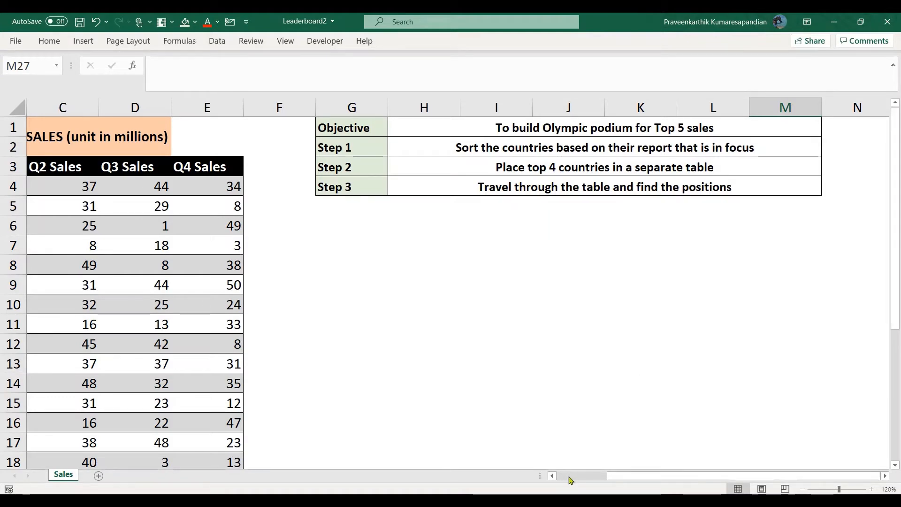
- Examine the podium objective listed beside the data and the title of the EU Union sales table
scroll(570, 479, left, 2)
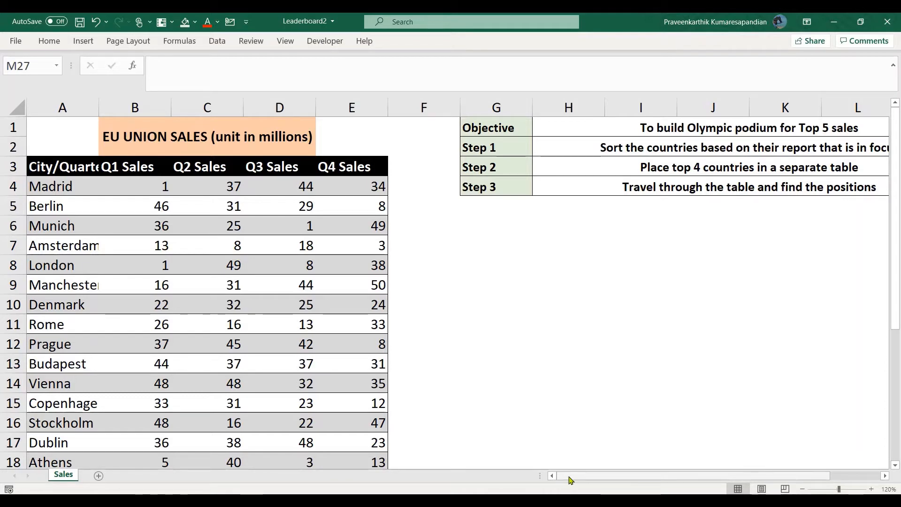
click(615, 123)
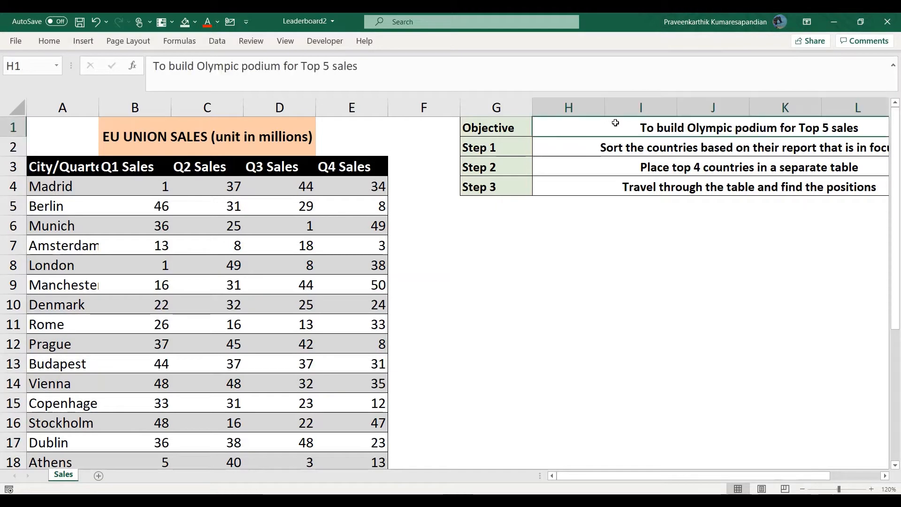
key(Left)
key(Right)
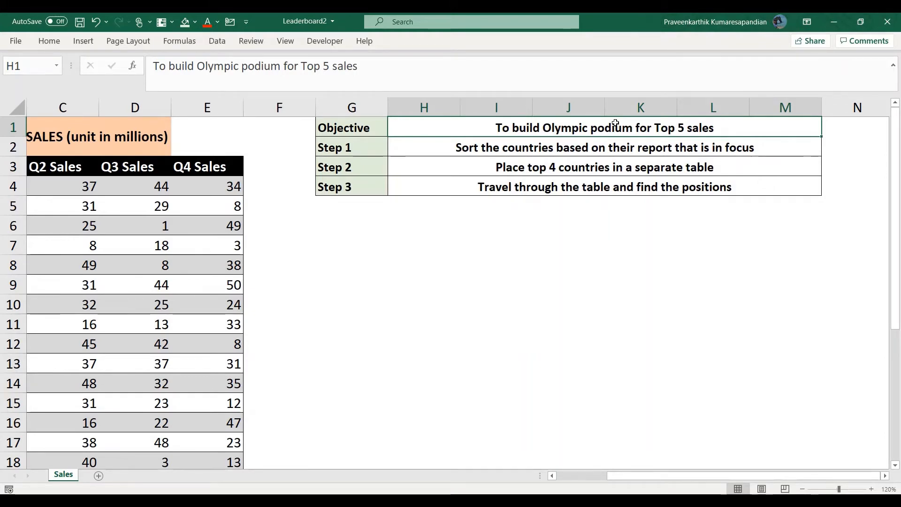
key(Down)
key(Left)
key(Left)
key(Left)
key(Left)
key(Left)
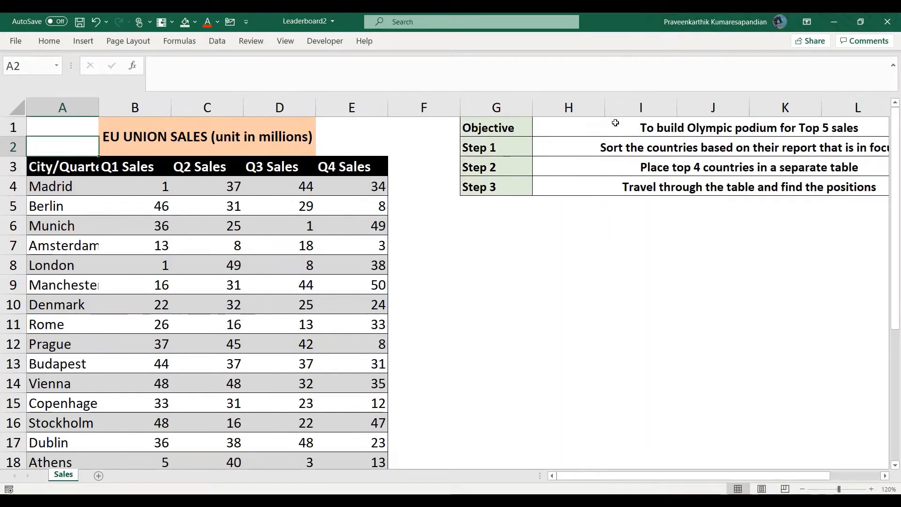
key(Right)
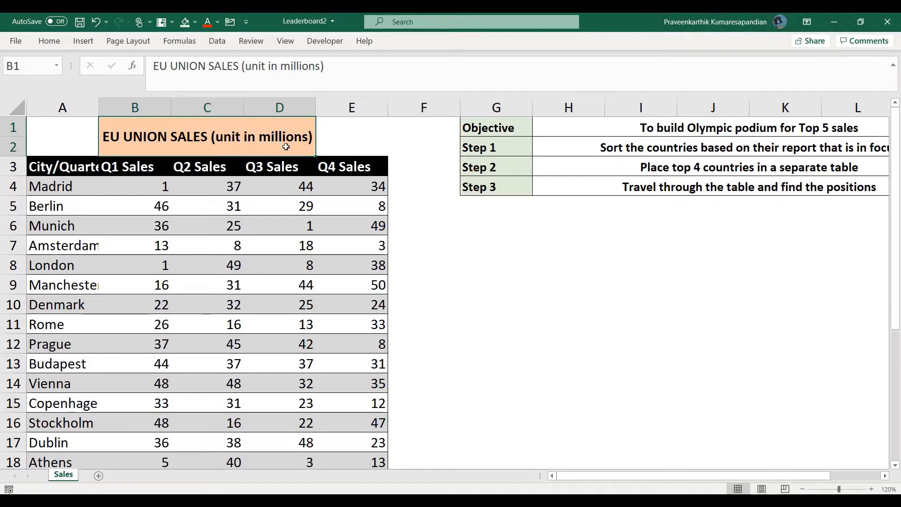
- Auto-fit the width of column A to its City/Quarter contents
click(96, 171)
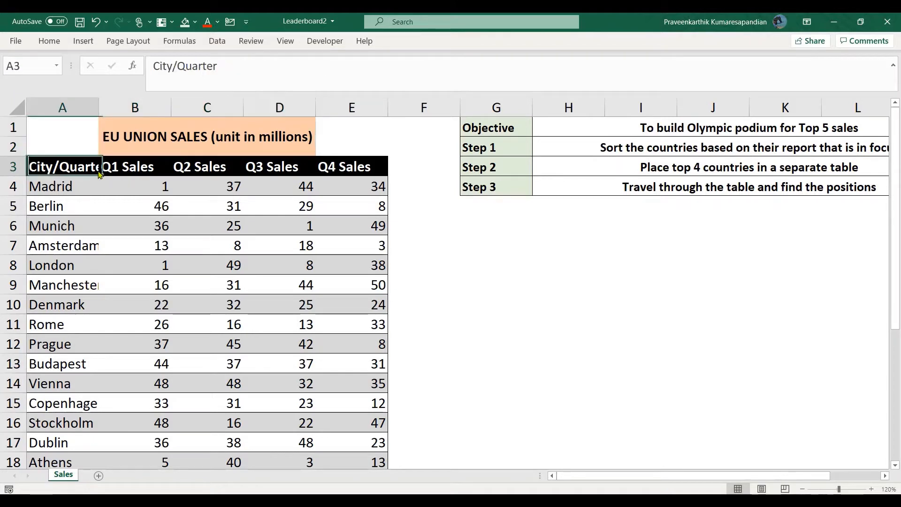
double_click(98, 108)
click(107, 220)
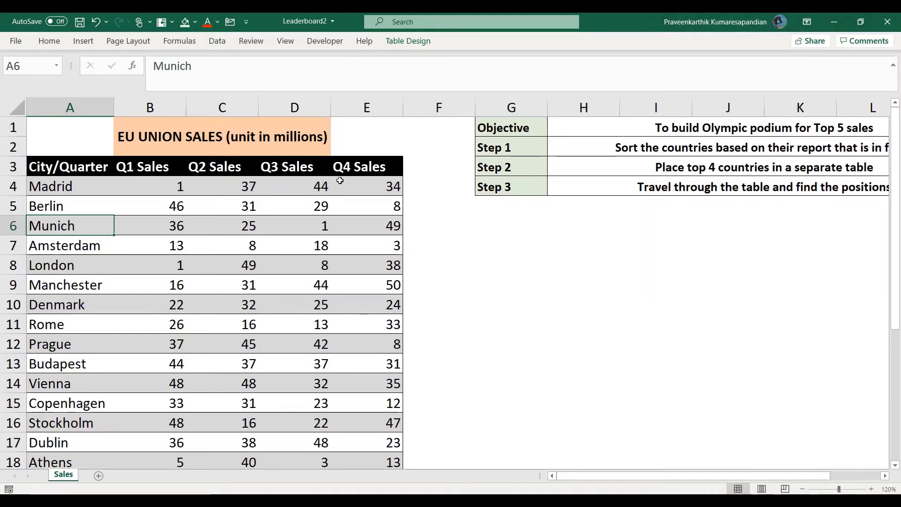
- Examine the list of cities in the sales table and the quarterly sales figures for Madrid
click(70, 190)
key(Down)
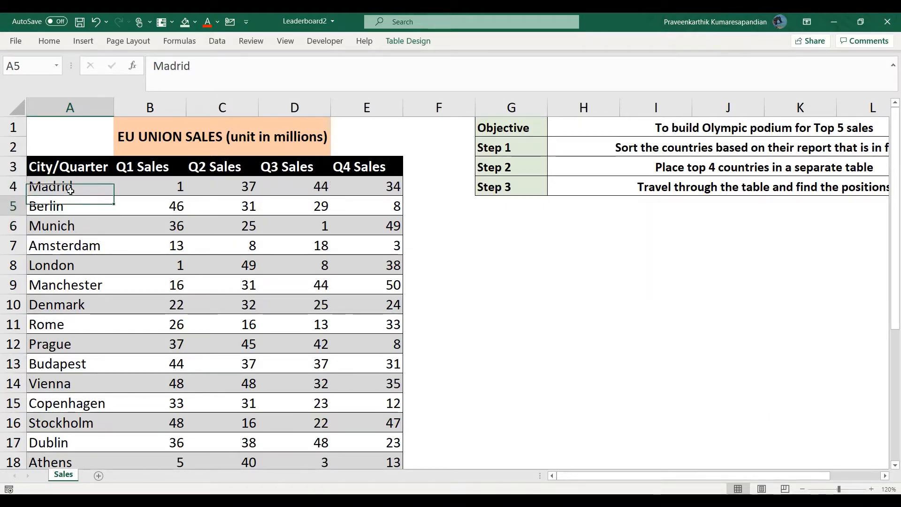
key(Down)
key(Down)
key(Down)
key(Down)
key(Down)
key(Down)
key(Down)
key(Down)
key(Down)
key(Down)
key(Down)
key(Down)
key(Down)
key(Down)
key(Down)
key(Down)
key(Down)
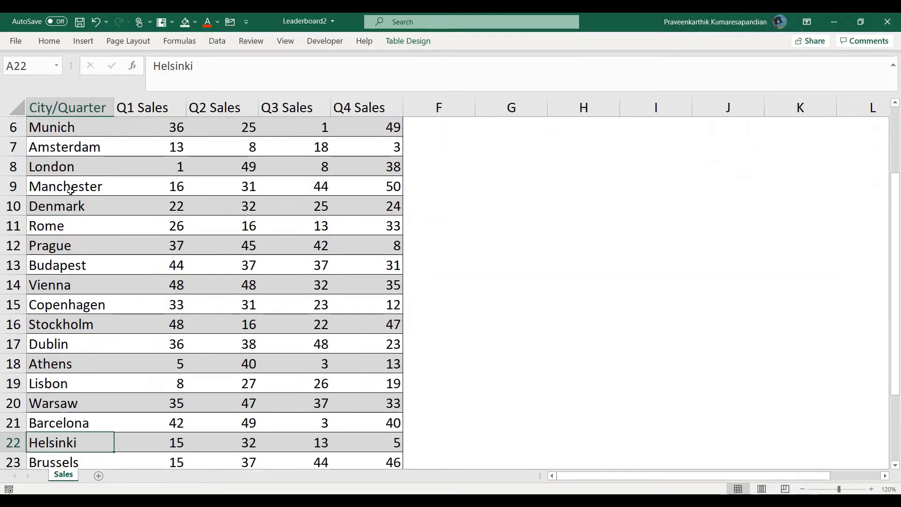
key(Down)
key(Down)
key(Down)
key(Down)
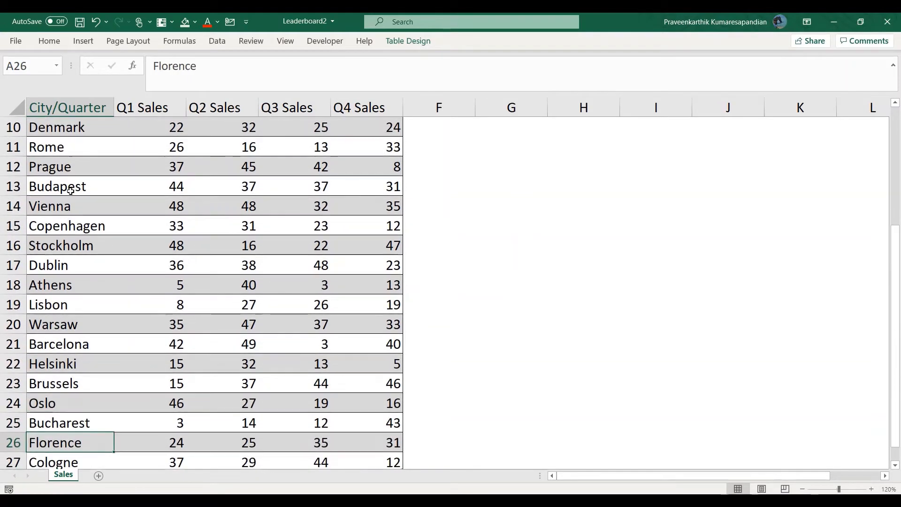
key(Up)
key(Up)
key(Up)
key(Up)
key(Up)
key(Up)
key(Up)
key(Up)
key(Up)
key(Up)
key(Up)
key(Up)
key(Up)
key(Up)
key(Up)
key(Up)
key(Up)
key(Up)
key(Up)
key(Up)
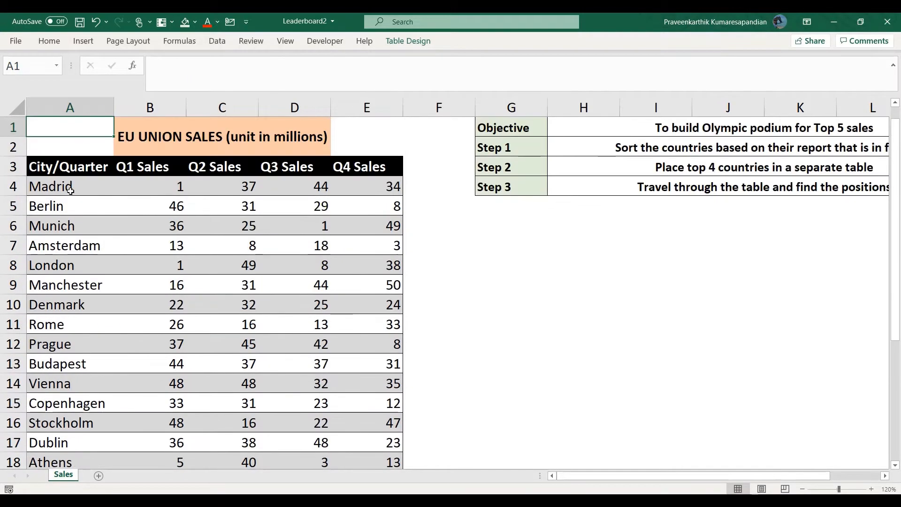
key(Down)
key(Down)
key(Down)
key(Right)
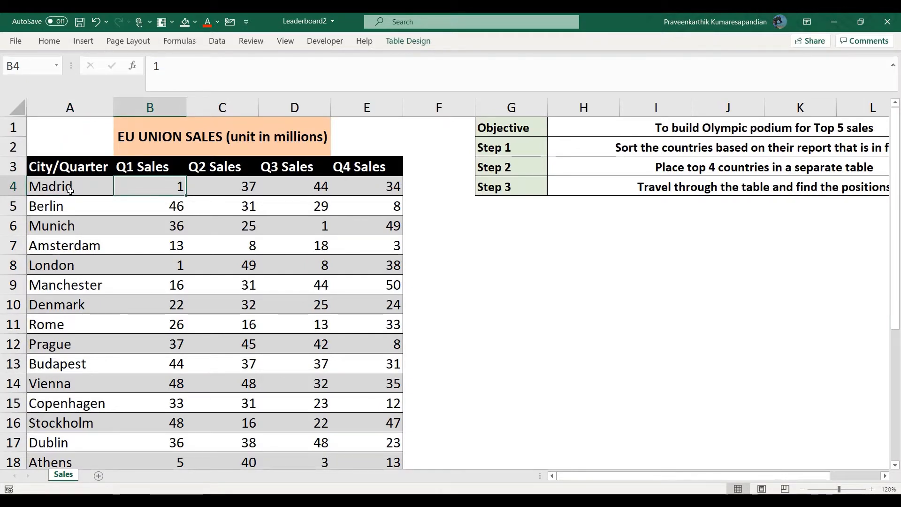
key(Right)
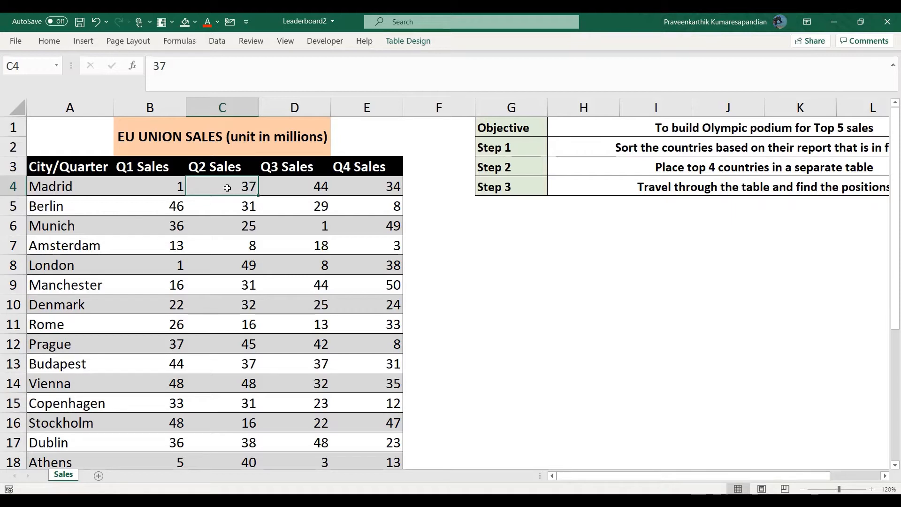
click(333, 190)
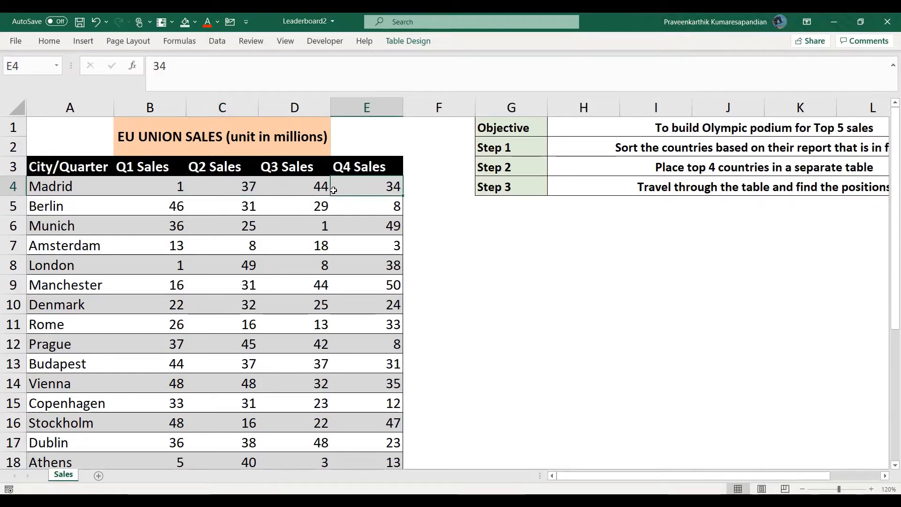
- Show the design settings of the EUSales table and keep the ribbon permanently expanded
click(415, 42)
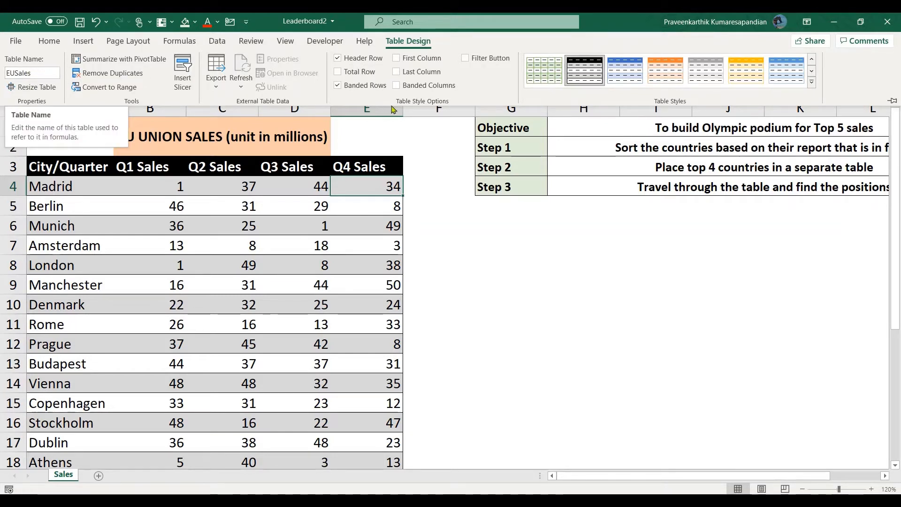
click(547, 225)
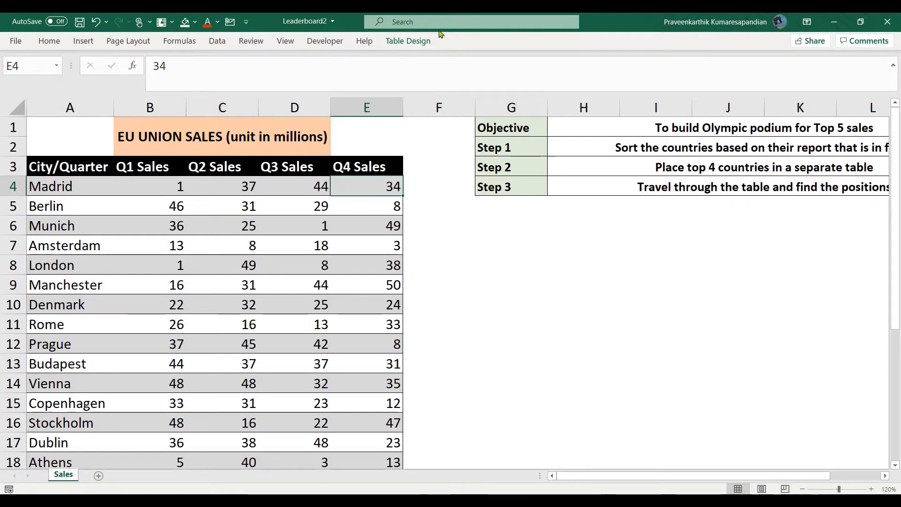
click(408, 40)
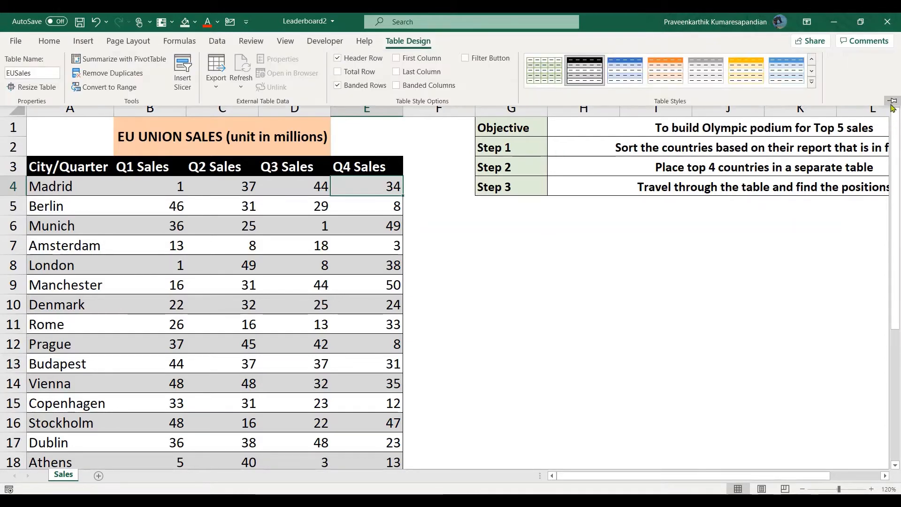
click(893, 101)
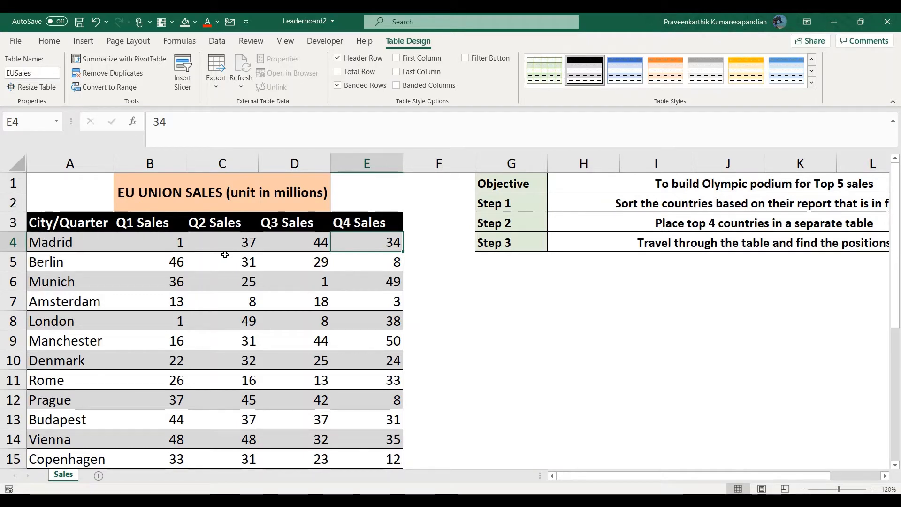
- Examine the City/Quarter header and the list of steps for building the Olympic podium
click(54, 230)
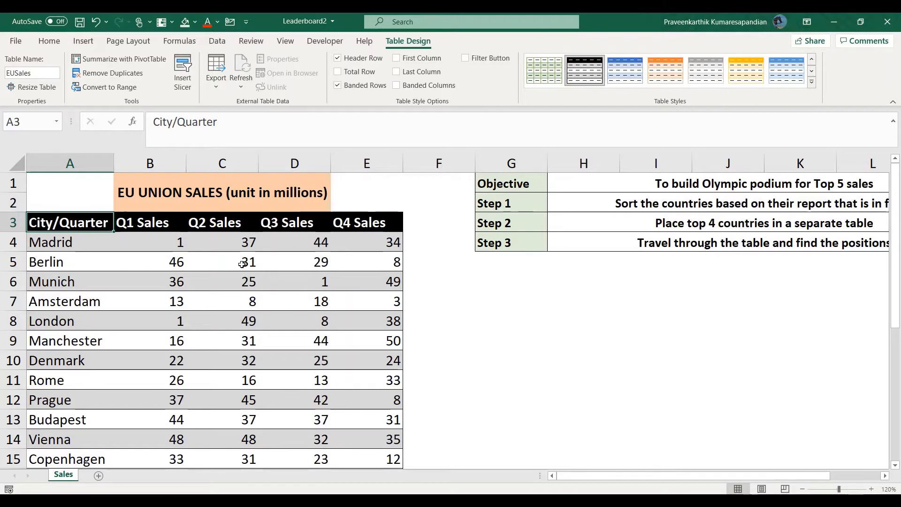
click(480, 284)
click(618, 202)
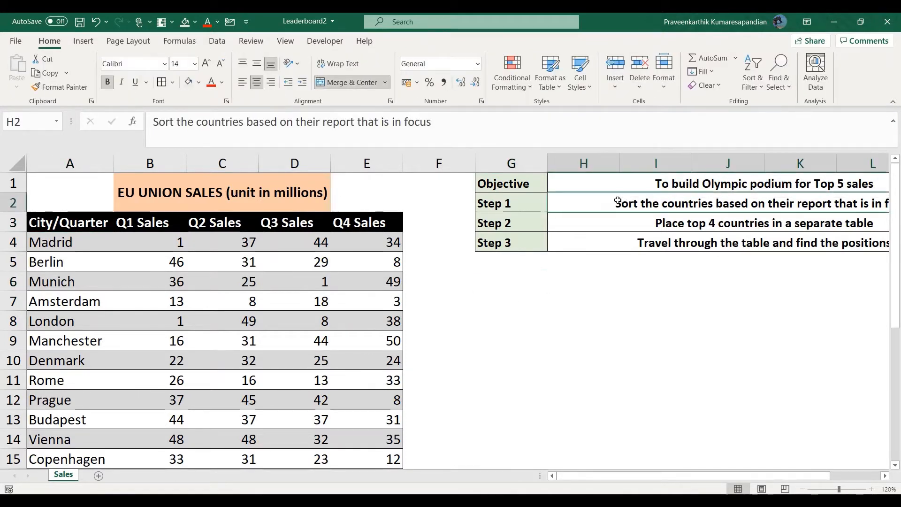
scroll(618, 202, right, 3)
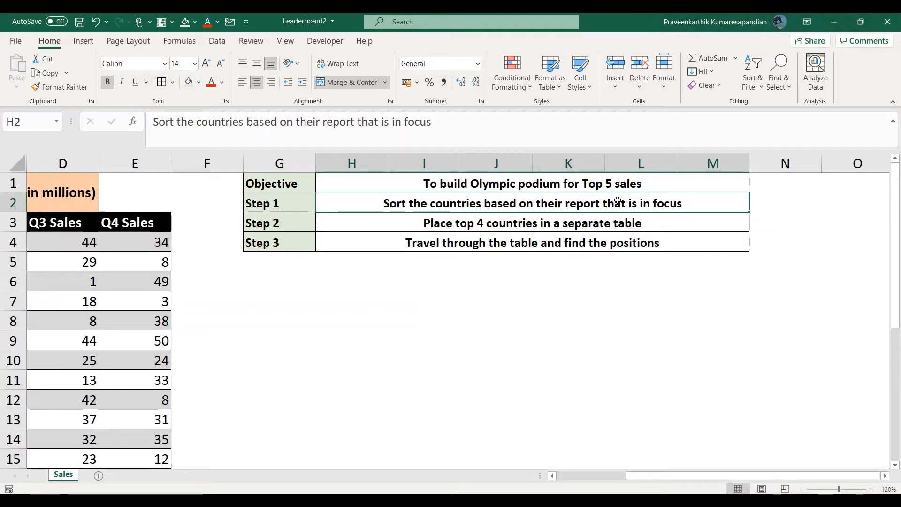
key(Left)
key(Down)
key(Down)
key(Down)
key(Down)
key(Down)
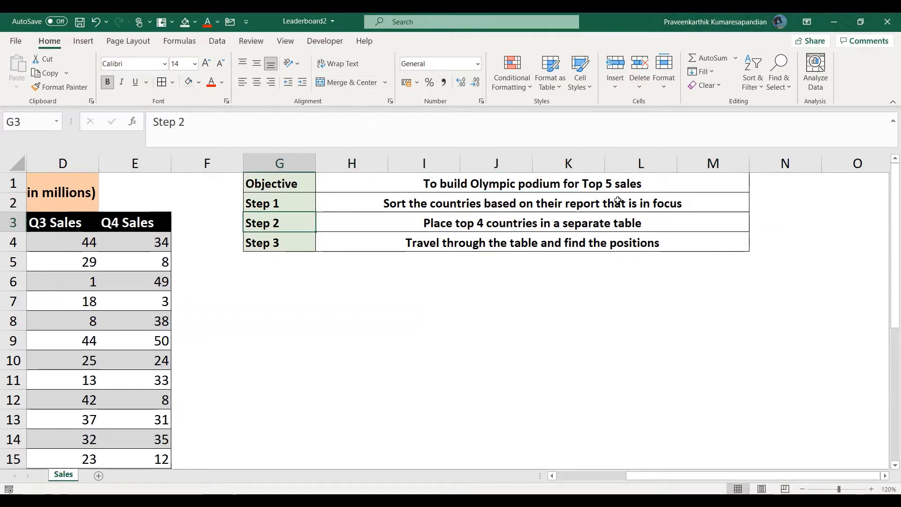
key(Up)
key(Up)
key(Up)
key(Up)
key(Up)
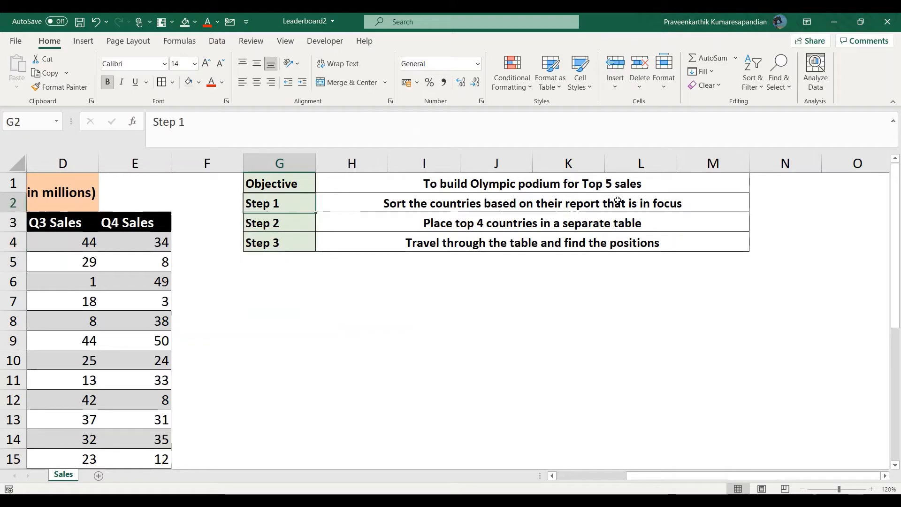
- Add the heading "Formula" in cell N1 beside the objective
key(Up)
key(Right)
key(Right)
text(F)
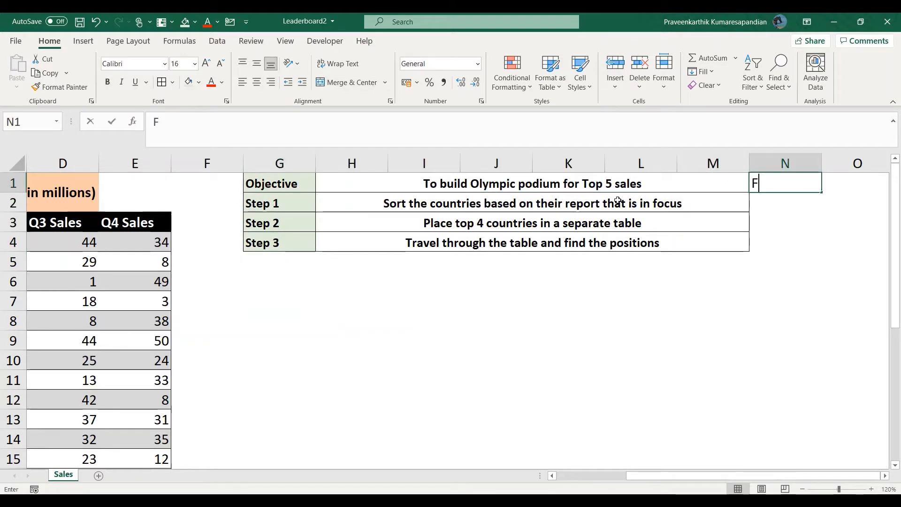
text(ormula)
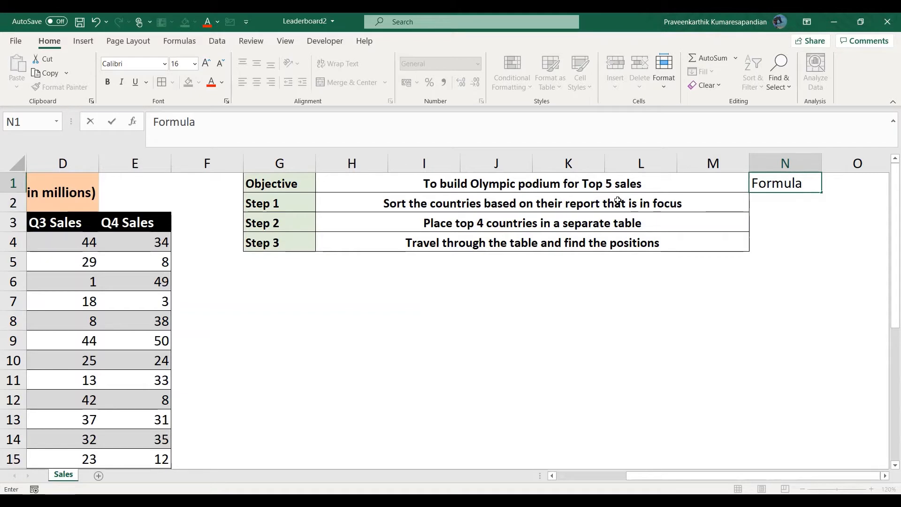
key(Return)
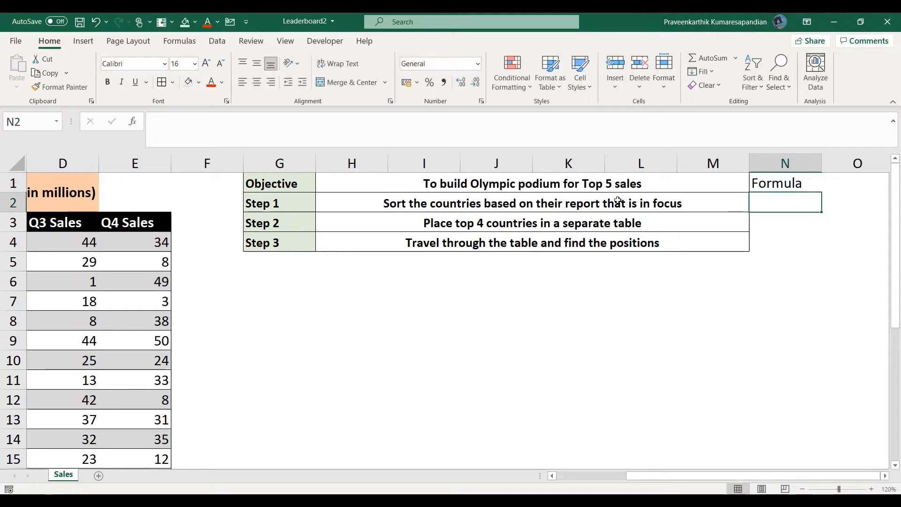
- Apply all borders to cells N1:N4 of the Formula column
key(Up)
key(shift+Down)
key(shift+Down)
key(shift+Down)
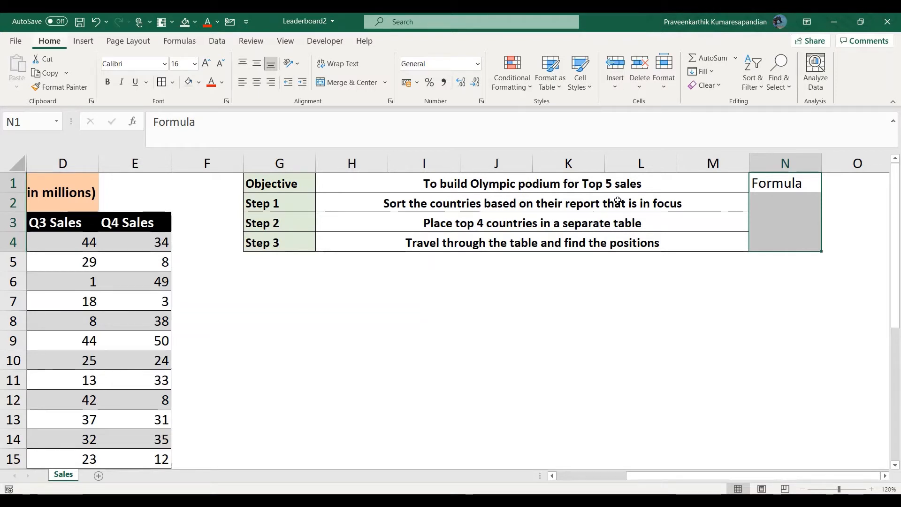
key(alt)
key(h)
key(b)
key(a)
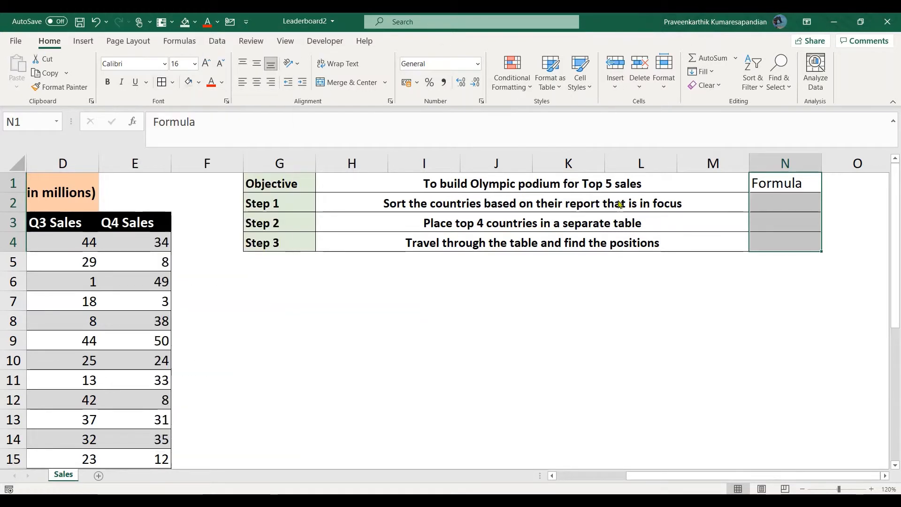
- Enter SORTBY in cell N2 as the formula for Step 1
click(783, 201)
text(S)
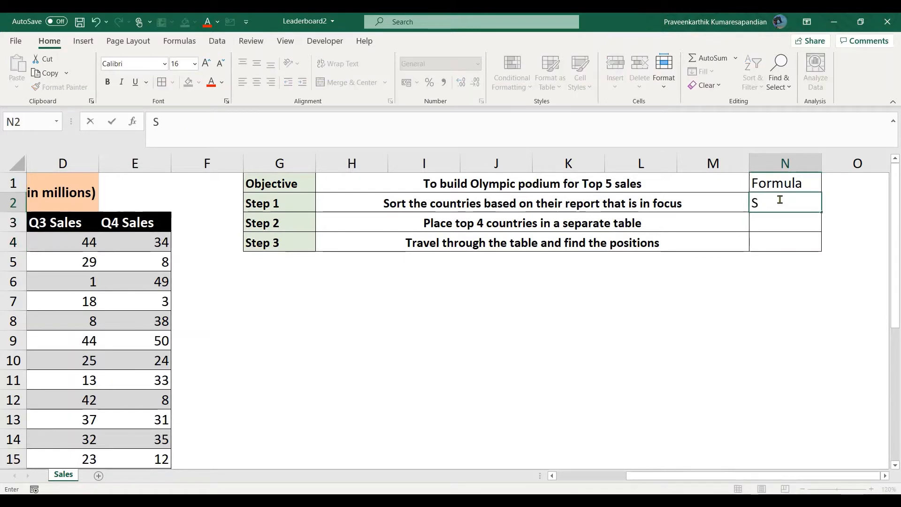
text(ORTB)
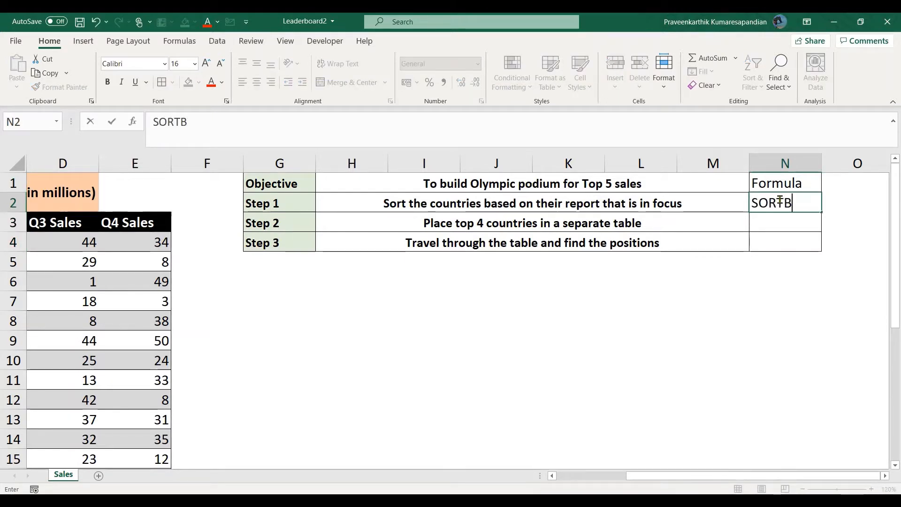
text(Y)
key(Return)
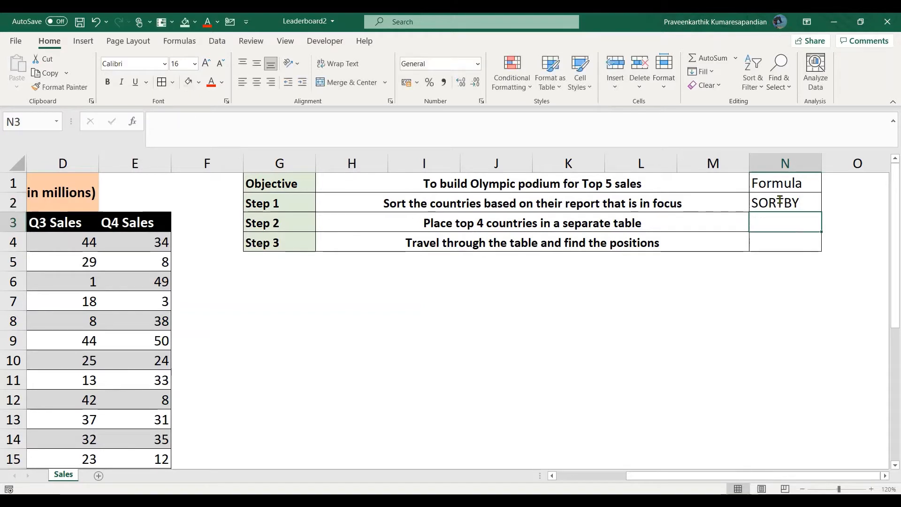
- Enter a SORTBY formula in cell G7 that sorts EUSales[City/Quarter] by EUSales[Q1 Sales]
key(Down)
key(Down)
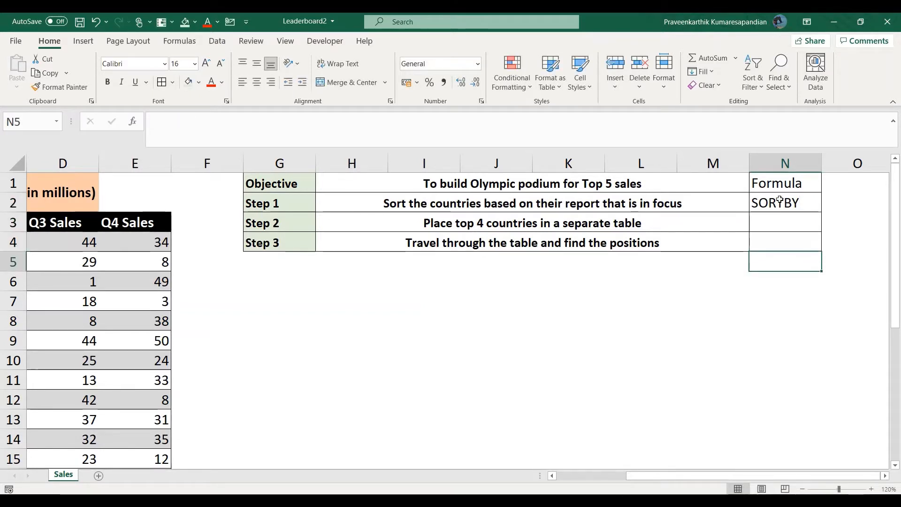
key(Left)
key(Left)
key(Left)
key(Left)
key(Left)
key(Left)
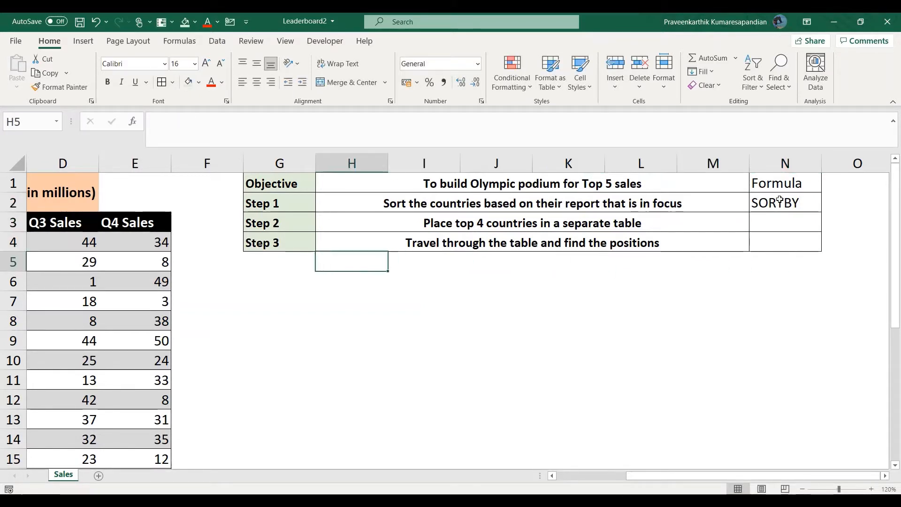
key(Down)
key(Down)
key(Left)
key(Left)
key(Left)
key(Left)
key(Left)
key(Left)
key(Left)
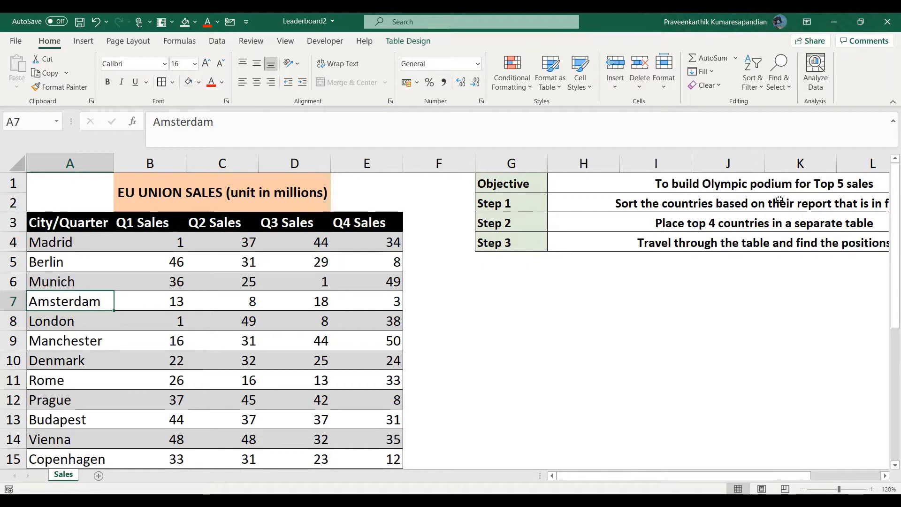
click(533, 310)
double_click(527, 306)
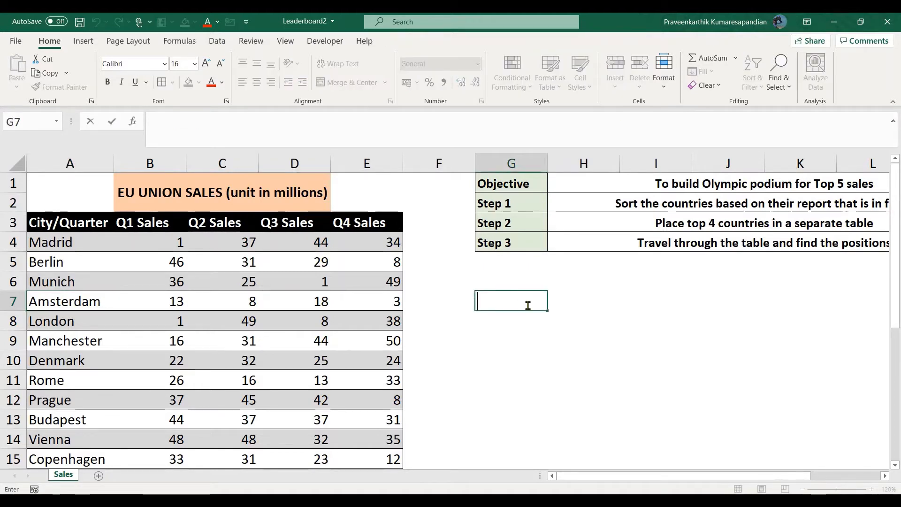
text(=S)
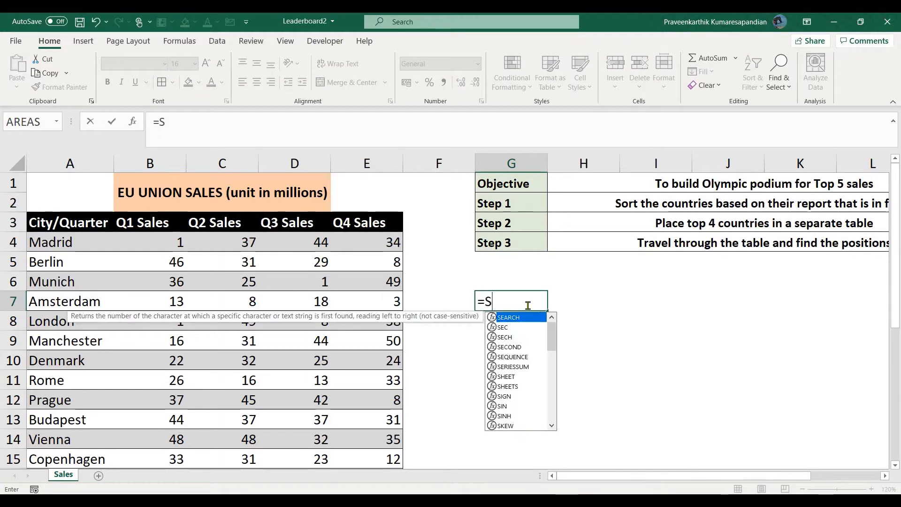
text(ORTBY)
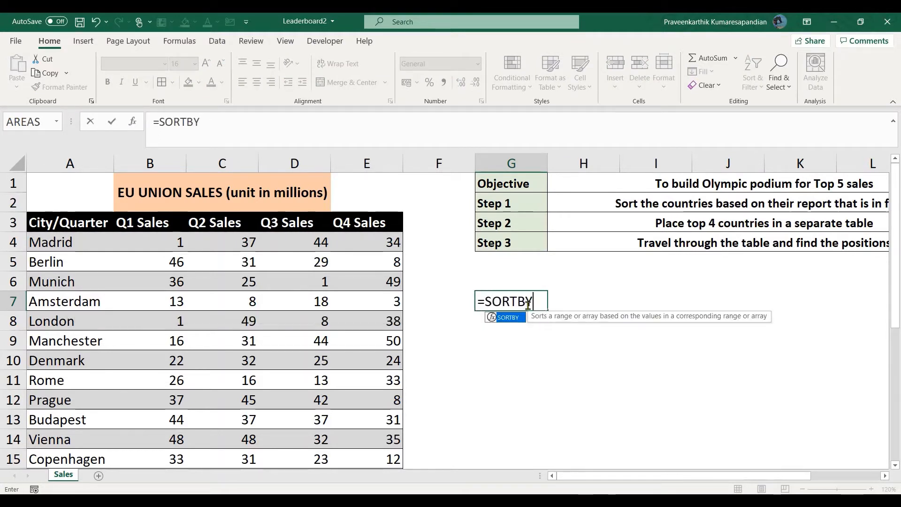
text(()
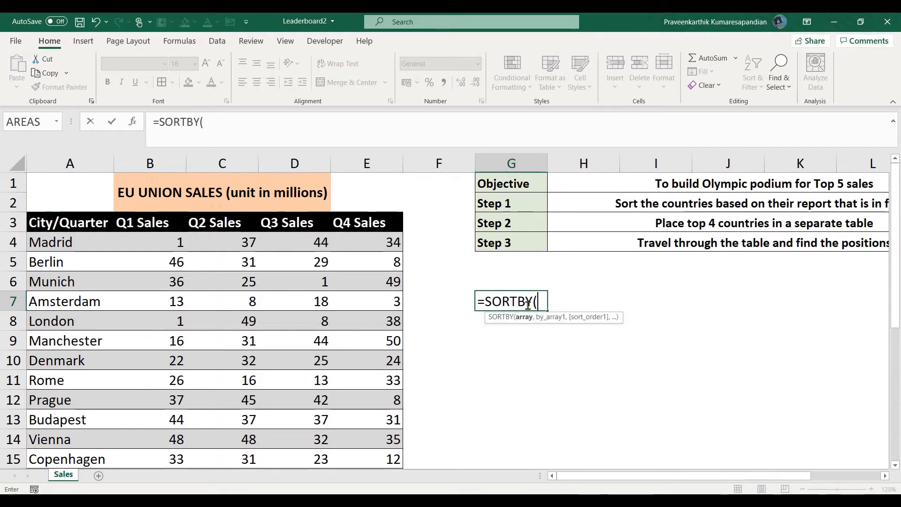
click(54, 216)
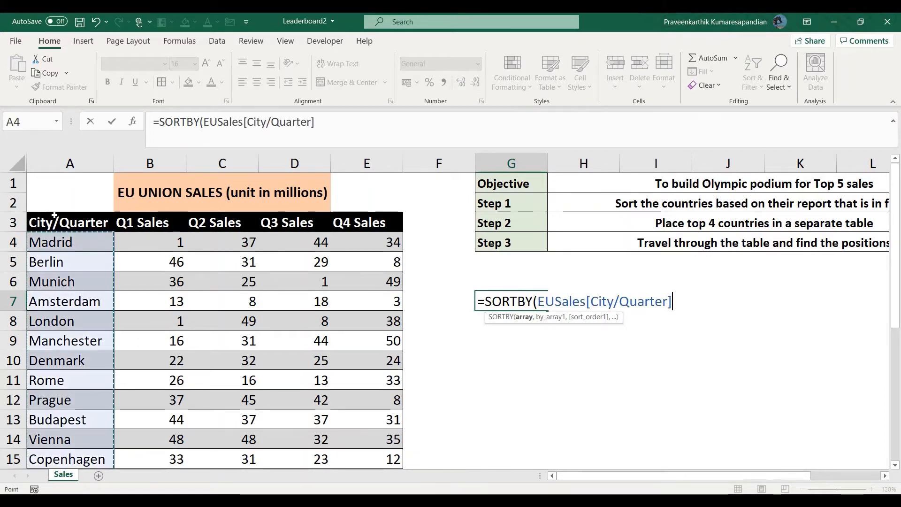
text(,)
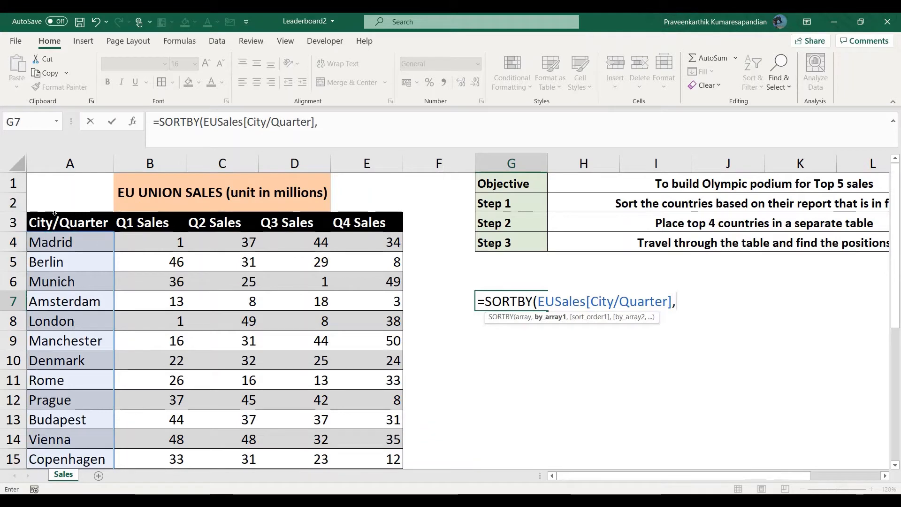
click(151, 212)
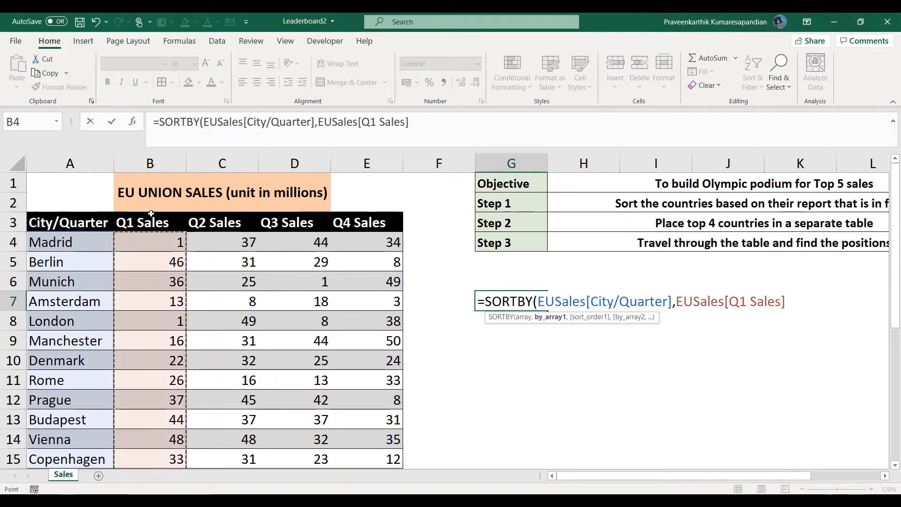
text())
key(ctrl+Return)
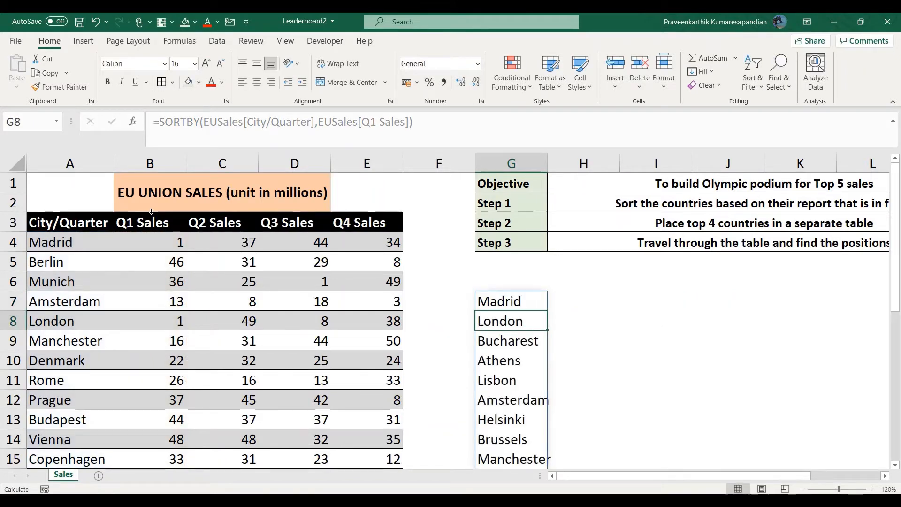
- Examine the Q1 Sales column through all the cities and compare it with the order of the sorted city list
click(180, 314)
key(Down)
key(Down)
key(Down)
key(Down)
key(Down)
key(Down)
key(Down)
key(Down)
key(Down)
key(Down)
key(Down)
key(Down)
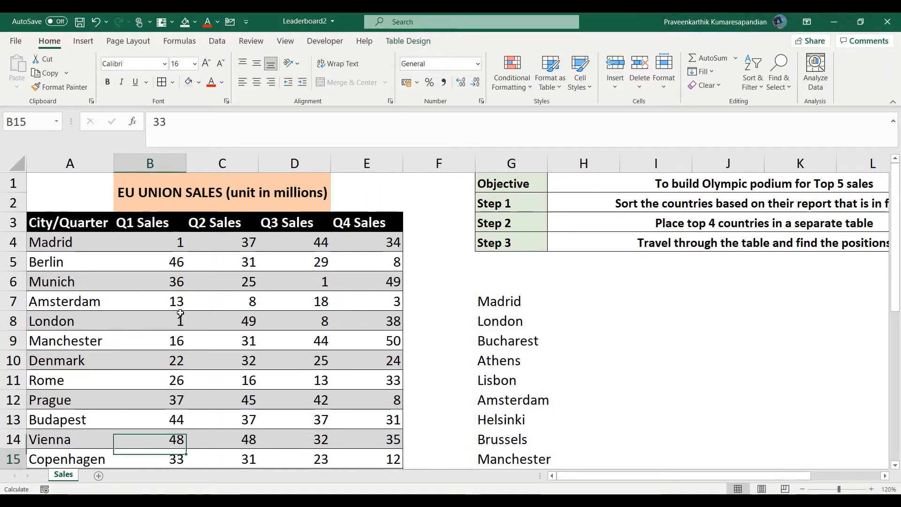
key(Down)
key(Down)
key(Down)
key(Down)
key(Down)
key(Down)
key(Down)
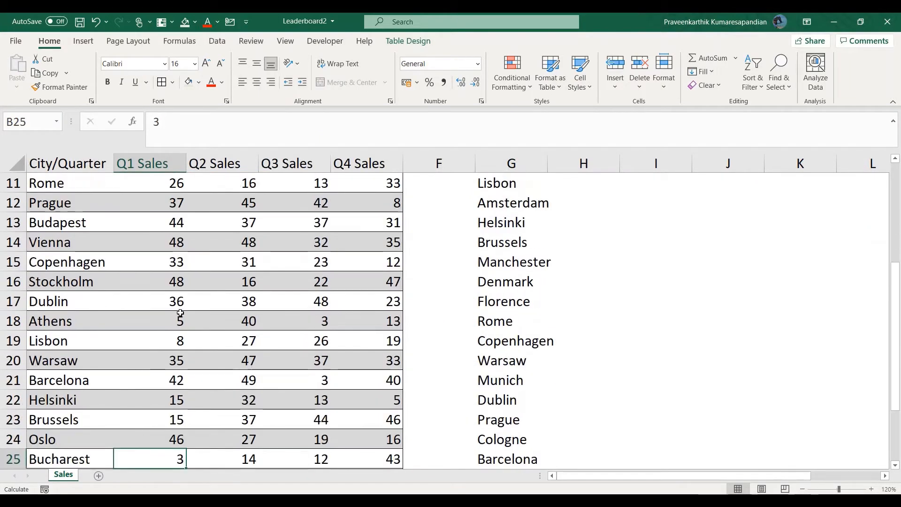
key(Down)
key(Down)
key(Up)
key(Up)
key(Up)
key(Up)
key(Up)
key(Up)
key(Up)
key(Up)
key(Up)
key(Up)
key(Up)
key(Up)
key(Up)
key(Up)
key(Up)
key(Up)
key(Up)
key(Up)
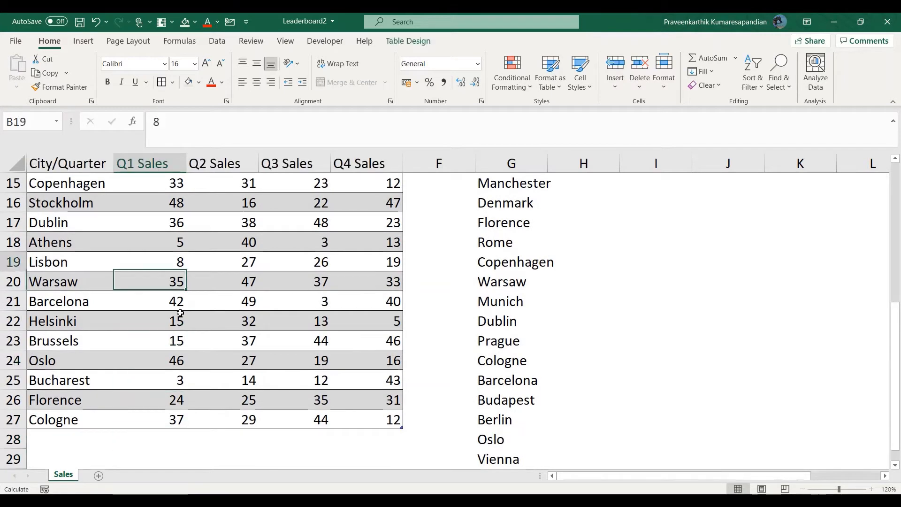
key(Up)
key(Up)
key(Up)
key(Up)
key(Up)
key(Up)
key(Up)
key(Up)
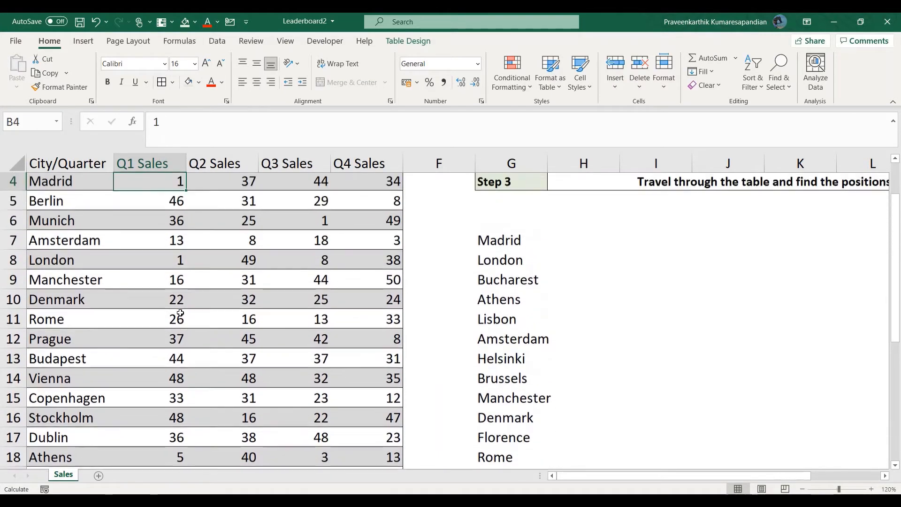
key(Down)
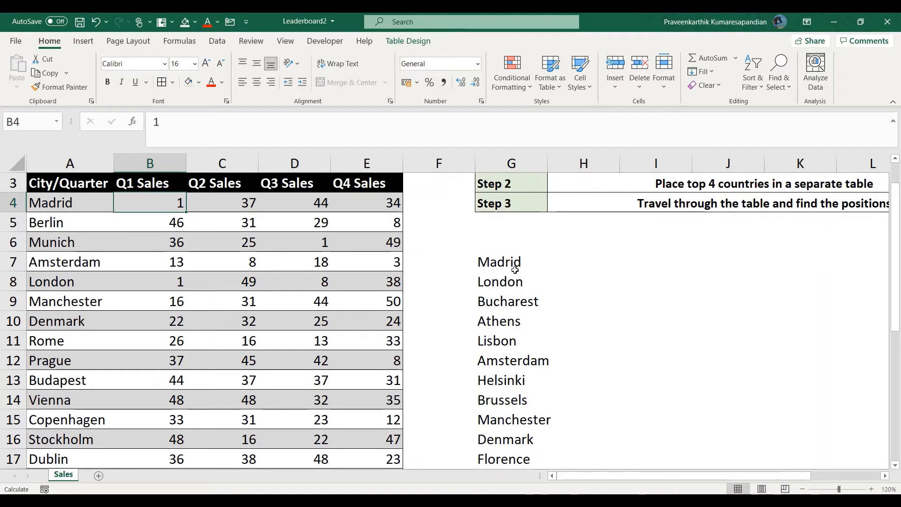
- Add the descending sort order -1 to the SORTBY formula in cell G7
click(511, 251)
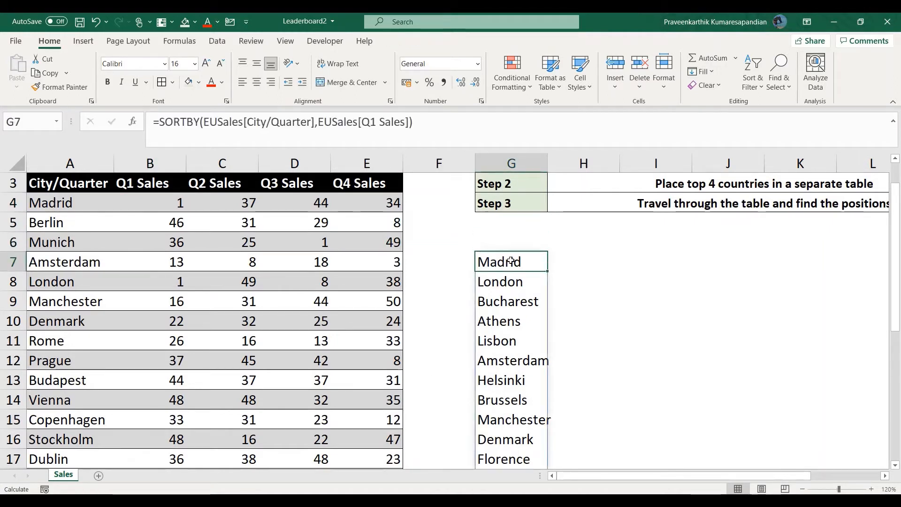
click(432, 121)
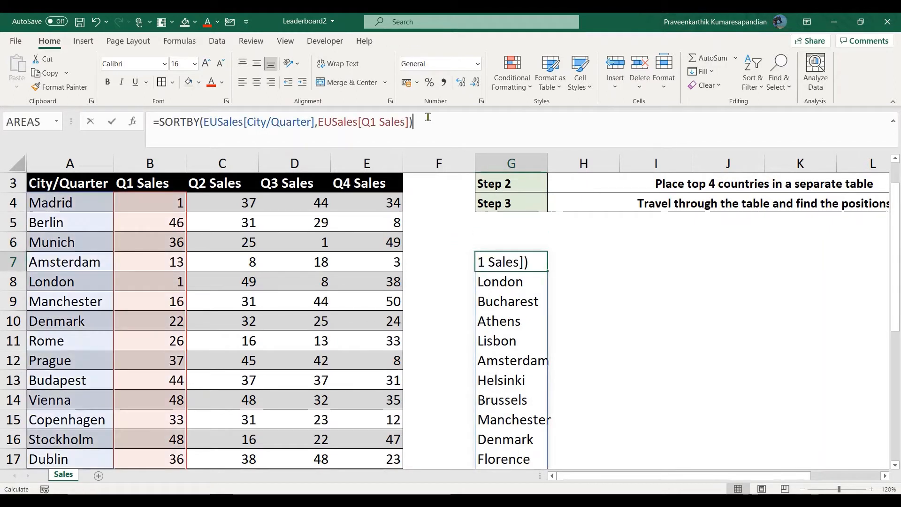
key(BackSpace)
text(,)
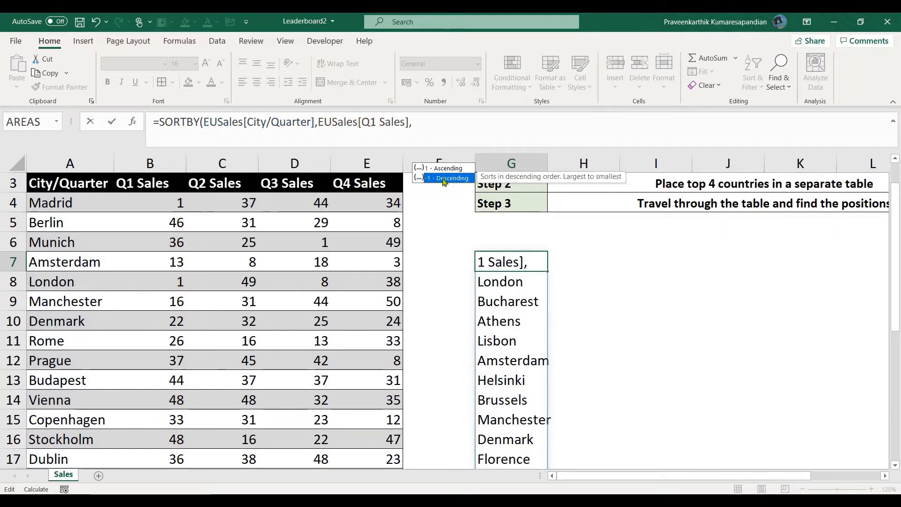
double_click(445, 179)
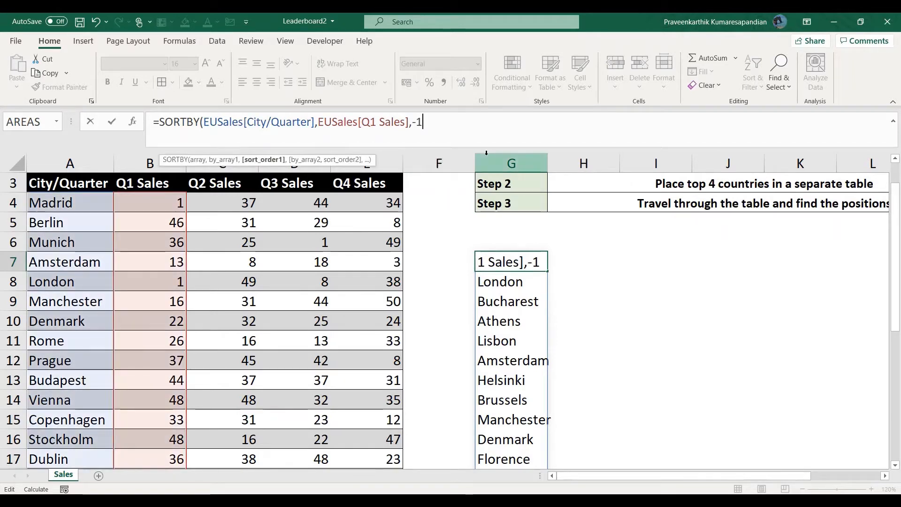
text())
key(Return)
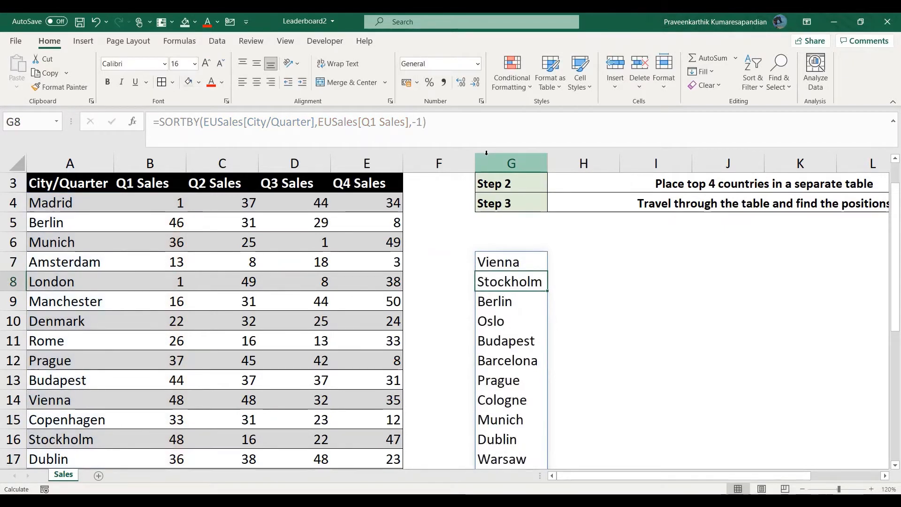
- Check the first cities in the sorted list against the Q1 sales of Vienna, Stockholm and Berlin in the table
key(Up)
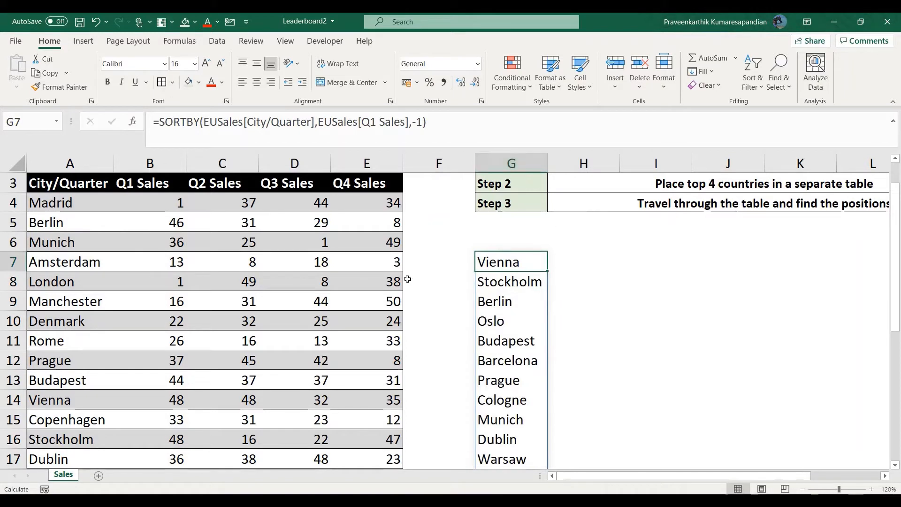
click(52, 334)
key(Down)
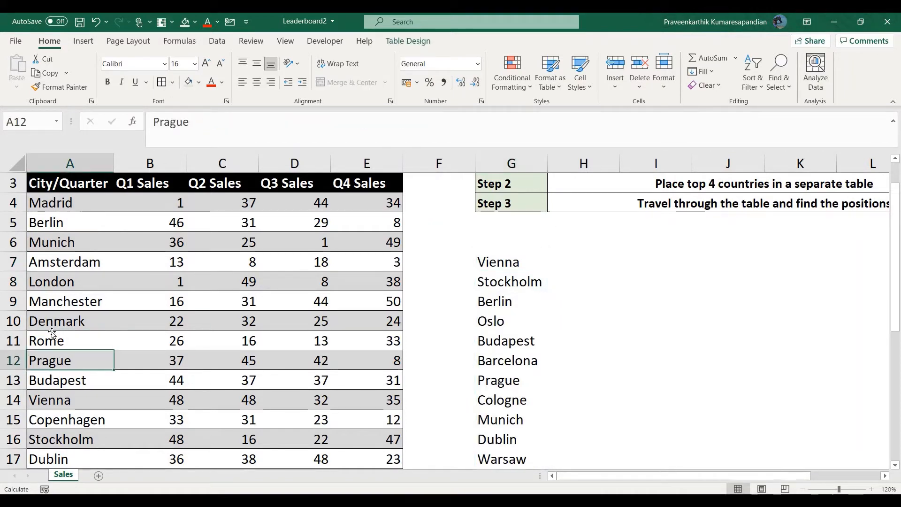
key(Down)
key(Down)
key(Right)
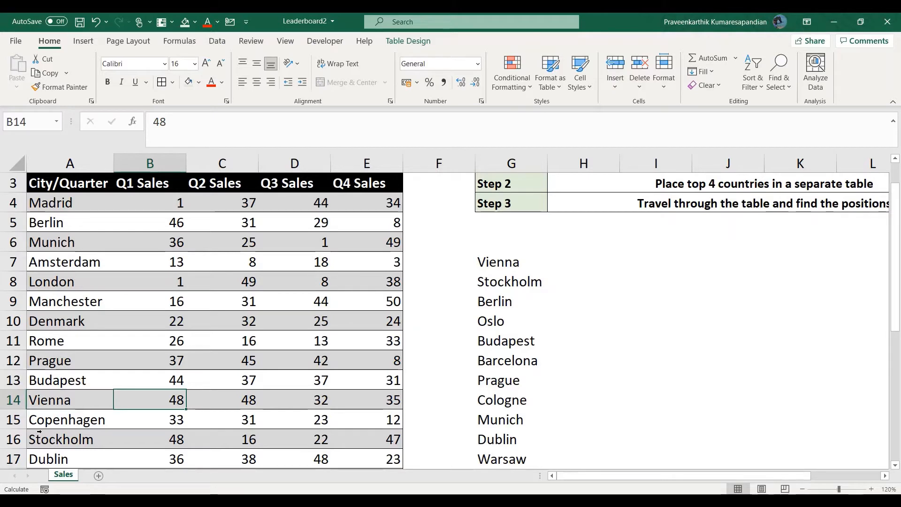
click(69, 446)
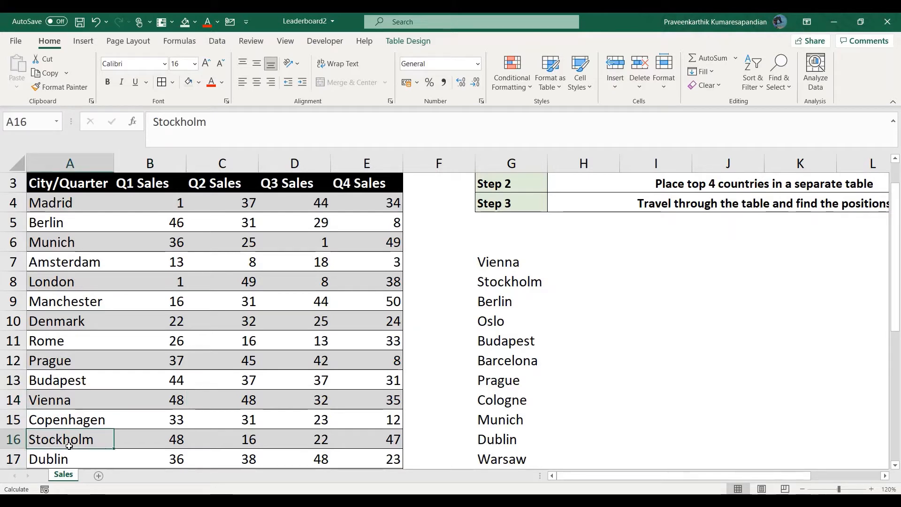
click(169, 440)
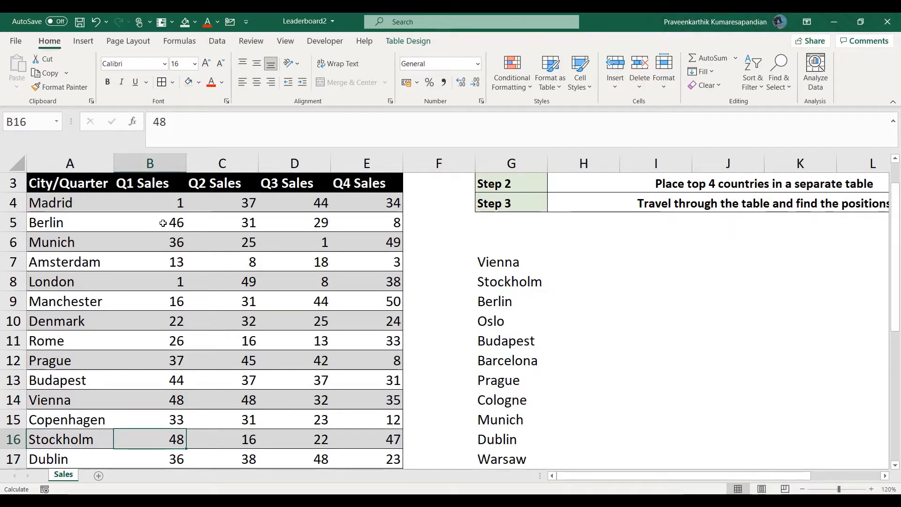
click(143, 228)
click(499, 261)
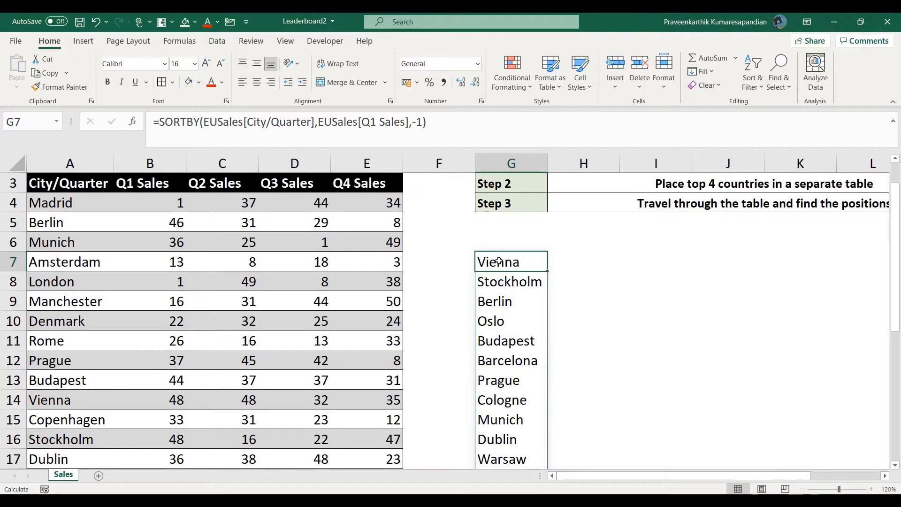
- Change the Step 2 description in cell H3 to "Place top 5 countries in a separate table"
key(Up)
key(Up)
key(Up)
key(Up)
key(Up)
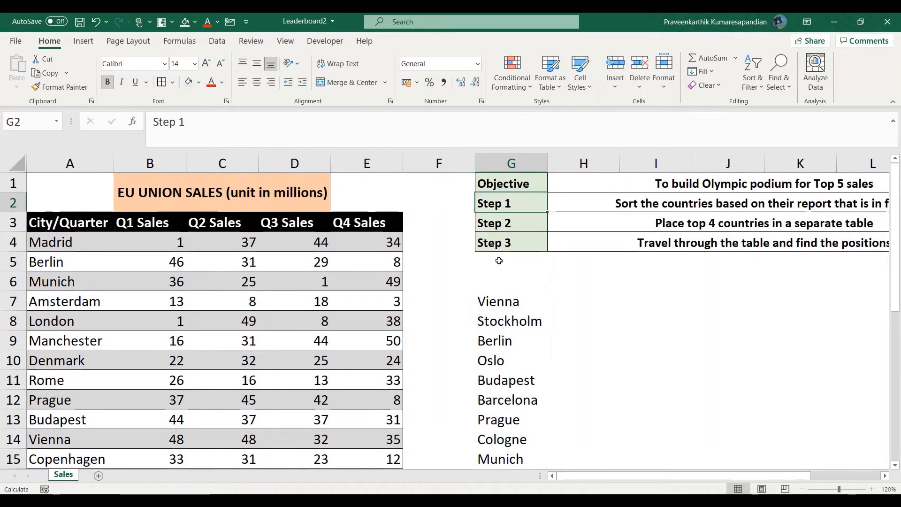
key(Right)
key(Down)
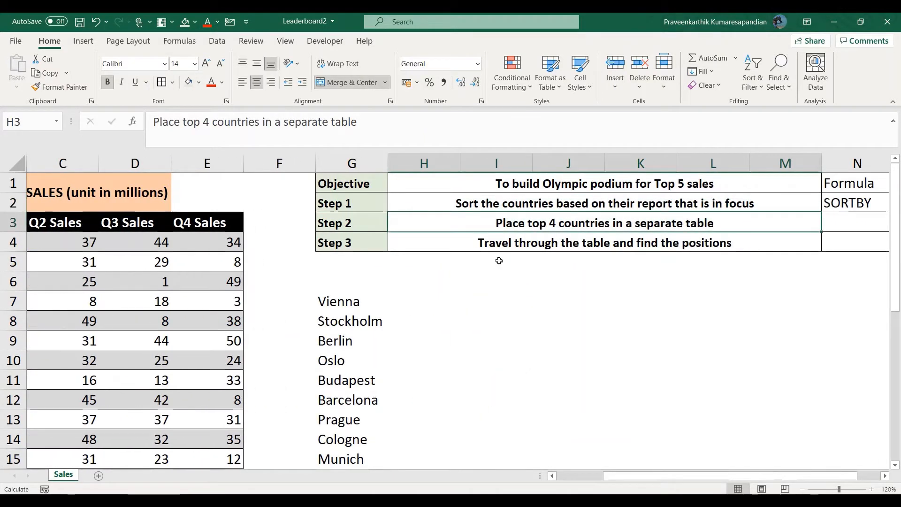
click(211, 122)
key(BackSpace)
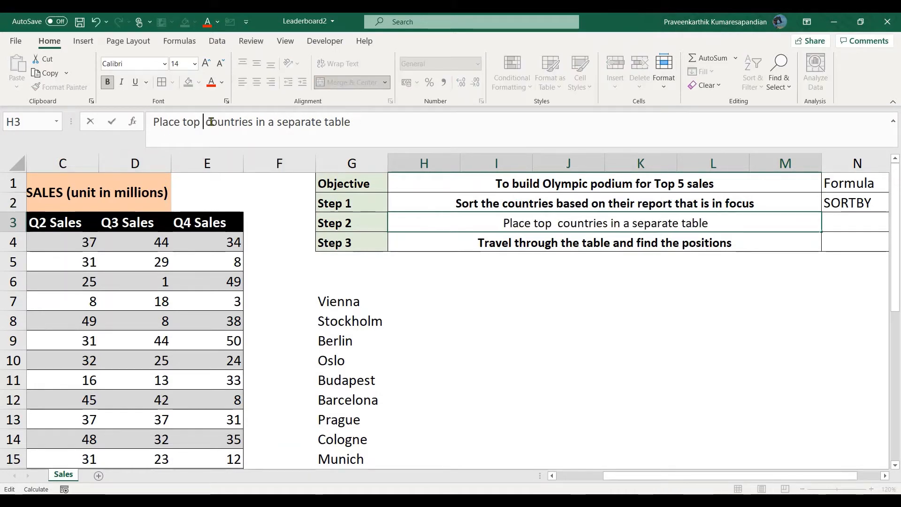
text(5)
key(ctrl+Return)
key(Return)
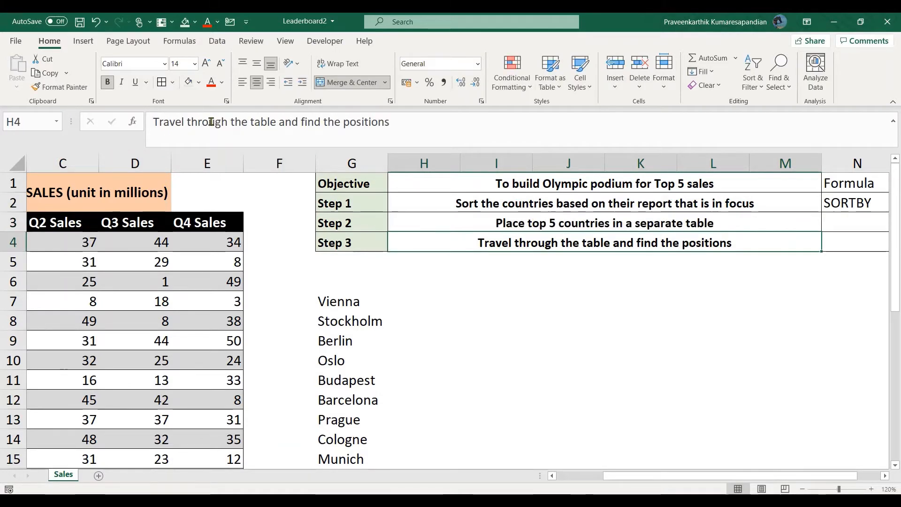
key(Up)
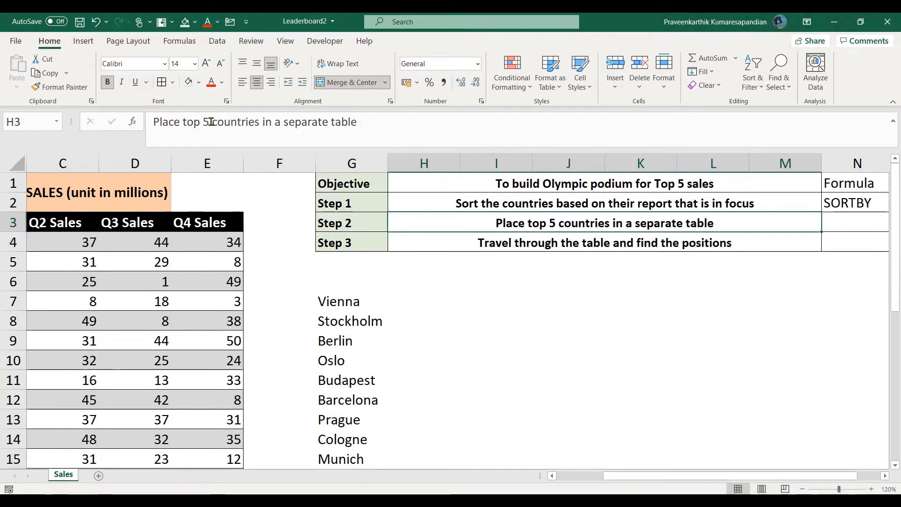
- Review the EUSales[Q1 Sales] sort-by argument in the SORTBY formula in cell G7
key(Down)
key(Down)
key(Down)
key(Down)
key(Left)
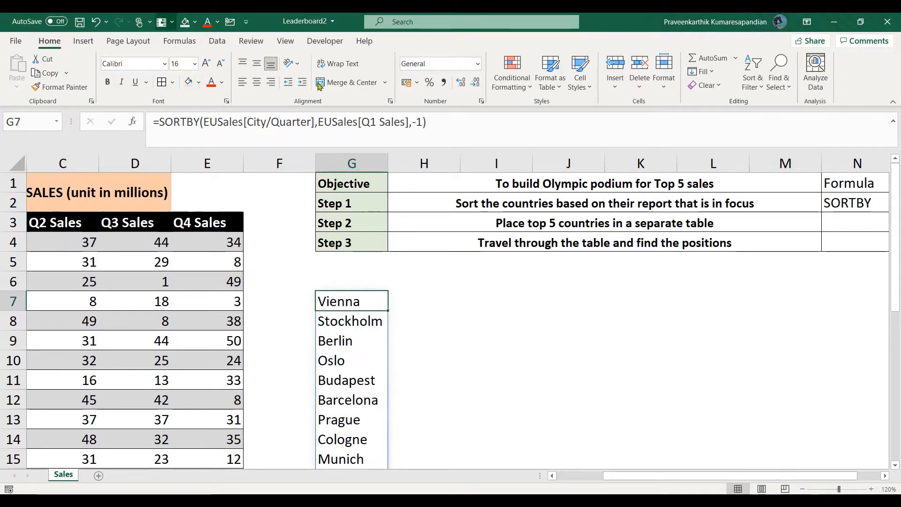
drag(317, 122, 408, 127)
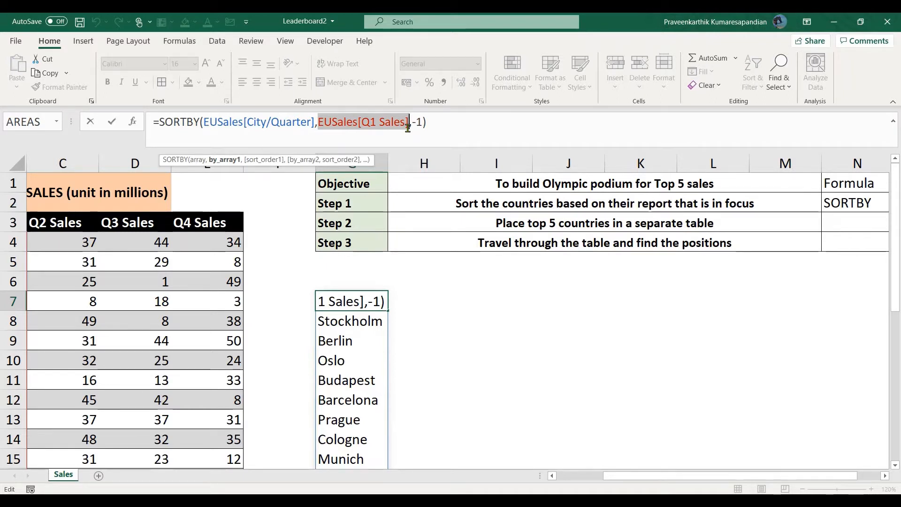
key(Return)
key(Down)
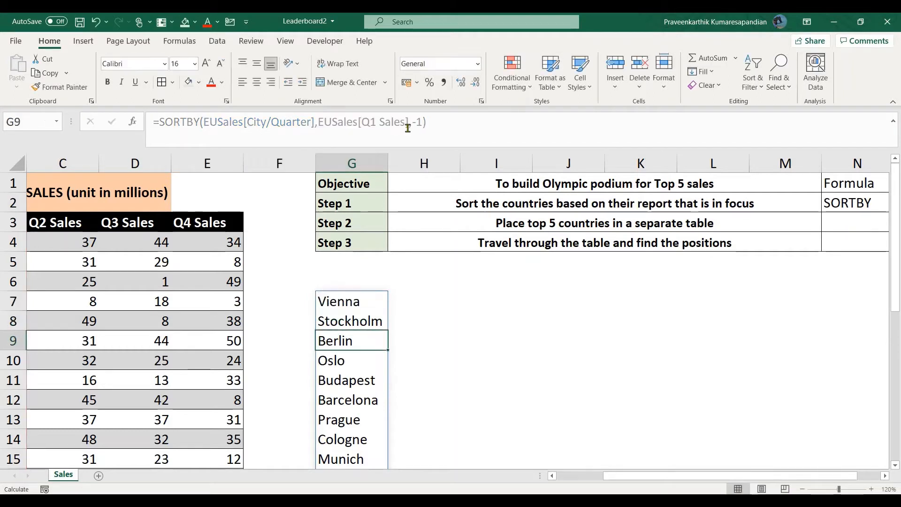
- Review the first cities of the sorted list, starting from cell G7
key(Up)
key(Up)
key(Up)
key(Right)
key(Down)
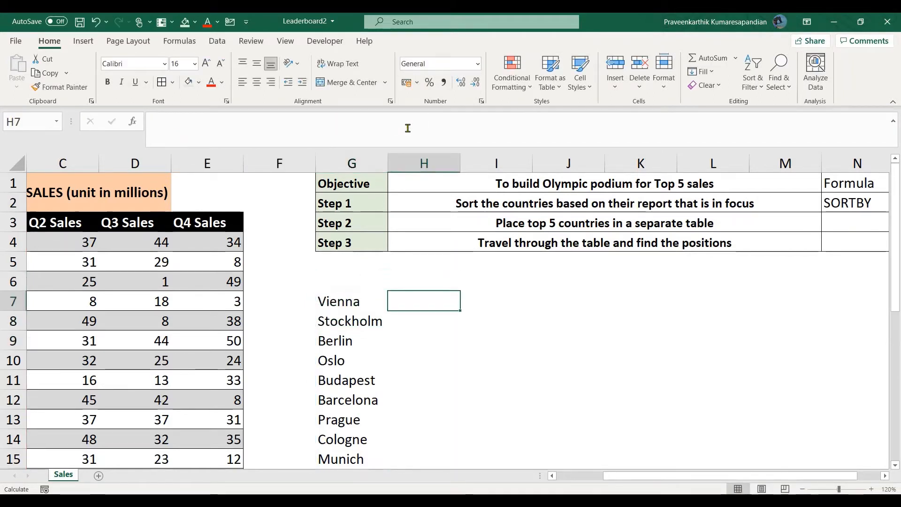
key(Left)
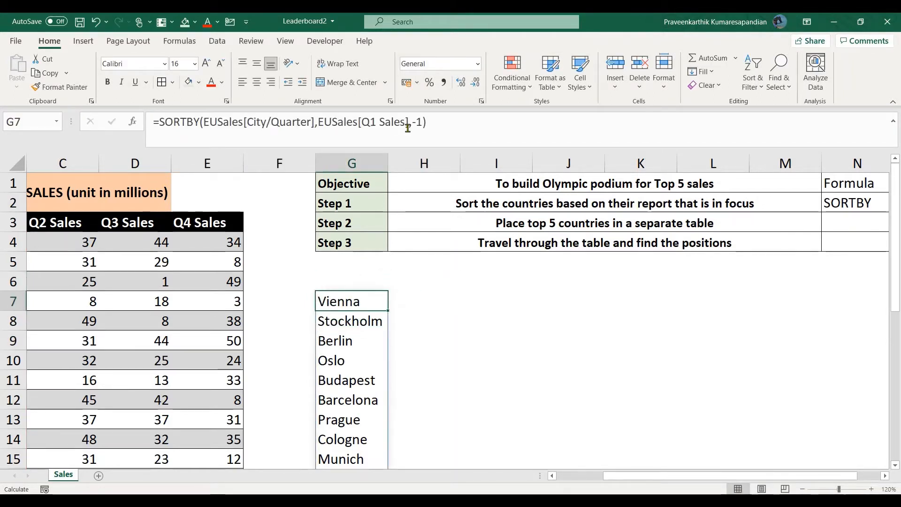
key(Down)
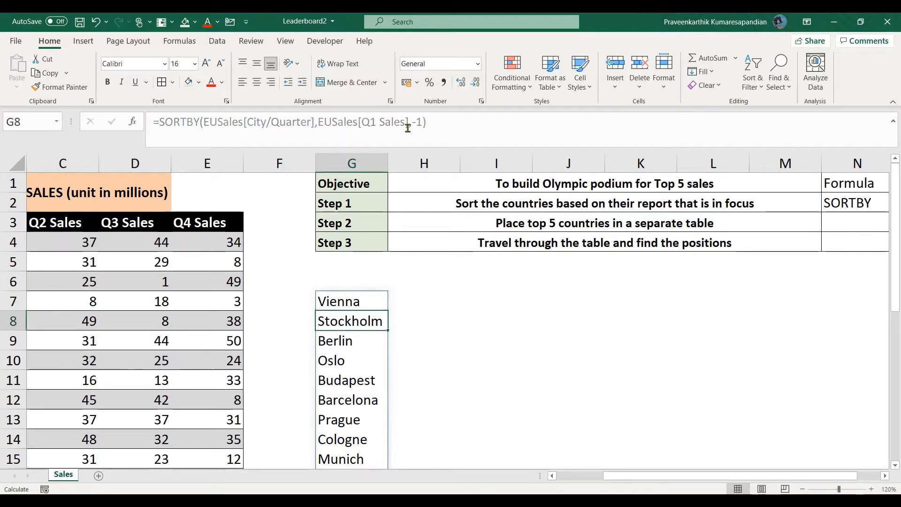
key(Up)
key(shift+Down)
key(shift+Down)
key(shift+Down)
key(shift+Down)
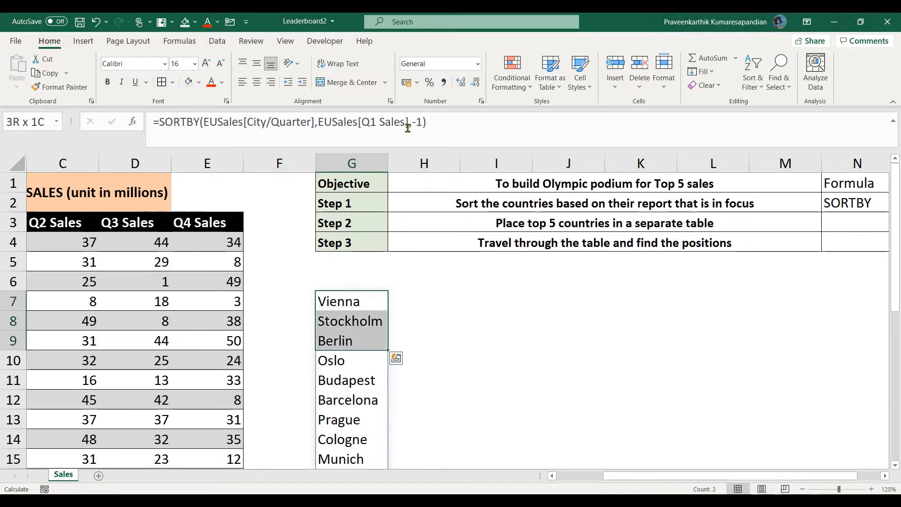
key(Up)
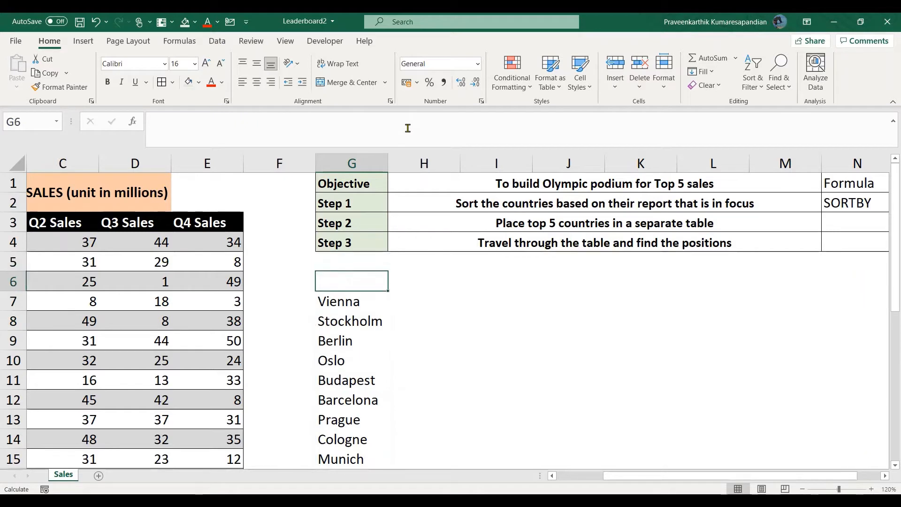
- Start an INDEX formula in cell H7, next to the first city of the sorted list
key(Down)
key(Right)
key(Right)
key(Left)
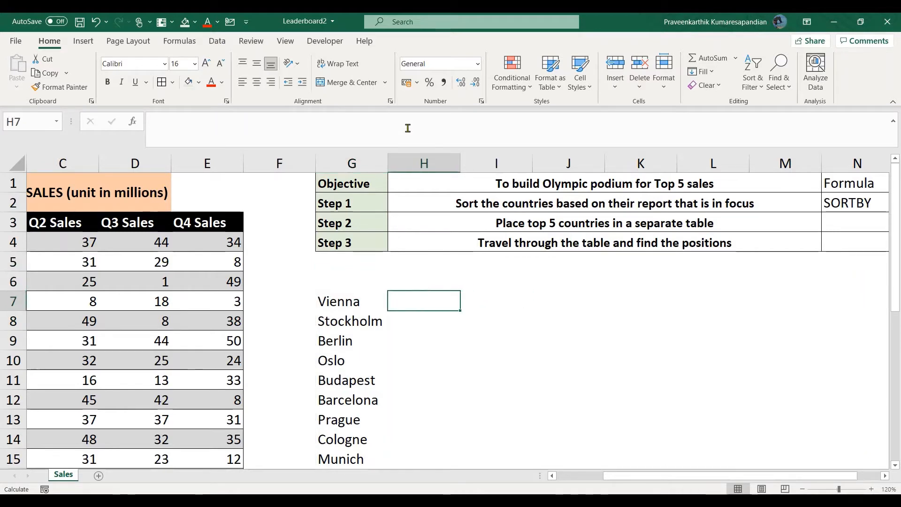
text(=)
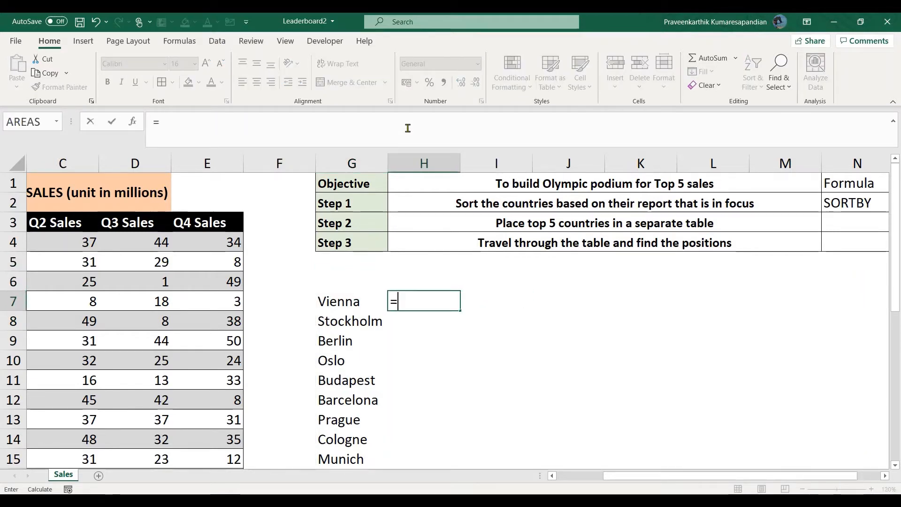
text(INDEC)
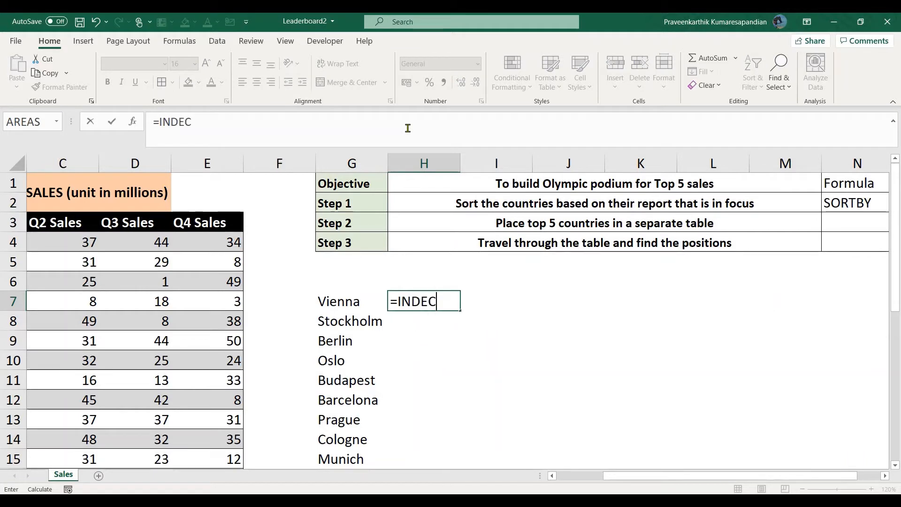
key(BackSpace)
text(X)
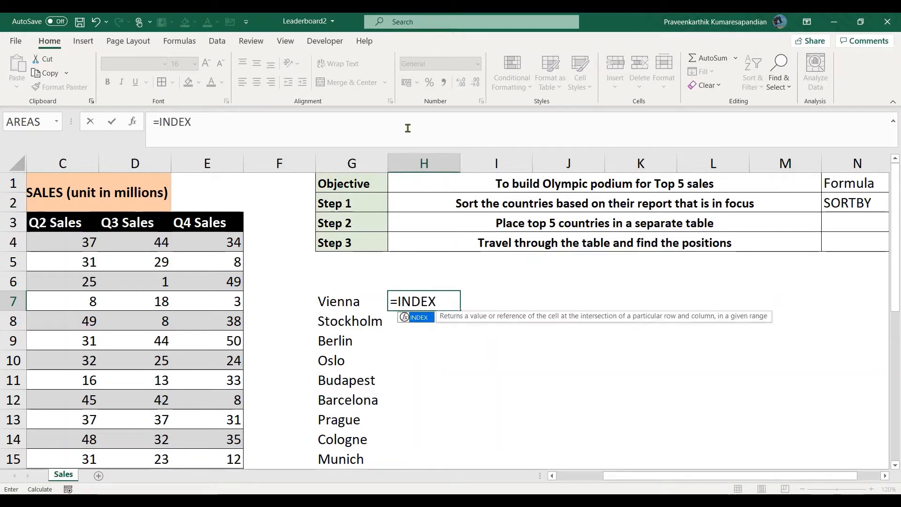
text(()
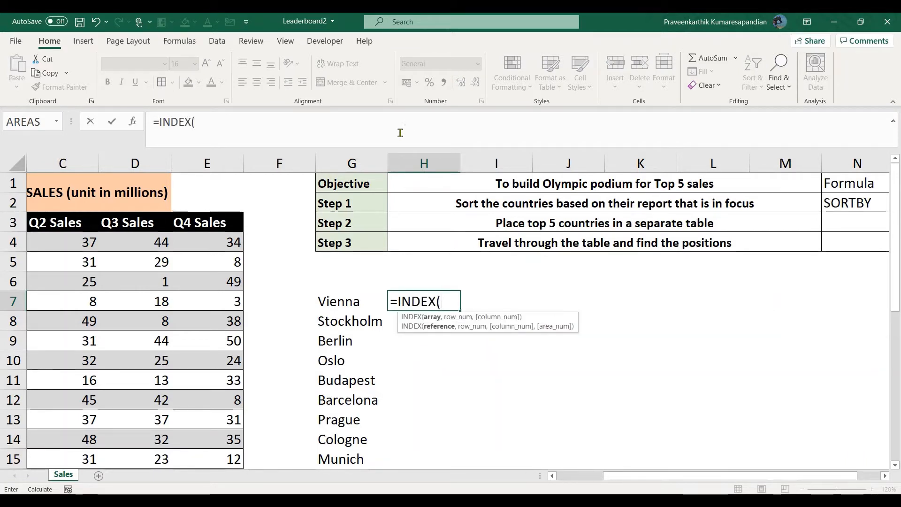
- Complete the INDEX formula in H7 with the spilled range G7# as array and 1 as row number
click(331, 302)
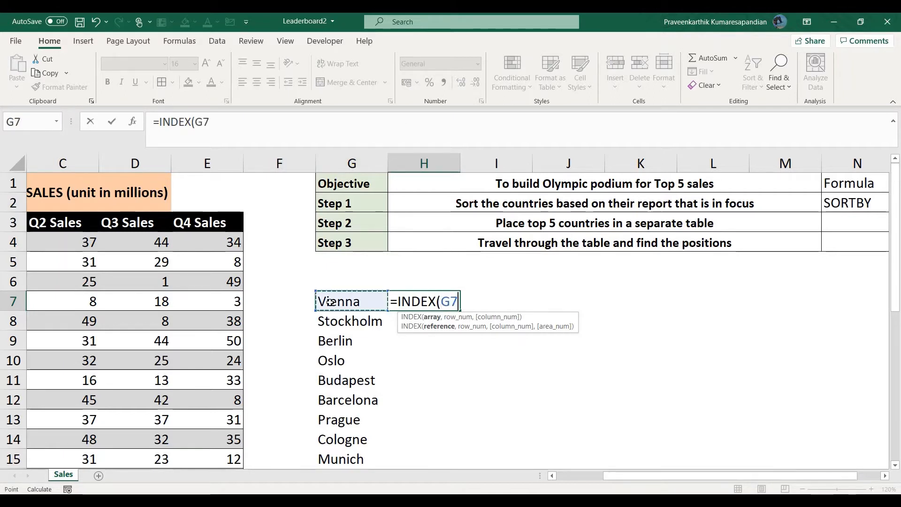
click(233, 128)
text(#)
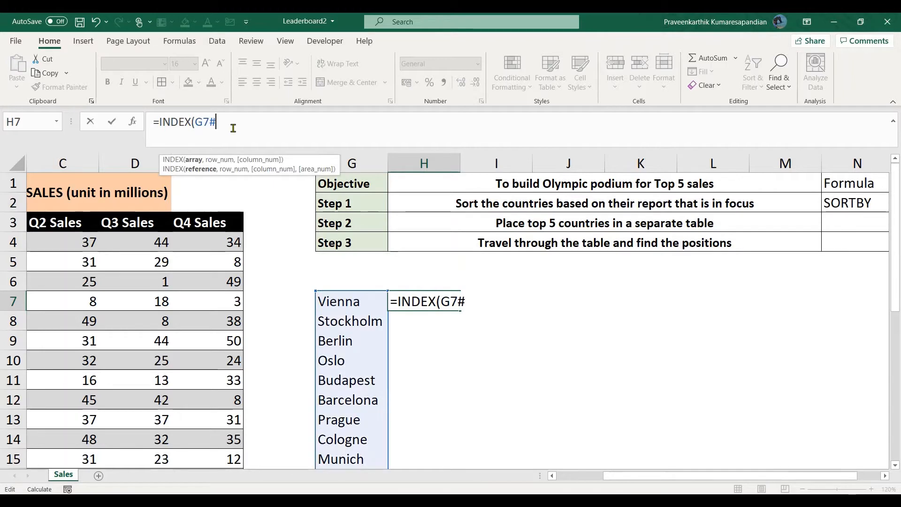
text(,1)
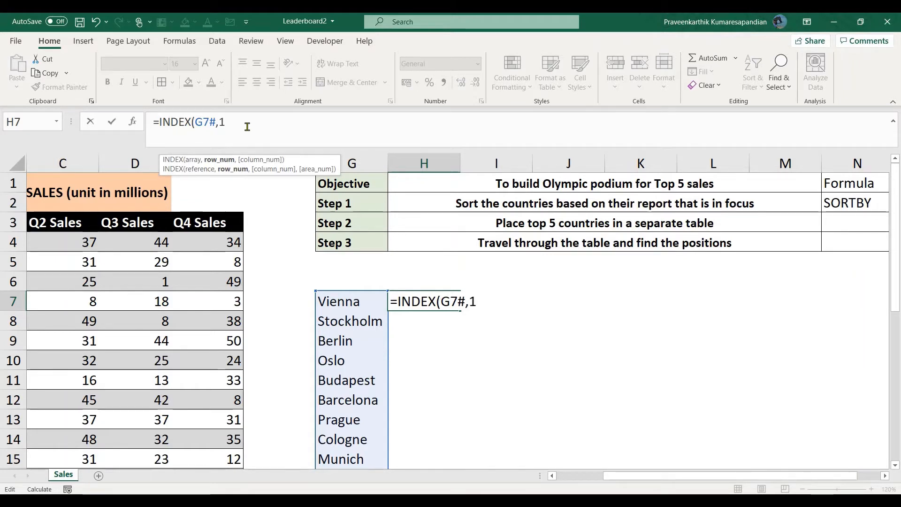
key(Return)
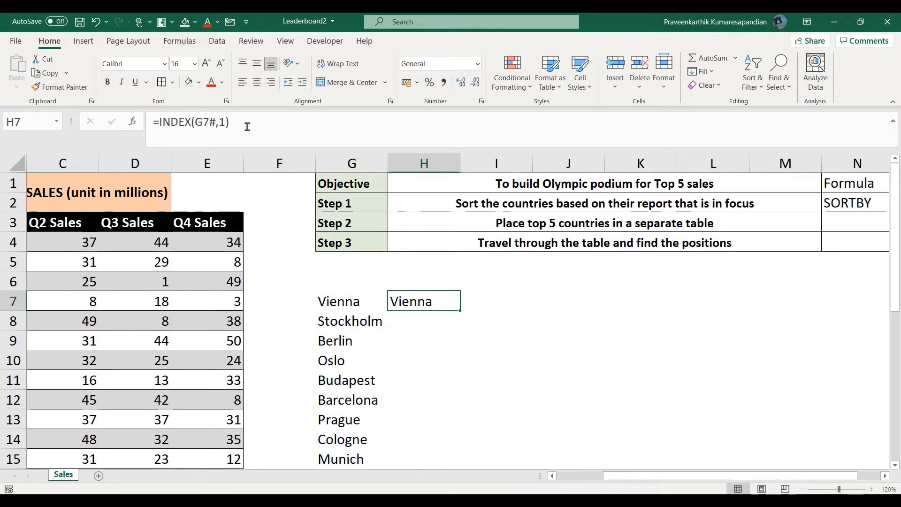
key(Down)
key(Up)
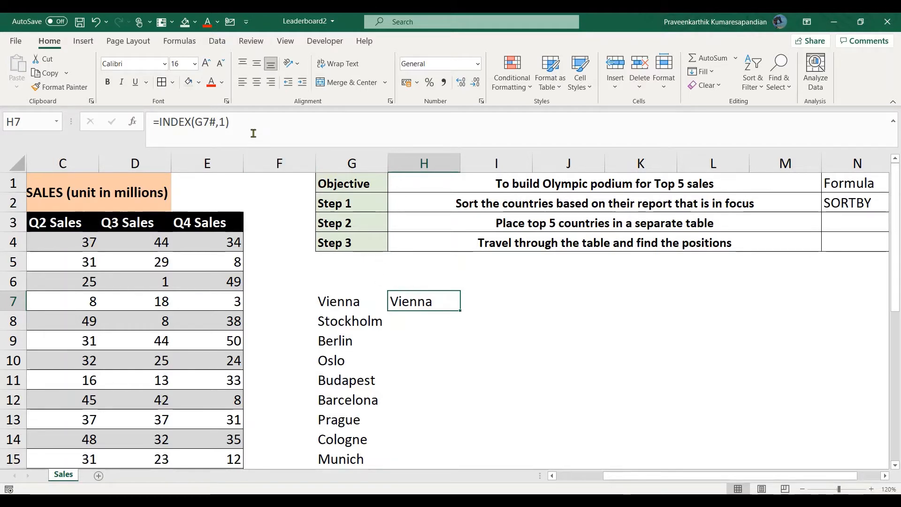
- Copy the INDEX formula text from H7 into H8 and change its row number to 2
key(F2)
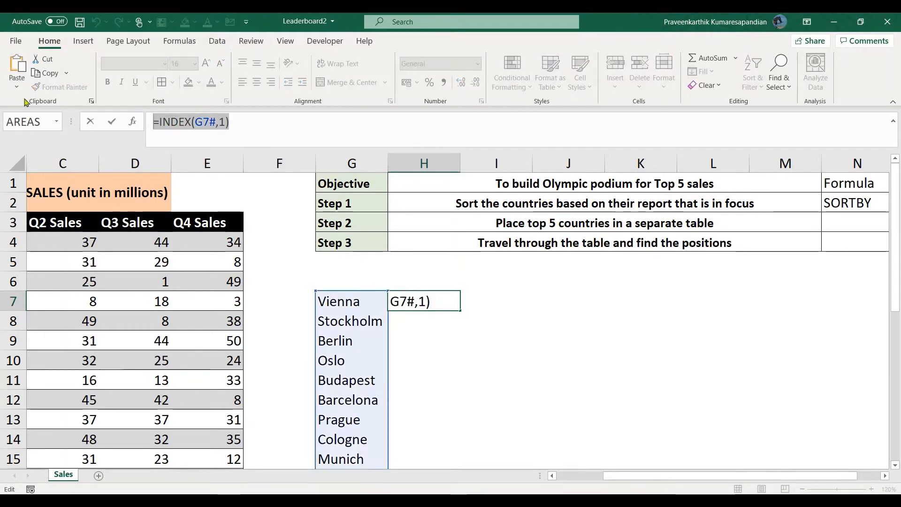
key(Return)
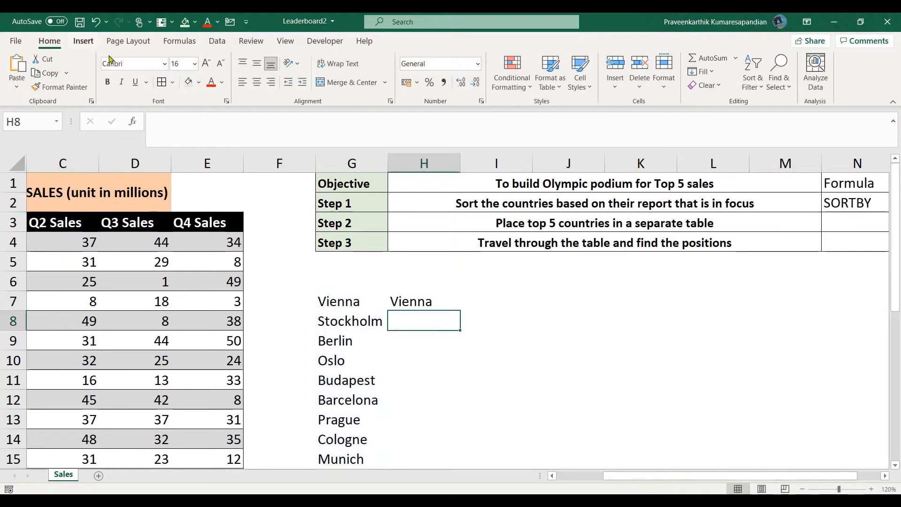
click(206, 121)
text(=INDEX(G7#,1))
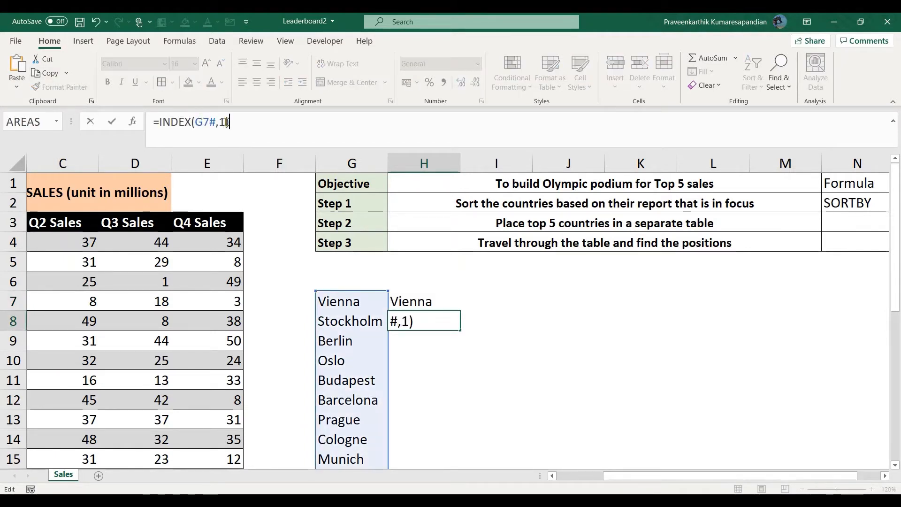
key(BackSpace)
text(2)
key(Return)
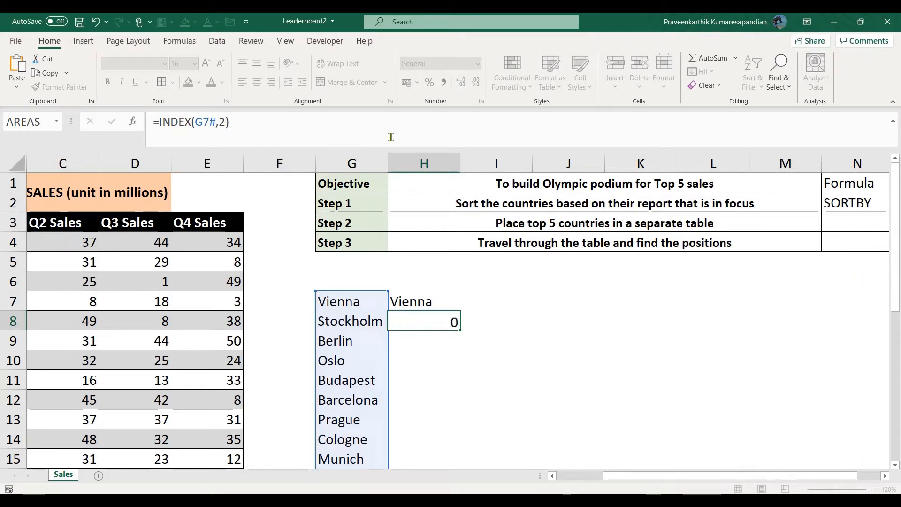
- Replace the row number in the H7 INDEX formula with ROWS(H7:H7)
key(Up)
key(Up)
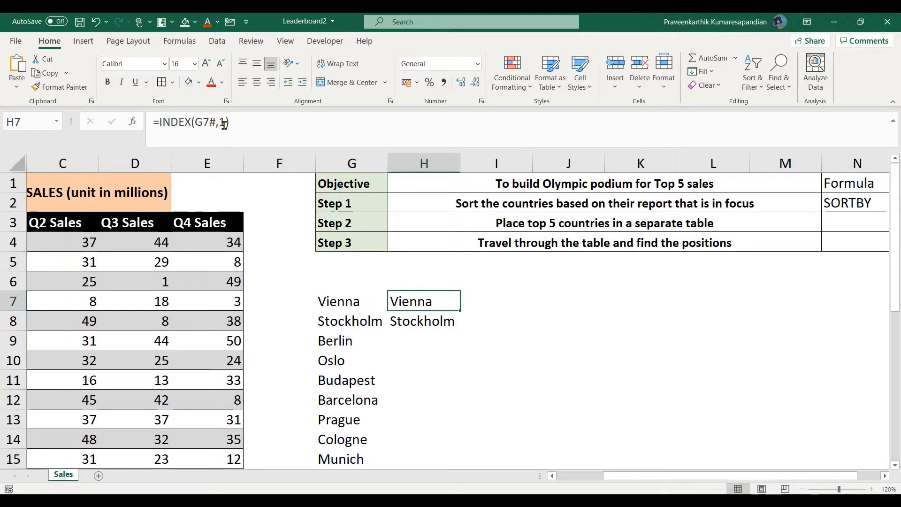
click(336, 306)
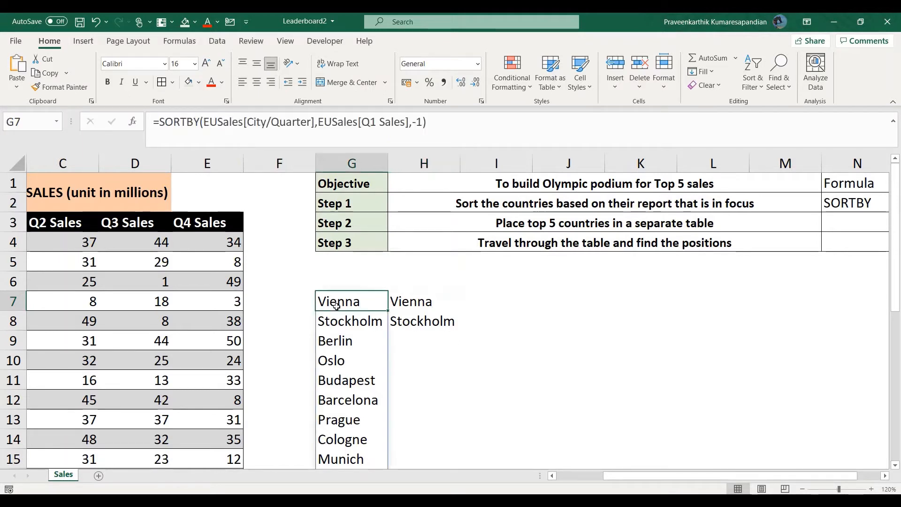
click(414, 306)
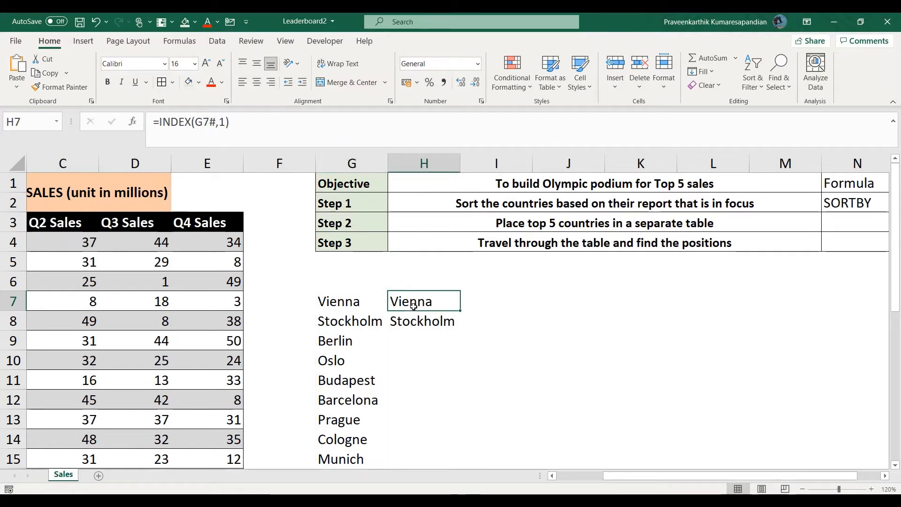
click(225, 123)
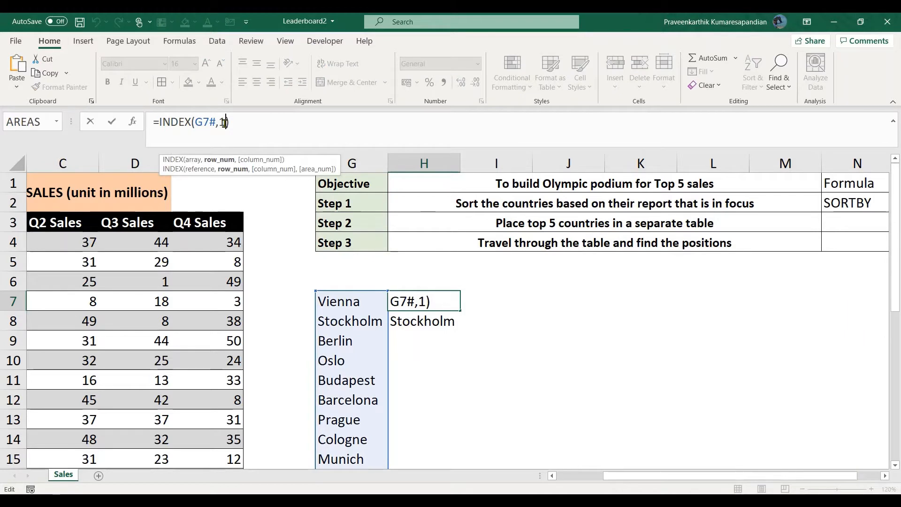
key(Delete)
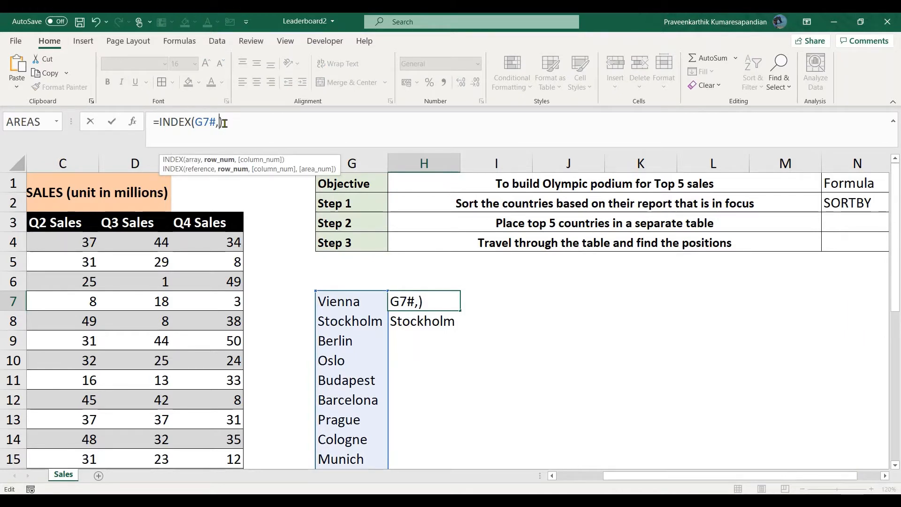
text(ROWS)
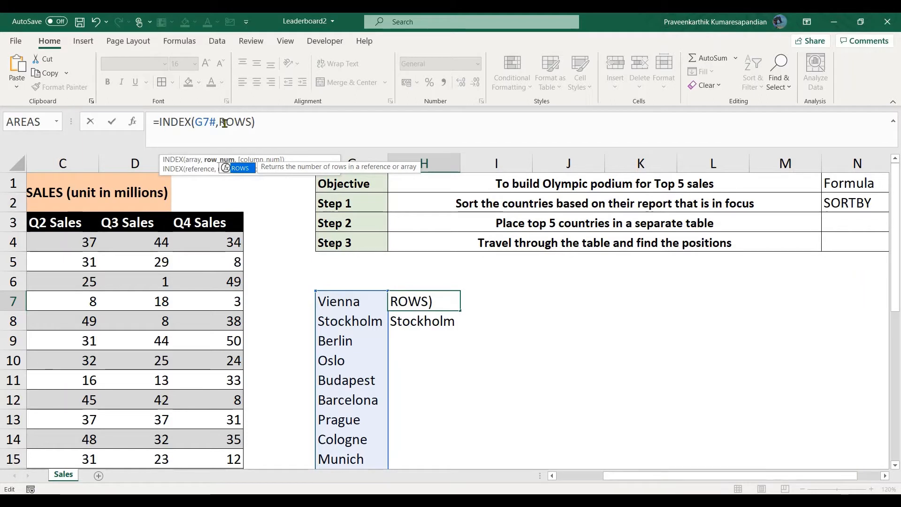
text(()
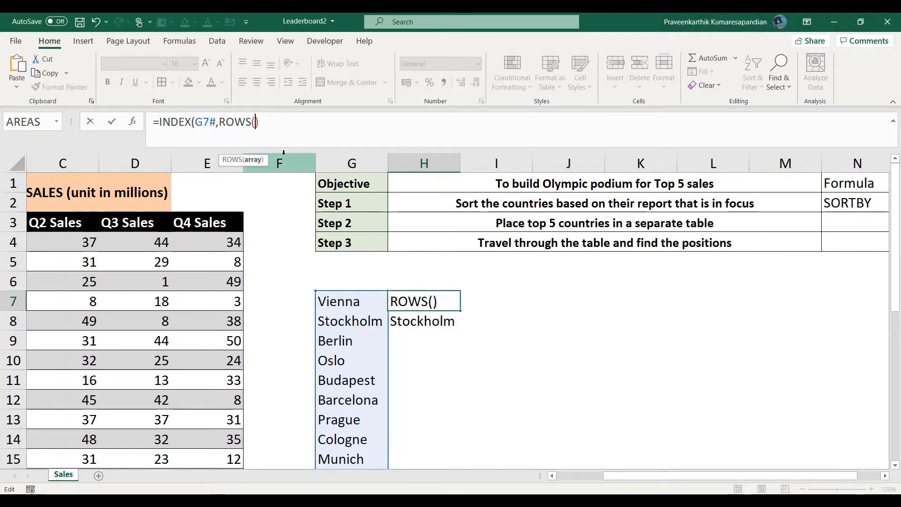
text(H7)
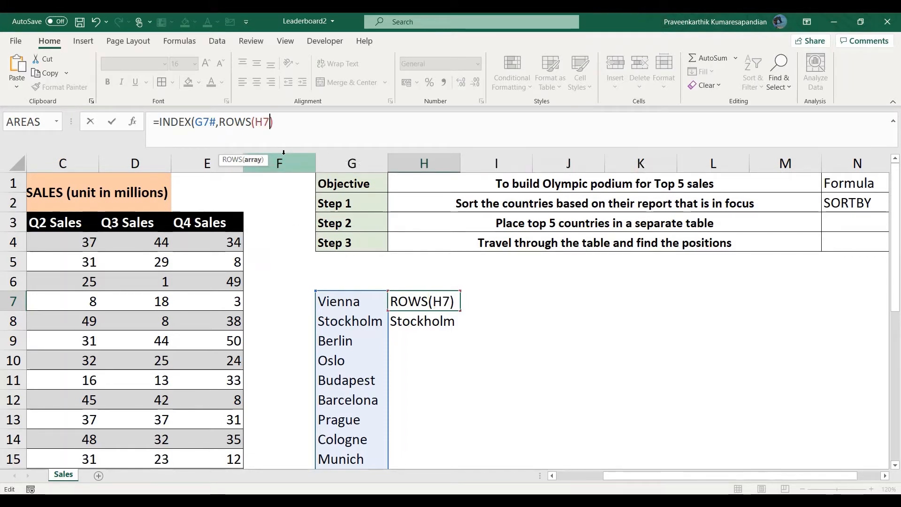
text(:H7)
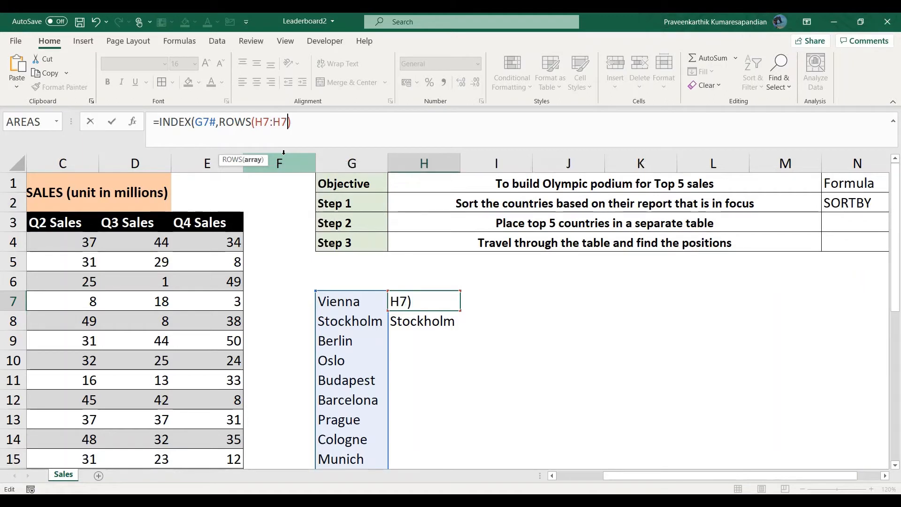
text())
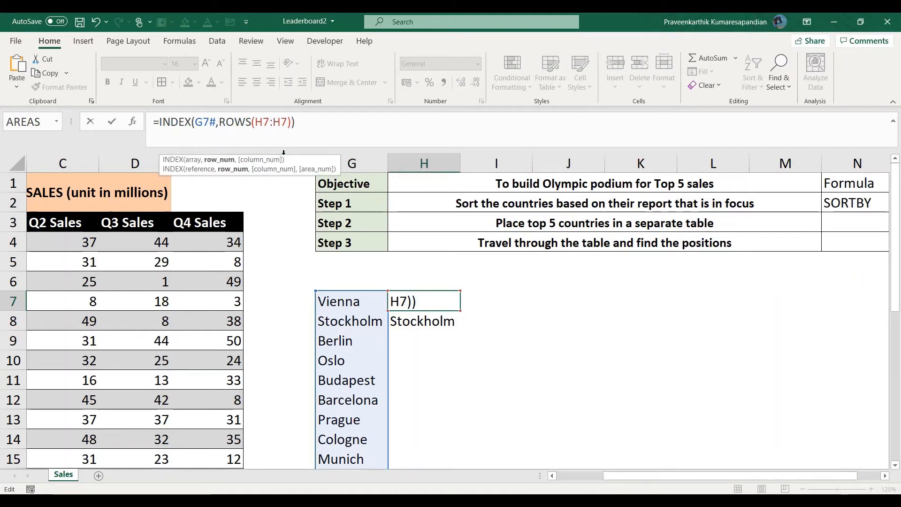
key(Return)
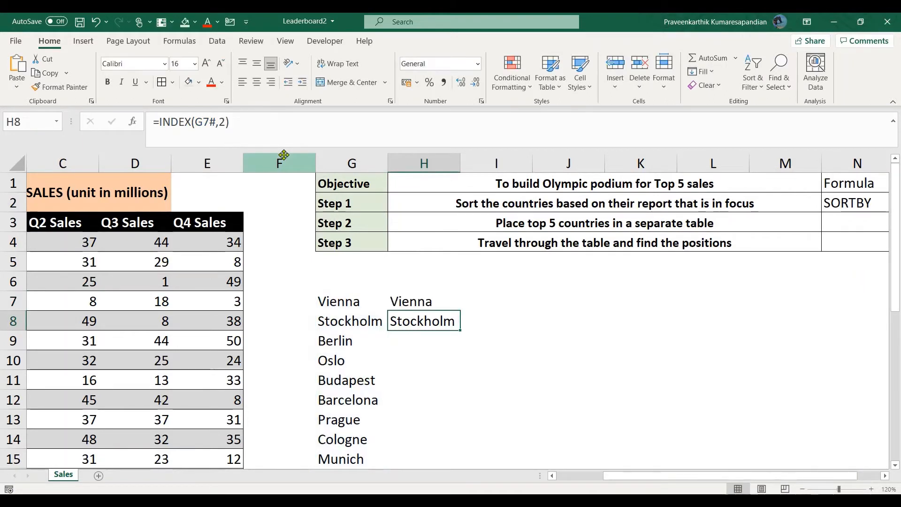
- Evaluate the ROWS(H7:H7) argument within the INDEX formula in cell H7
key(Up)
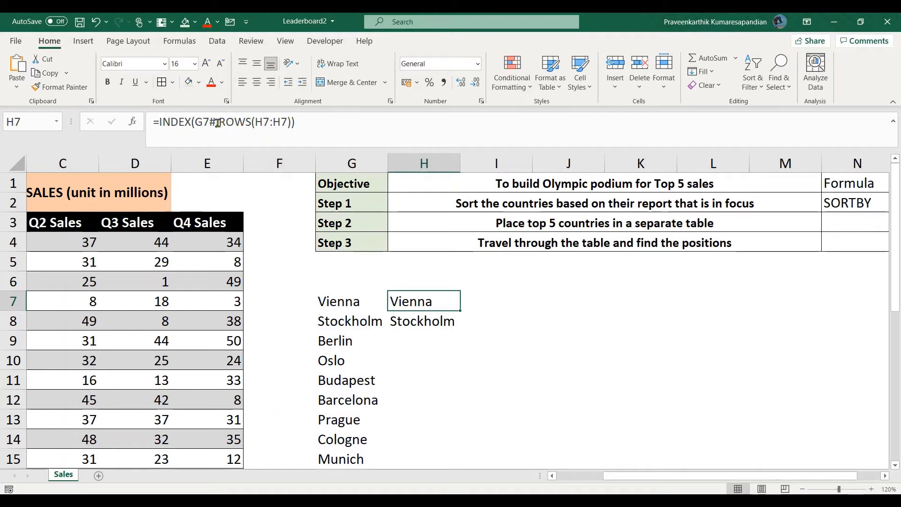
drag(219, 123, 291, 123)
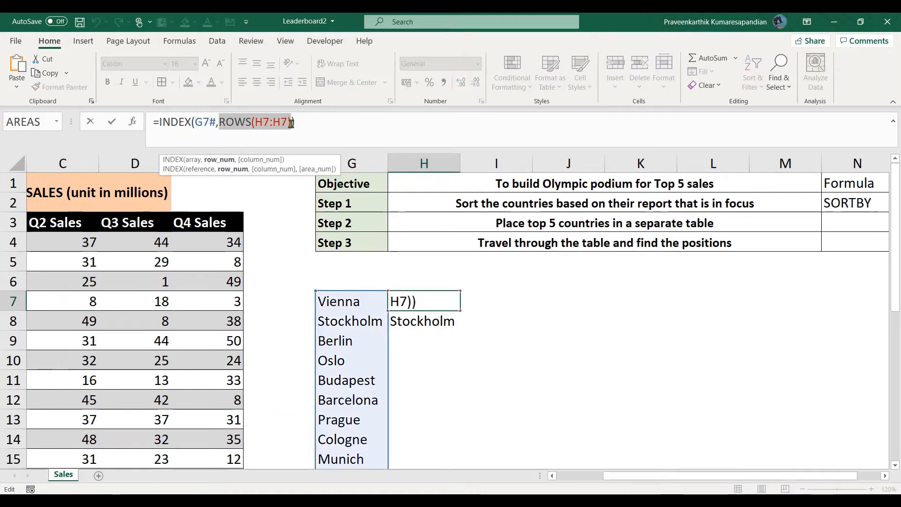
text(1)
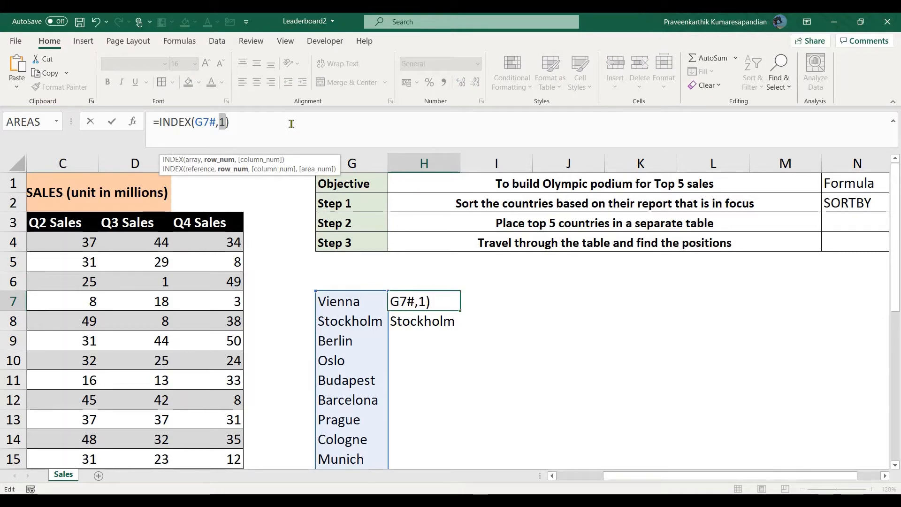
key(ctrl+z)
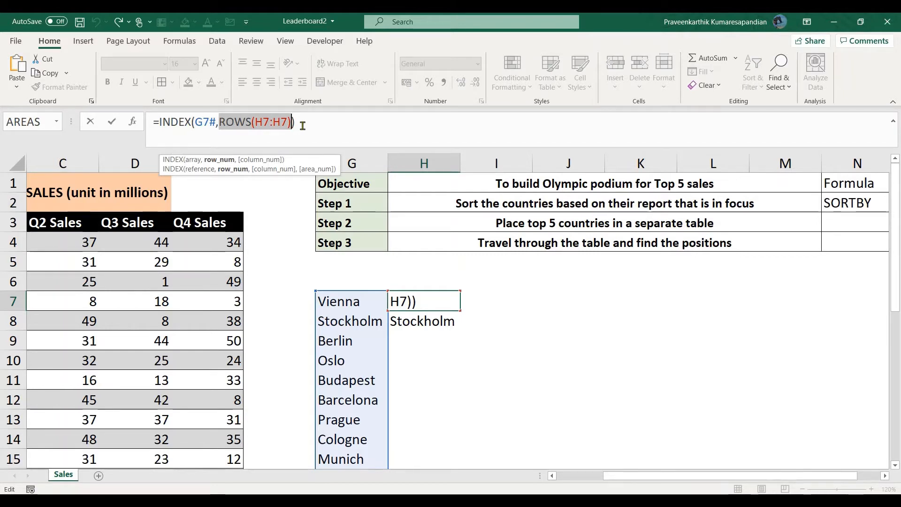
key(F9)
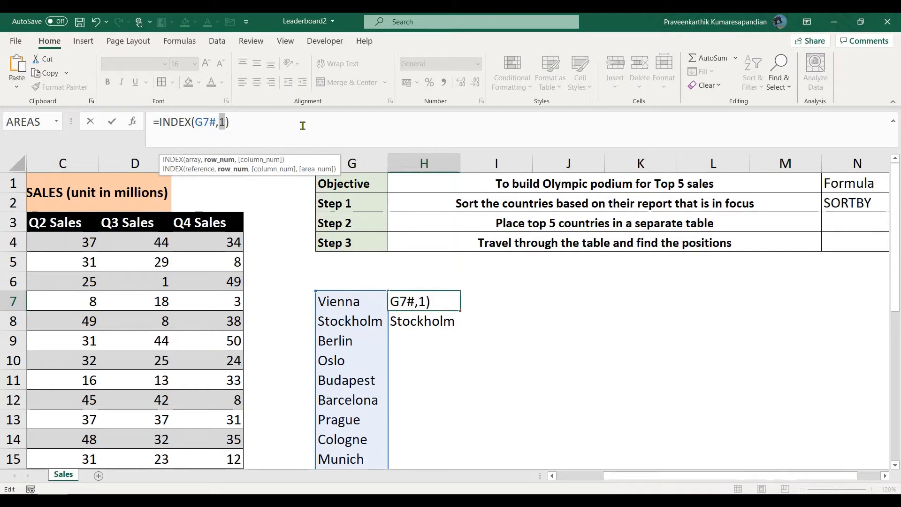
- Undo the evaluation of the row number argument and keep ROWS(H7:H7) in the H7 formula
key(ctrl+z)
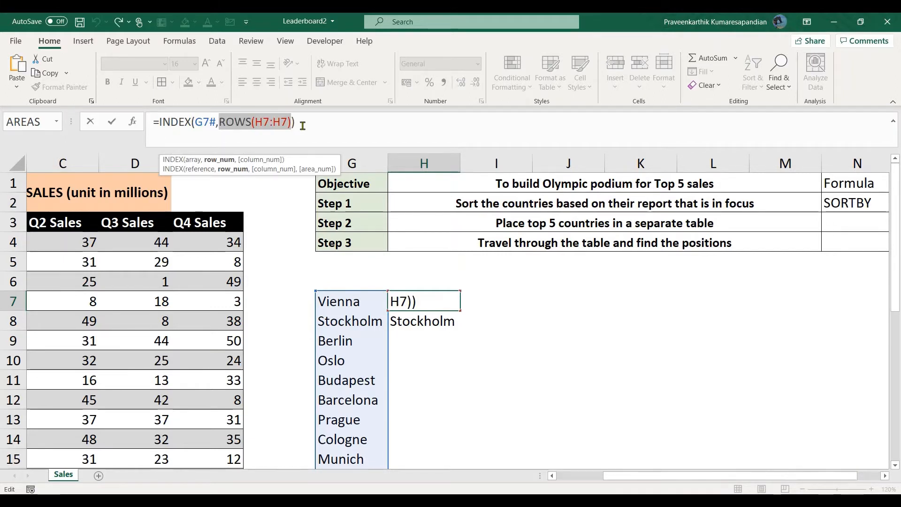
key(Return)
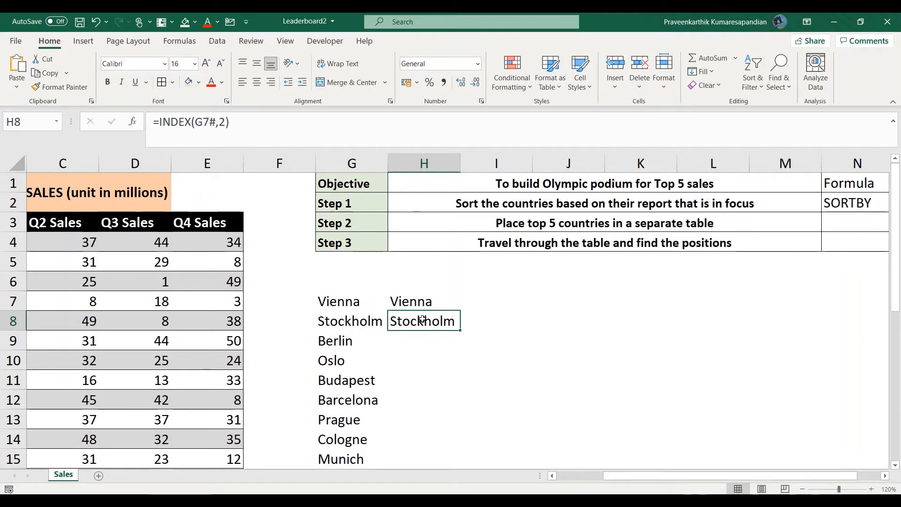
- Replace the row number in the H8 INDEX formula with ROWS(H7:H8), reusing the ROWS text copied from H7
click(421, 301)
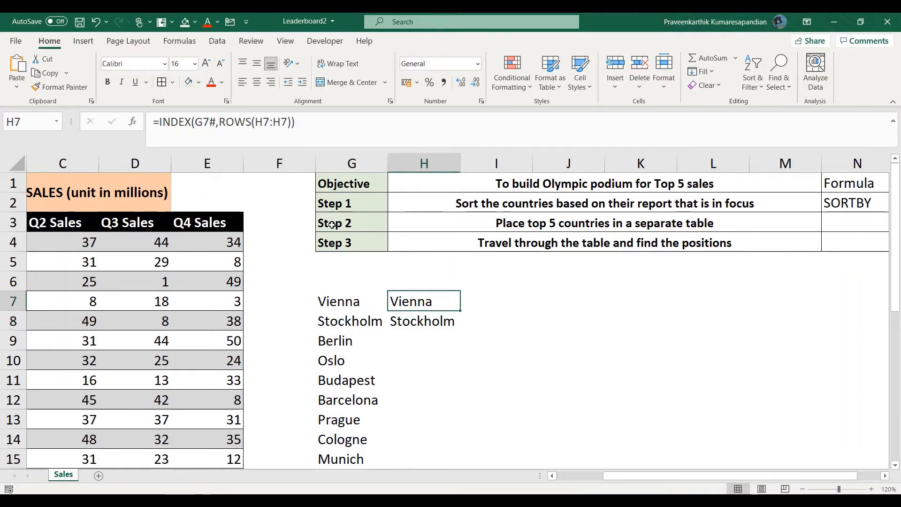
click(220, 122)
drag(220, 122, 288, 126)
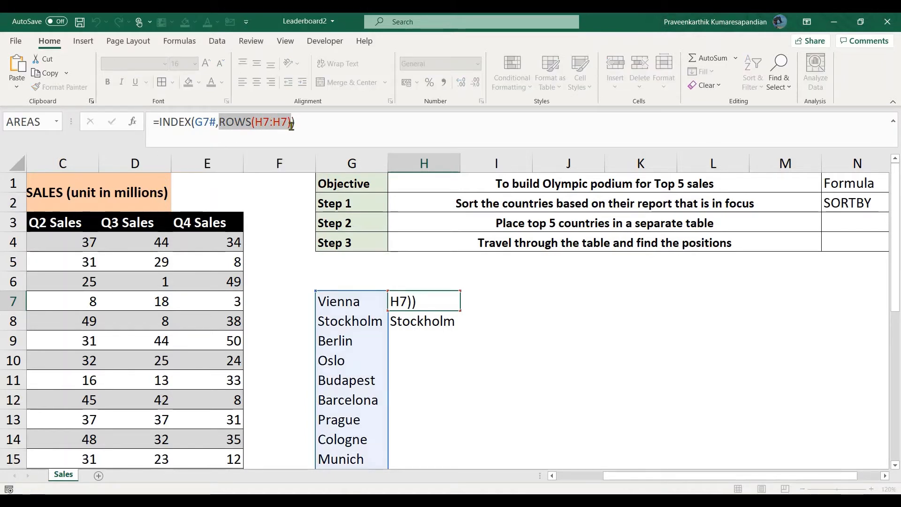
key(Return)
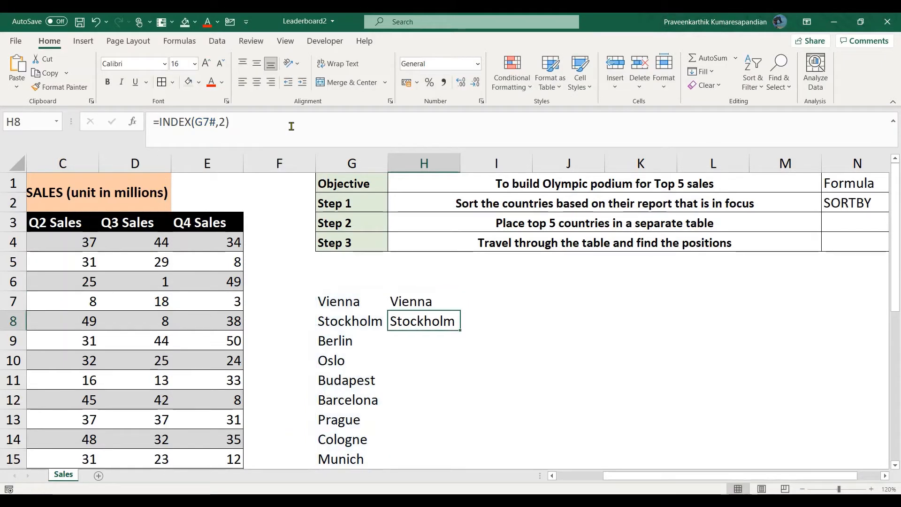
click(225, 122)
key(BackSpace)
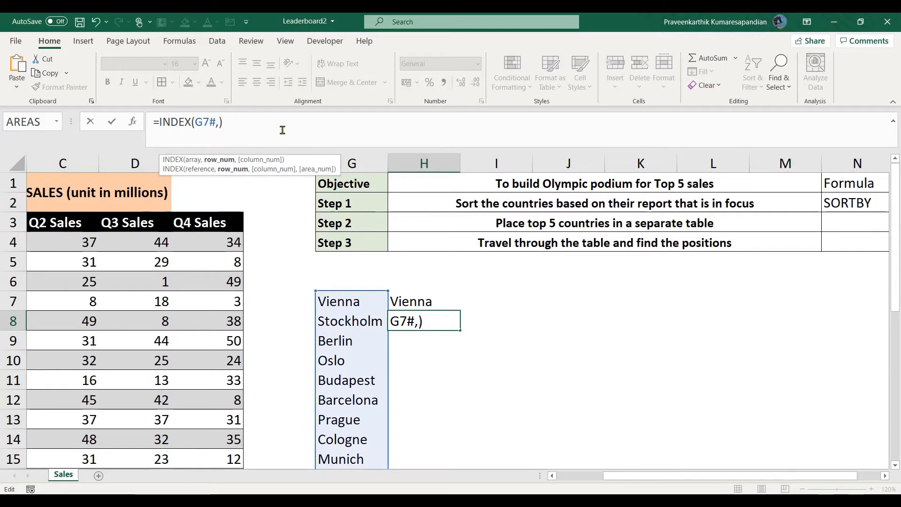
text(ROWS(H7:H7))
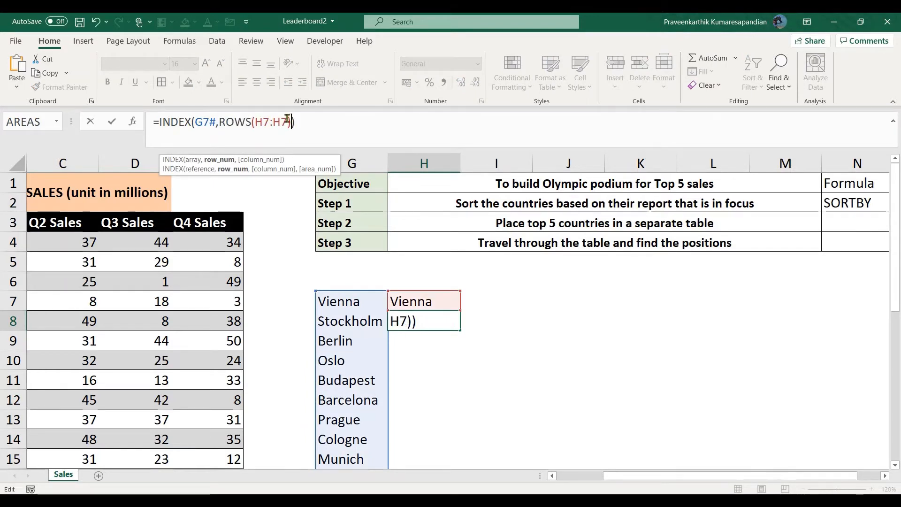
click(285, 122)
key(BackSpace)
text(8)
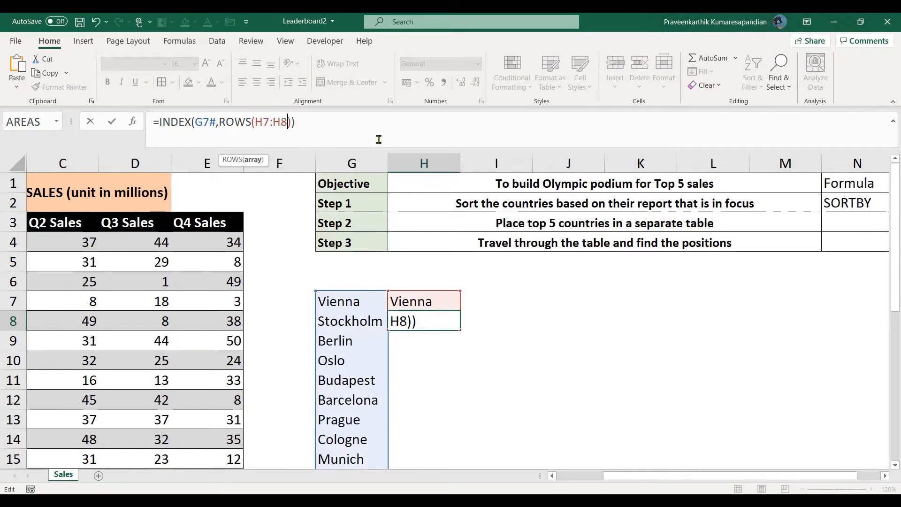
key(Return)
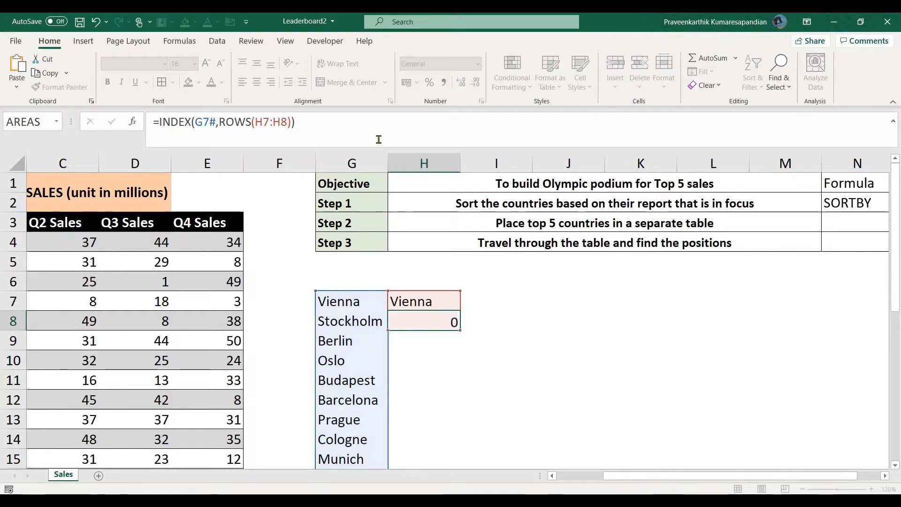
key(Up)
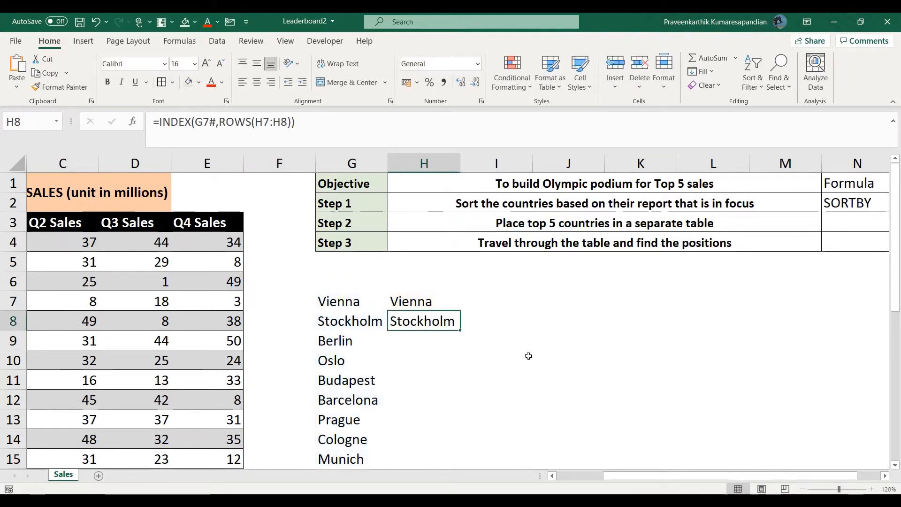
- Compare the ROWS ranges in the INDEX formulas of cells H7 and H8
click(412, 303)
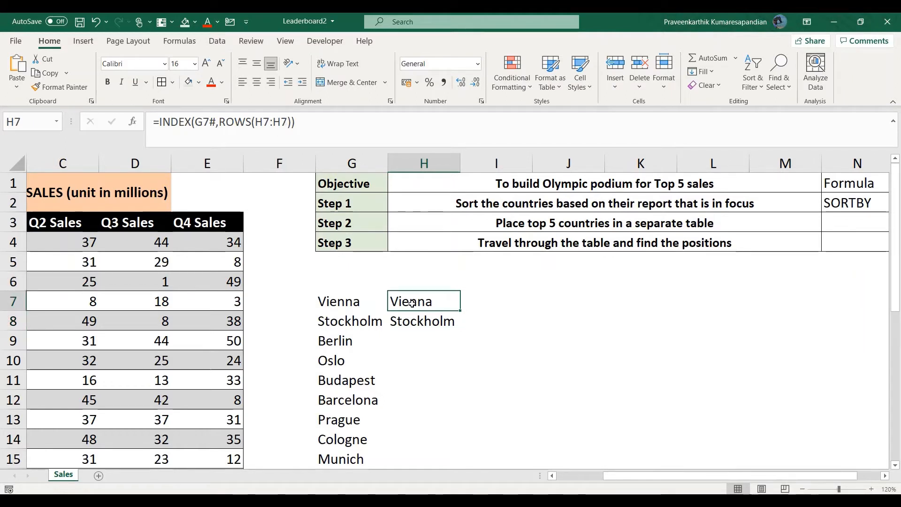
key(Down)
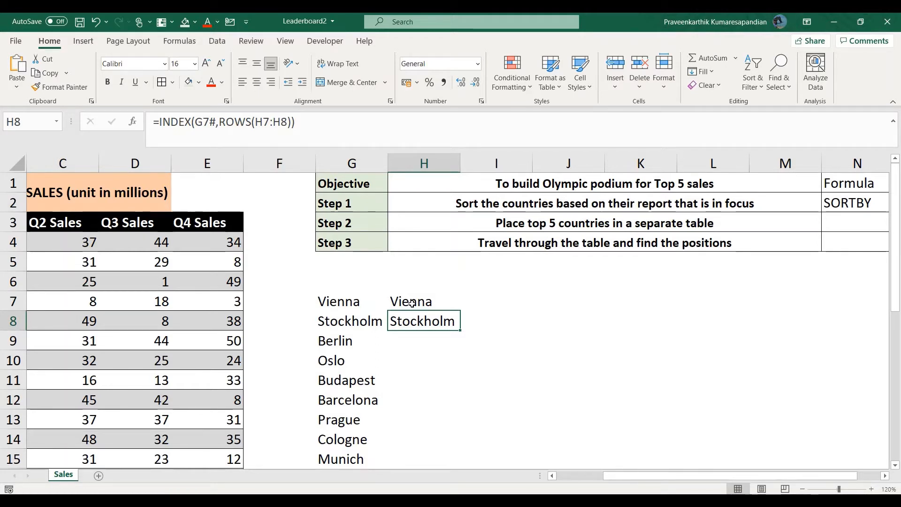
click(425, 303)
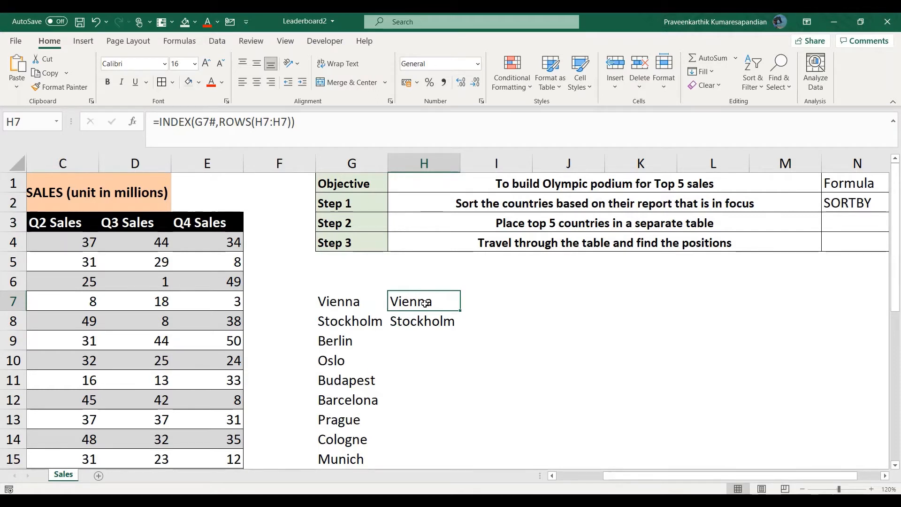
key(Down)
click(424, 304)
key(Down)
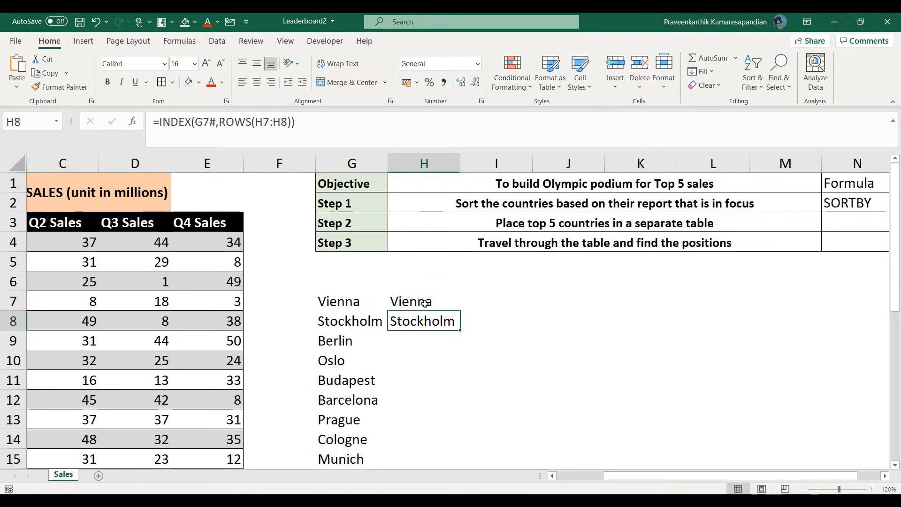
- Make the starting reference of the ROWS range in the H7 formula absolute, giving ROWS($H$7:H7)
click(425, 303)
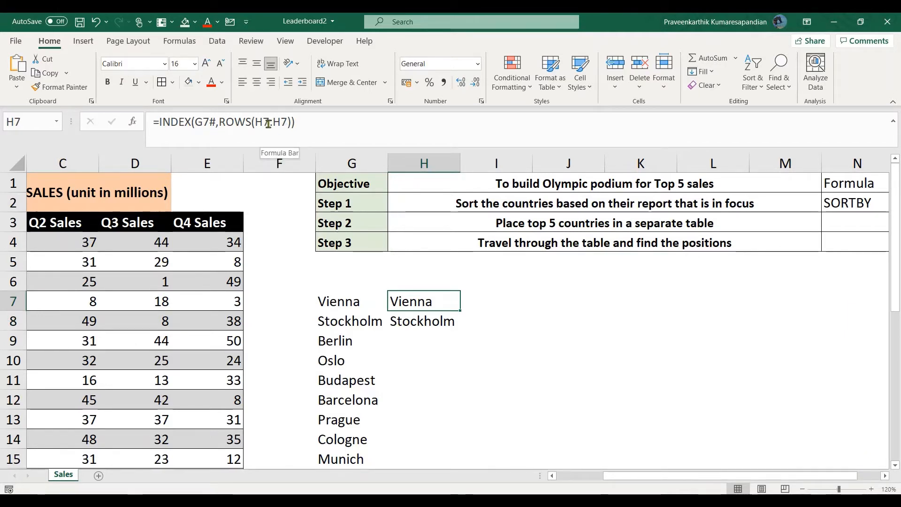
drag(269, 124, 257, 124)
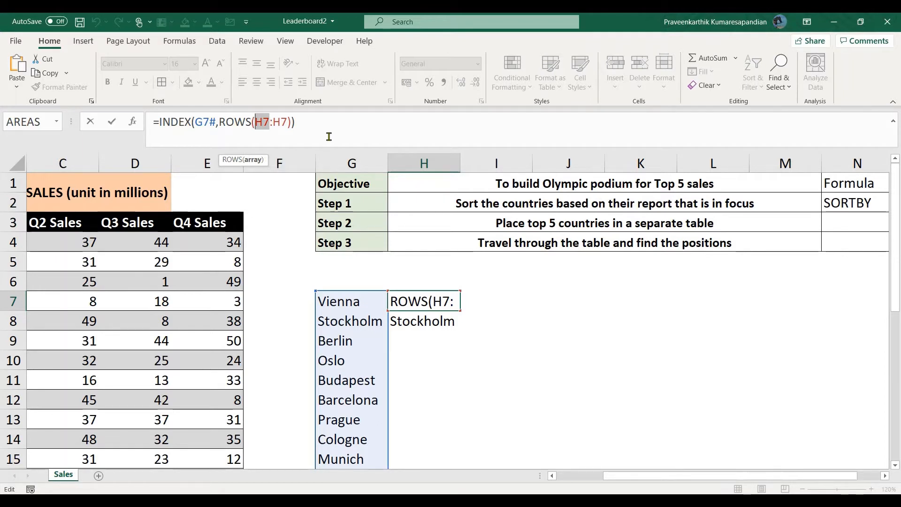
double_click(262, 122)
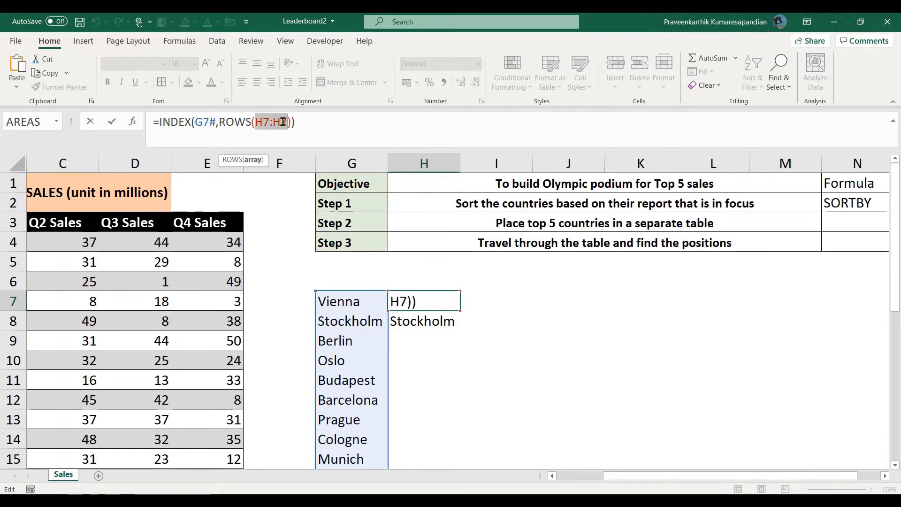
click(283, 123)
double_click(274, 123)
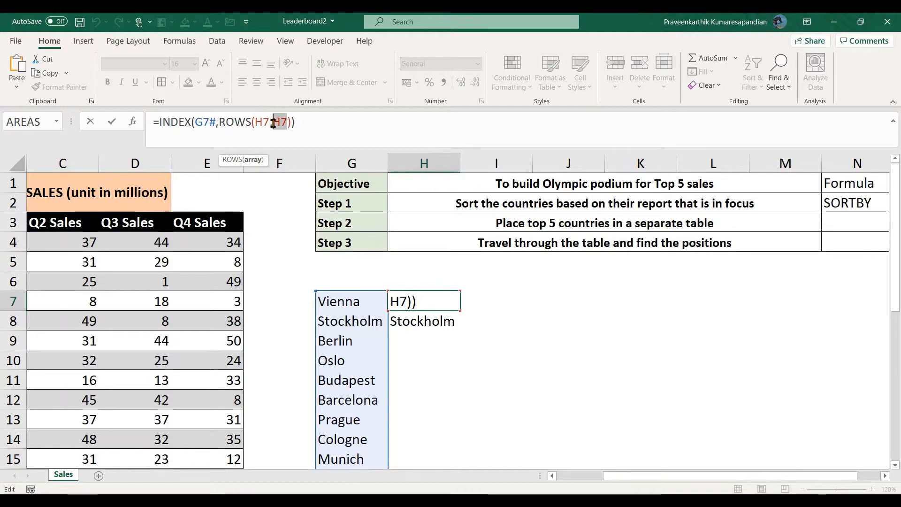
click(265, 121)
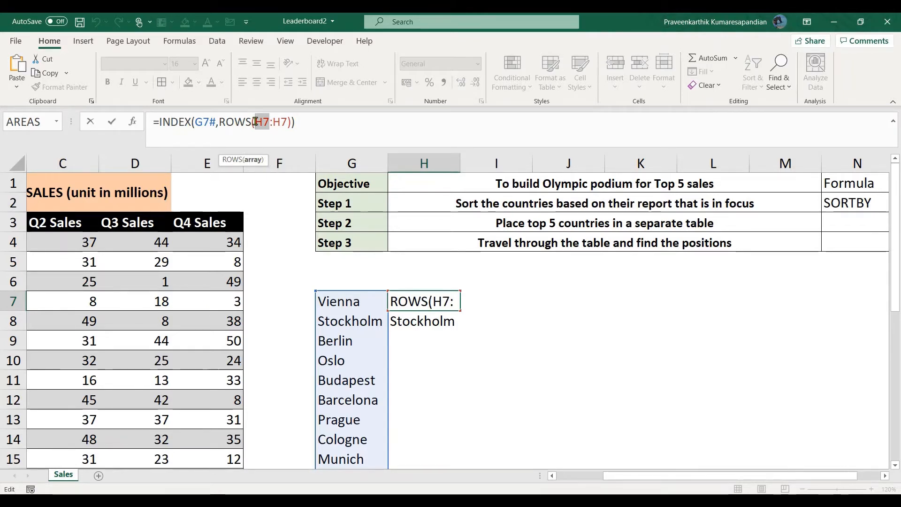
key(F4)
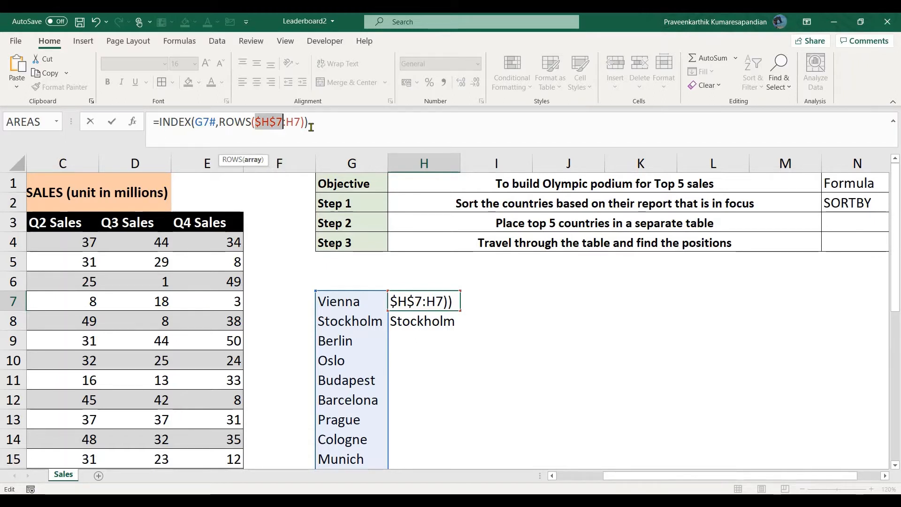
key(Return)
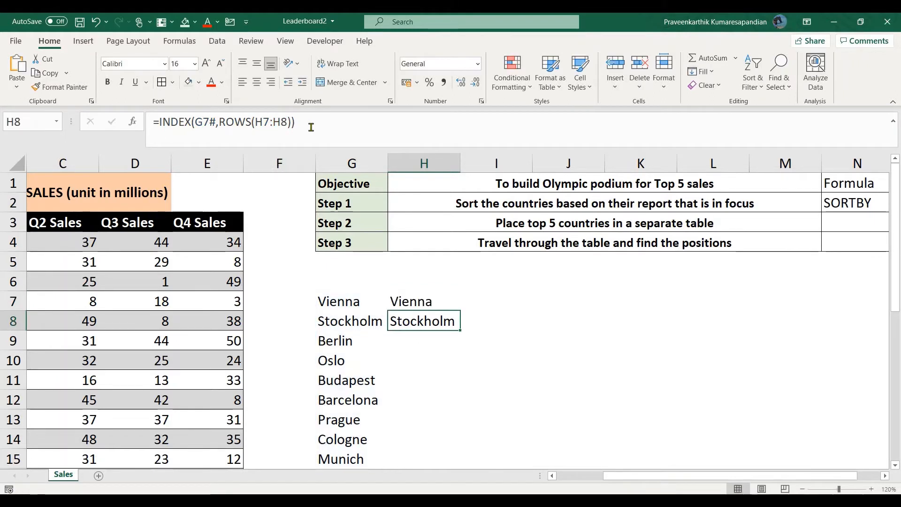
- Try filling the H7 formula down to H8 and inspect the array reference in the copied formula
key(Up)
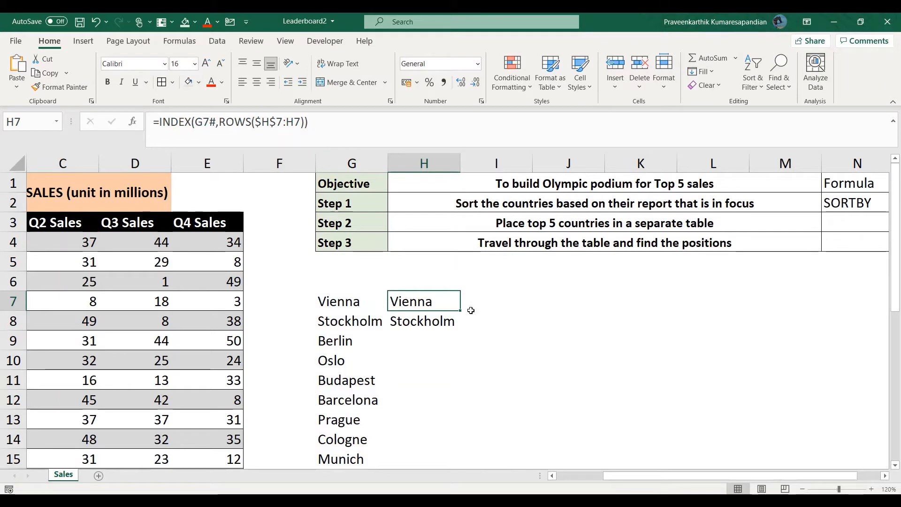
drag(462, 312, 463, 339)
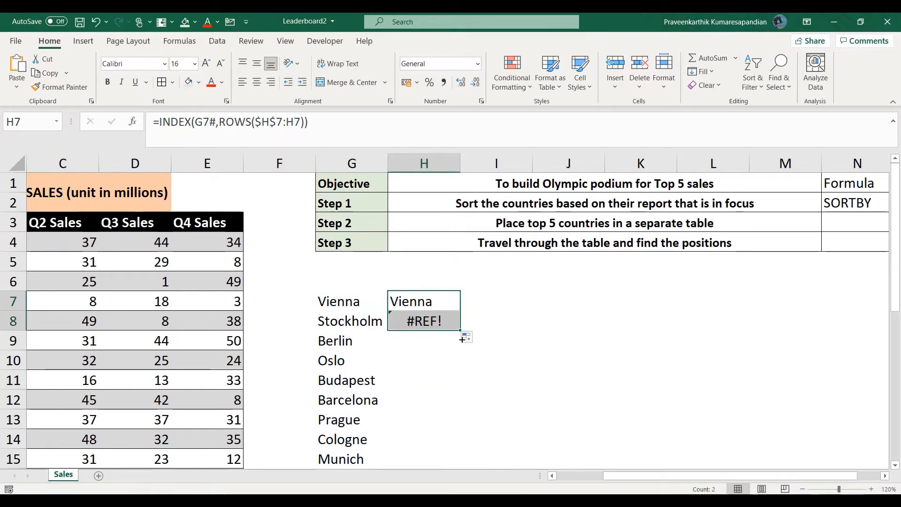
click(422, 321)
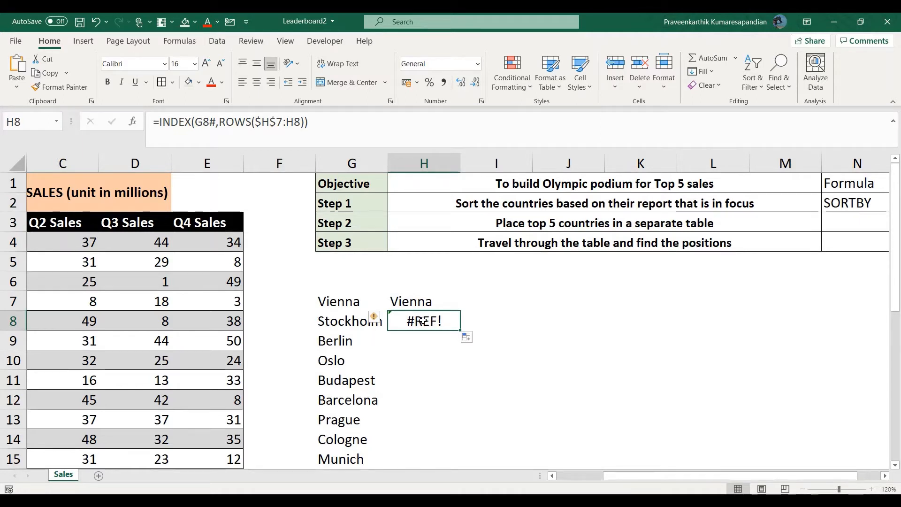
click(208, 123)
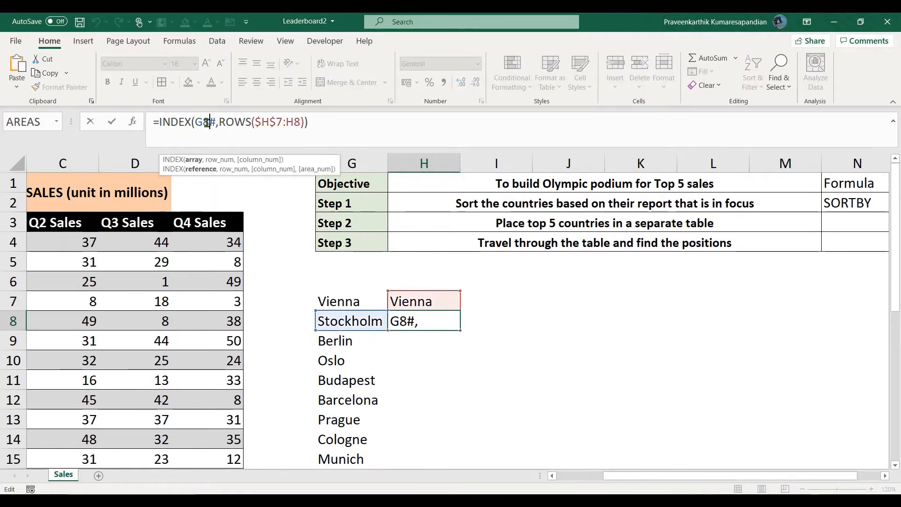
click(344, 141)
key(Return)
- Make the array reference in the H7 INDEX formula absolute as $G$7# and fill the formula down to H11
key(Up)
key(Up)
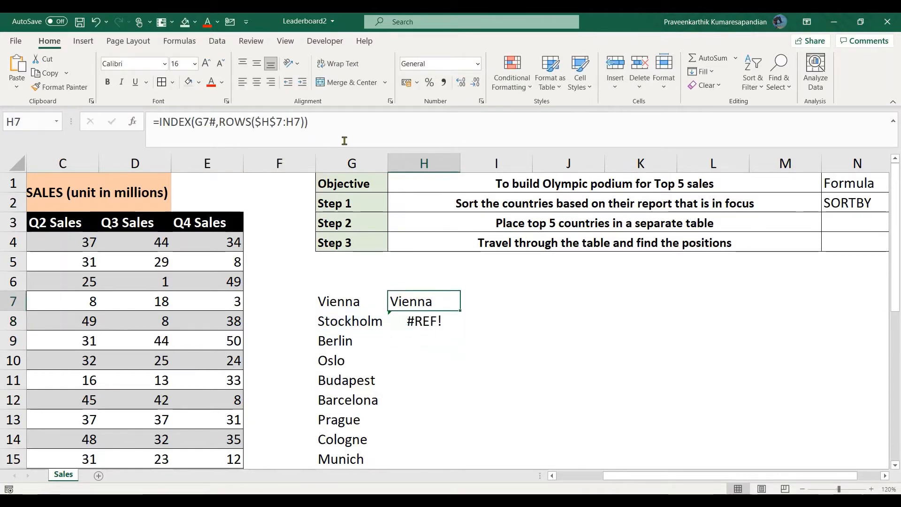
click(209, 122)
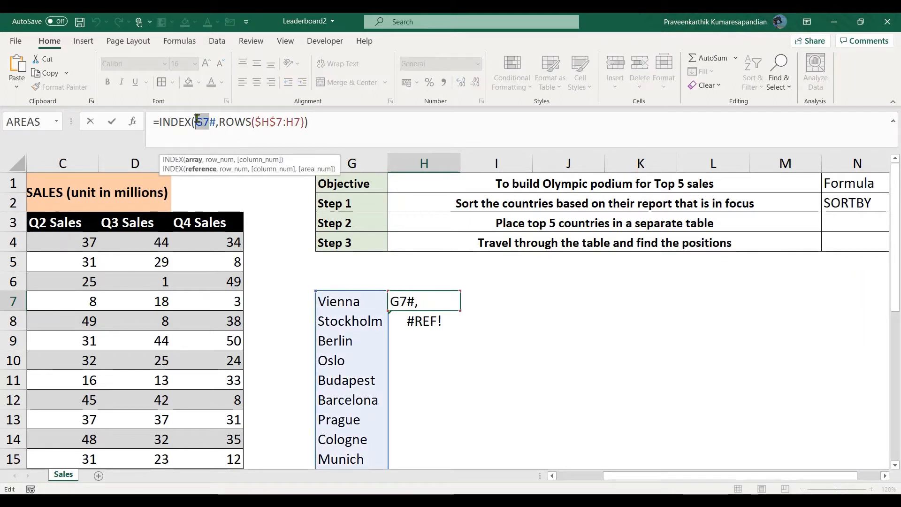
key(F4)
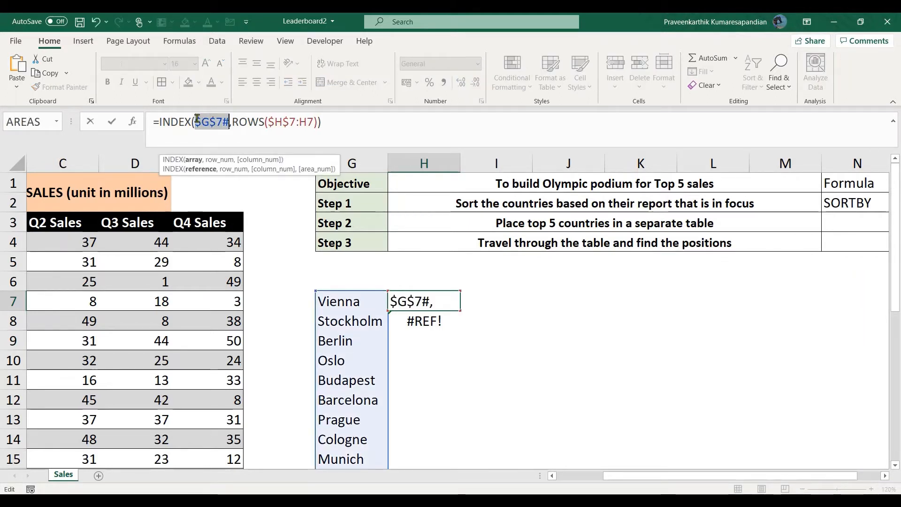
key(End)
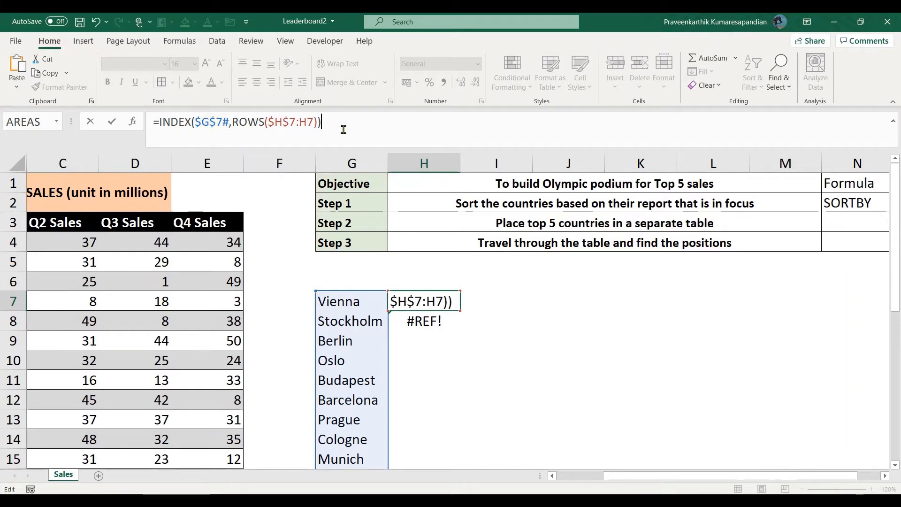
key(Return)
key(Up)
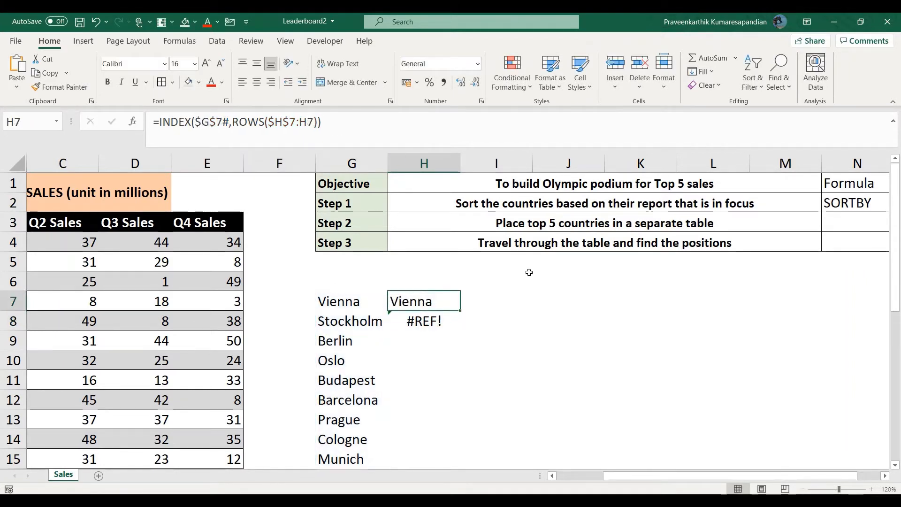
drag(461, 311, 456, 383)
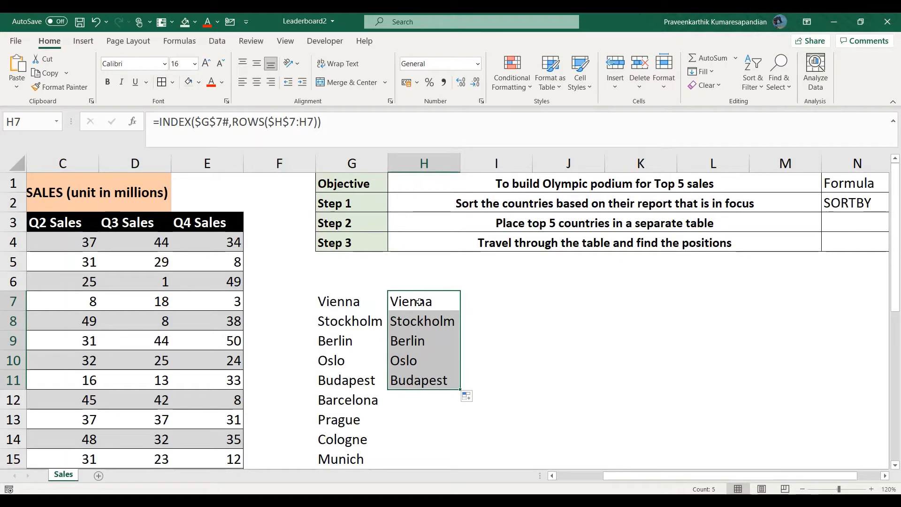
- Check the INDEX formulas in H7:H11 one by one and compare them with the SORTBY formula in G7
key(Up)
key(Down)
key(Down)
key(Down)
key(Down)
key(Down)
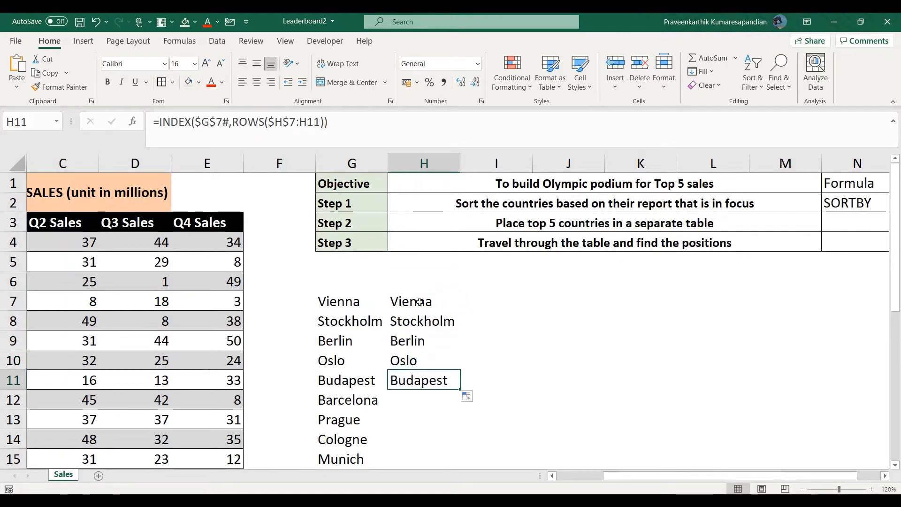
key(Up)
key(Up)
key(Up)
key(Up)
key(Left)
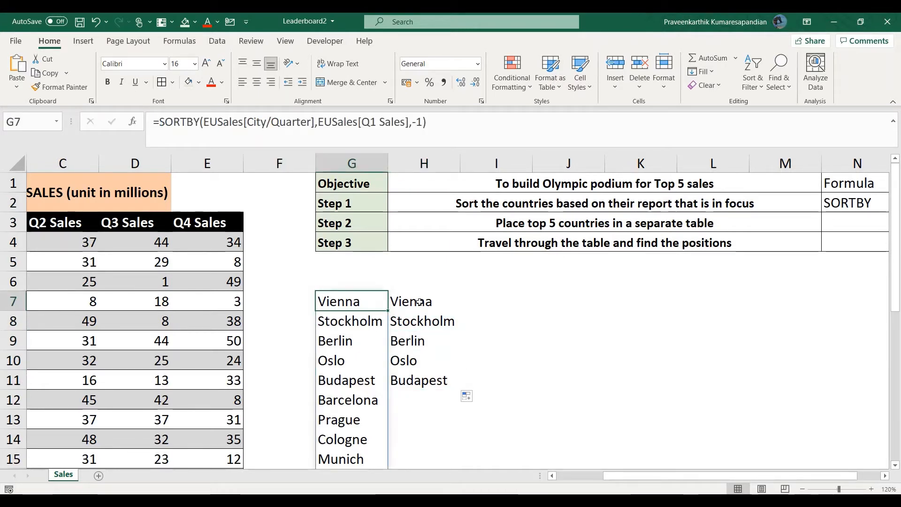
key(Right)
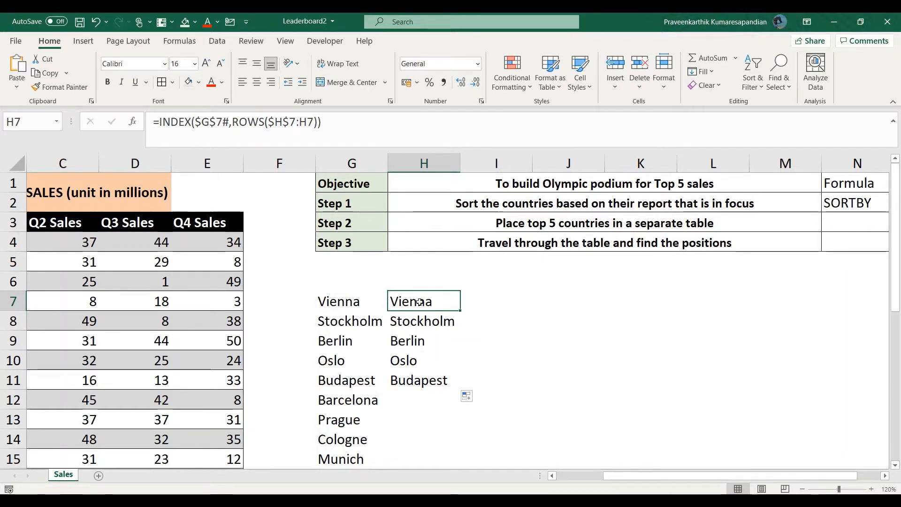
key(Left)
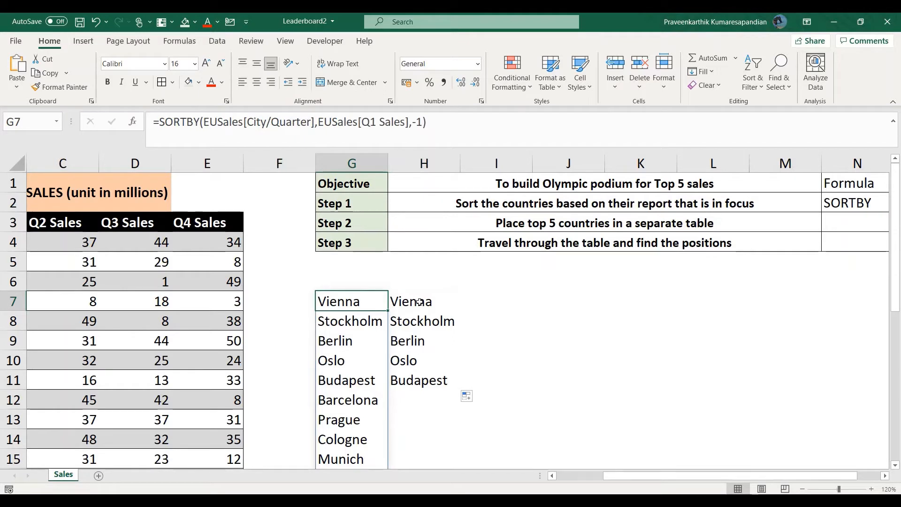
- Add INDEX after SORTBY in the Step 1 formula note in N2 and widen column N to fit
key(Right)
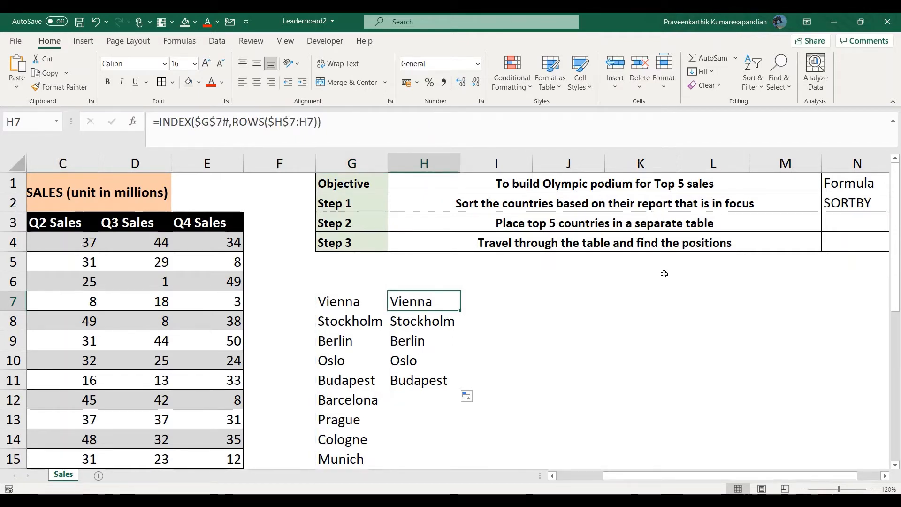
double_click(855, 201)
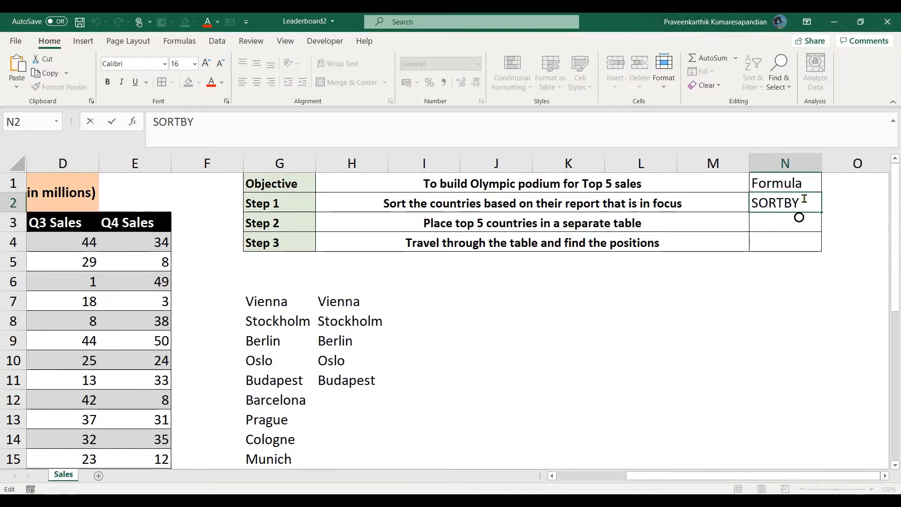
text(,)
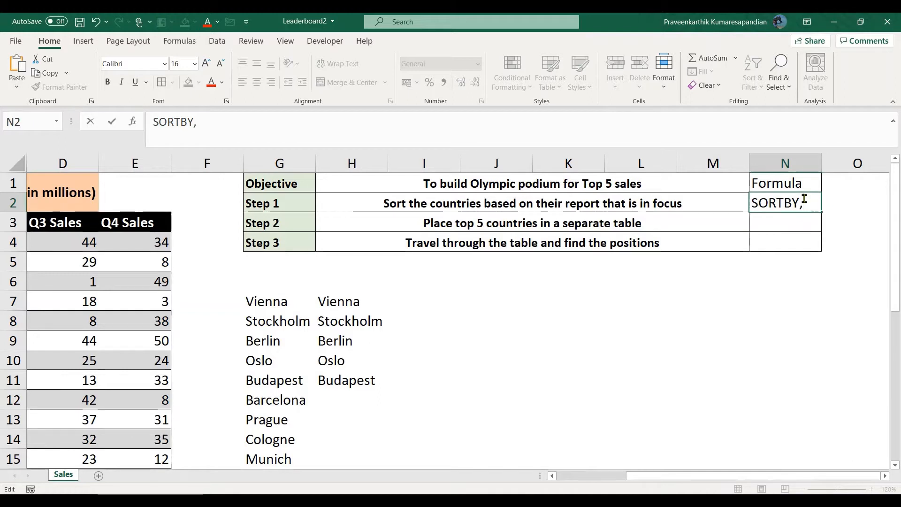
text( INDEX)
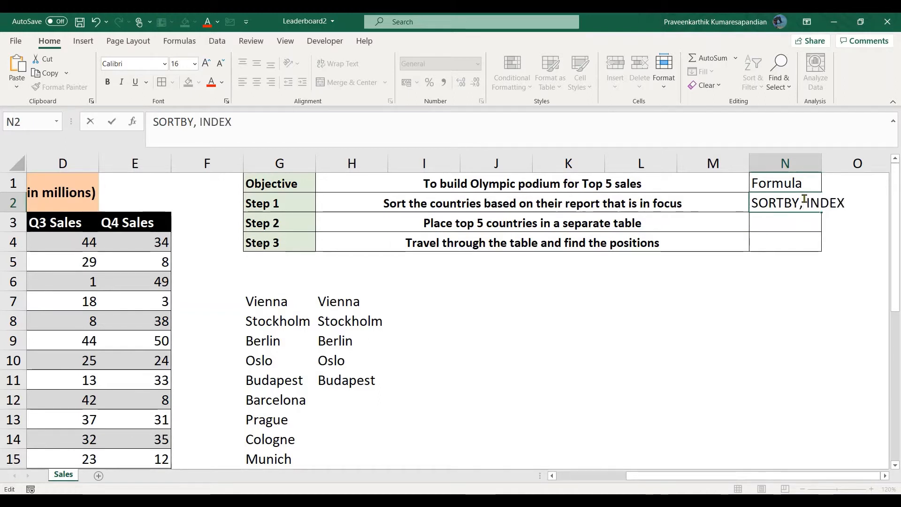
key(Return)
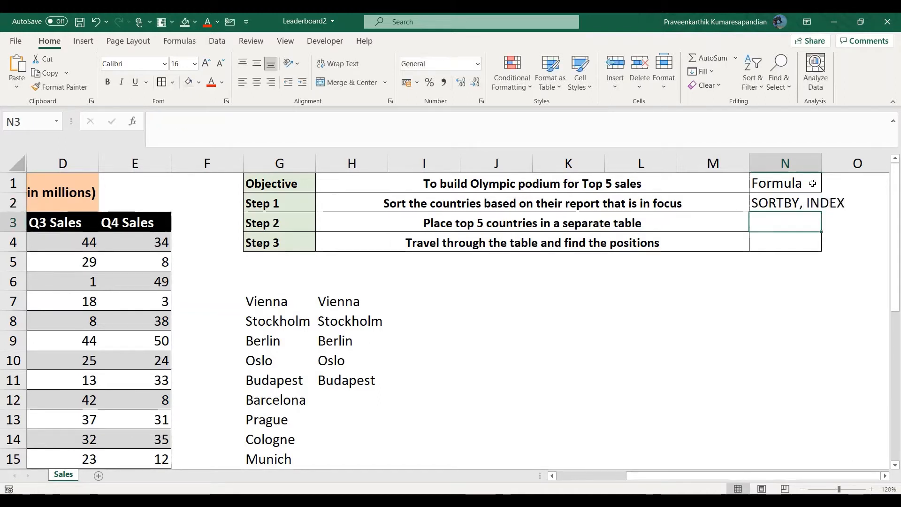
drag(822, 162, 850, 163)
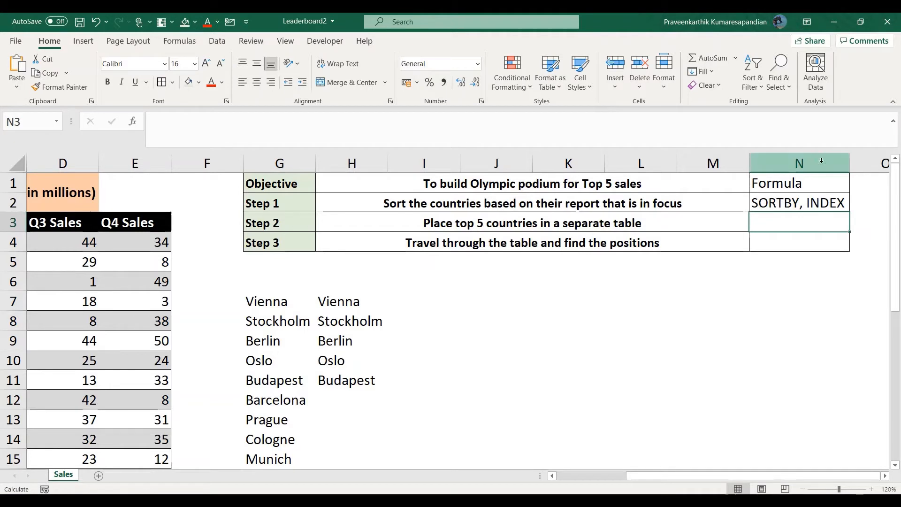
- Append ROWS to the Step 1 formula note in N2 and autofit column N to the text
click(351, 303)
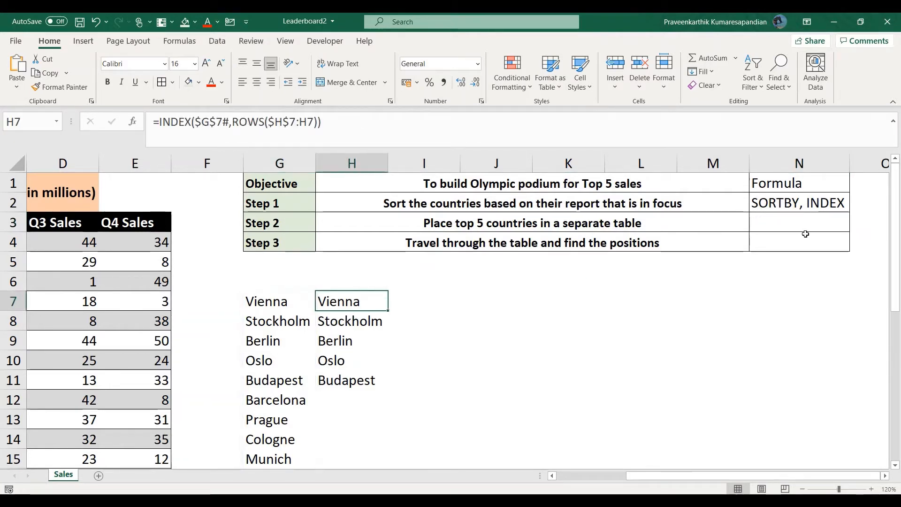
click(846, 202)
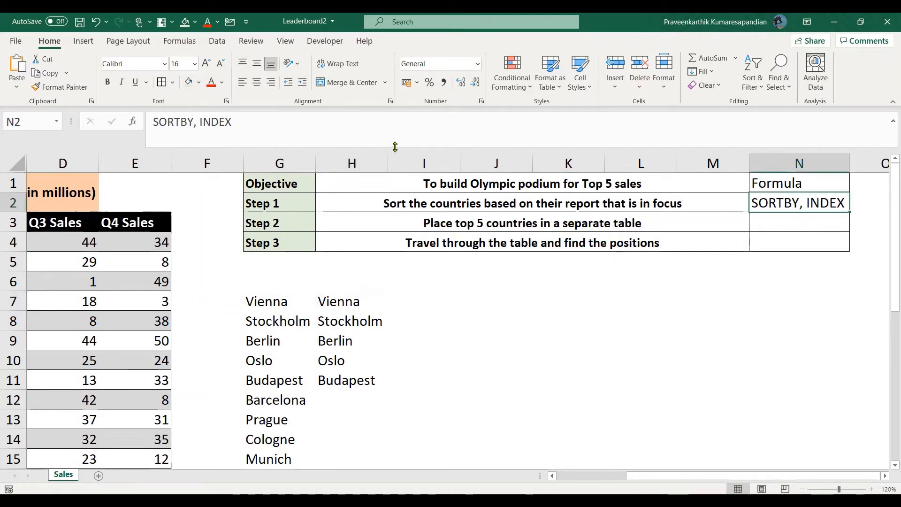
click(370, 121)
text(, T)
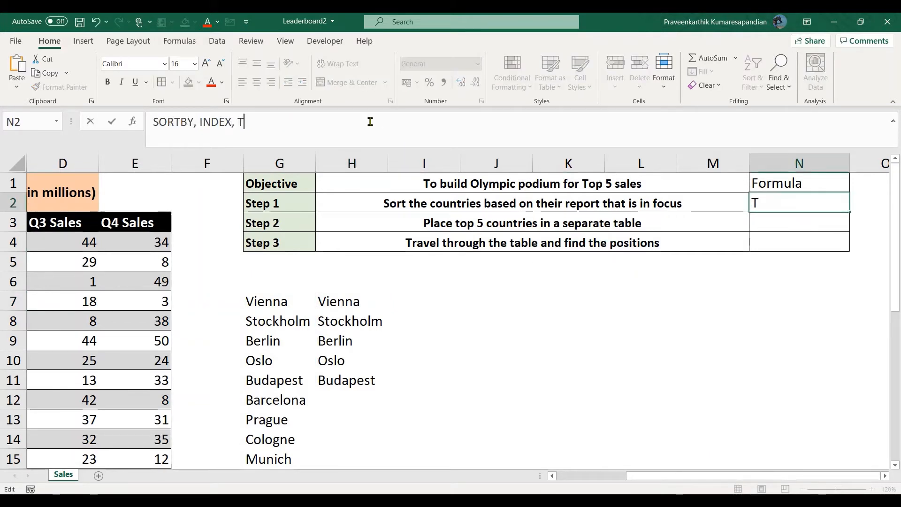
key(BackSpace)
text(ROWS)
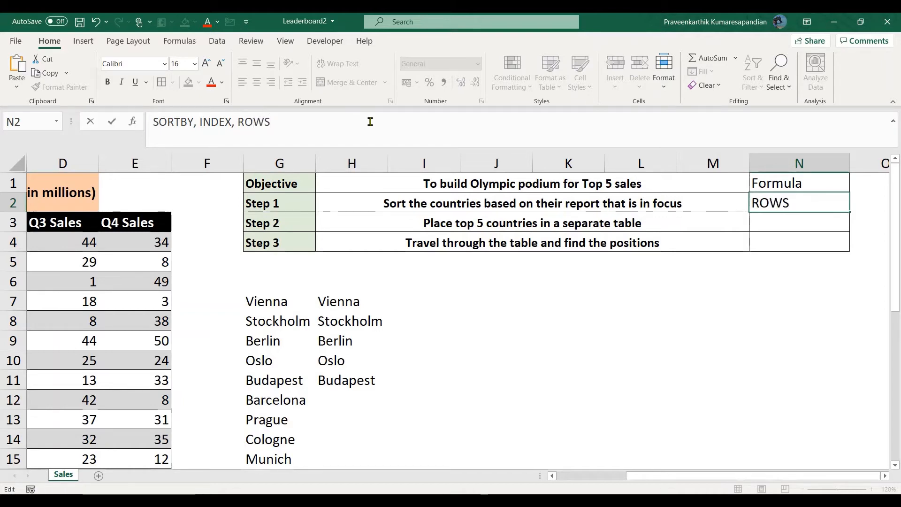
key(Return)
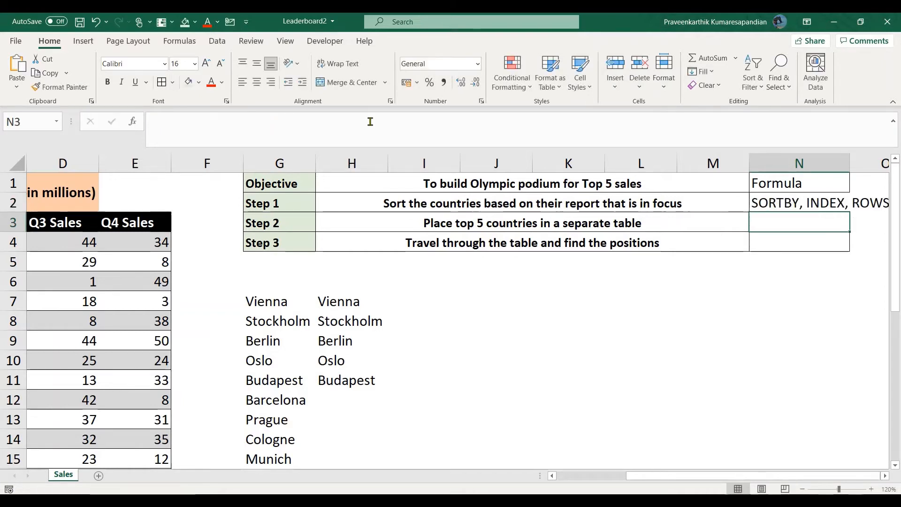
double_click(850, 162)
click(791, 202)
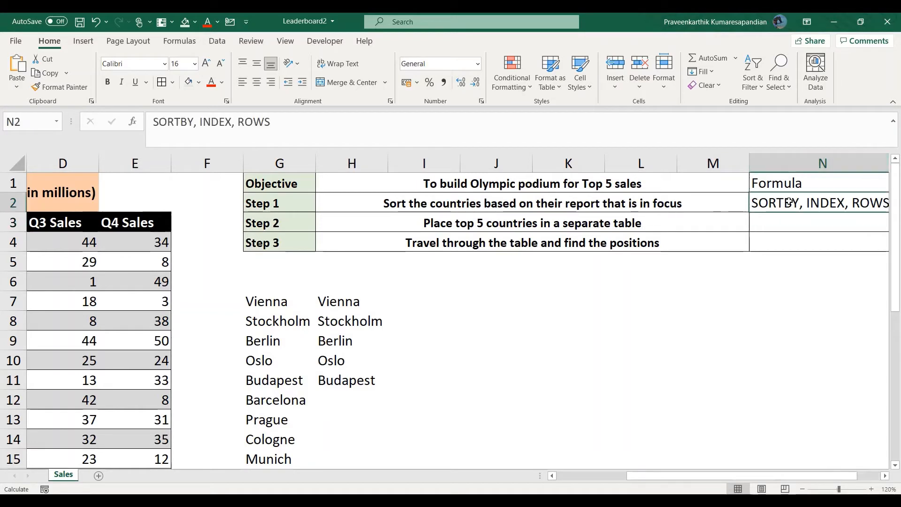
- Review the Step 1 formula note, the INDEX formula in H7 and the Step 2 instruction
key(Up)
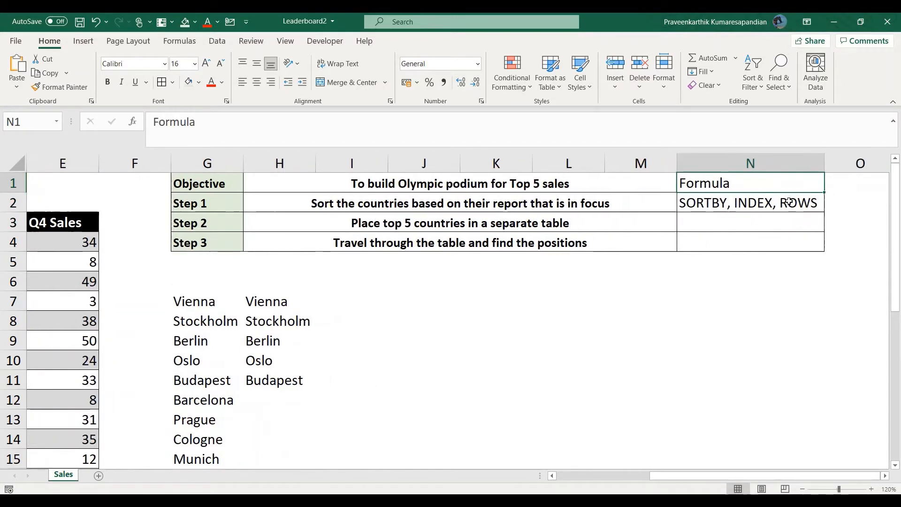
key(Down)
key(Down)
key(Left)
key(Left)
key(Left)
key(Left)
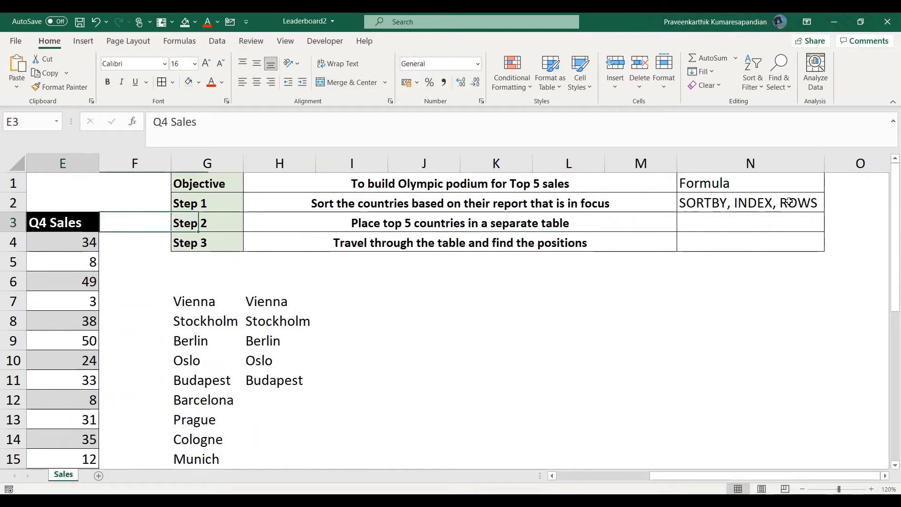
key(Right)
key(Right)
key(Down)
key(Down)
key(Down)
key(Down)
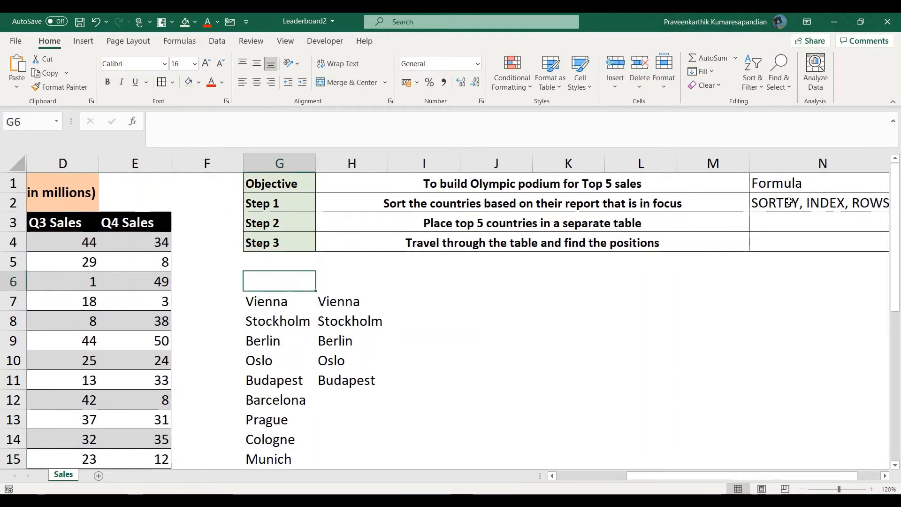
key(Right)
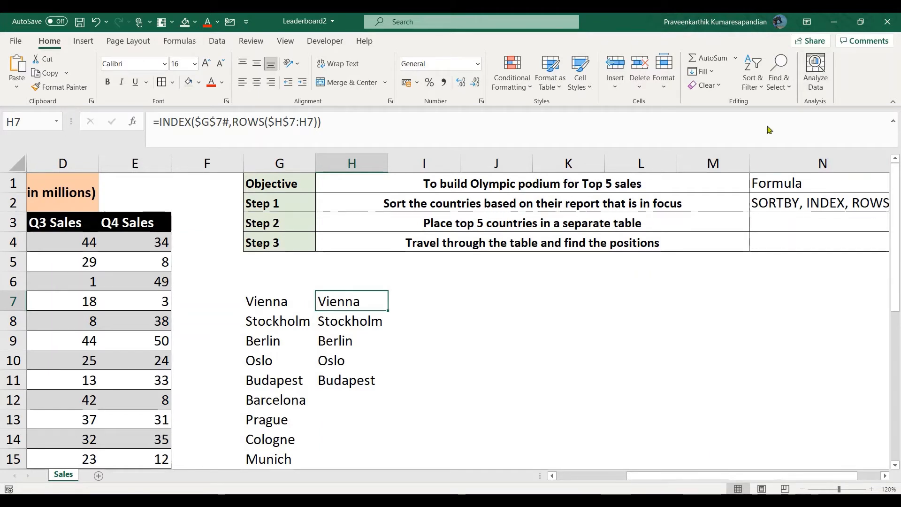
click(706, 202)
click(650, 224)
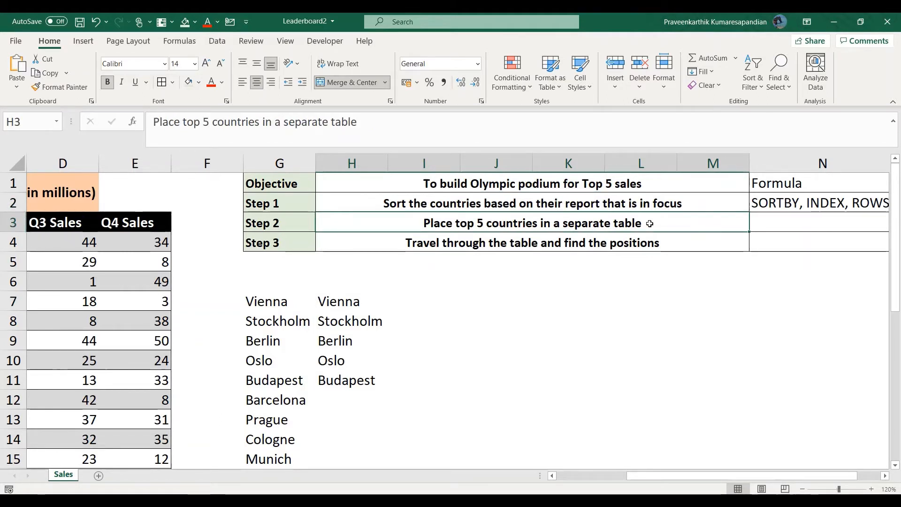
- Enter the heading Position in I7, beside the extracted top five cities
key(Down)
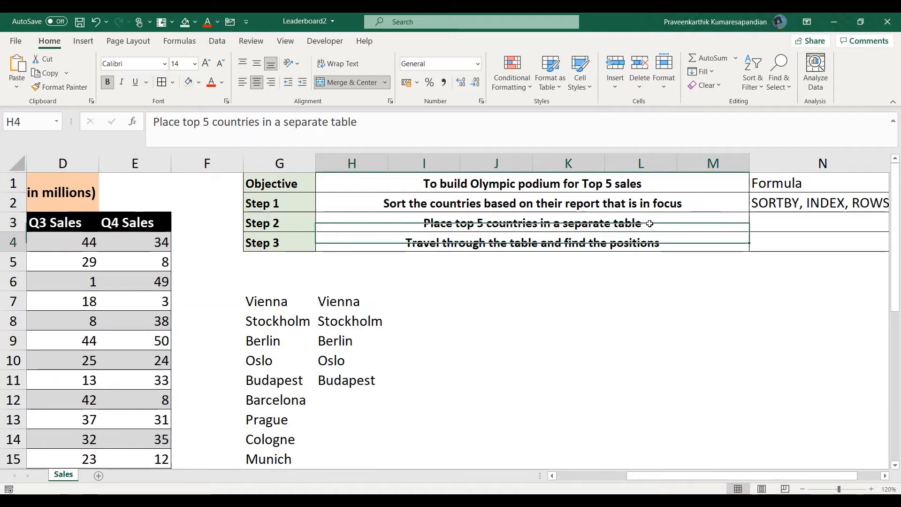
key(Down)
key(Down)
key(Down)
key(Right)
key(Right)
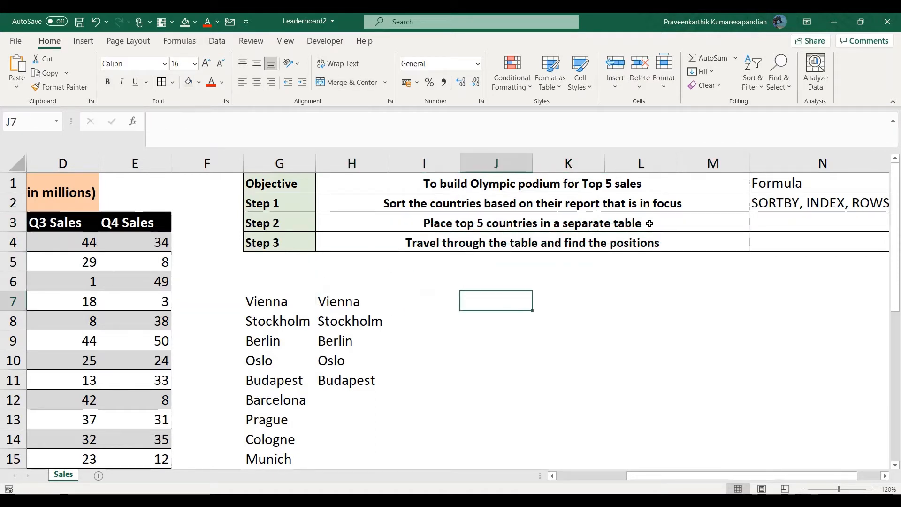
key(Left)
key(Right)
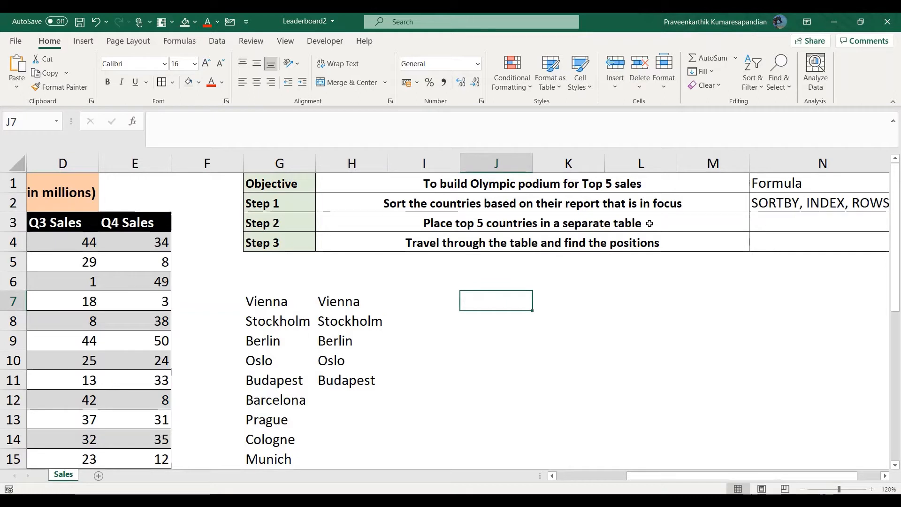
key(Left)
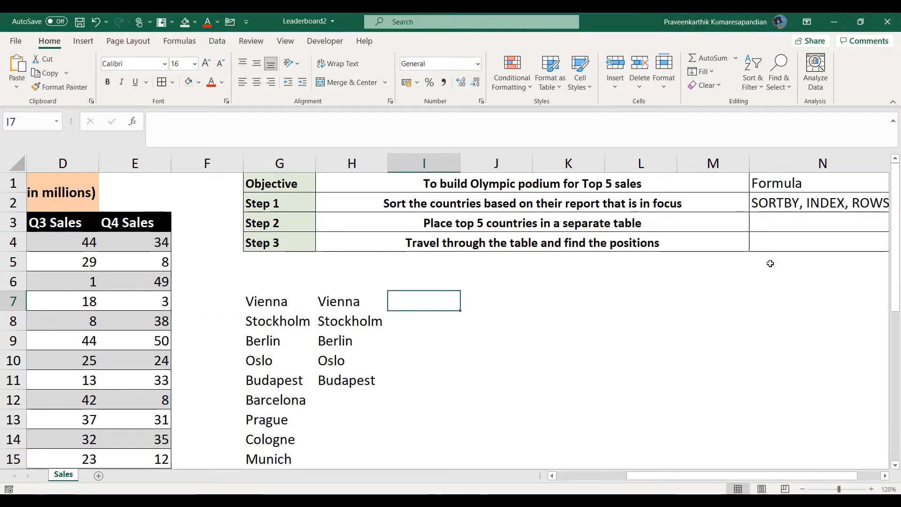
text(Po)
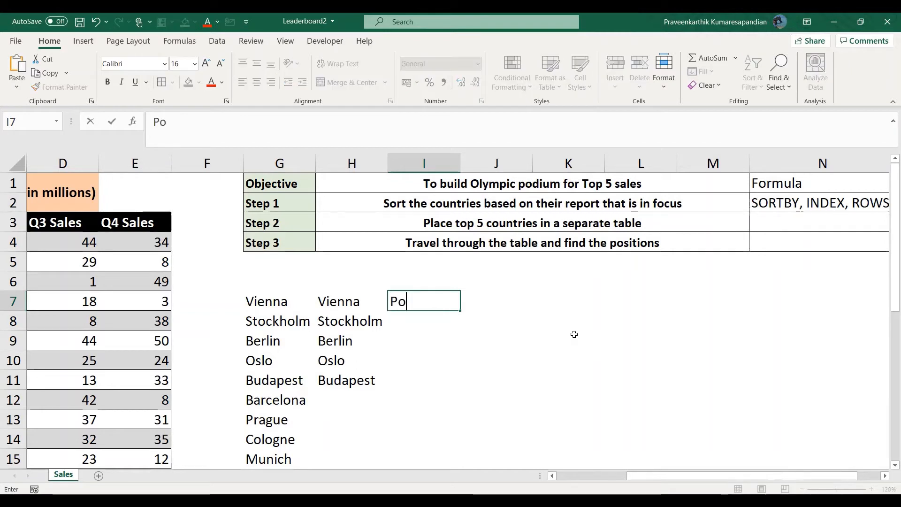
text(sitio)
text(n)
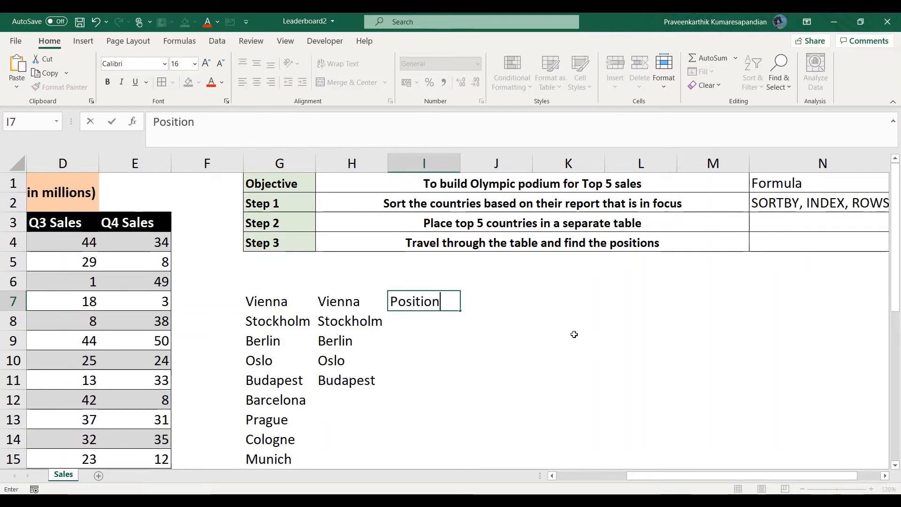
key(Return)
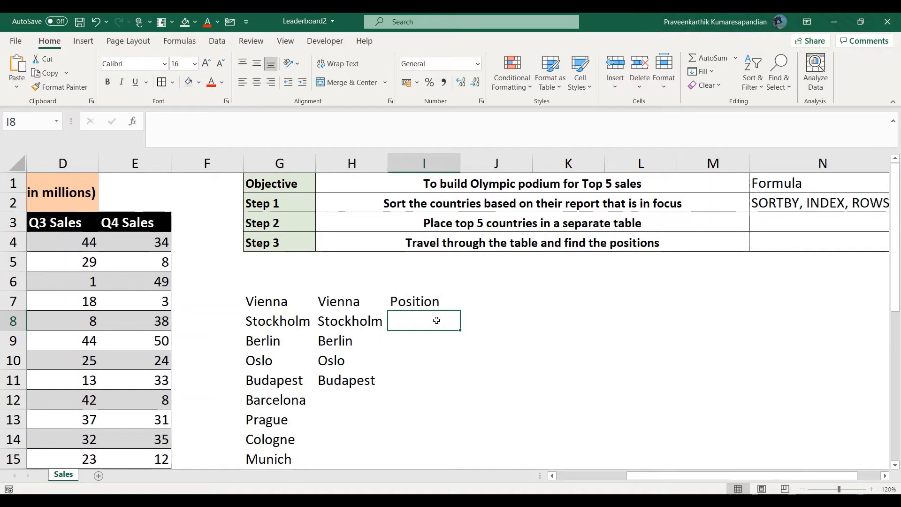
- Move the Position heading from I7 to J7, leaving column I empty as a gap
key(Up)
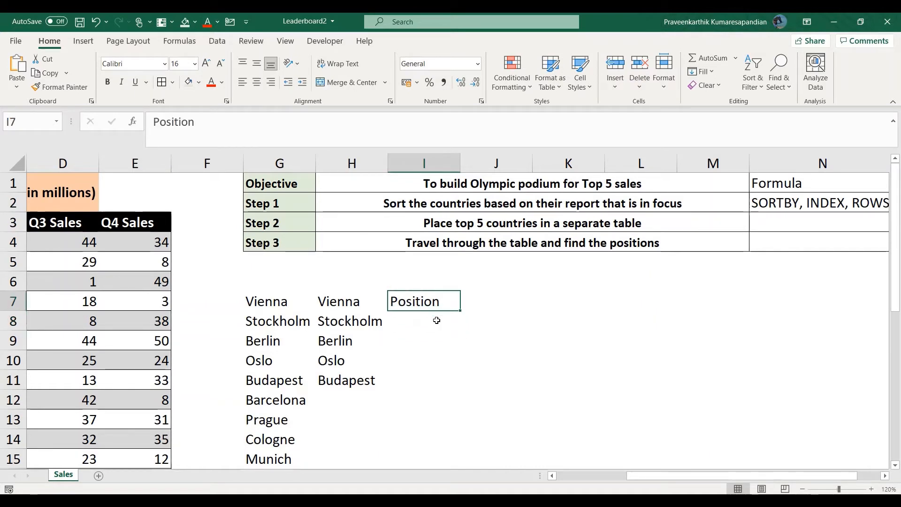
key(ctrl+c)
key(Right)
key(ctrl+v)
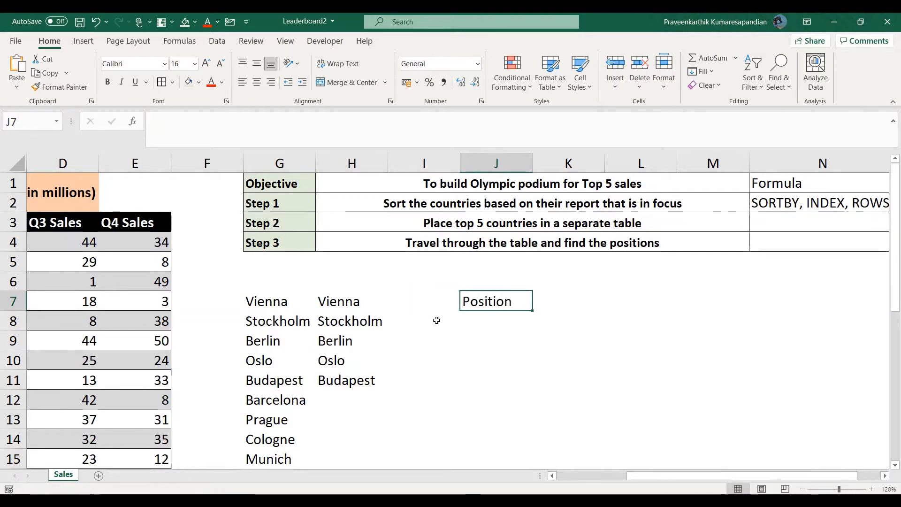
key(Right)
key(Right)
key(Right)
key(Right)
key(Right)
key(Left)
key(Left)
key(Left)
key(Left)
key(Left)
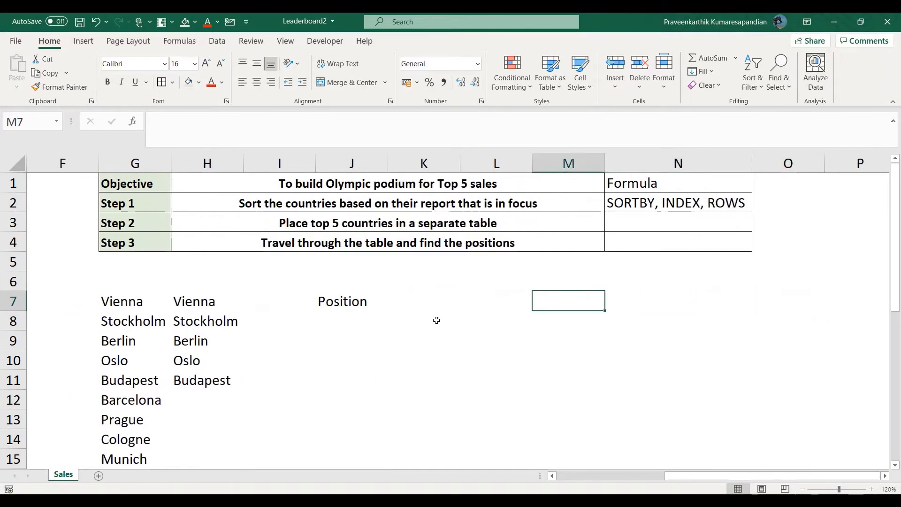
- Enter Position 1 in J8 and Position 2 in J9 under the Position heading
key(Down)
text(P)
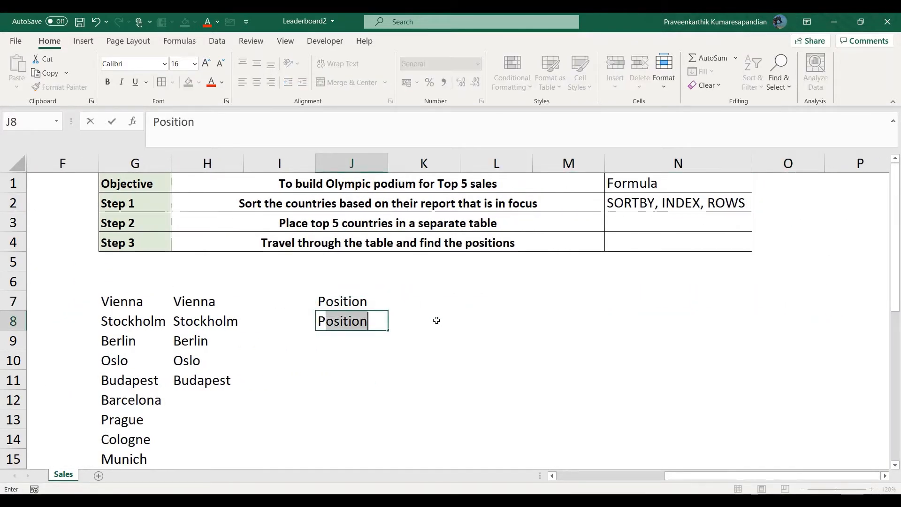
text(osition 1)
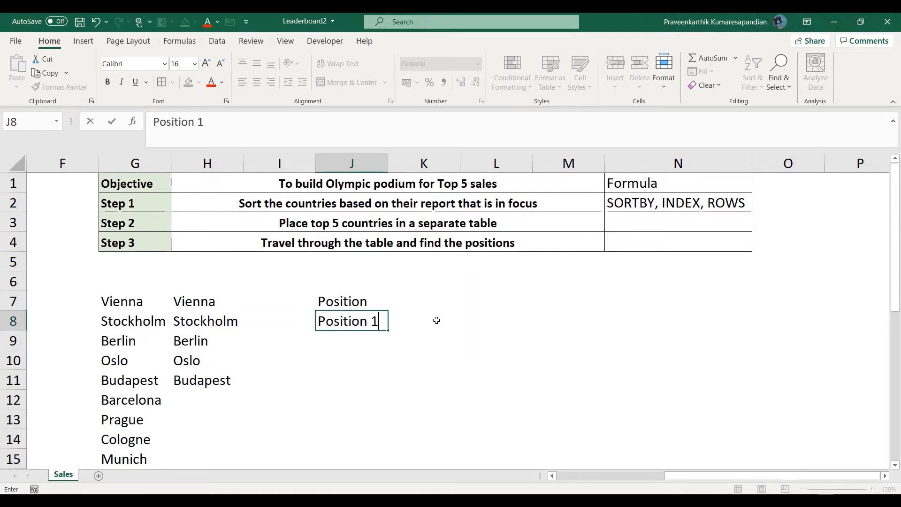
key(Return)
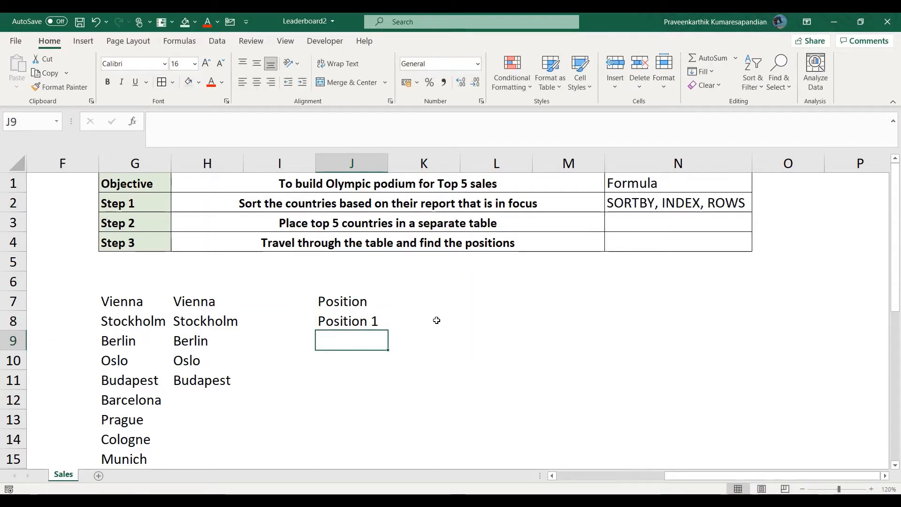
text(Posit)
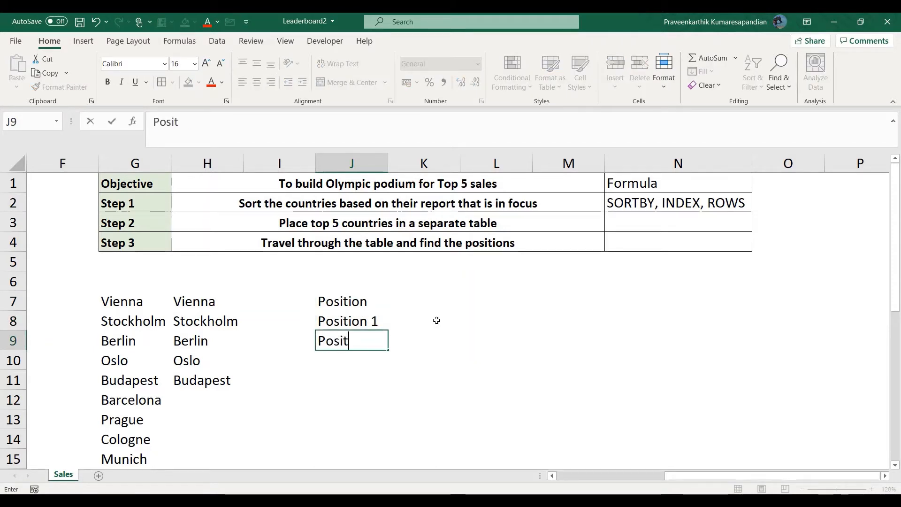
text(ion 2)
key(Return)
- Extend the position labels from J8:J9 down to Position 5 in J12 and select K7 for the next heading
key(Up)
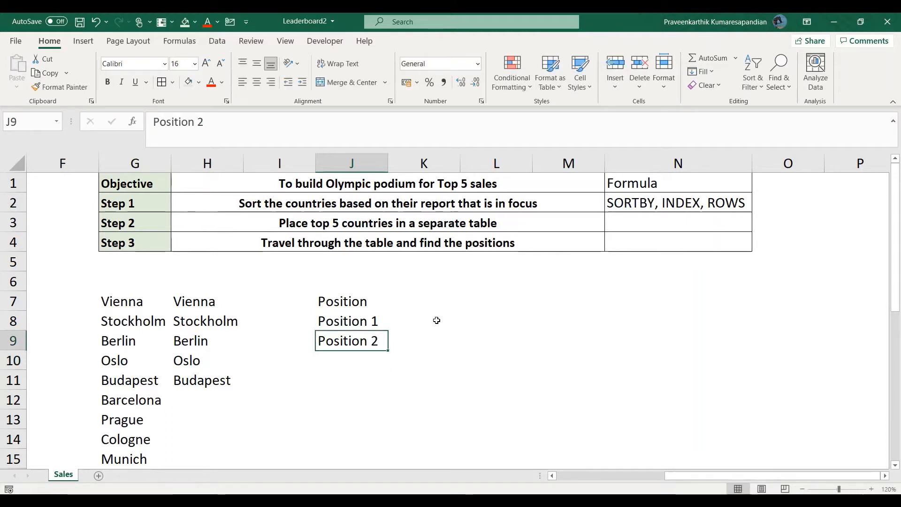
key(Up)
key(shift+Down)
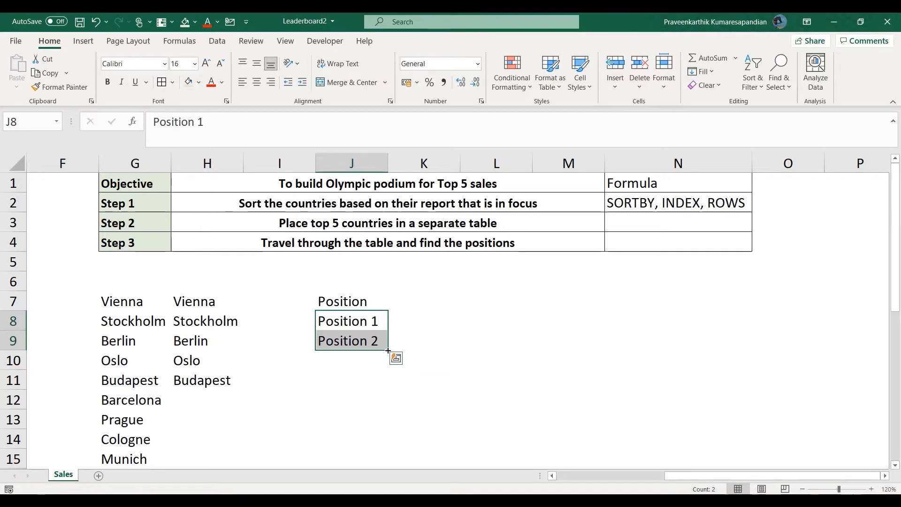
drag(387, 350, 391, 402)
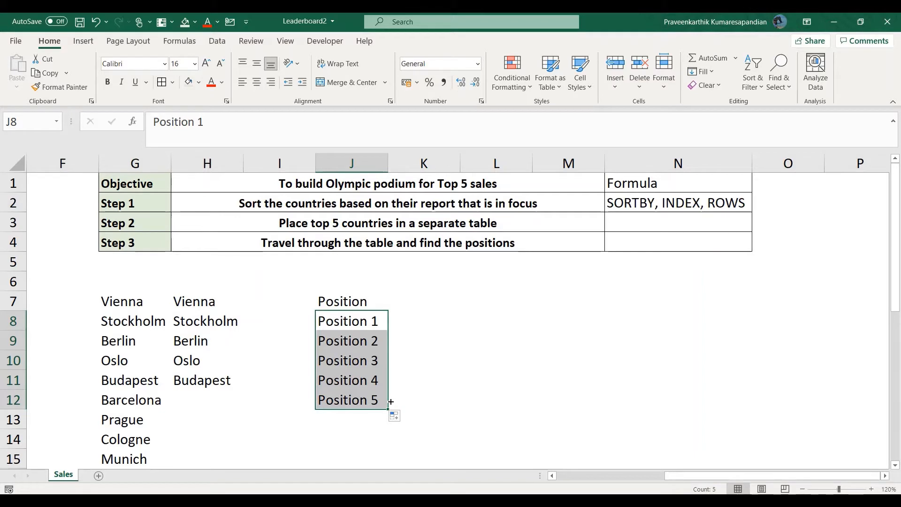
key(Up)
key(Right)
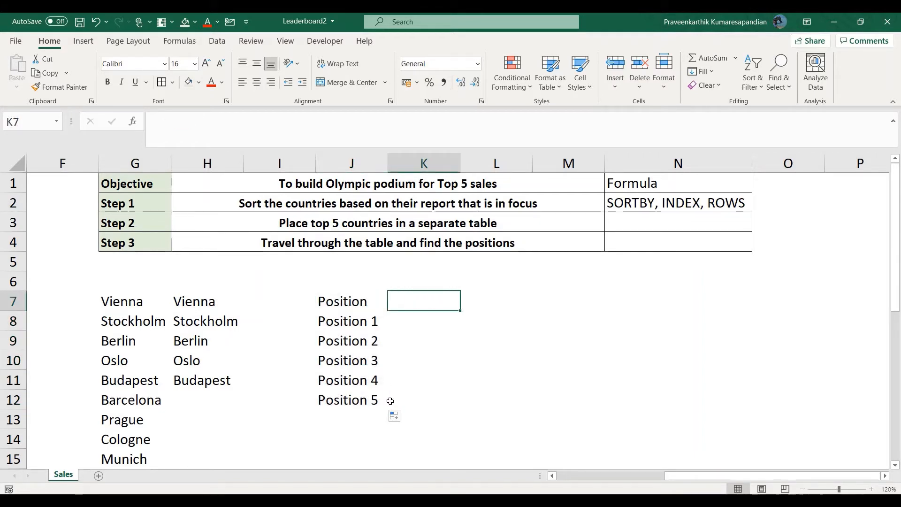
- Examine the Q1 Sales to Q4 Sales headings in B3:E3 of the source table and return to K7
key(Left)
key(Left)
key(Left)
key(Left)
key(Left)
key(Left)
key(Left)
key(Left)
key(Left)
key(Left)
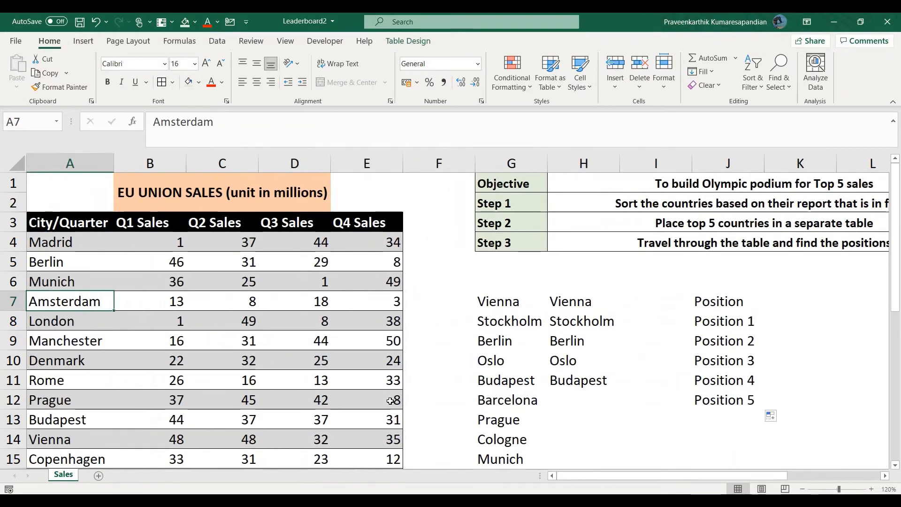
key(Up)
key(Up)
key(Up)
key(Up)
key(Right)
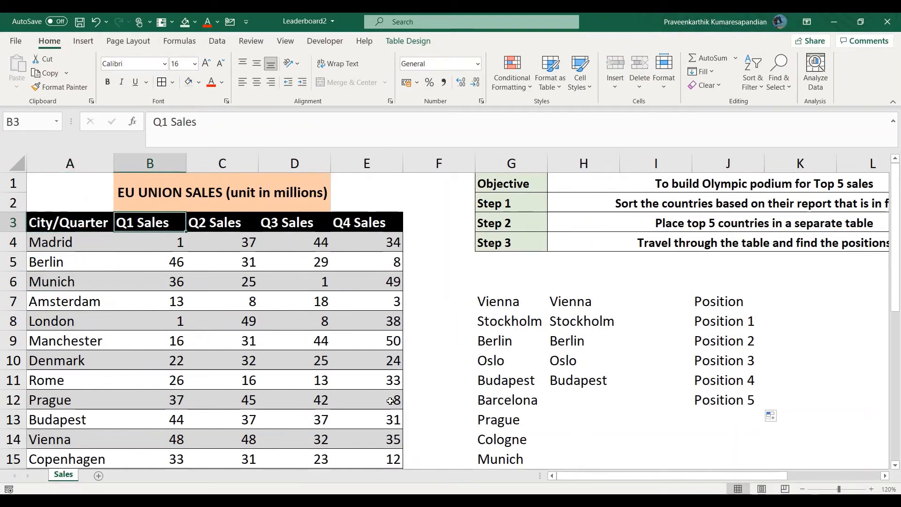
key(shift+Right)
key(shift+Right)
key(shift+Right)
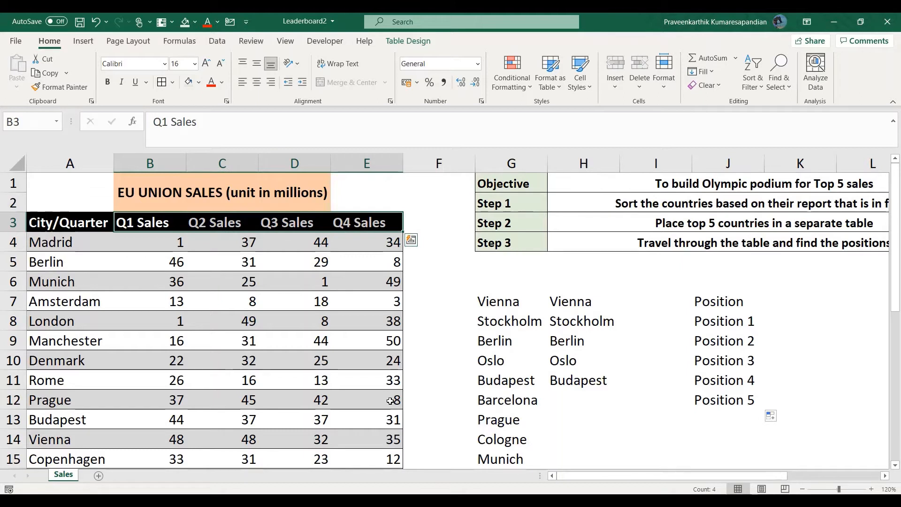
key(Down)
key(Up)
key(Right)
key(Right)
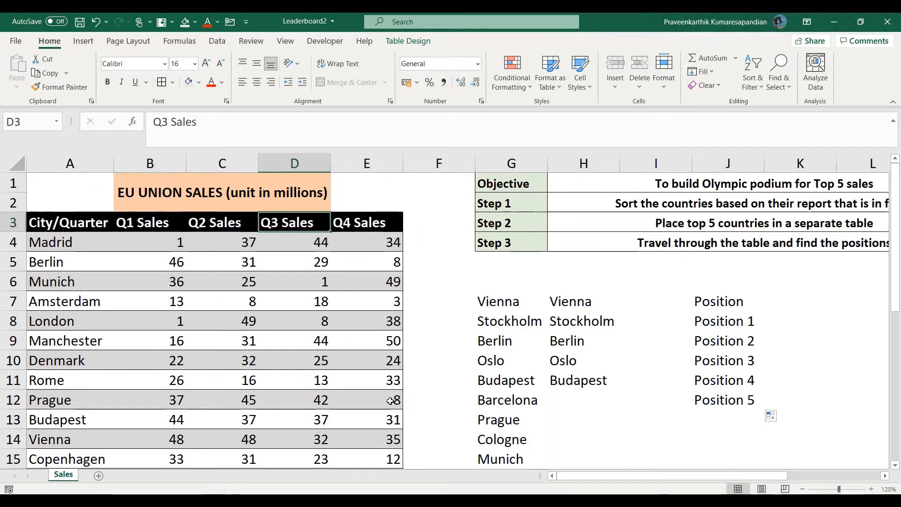
key(Right)
key(Down)
key(Down)
key(Down)
key(Down)
key(Right)
key(Right)
key(Right)
key(Right)
key(Right)
key(Right)
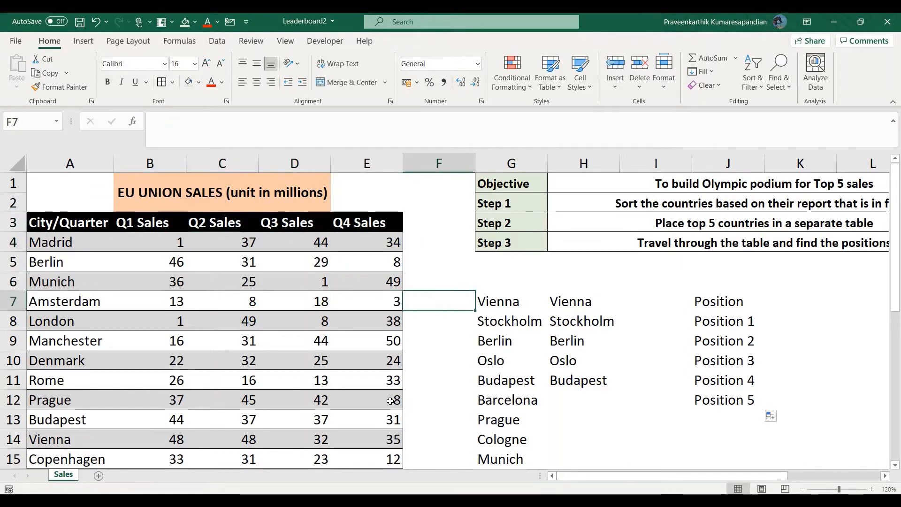
- Enter =EUSales[#Headers] in K7 to bring all source table headings beside the Position heading
text(=)
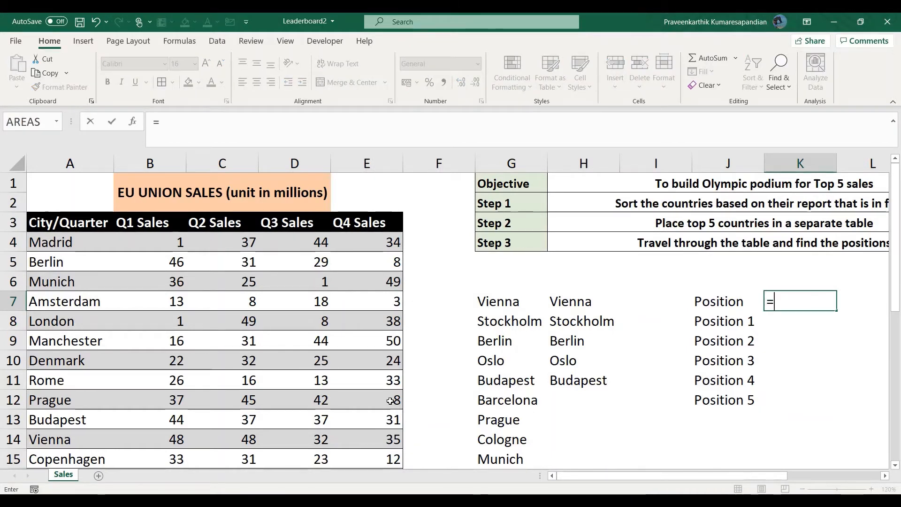
text(EU)
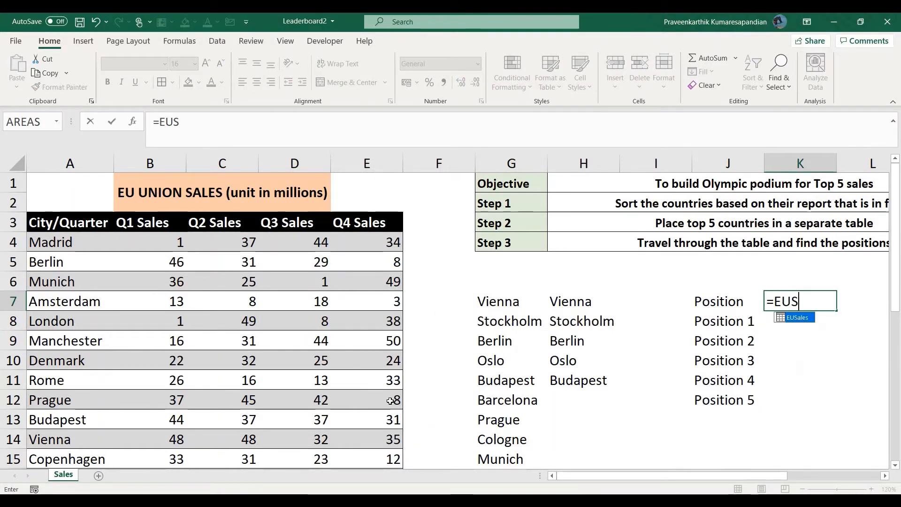
text(S)
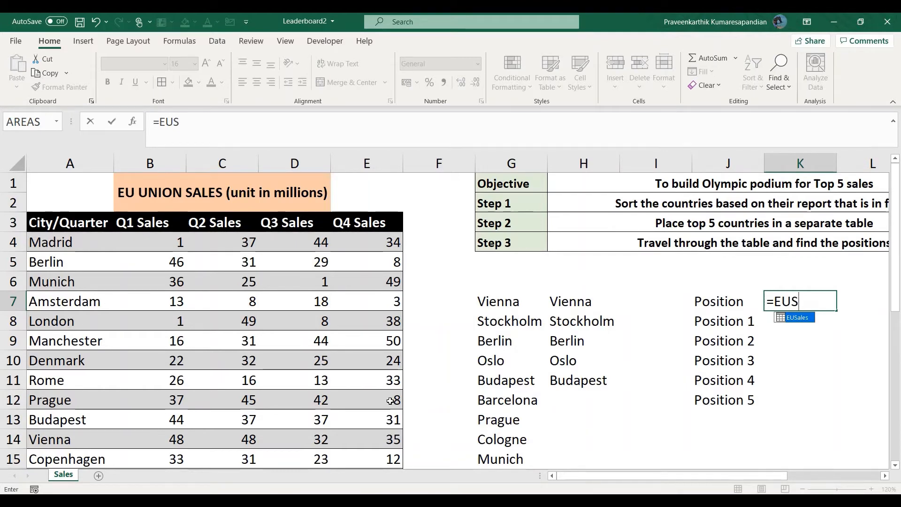
key(Tab)
text([)
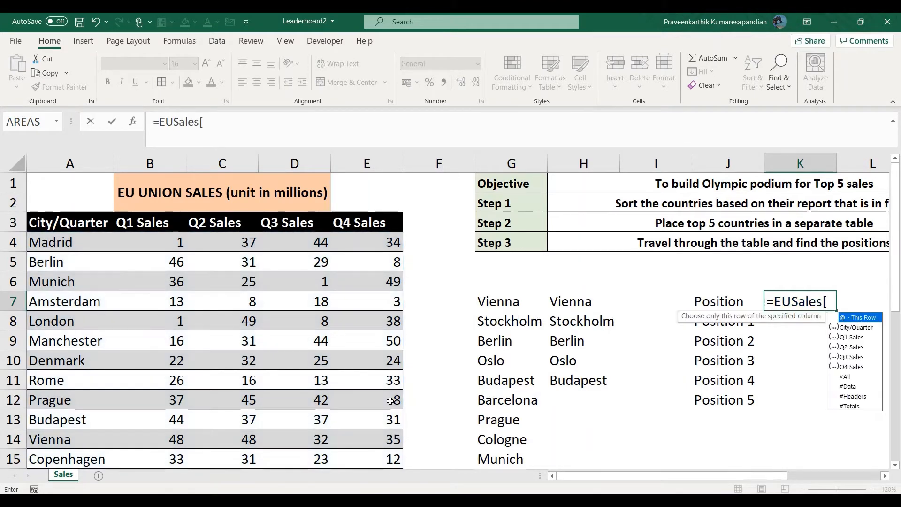
key(Down)
key(Down)
key(Down)
key(Down)
key(Down)
key(Down)
key(Down)
key(Down)
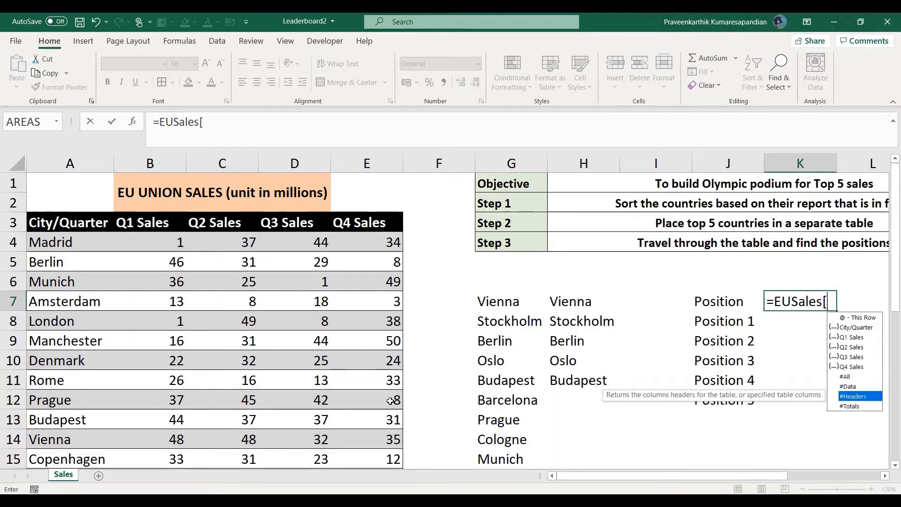
key(Tab)
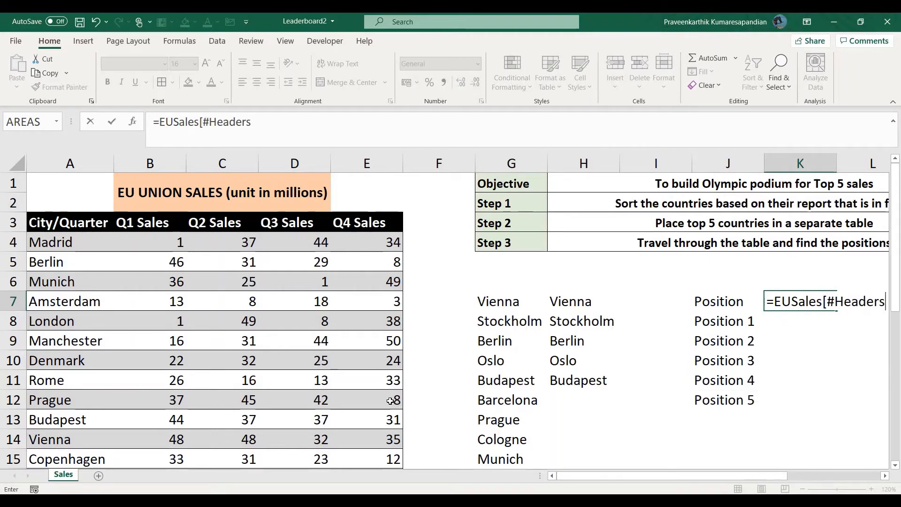
text(])
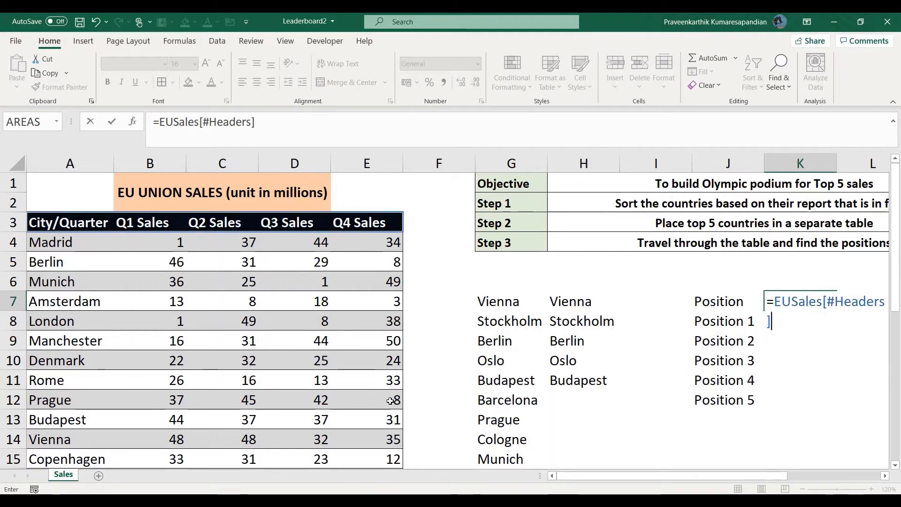
key(Return)
key(Up)
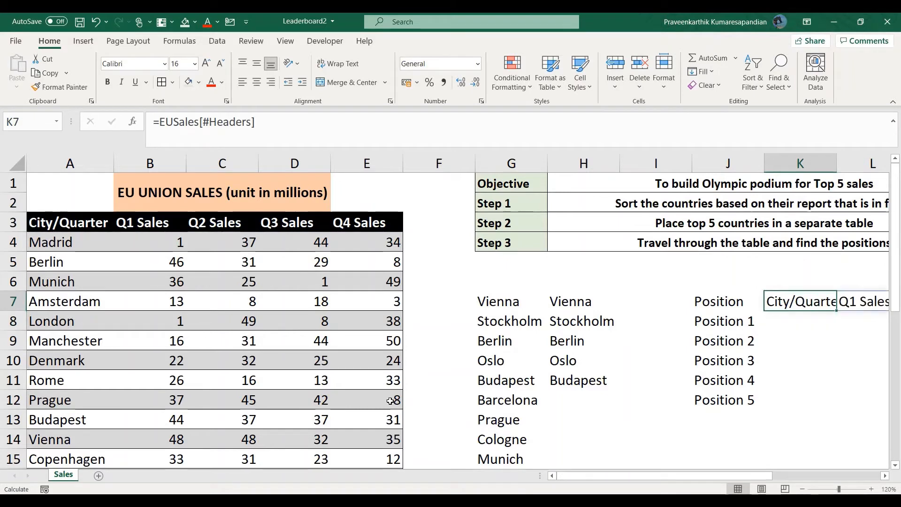
- Check the headings spilled across K7:O7 and autofit the width of column K to the City/Quarter heading
key(Right)
key(Right)
key(Right)
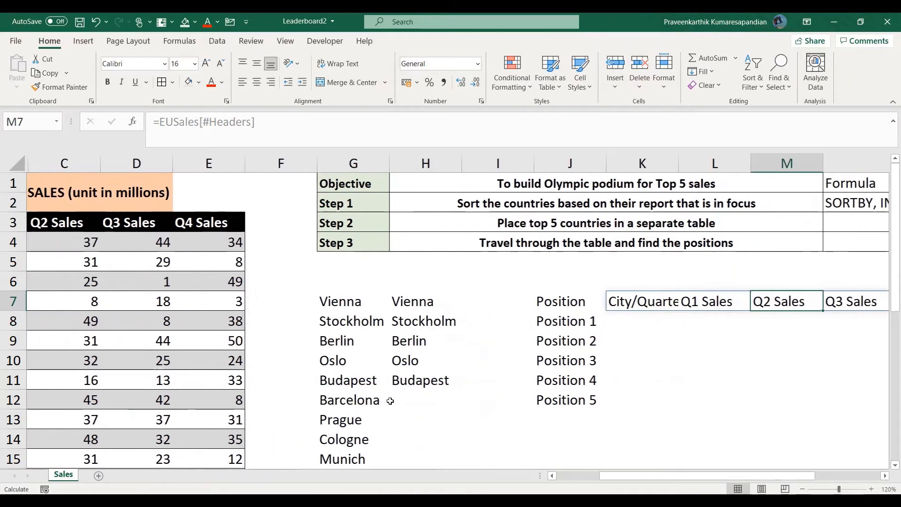
key(Right)
key(Right)
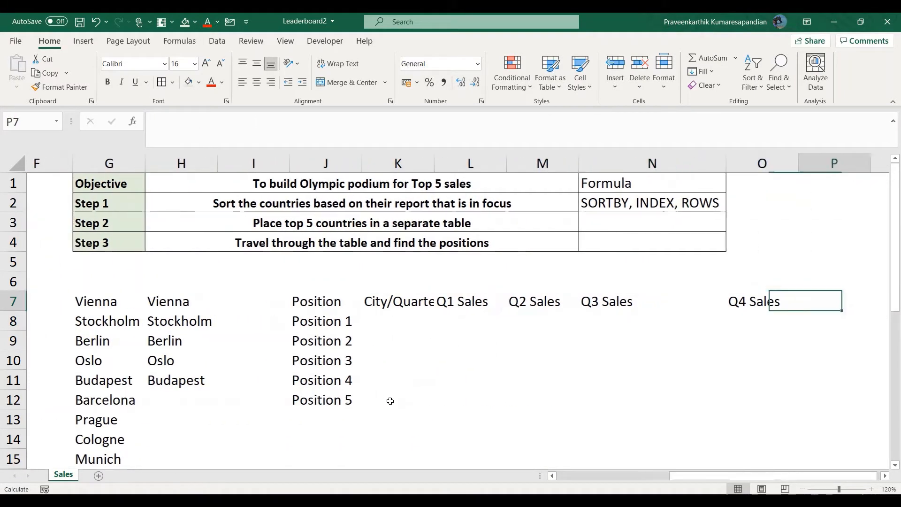
key(Left)
key(Left)
key(Left)
key(Left)
key(Left)
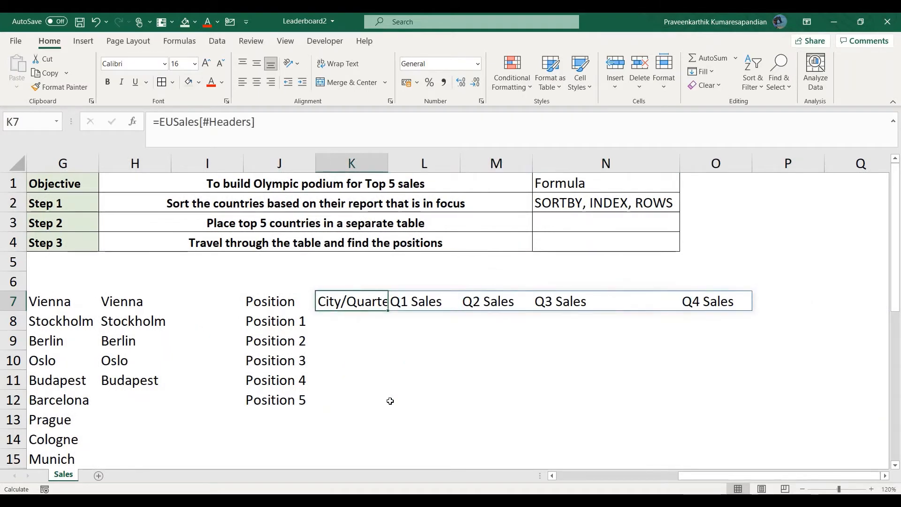
double_click(386, 161)
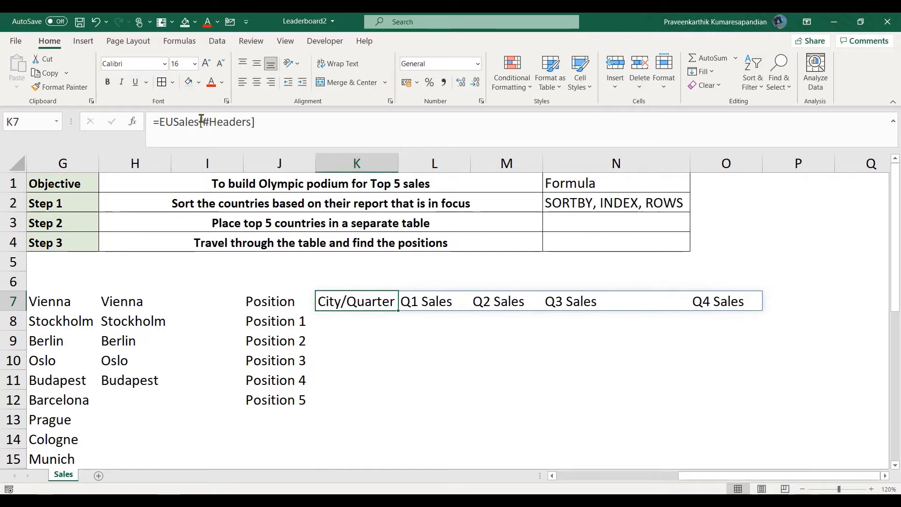
- Try to replace #Headers in the K7 formula with the Q1 Sales to Q4 Sales heading range, and clear K7
drag(205, 122, 251, 123)
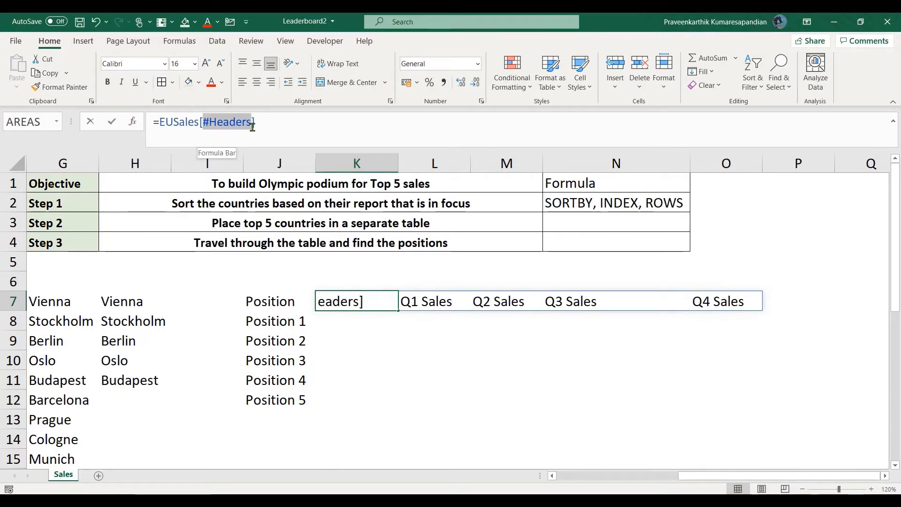
key(BackSpace)
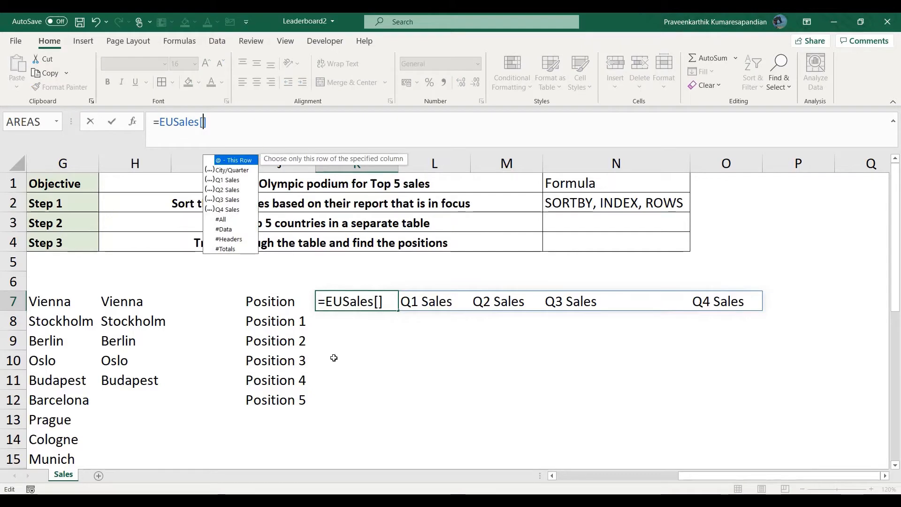
scroll(516, 457, left, 3)
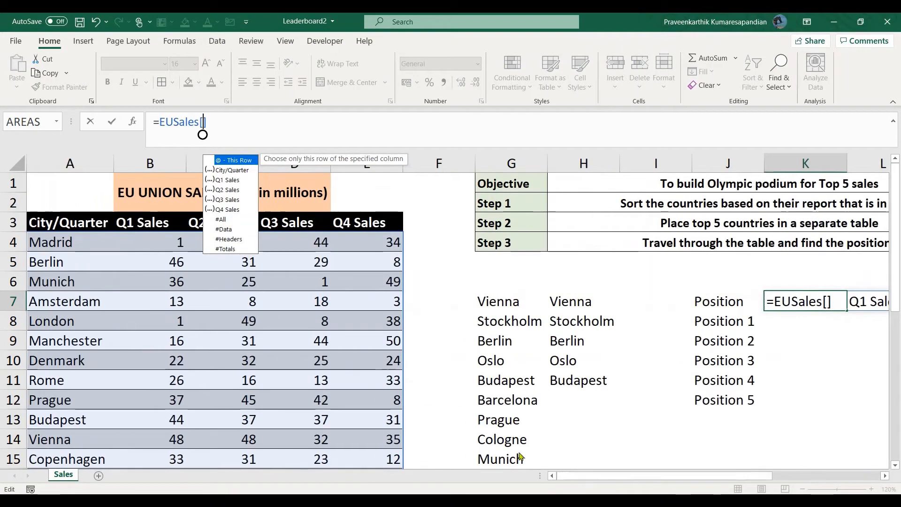
drag(150, 222, 351, 223)
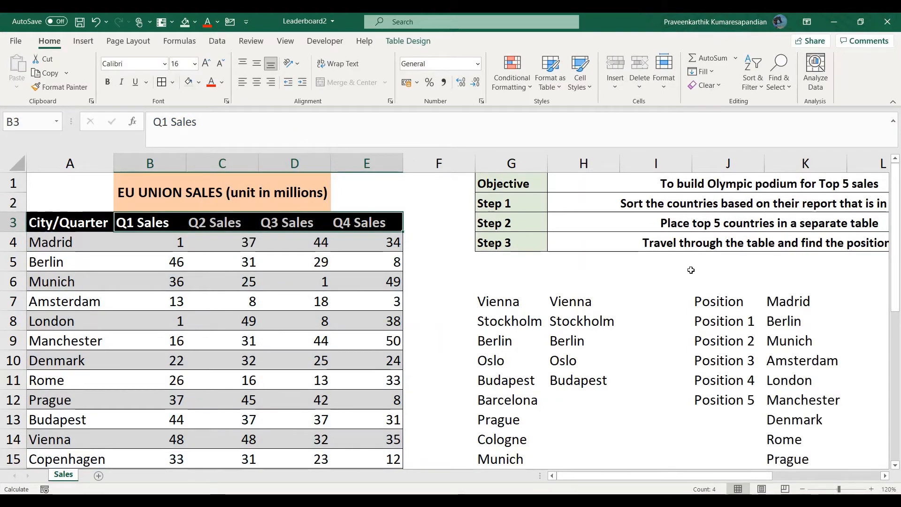
click(789, 308)
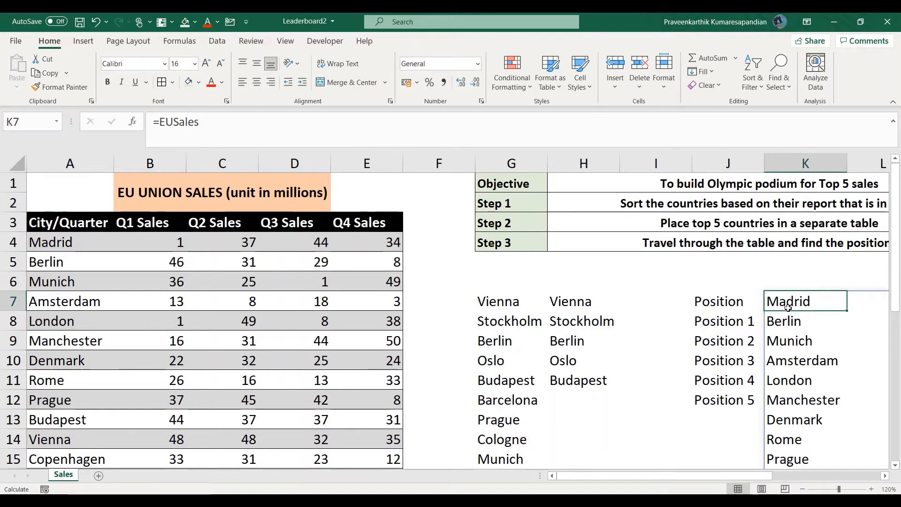
key(Right)
key(Left)
key(Left)
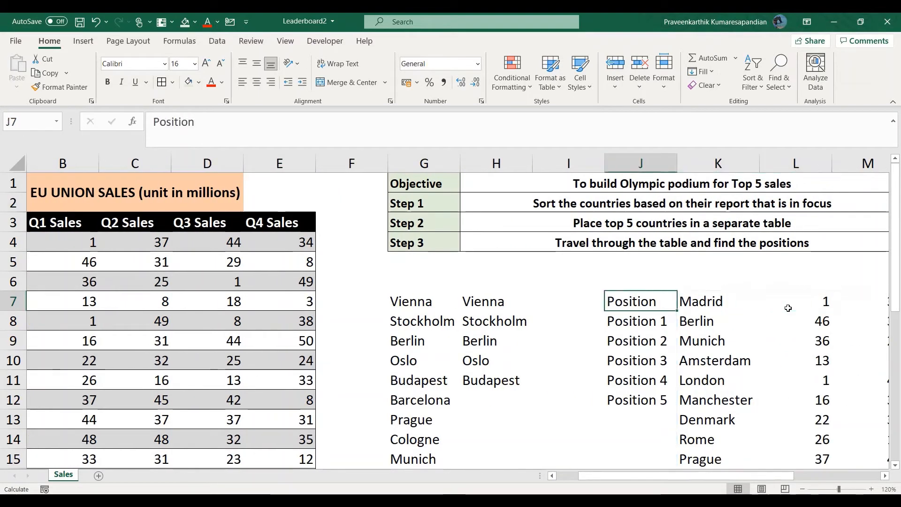
key(Right)
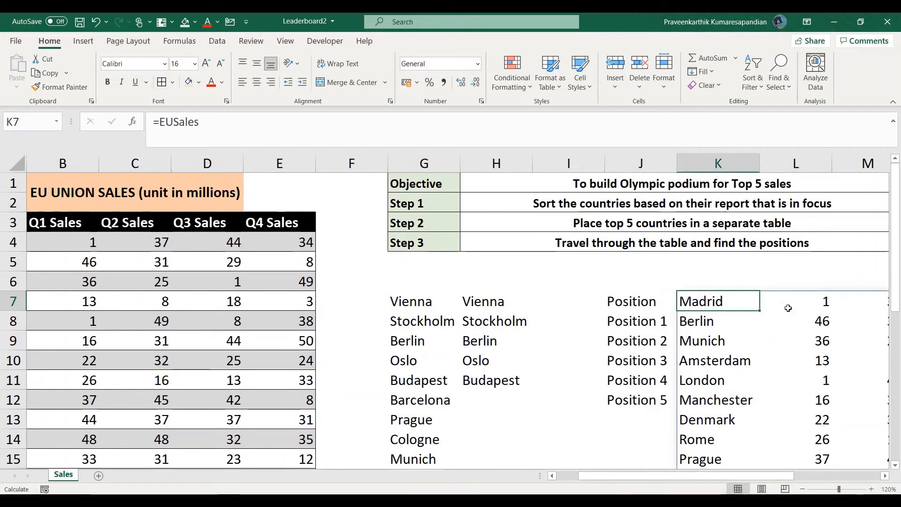
key(Delete)
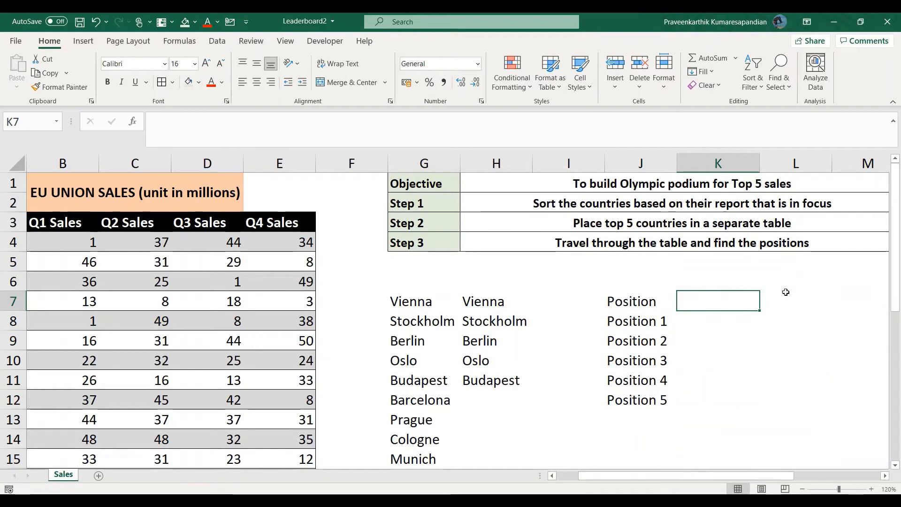
text(=)
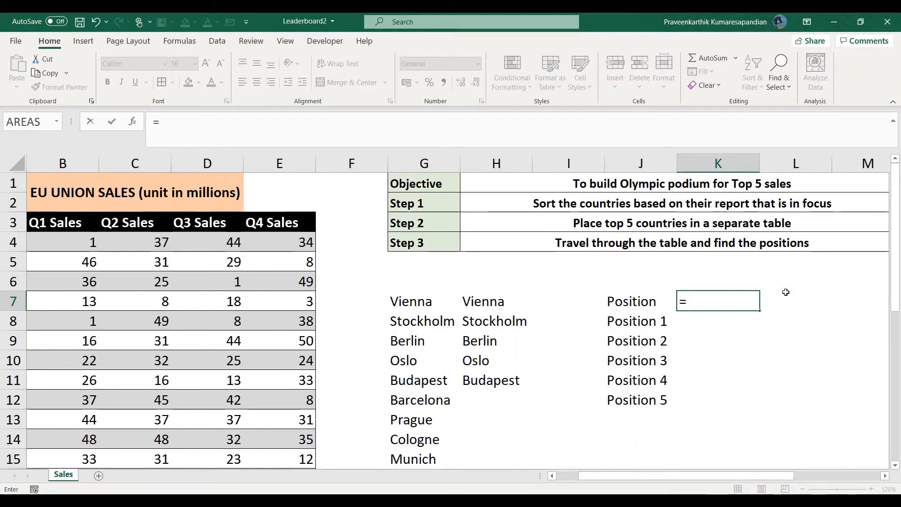
text(E)
key(Return)
text(U)
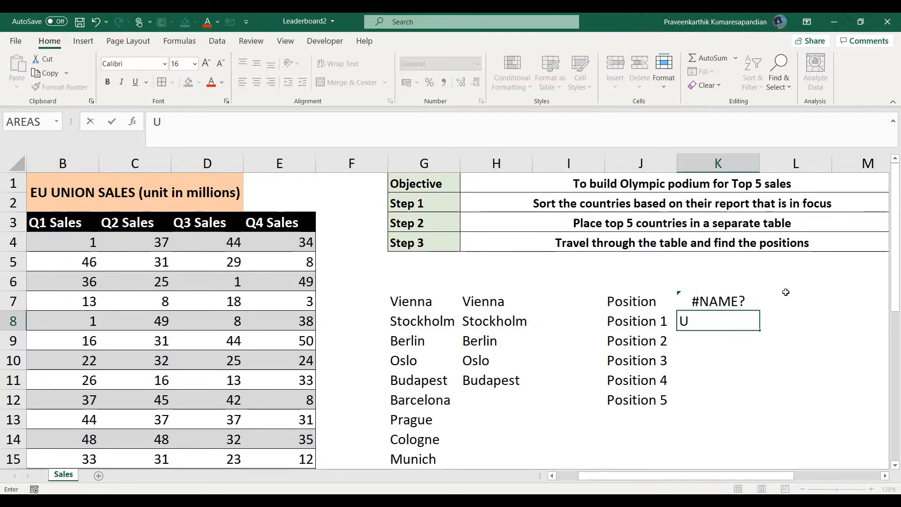
key(Return)
key(Up)
key(Up)
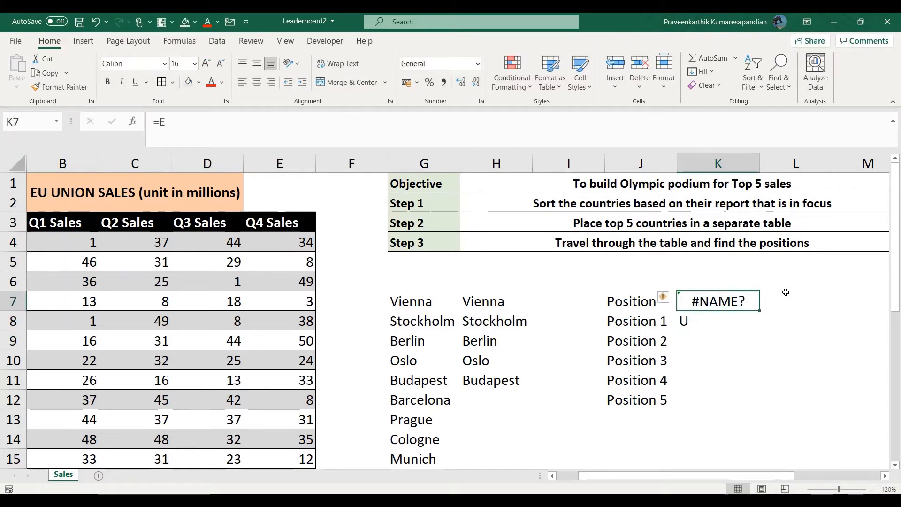
- Enter =EUSales[[#Headers],[Q1 Sales]:[Q4 Sales]] in K7, referencing only the quarterly headings B3:E3 of the source table
text(=EU)
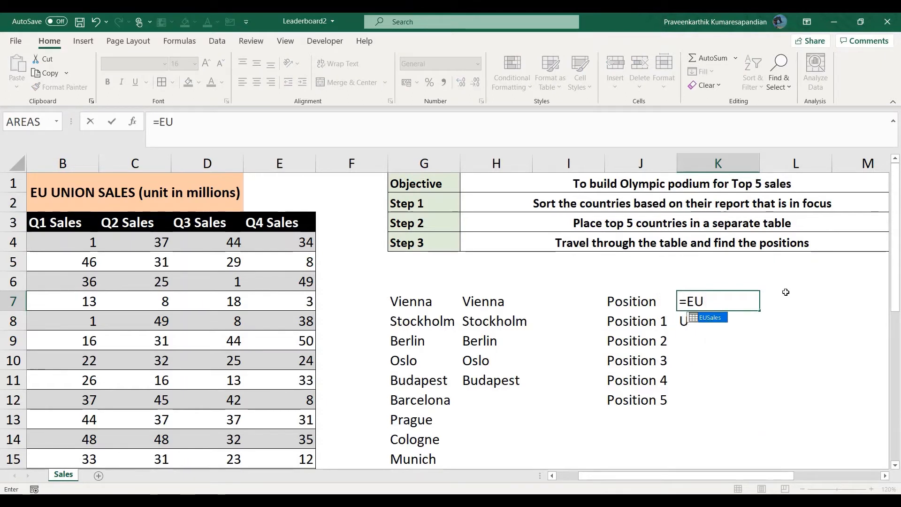
key(Tab)
text([)
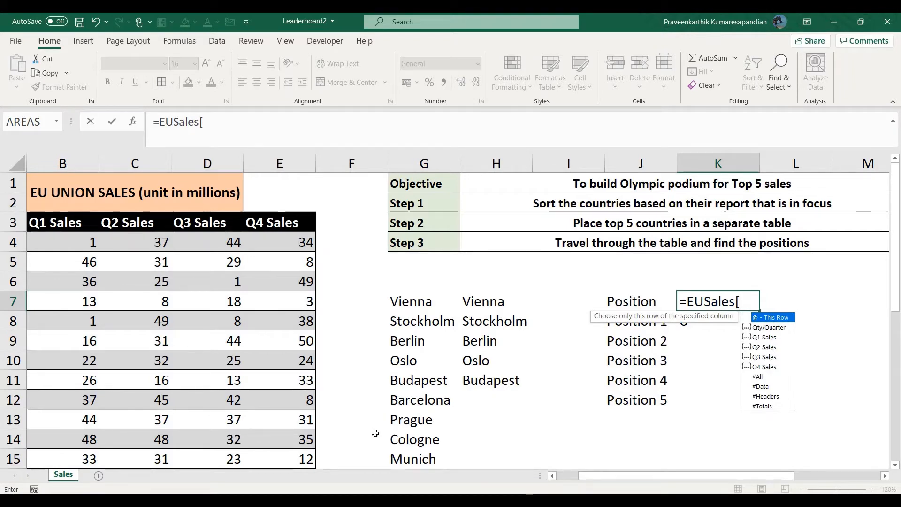
click(557, 476)
click(557, 476)
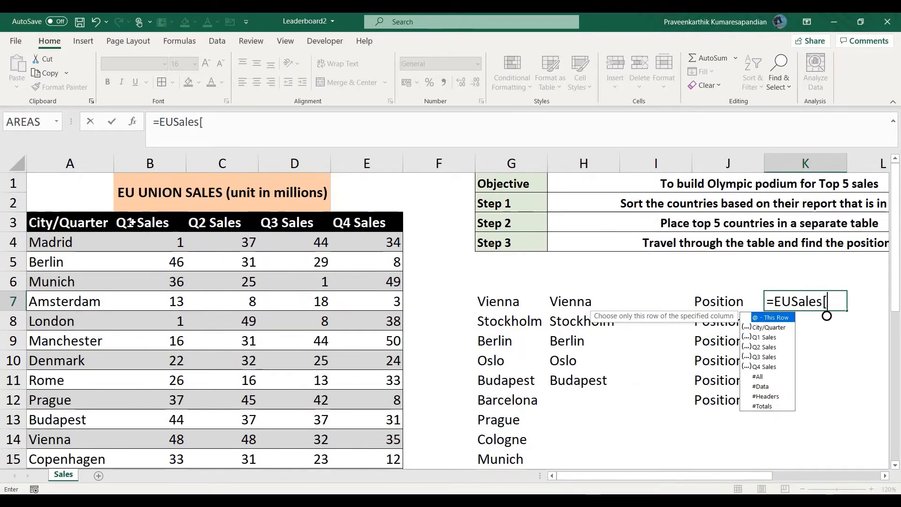
key(Return)
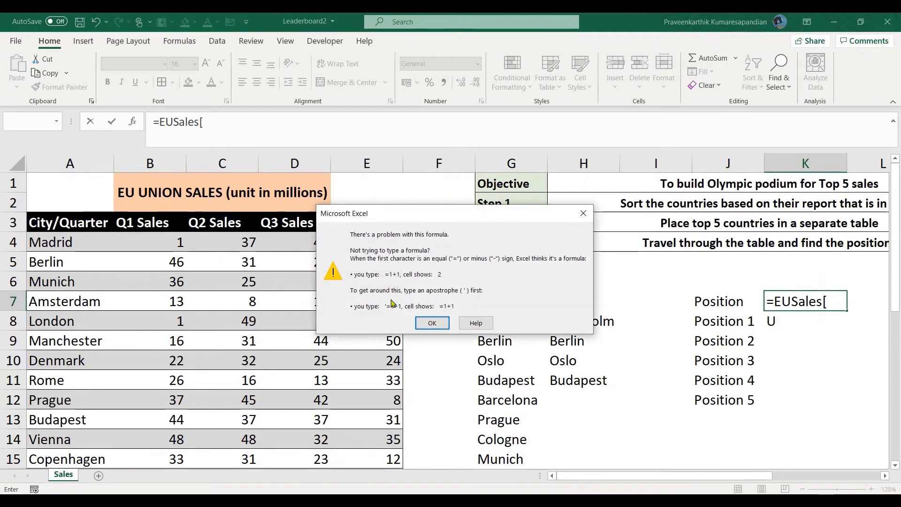
click(432, 323)
drag(130, 224, 361, 227)
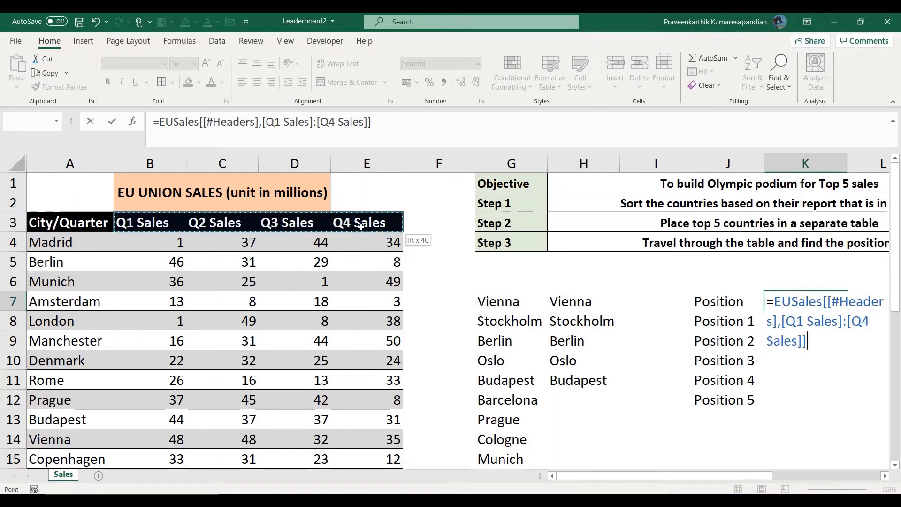
click(428, 129)
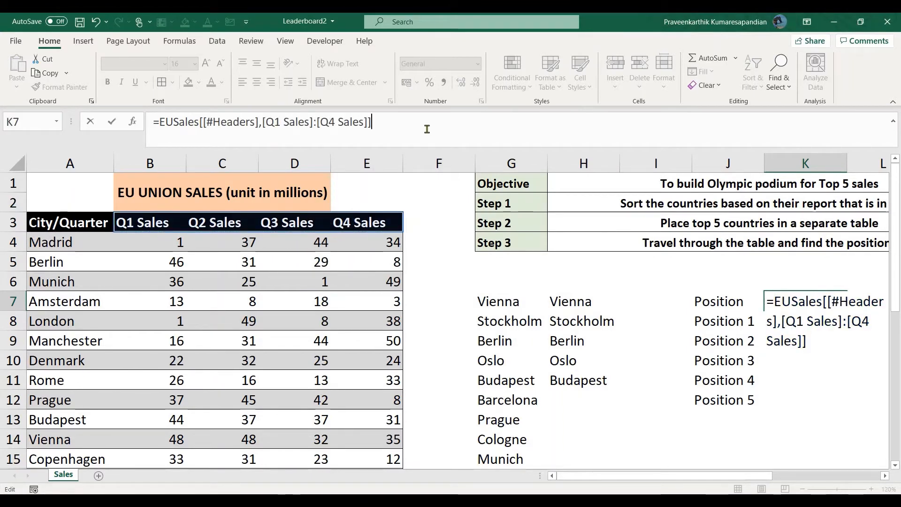
key(Return)
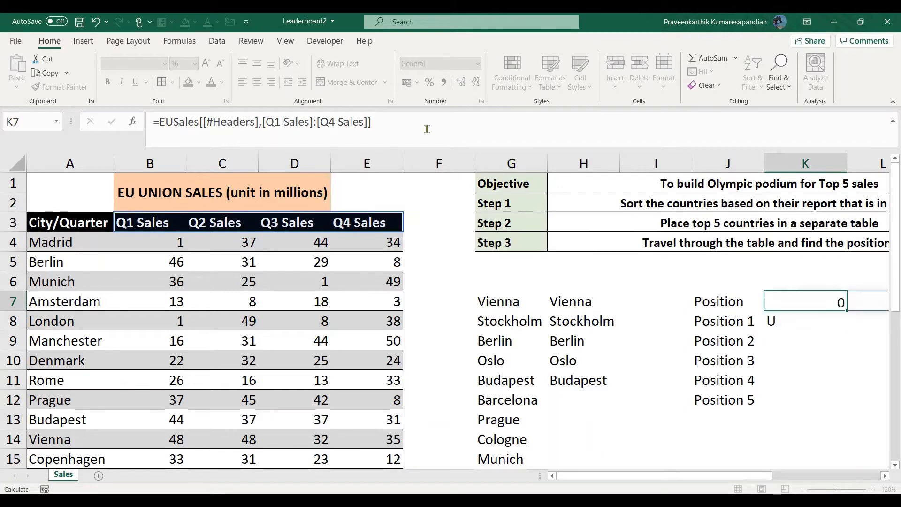
- Check the quarterly headings spilled across K7:N7 and the formula behind them
key(Escape)
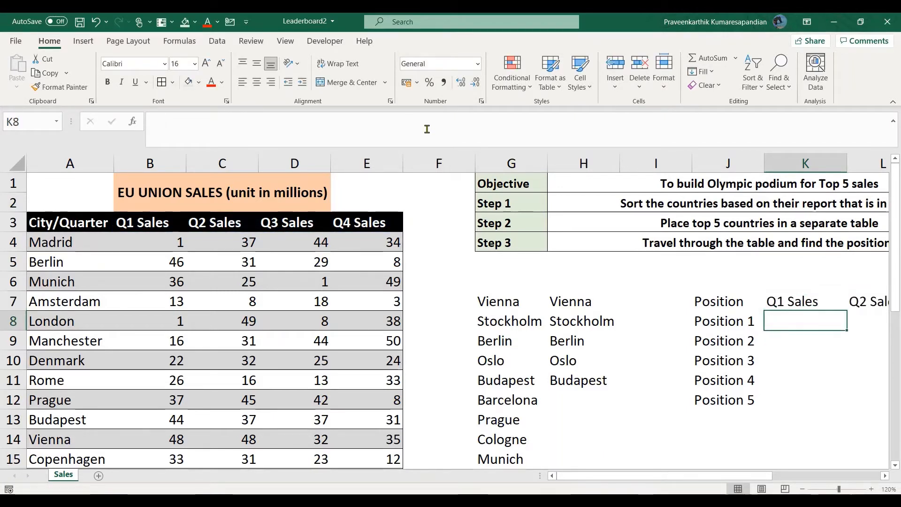
key(Right)
key(Right)
key(Right)
key(Left)
key(Left)
key(Left)
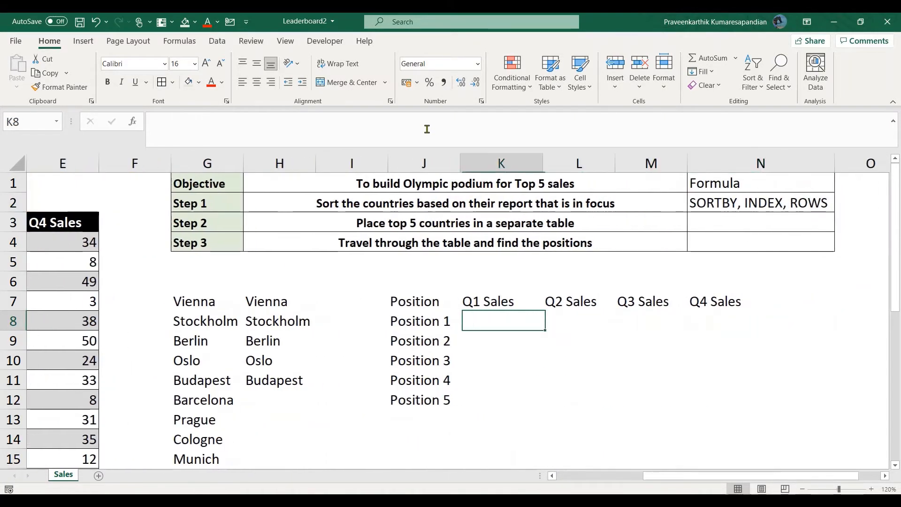
key(Up)
key(Right)
key(Right)
key(Right)
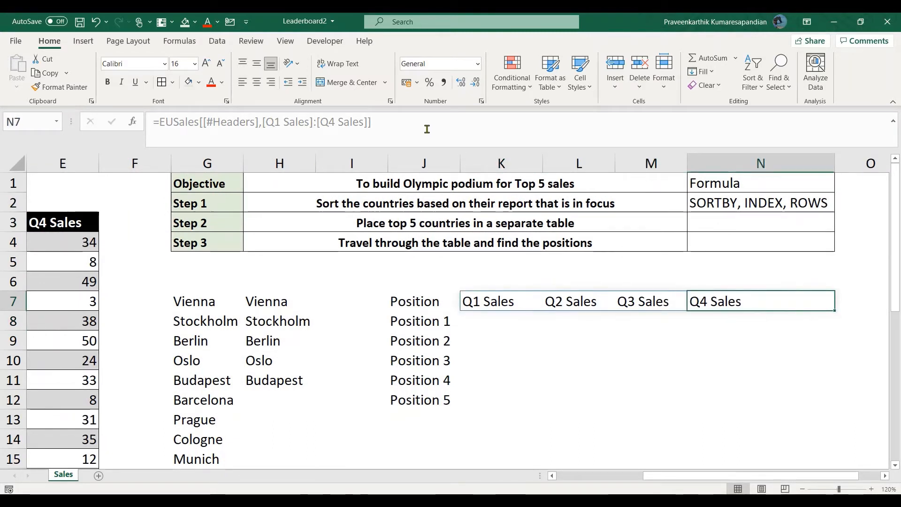
key(Left)
key(Left)
key(Left)
key(Left)
key(Left)
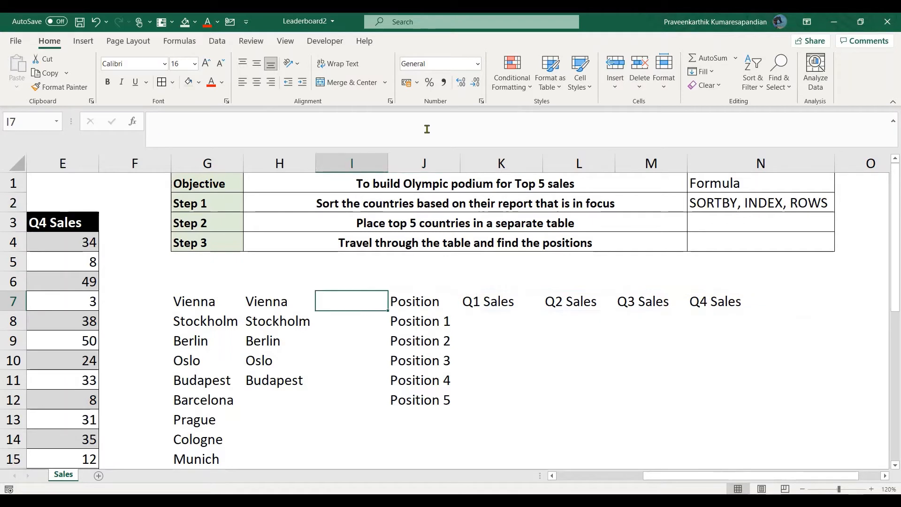
- Apply all borders to the position table in J7:N12
key(Right)
key(shift+Down)
key(shift+Down)
key(shift+Down)
key(shift+Down)
key(shift+Down)
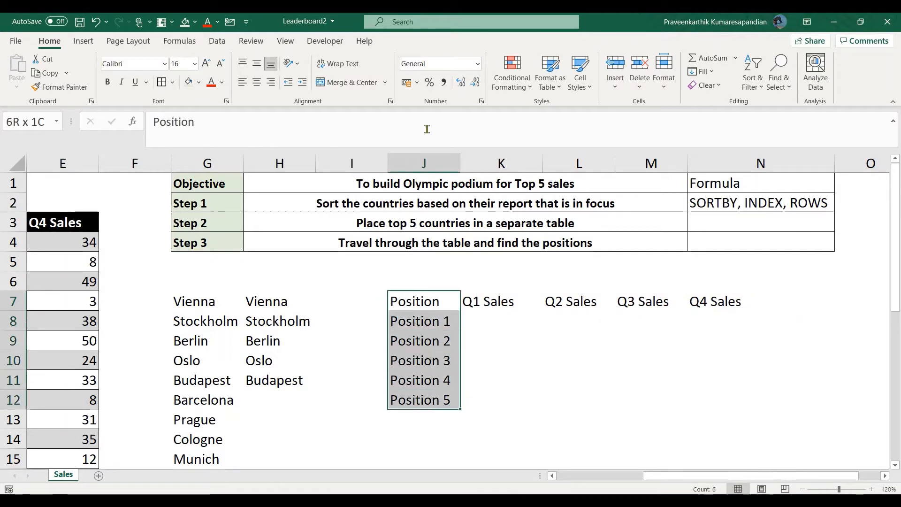
key(shift+Right)
key(shift+Right)
key(shift+Right)
key(shift+Right)
key(shift+Left)
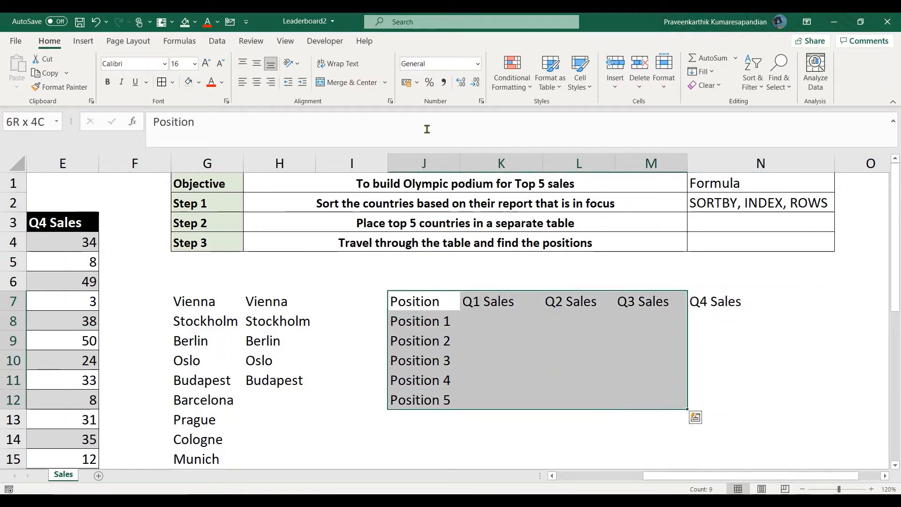
key(shift+Right)
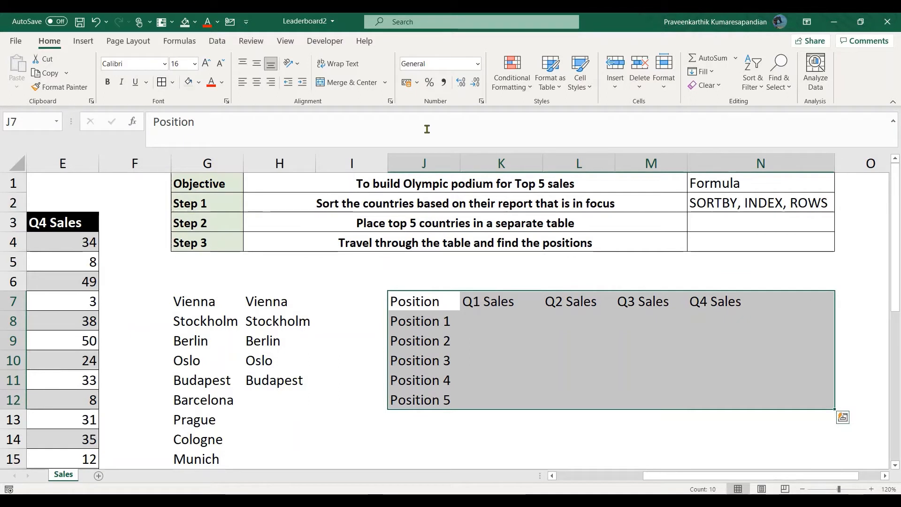
key(alt)
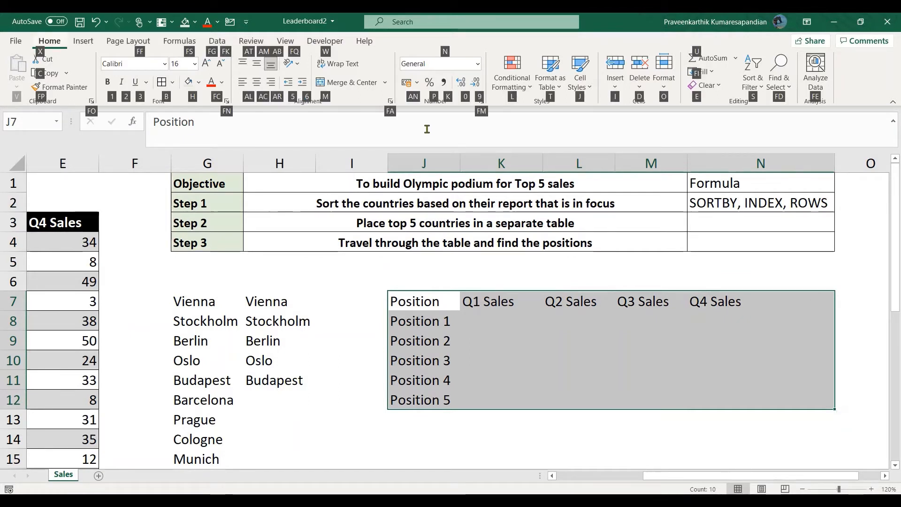
key(h)
key(b)
key(a)
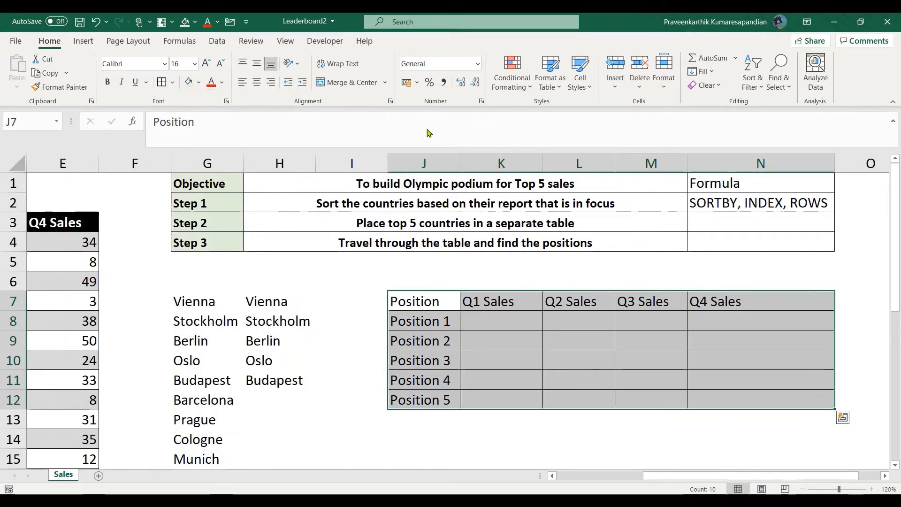
- Examine the bordered table's headings and Position 1 row, and the existing top-five formula in H7
key(Down)
key(Right)
key(Up)
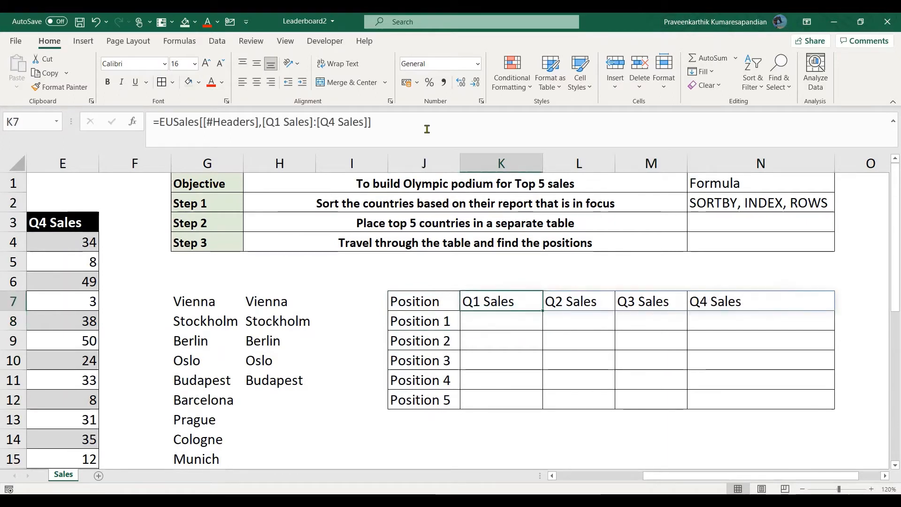
key(Right)
key(Right)
key(Right)
key(Left)
key(Left)
key(Left)
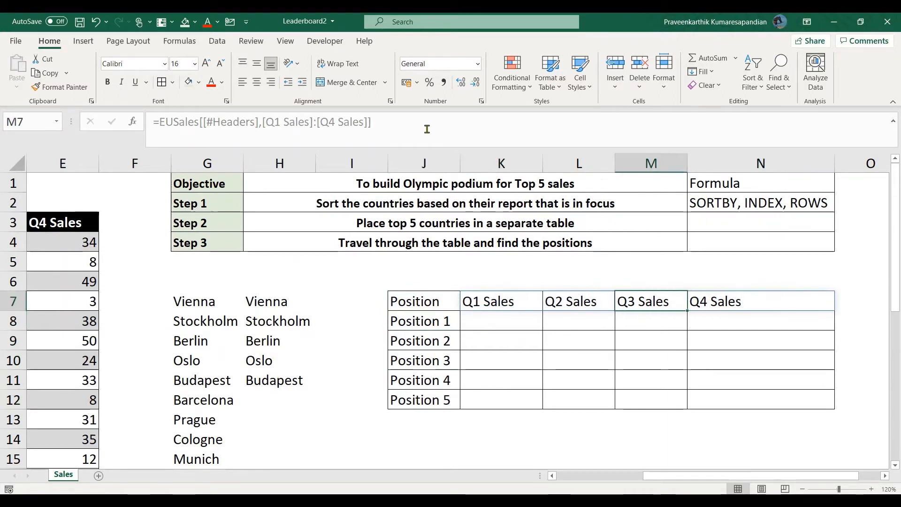
key(Left)
key(Down)
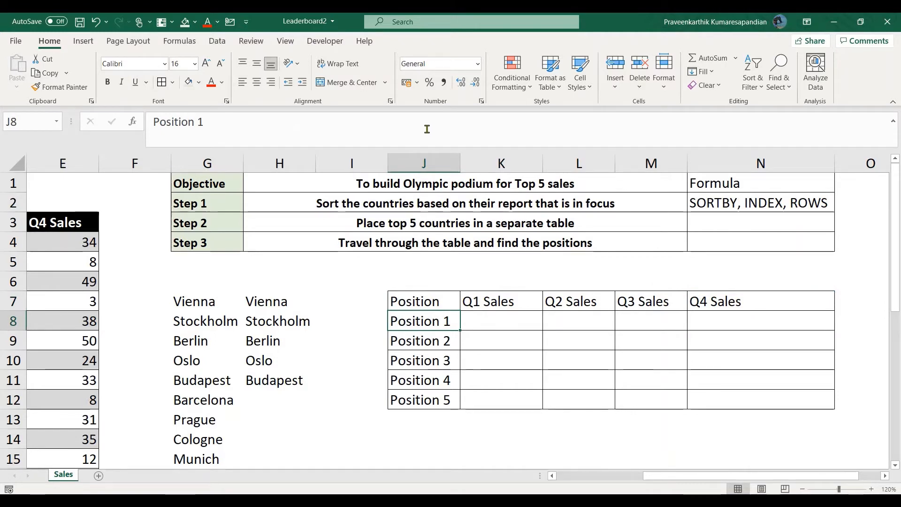
key(Right)
key(Left)
key(Left)
key(Left)
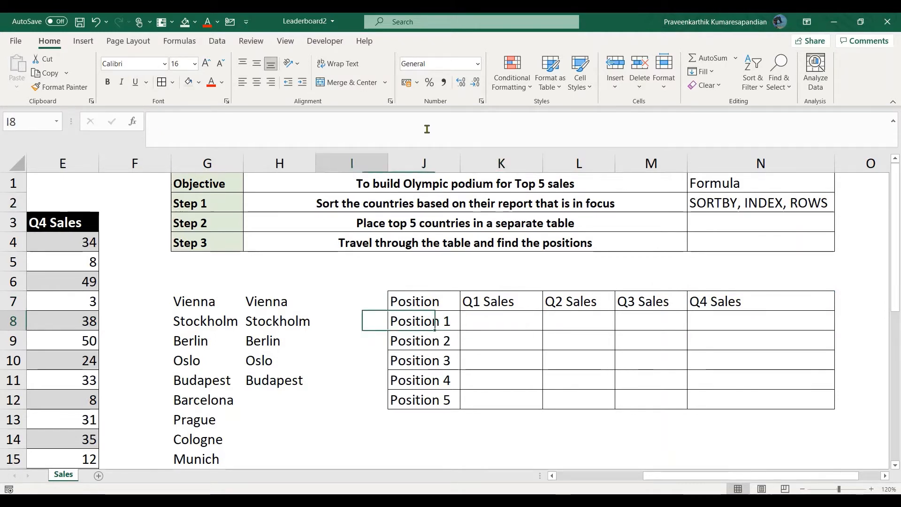
key(Up)
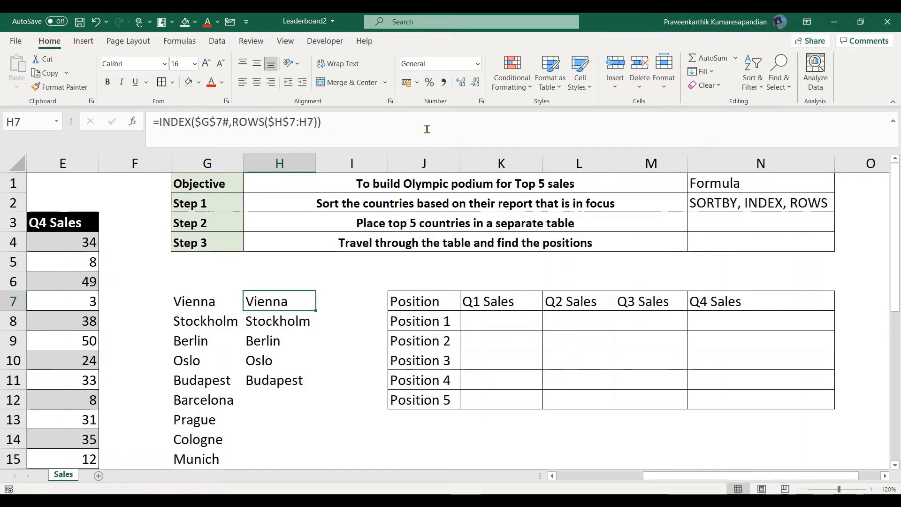
- Review the empty results area K8:N12 beneath the quarterly headings
click(491, 315)
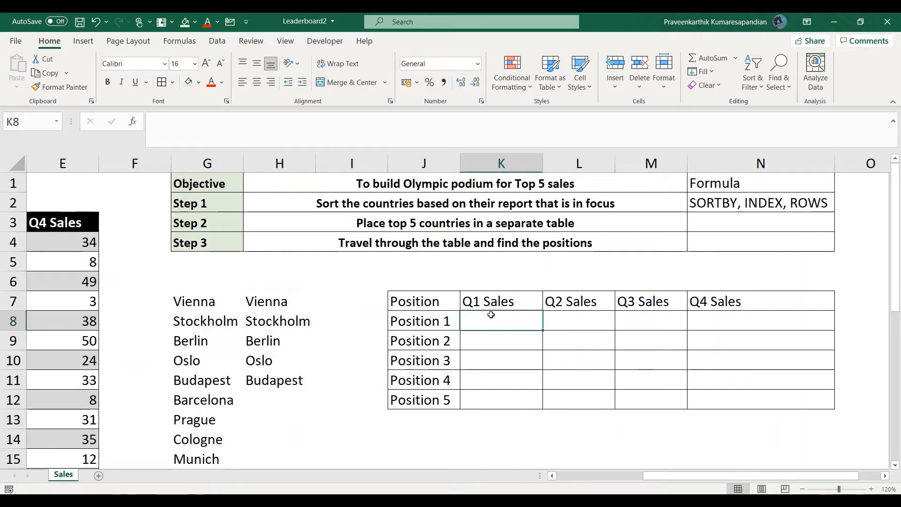
key(shift+Right)
key(shift+Right)
key(shift+Down)
key(shift+Right)
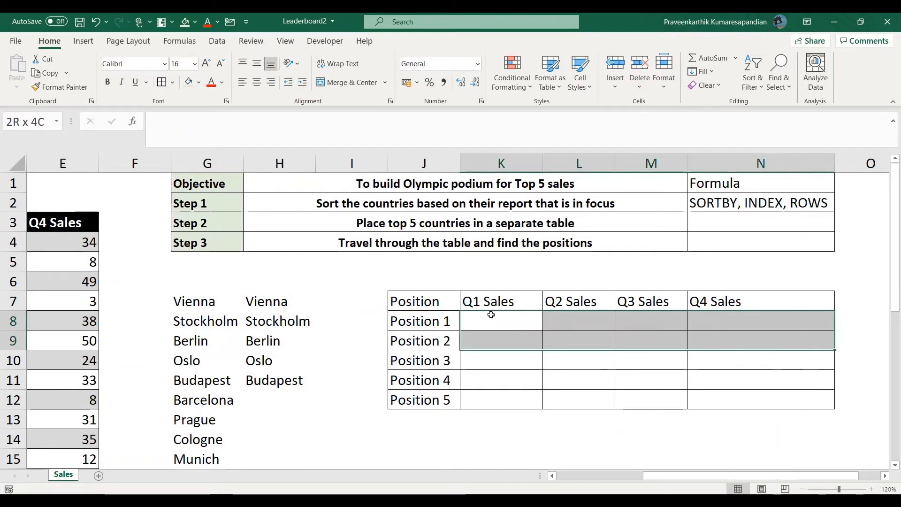
key(shift+Down)
key(shift+Down)
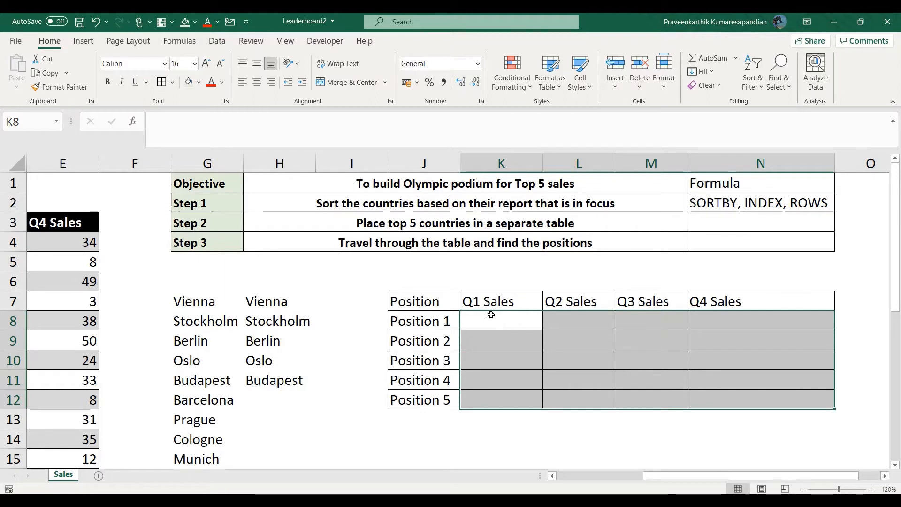
key(Down)
- Start a SORTBY formula in K8 with EUSales[City/Quarter] as the array to sort
click(491, 315)
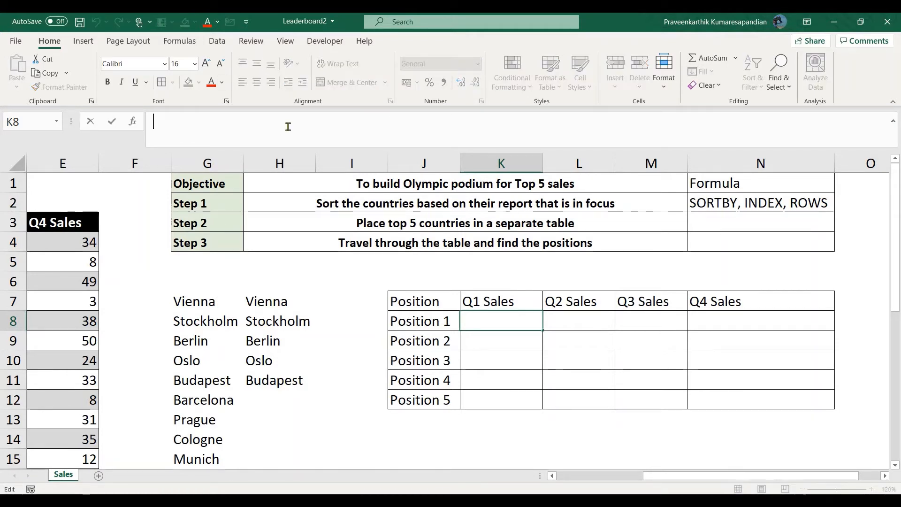
text(=SORTBY)
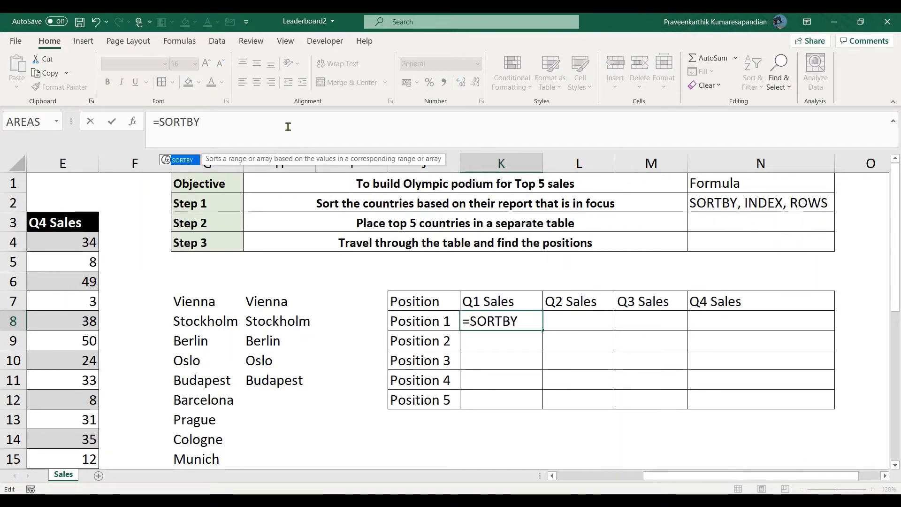
text(()
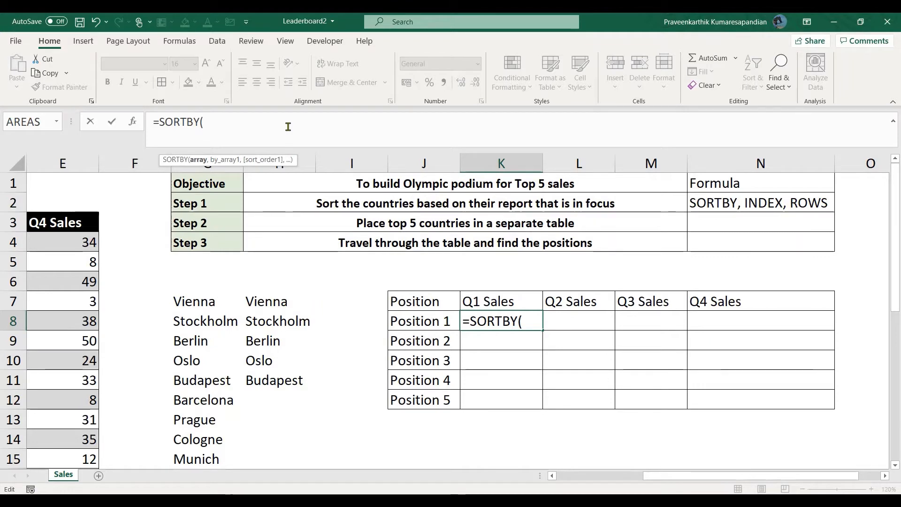
text(EUS)
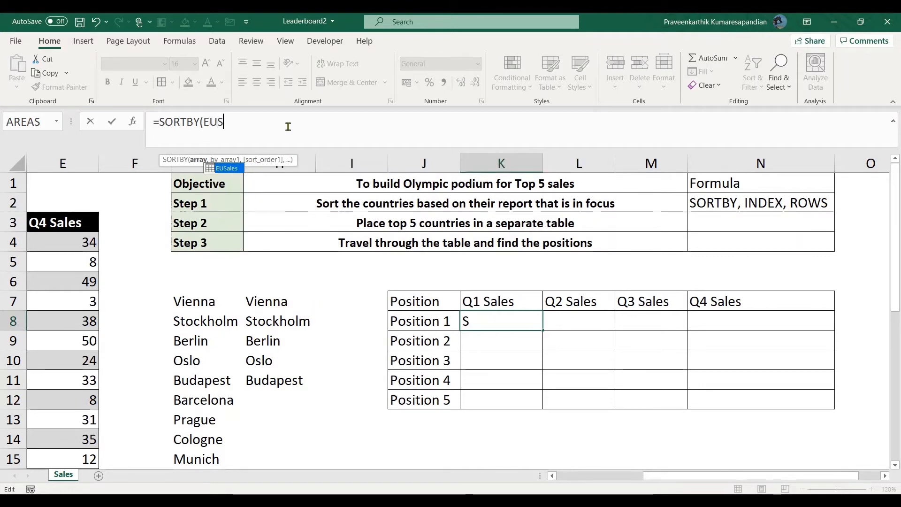
key(Tab)
text([)
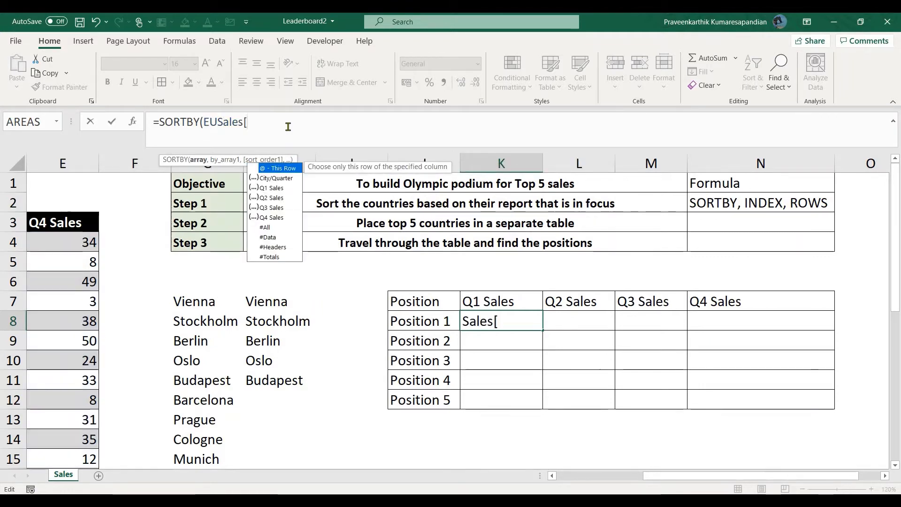
key(Escape)
text(City/Quarter])
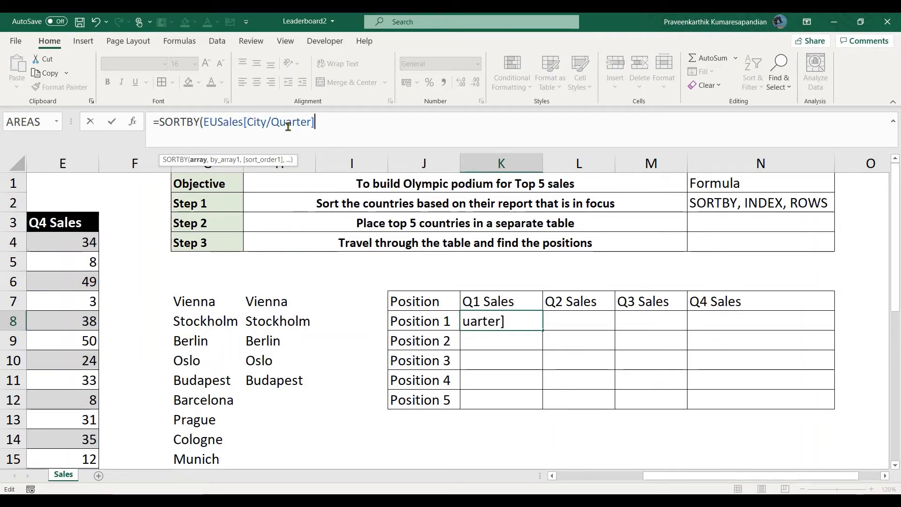
text(,)
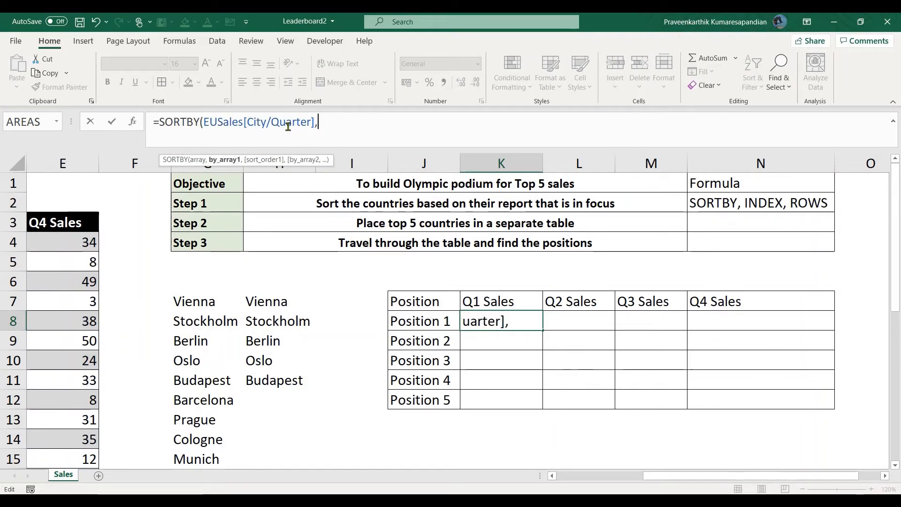
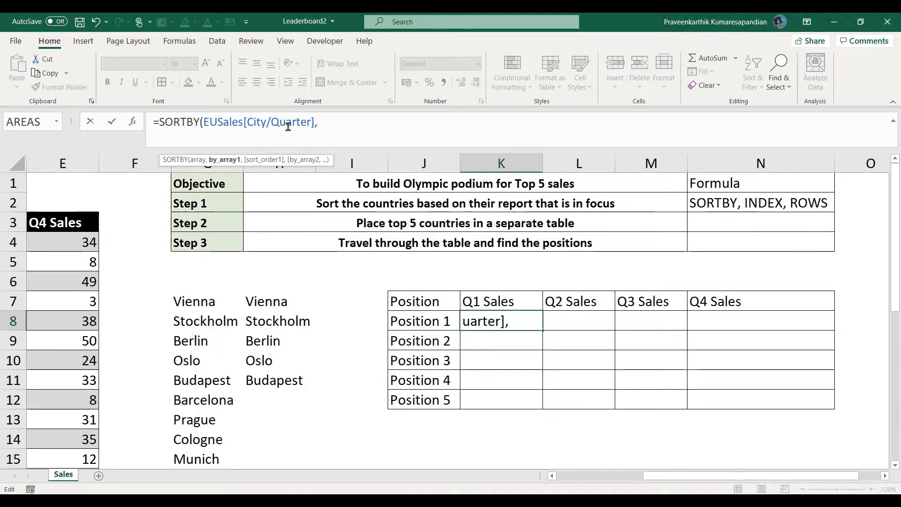
- Add INDIRECT("EUSales["&K7&"]") as the sort-by array of the SORTBY formula in K8
text(INDi)
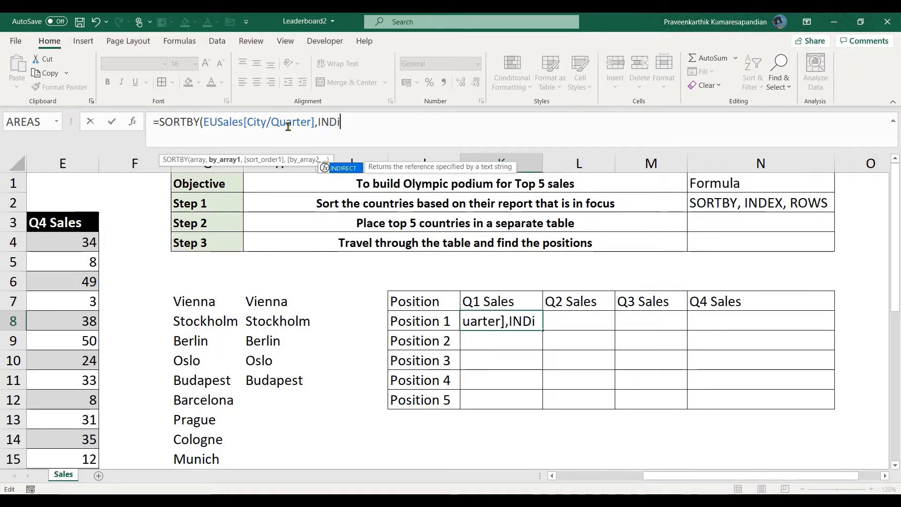
key(Tab)
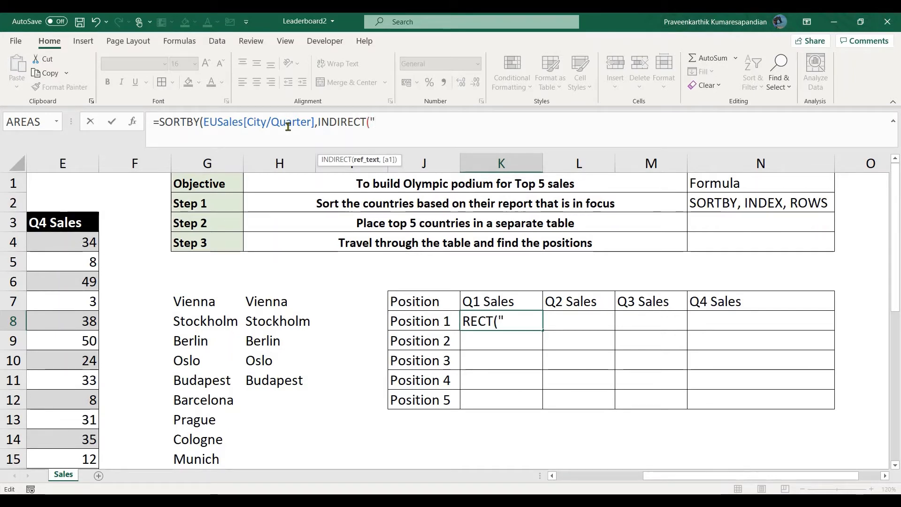
text(EUSal)
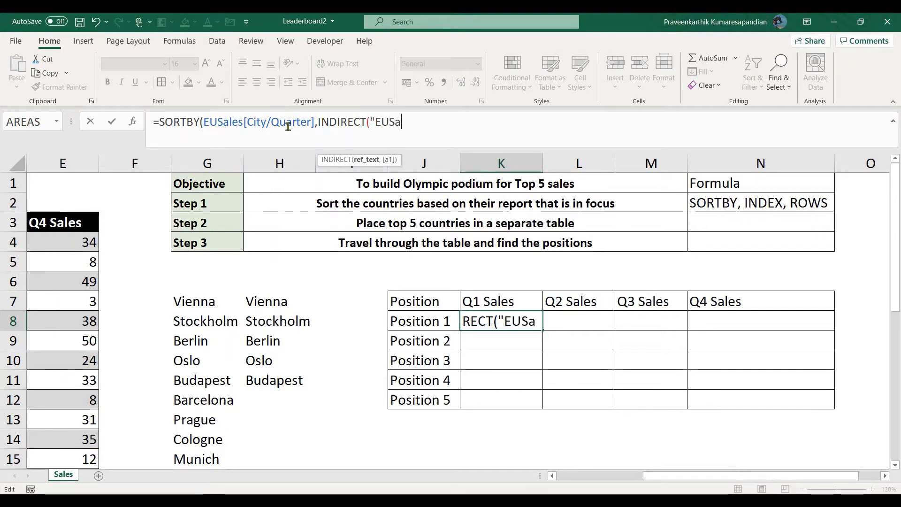
text(es[)
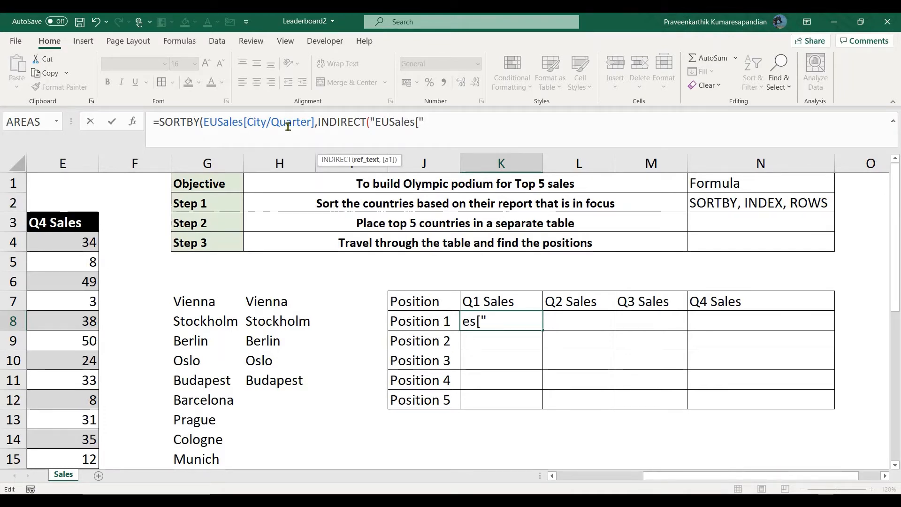
text(&)
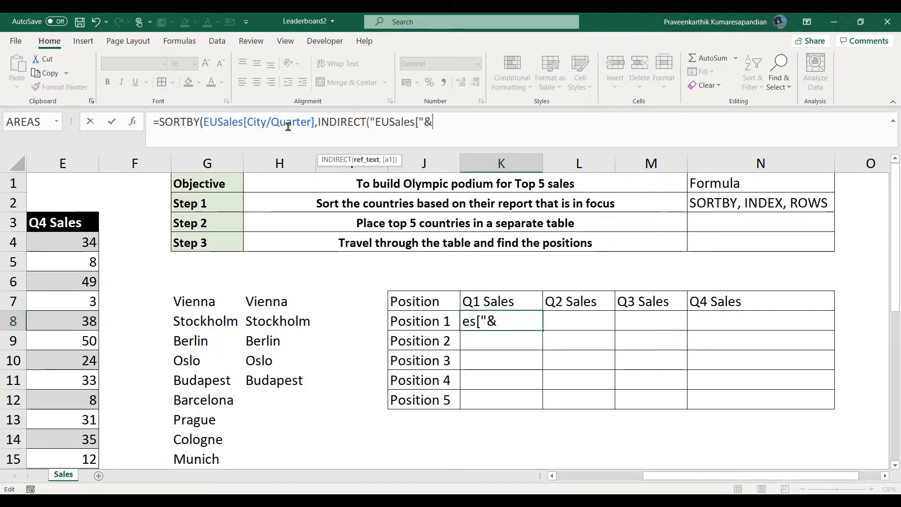
click(500, 296)
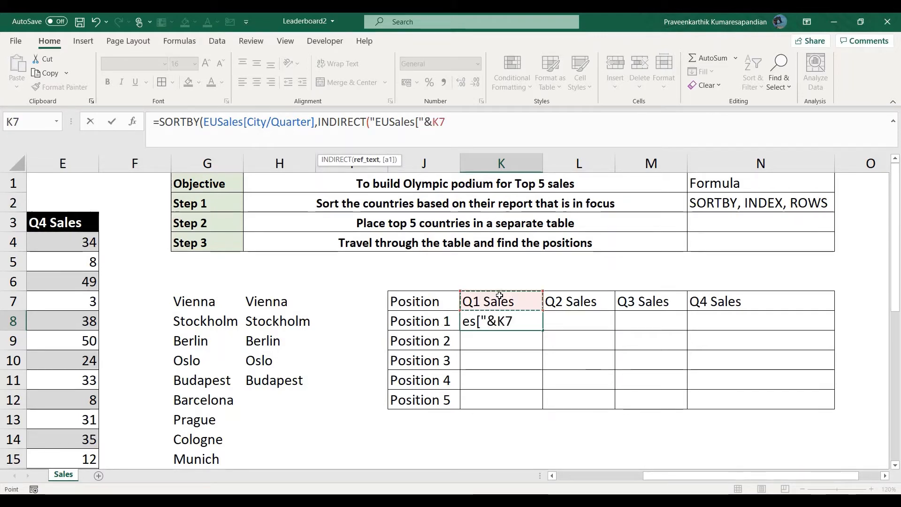
text(&)
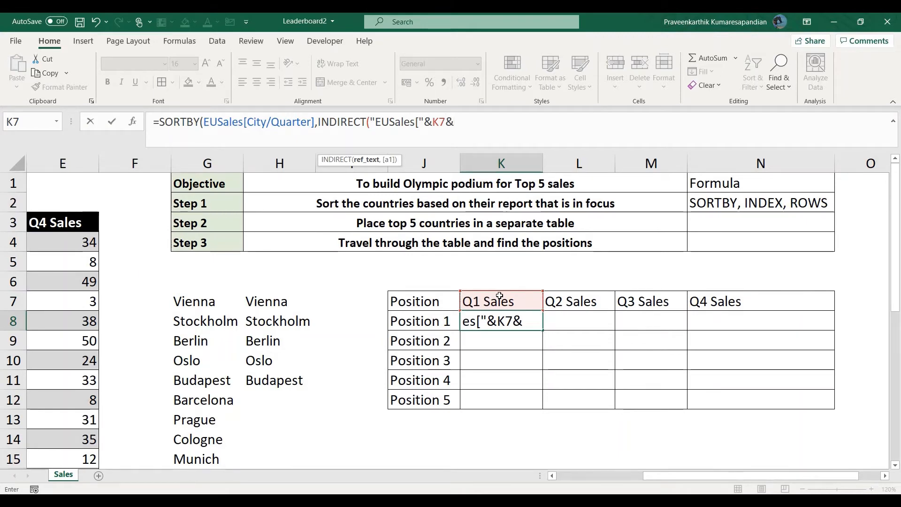
text("])
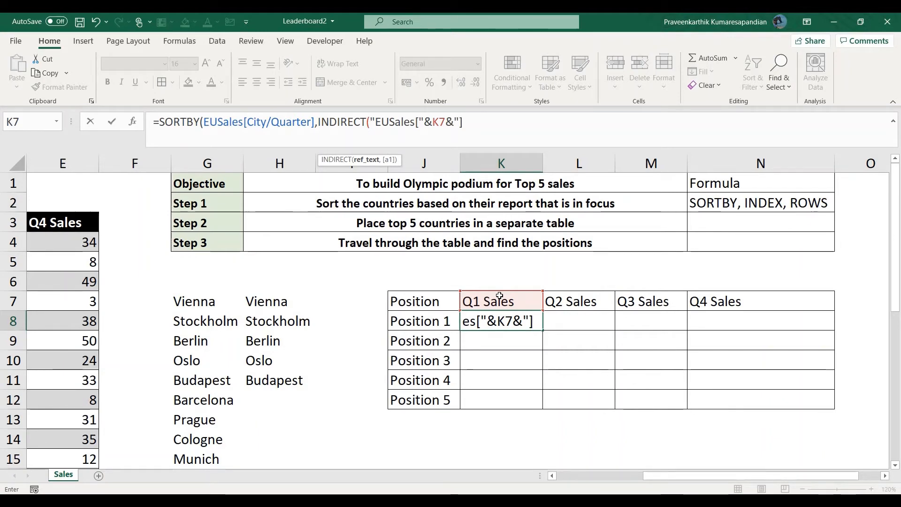
text(")
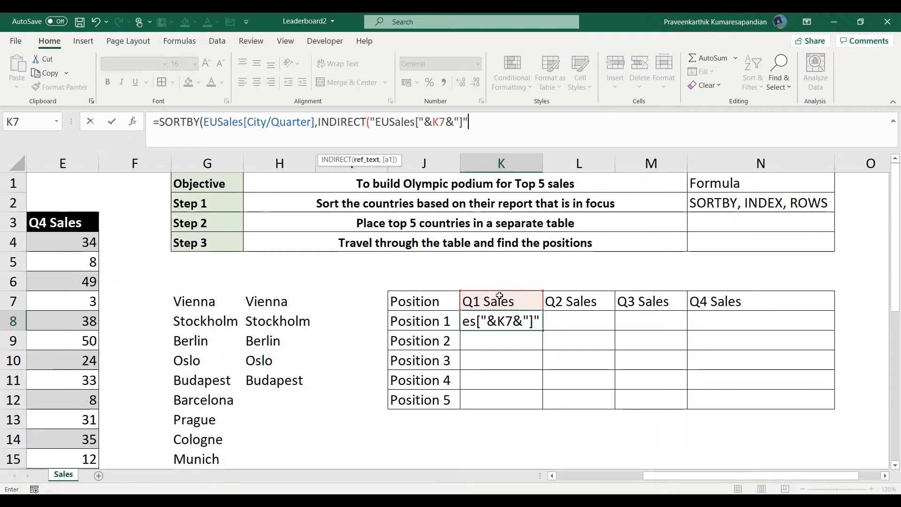
text())
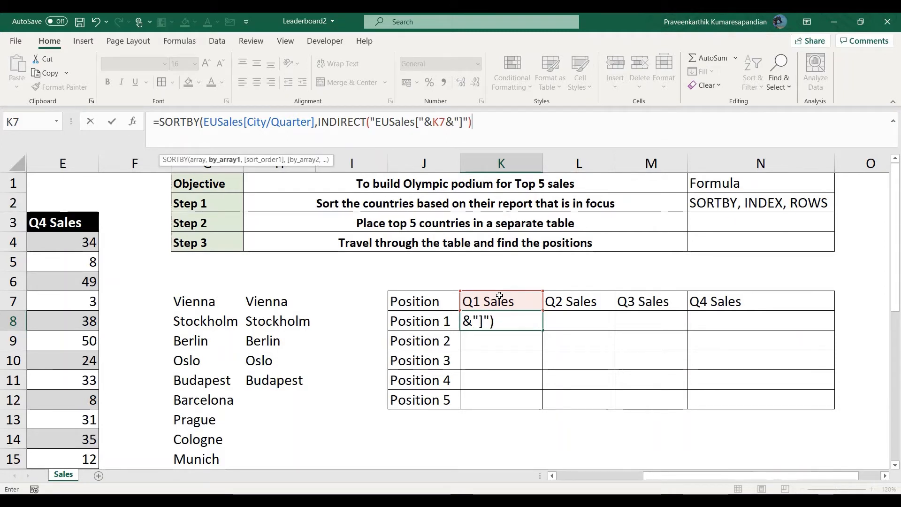
- Set the SORTBY sort order to descending (-1) and complete the formula in K8
text(,)
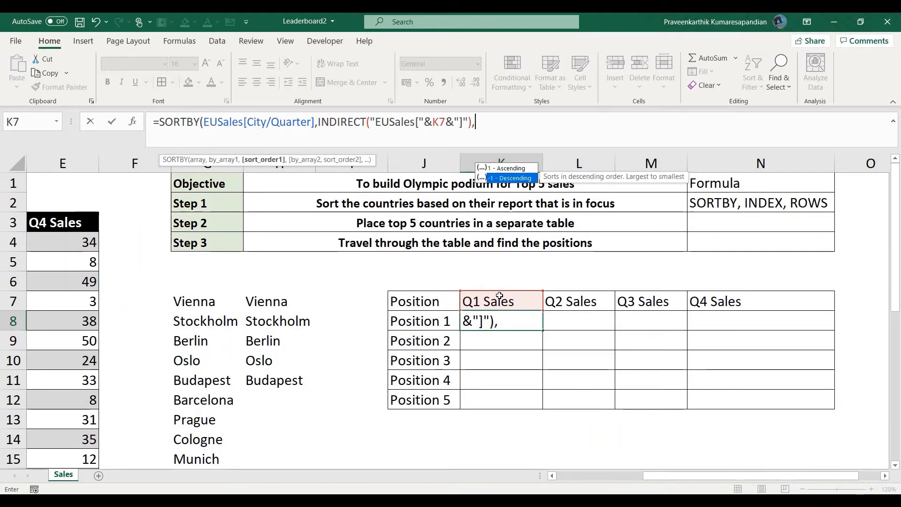
text(-1)
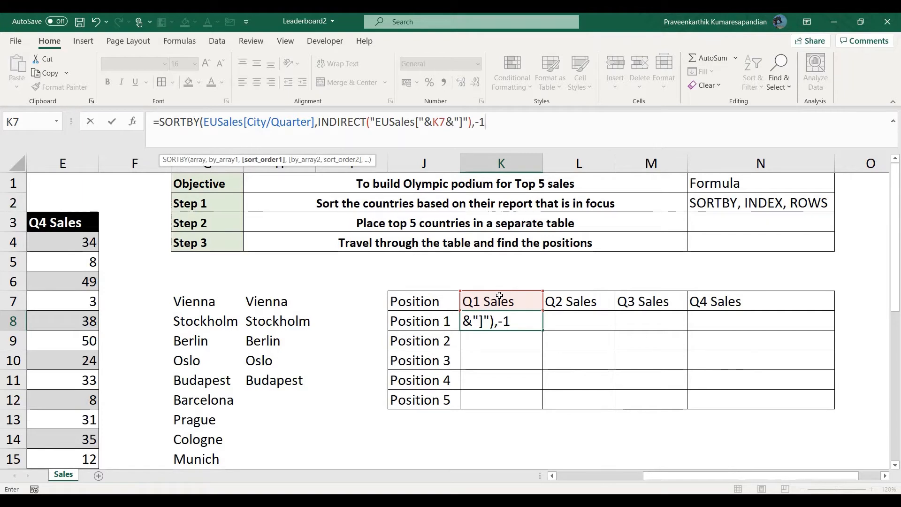
text())
key(Return)
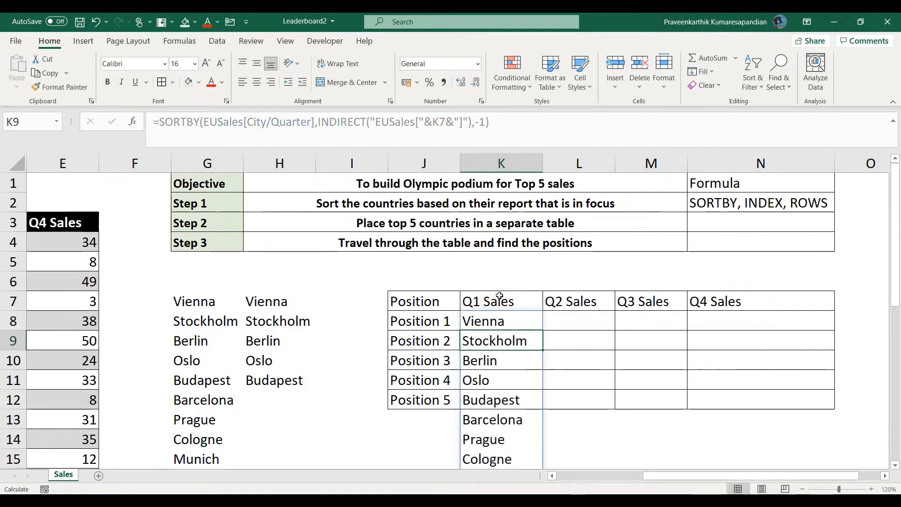
- Wrap the SORTBY formula in K8 in an INDEX function, using the sorted list as its array
key(Up)
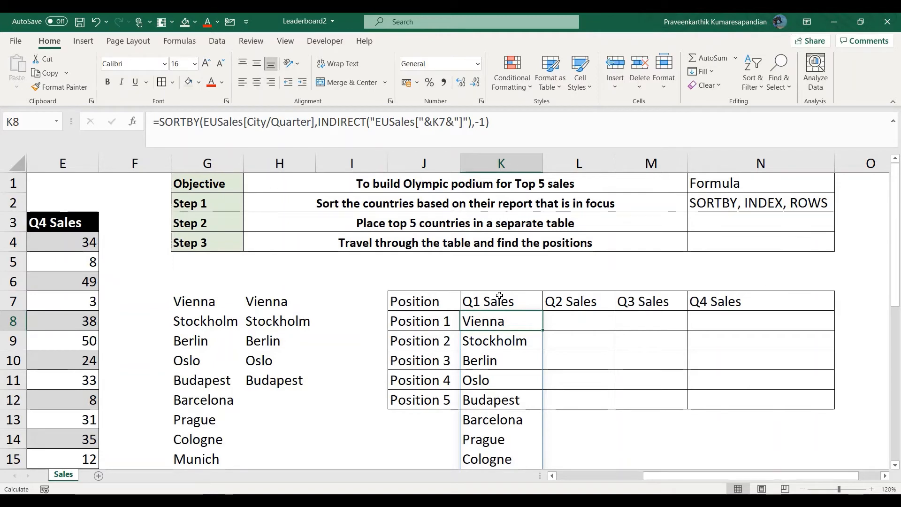
click(159, 122)
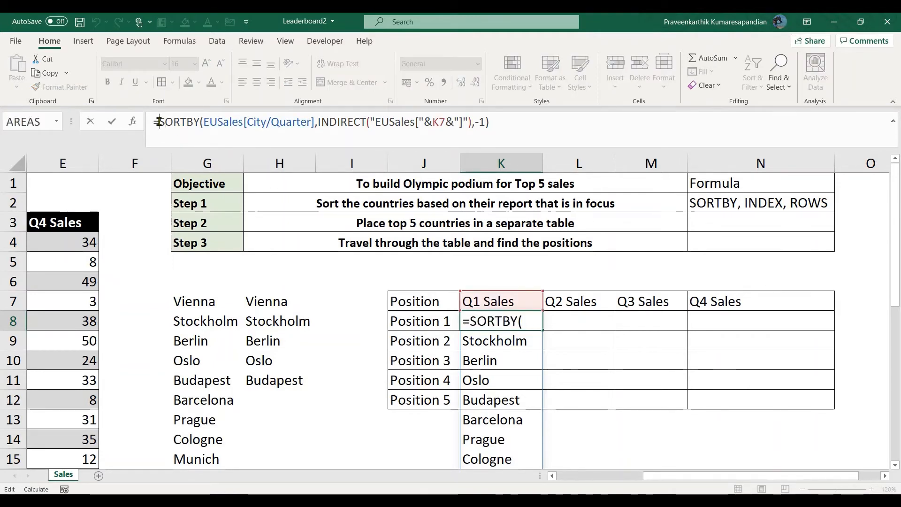
text(INDEX()
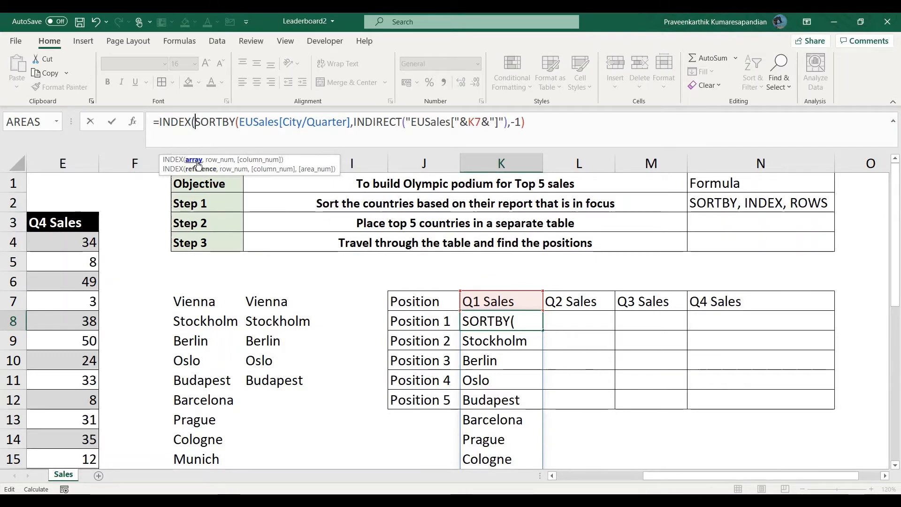
click(541, 130)
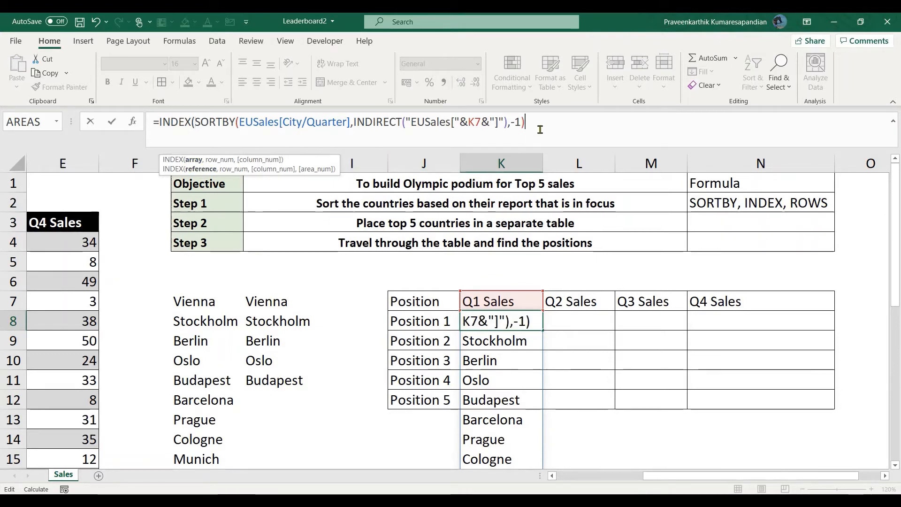
- Add ROWS($K$8:K8) as the INDEX row number in K8 and complete the formula
text(,)
text(R)
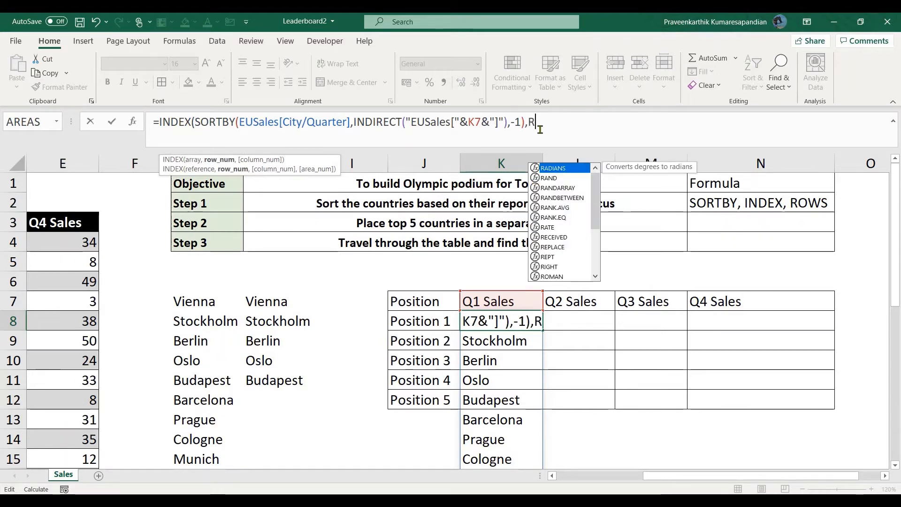
text(OWS()
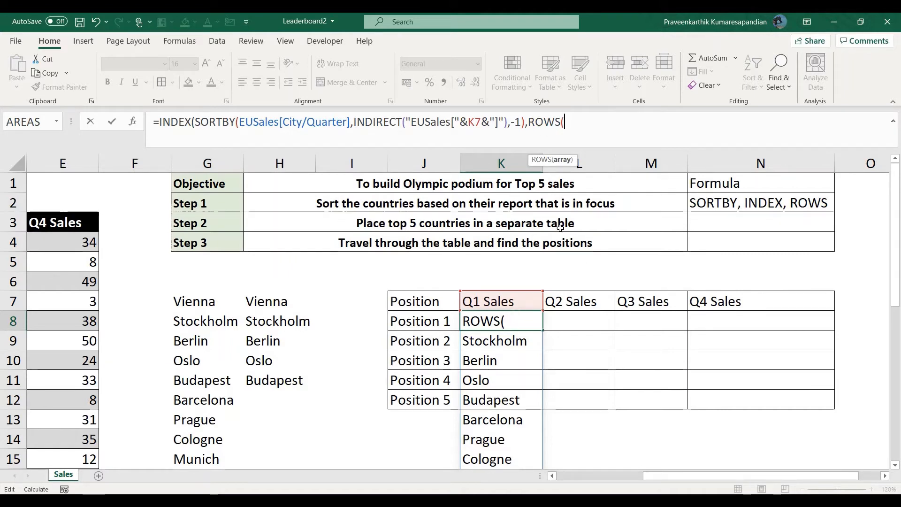
text(K8)
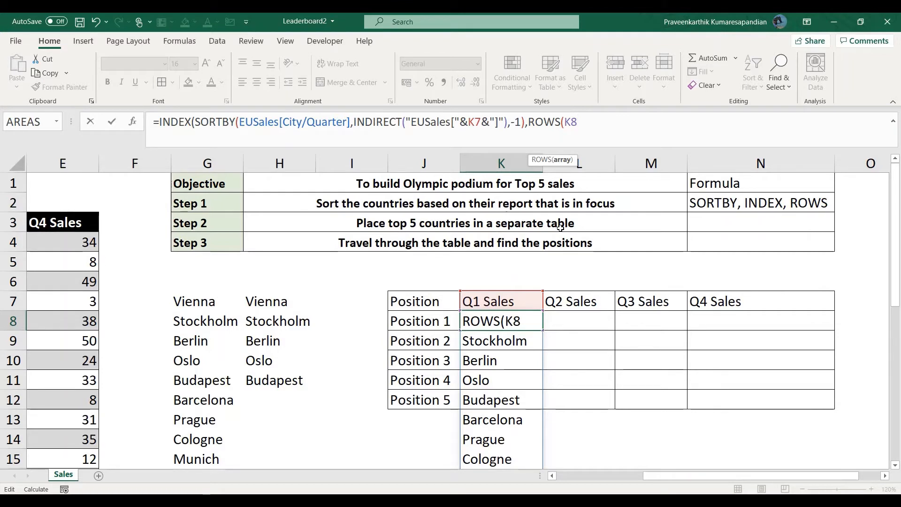
key(shift+Left)
key(shift+Left)
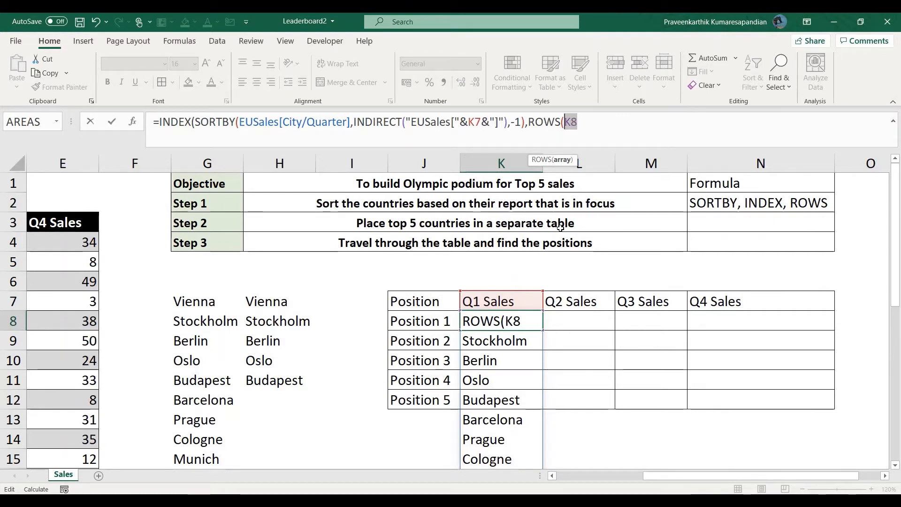
key(F4)
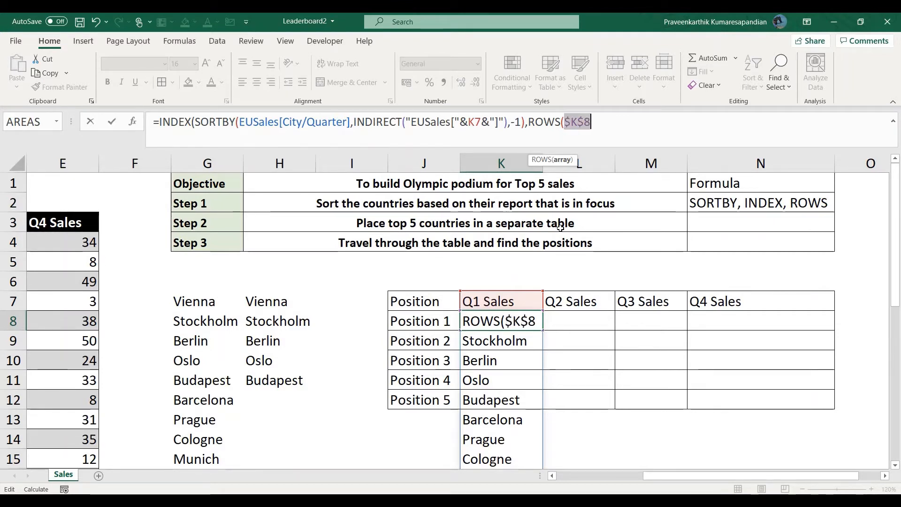
key(Right)
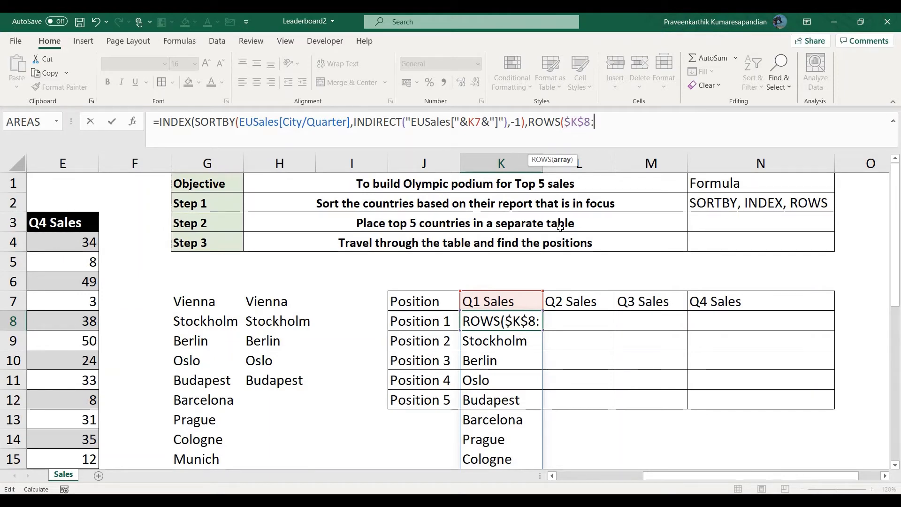
text(:K)
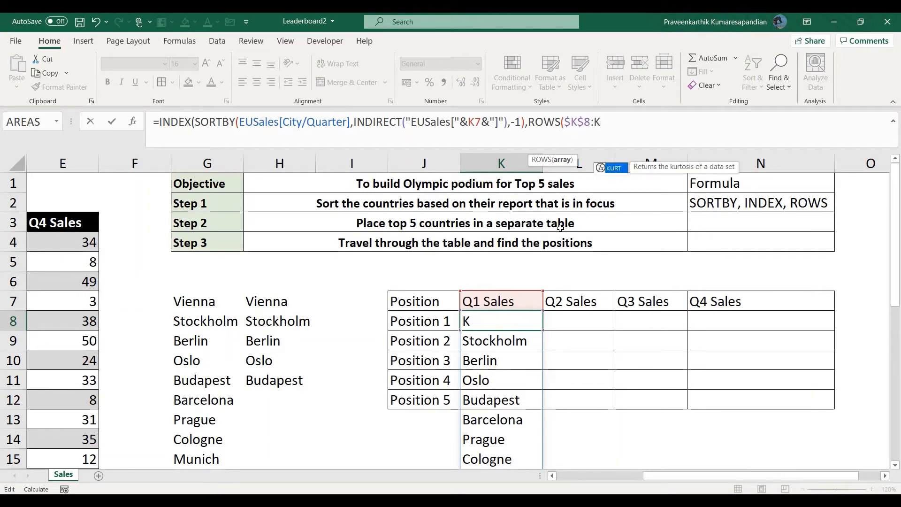
text(8)
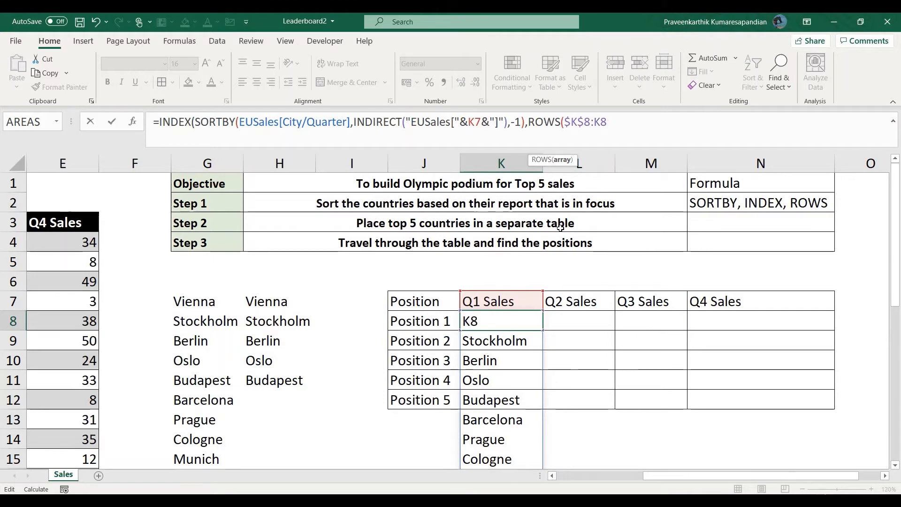
text())
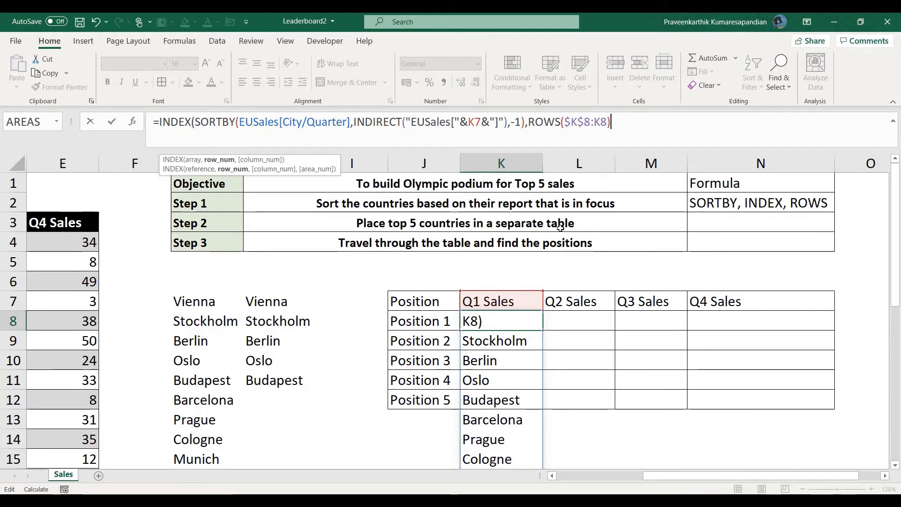
text())
key(Return)
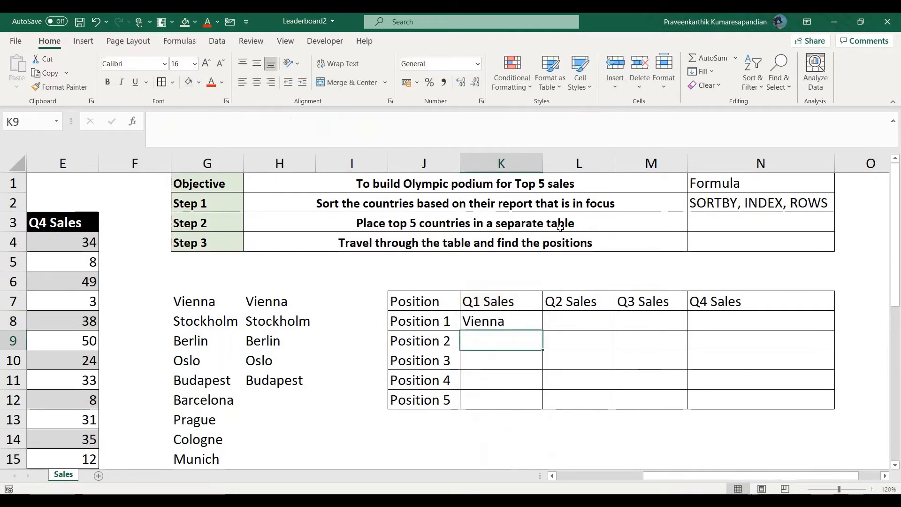
- Fill the K8 formula down through Position 5 in K12
key(Up)
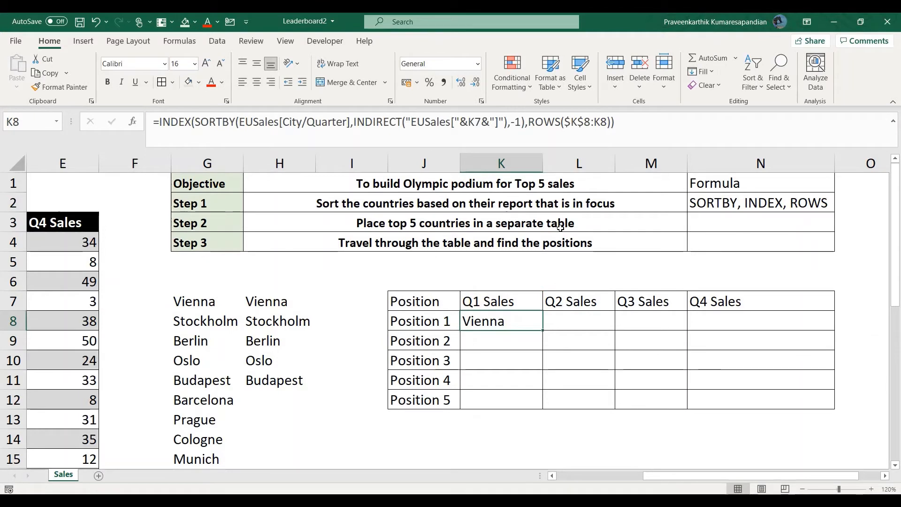
drag(543, 330, 544, 410)
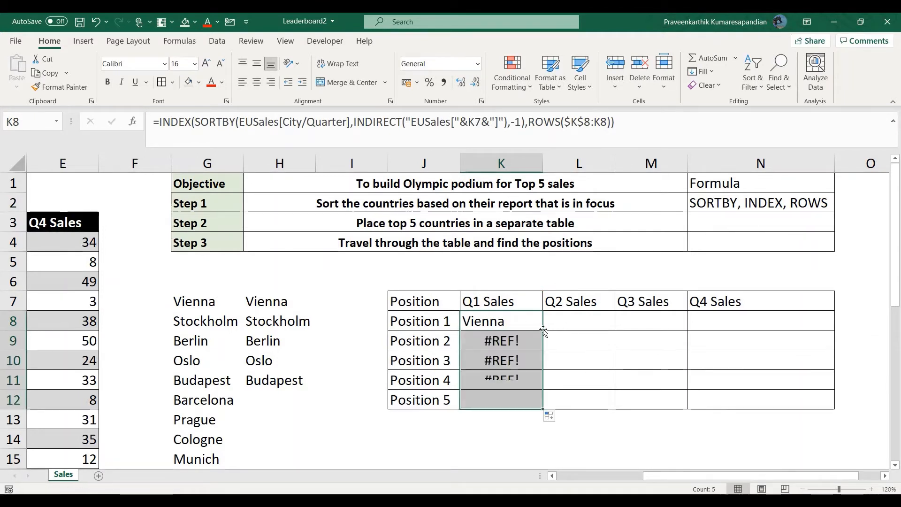
- Compare the formulas in K8 and K9 to check how the heading reference inside INDIRECT shifts down the column
click(520, 335)
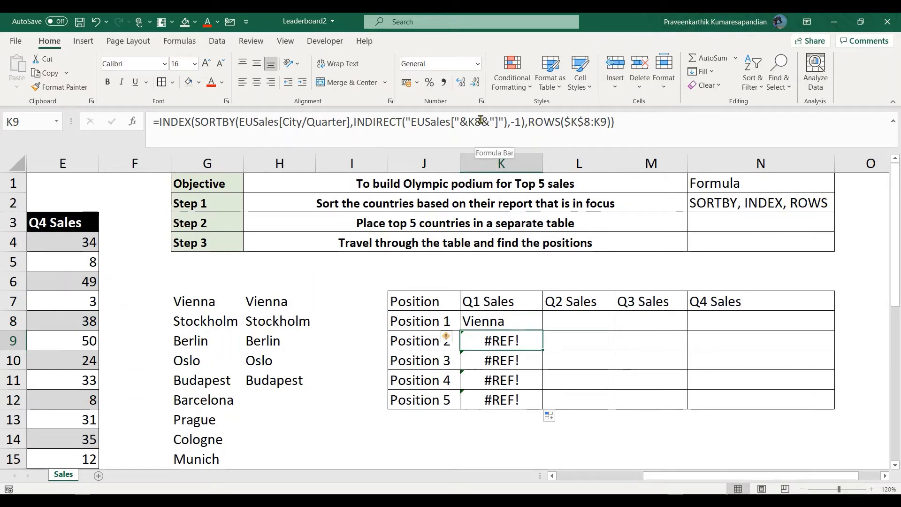
click(490, 320)
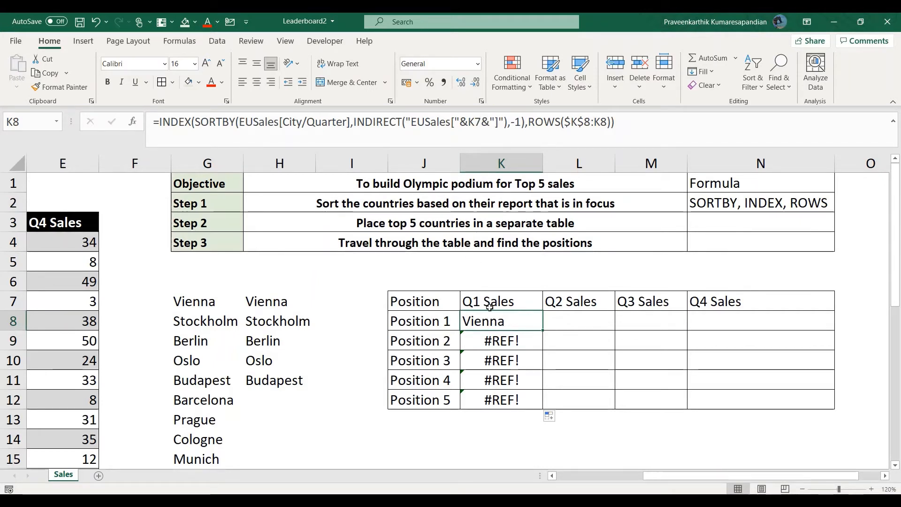
key(Down)
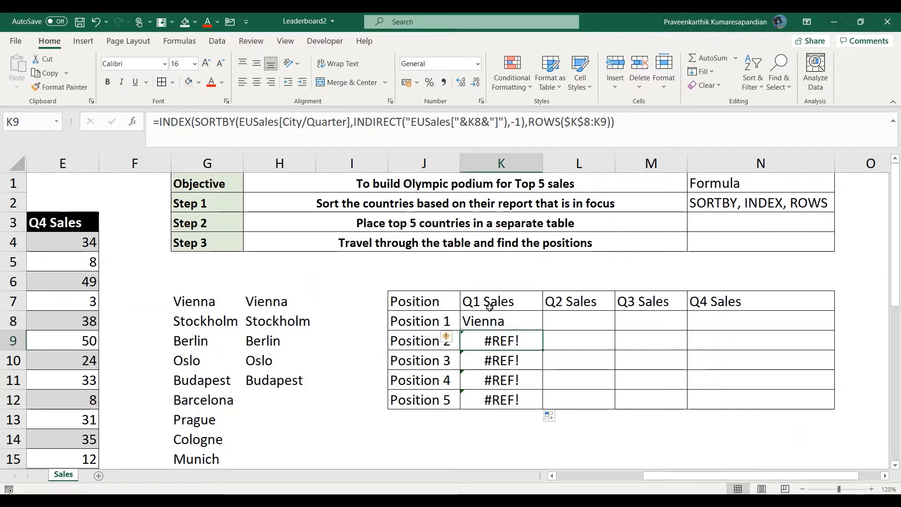
key(Down)
key(Up)
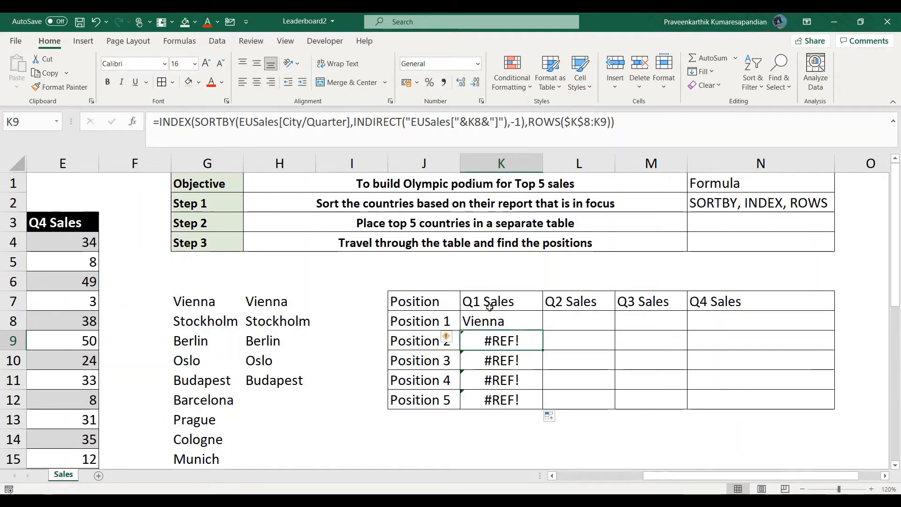
key(Up)
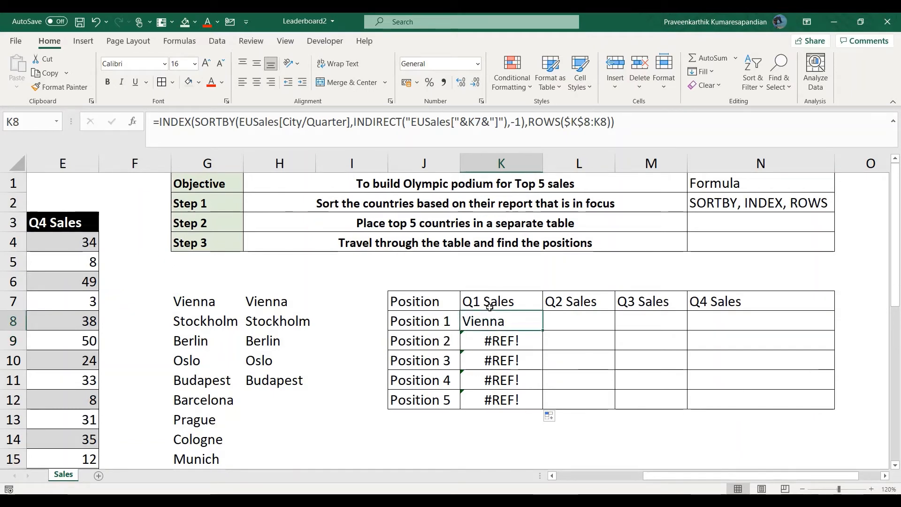
key(Up)
key(Down)
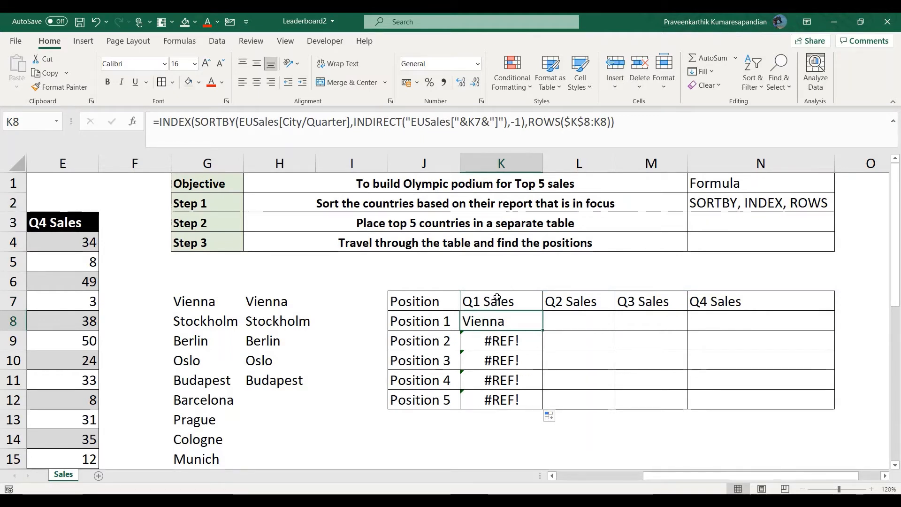
- Lock the row of the INDIRECT heading reference in K8 as K$7 and refill the formula down through K12
click(474, 117)
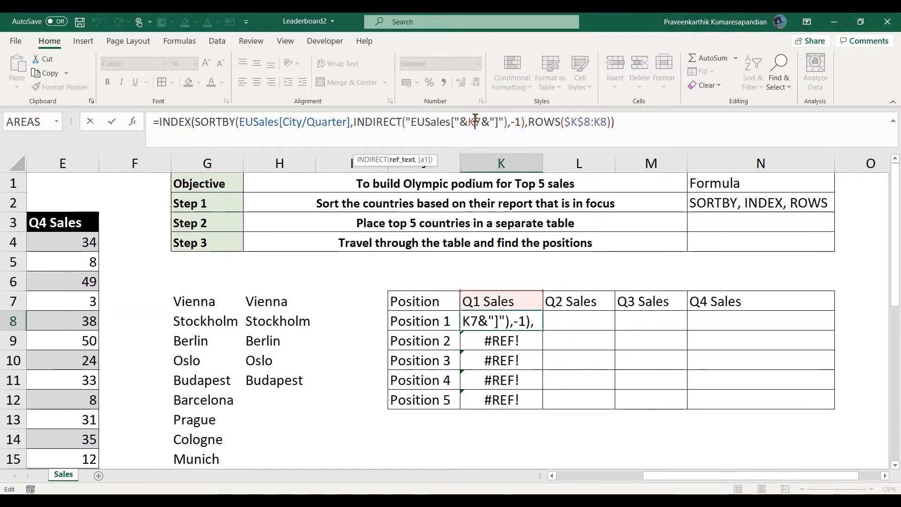
text($)
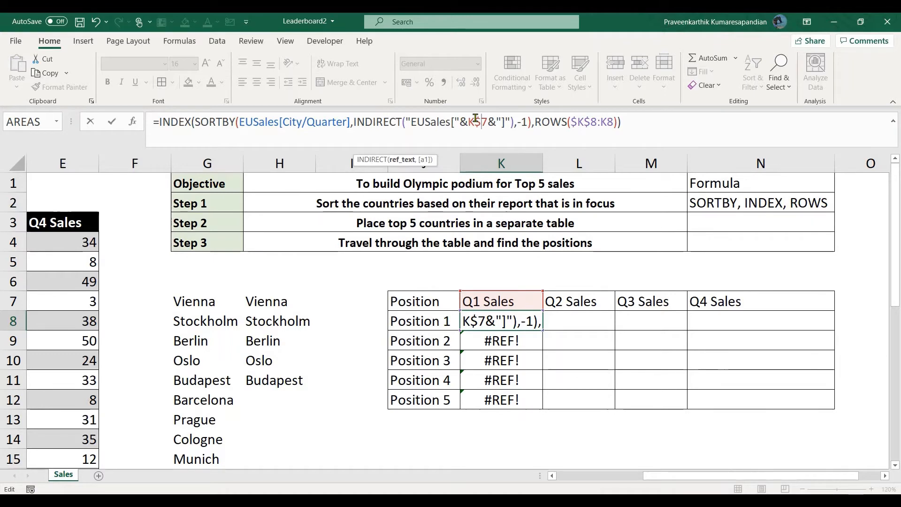
key(Return)
key(Up)
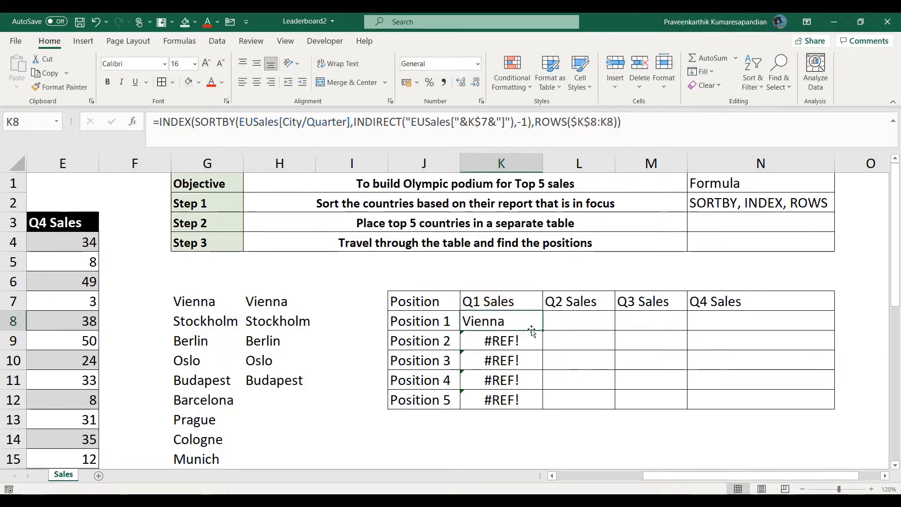
drag(542, 332, 545, 409)
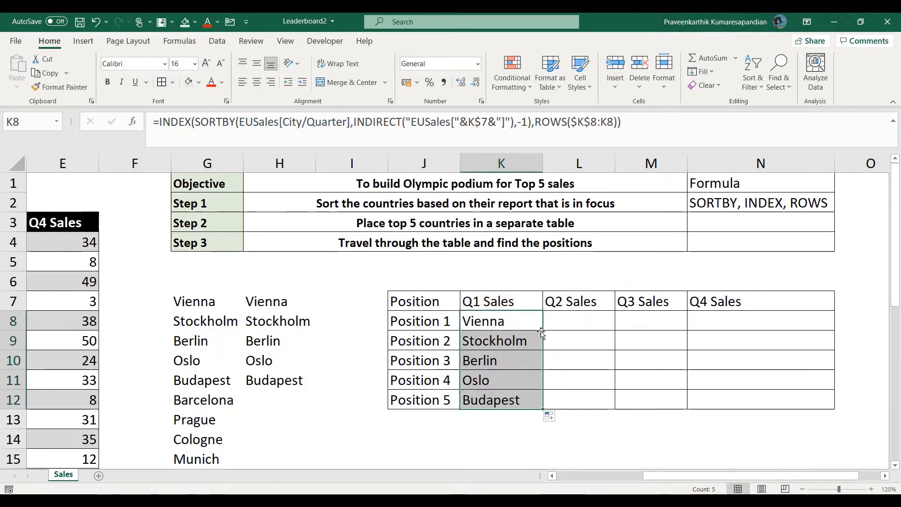
click(514, 337)
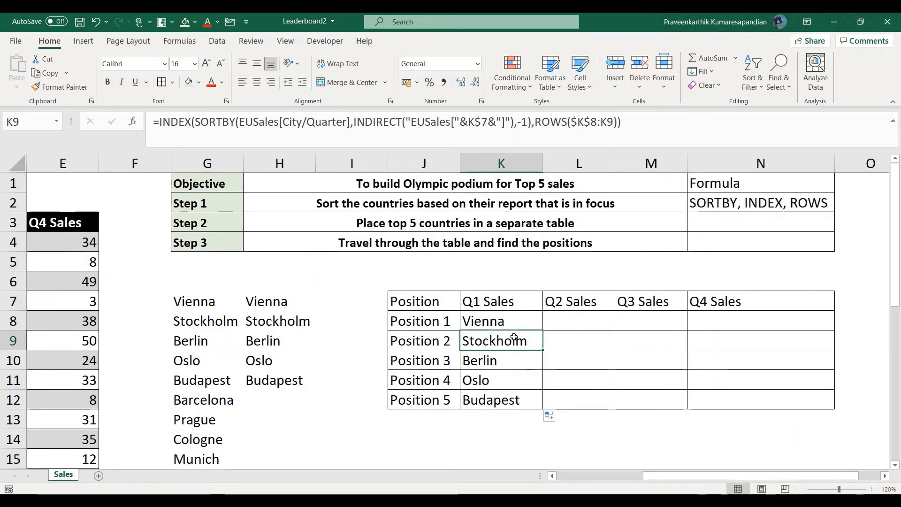
- Copy the K8 formula and paste it into L8 under Q2 Sales
click(517, 321)
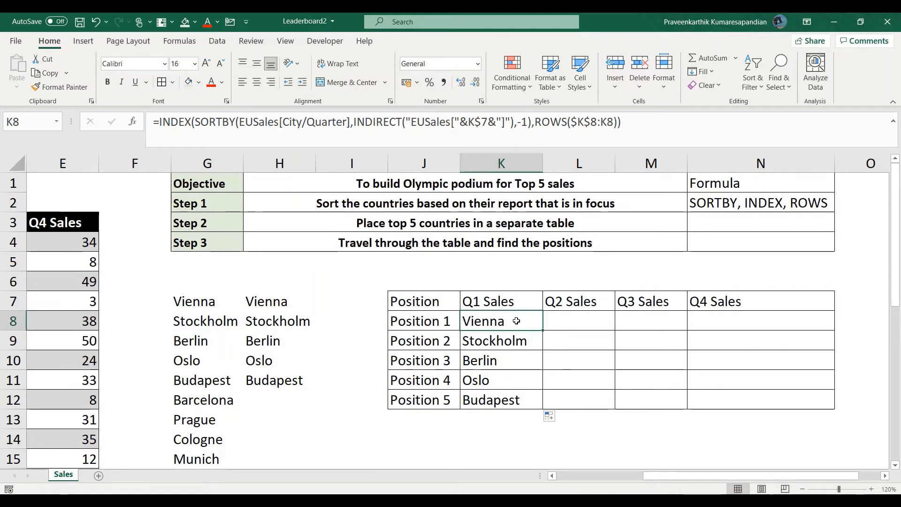
key(ctrl+c)
key(Right)
key(ctrl+v)
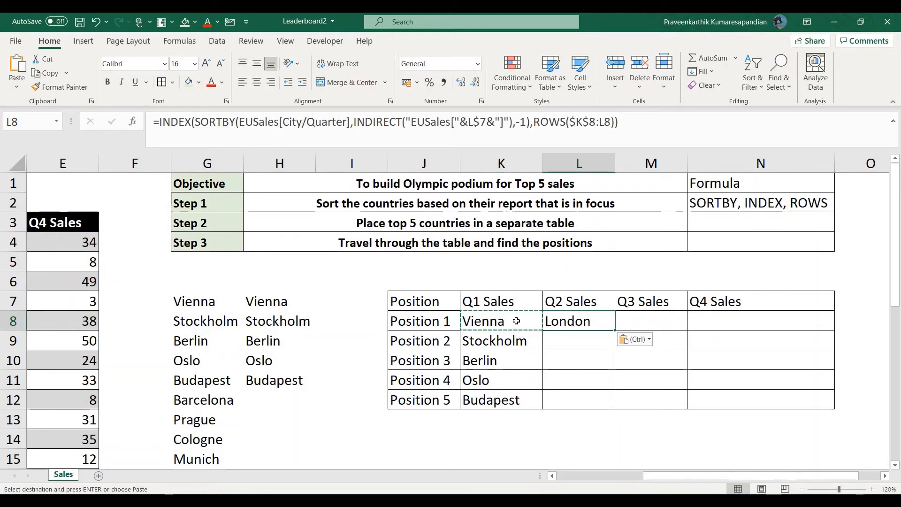
- Compare the formulas in K8 and L8 to check how the array, heading and ROWS references carry across
key(Left)
key(Right)
key(Left)
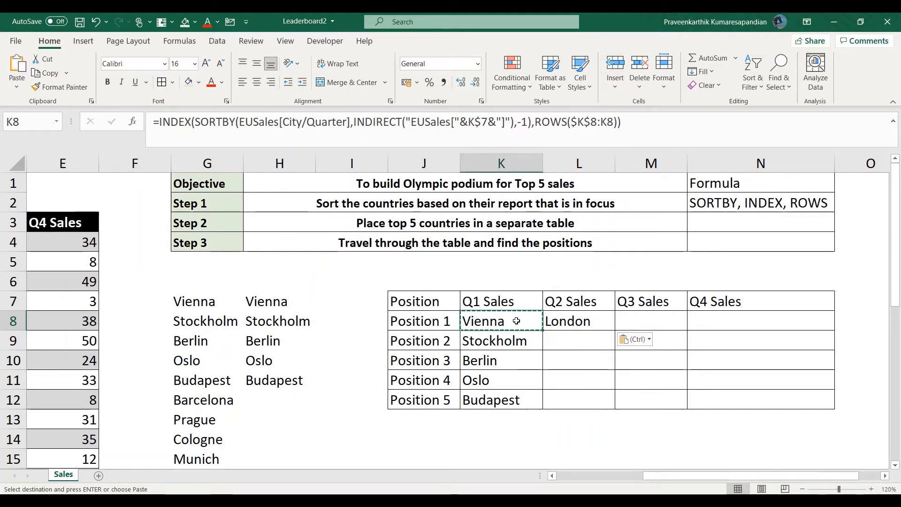
key(Right)
key(Left)
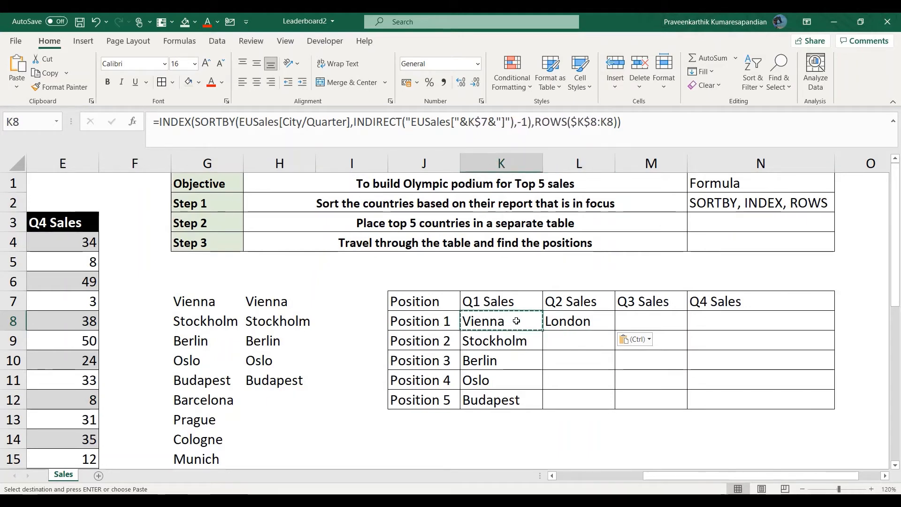
key(Right)
key(Left)
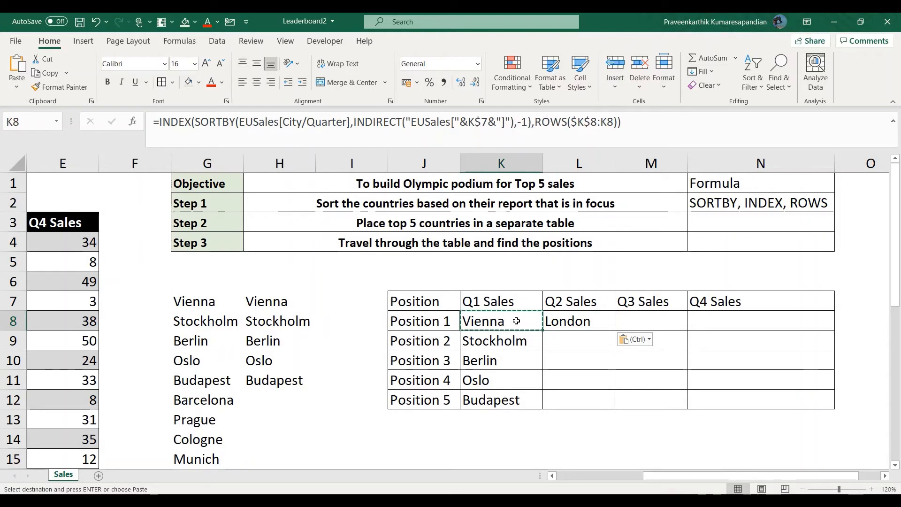
key(Right)
key(Left)
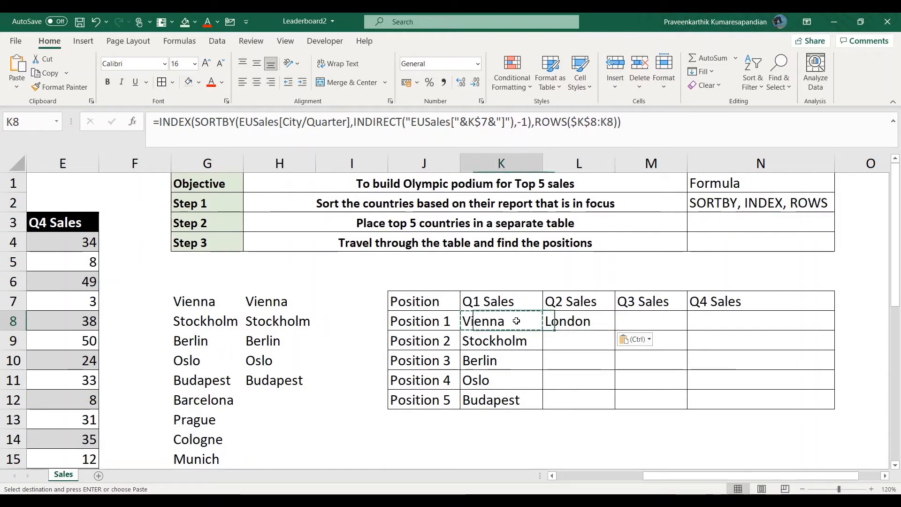
key(Right)
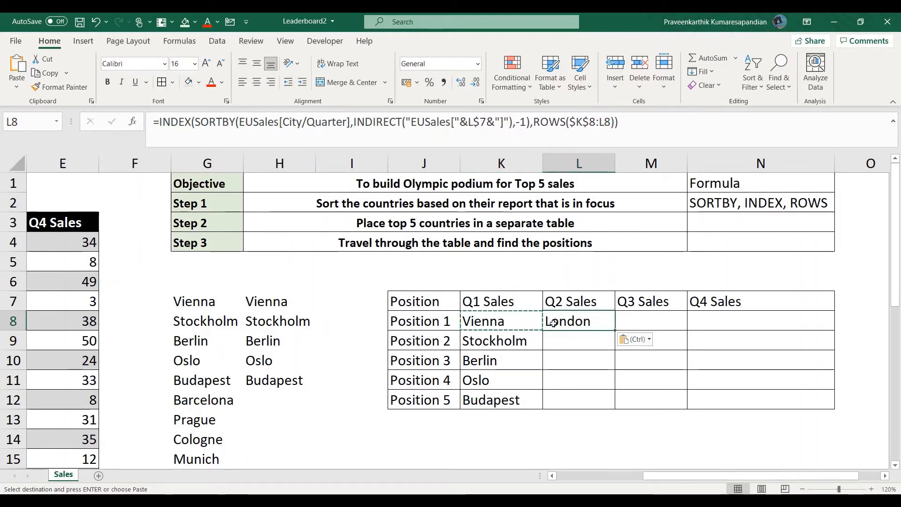
- Clear the pasted formula from L8 and fill the K8 formula across into it instead
key(Delete)
click(523, 321)
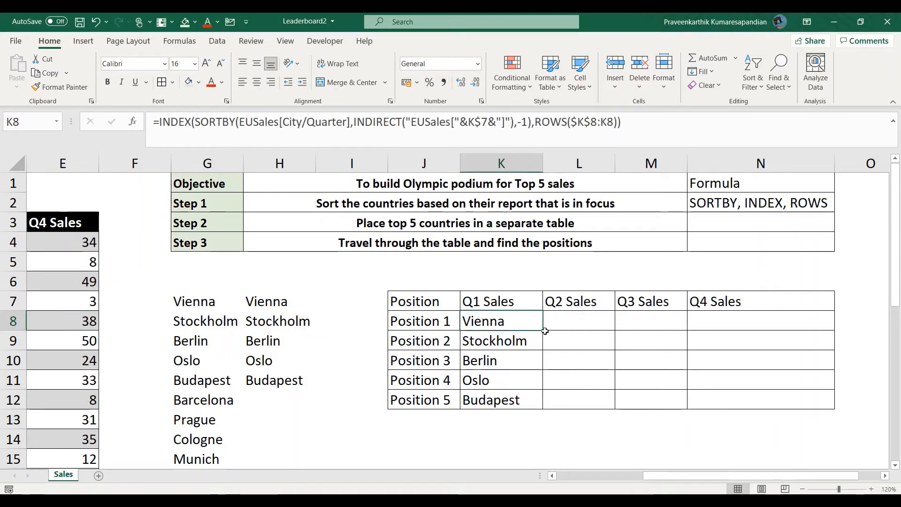
drag(543, 331, 597, 329)
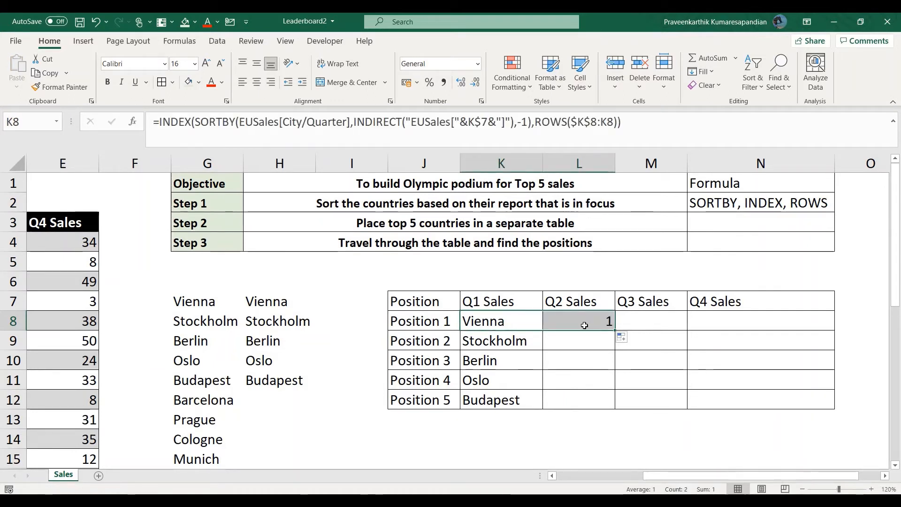
- Examine the SORTBY array in the filled L8 formula against the City/Quarter and Q1 Sales columns of the source table
click(585, 326)
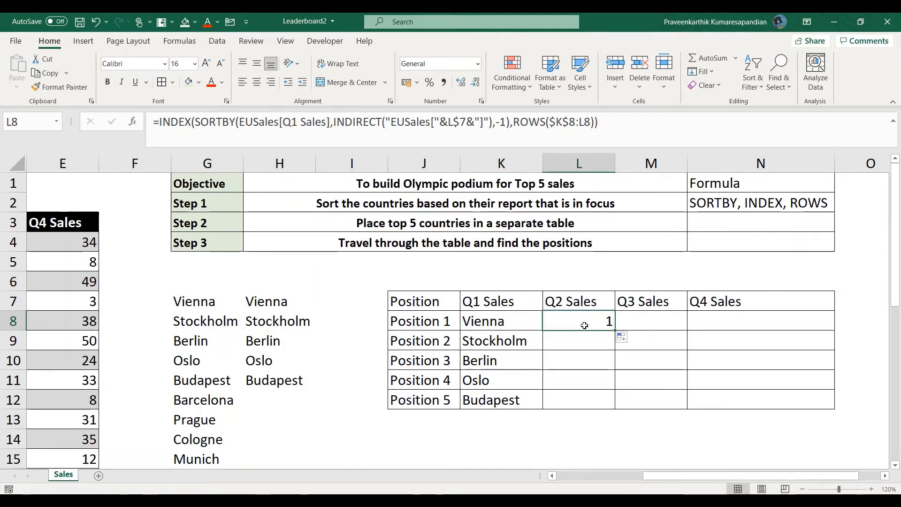
drag(585, 325, 515, 320)
key(Left)
key(Left)
key(Left)
key(Left)
key(Left)
key(Left)
key(Left)
key(Left)
key(Left)
key(Left)
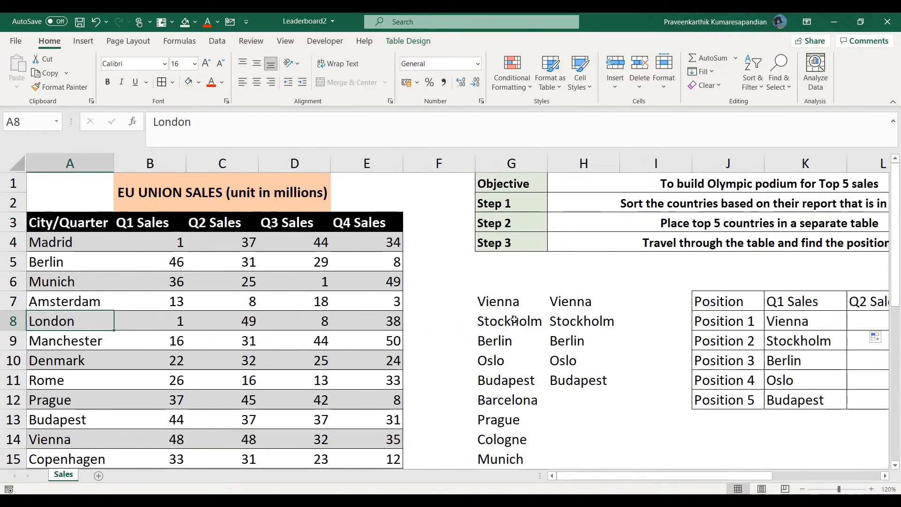
key(Up)
key(Up)
key(Up)
key(Up)
key(Up)
key(Down)
key(Right)
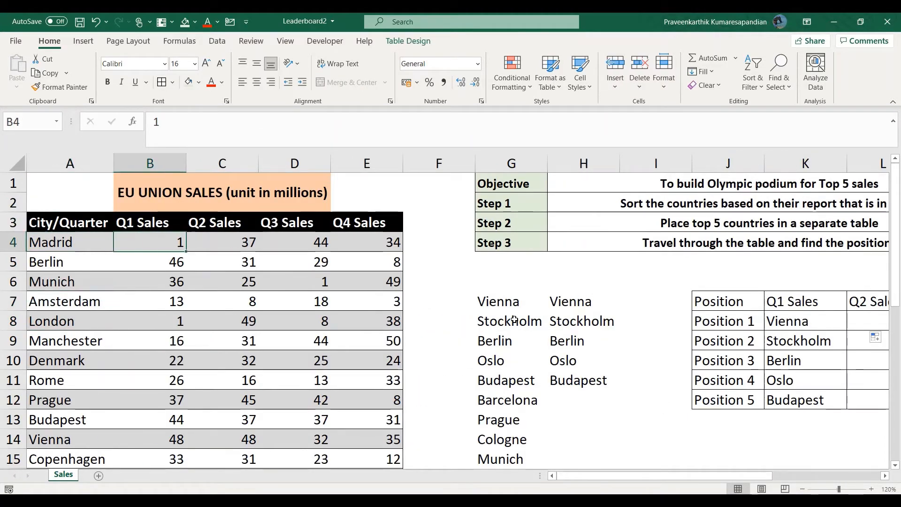
key(Left)
key(Right)
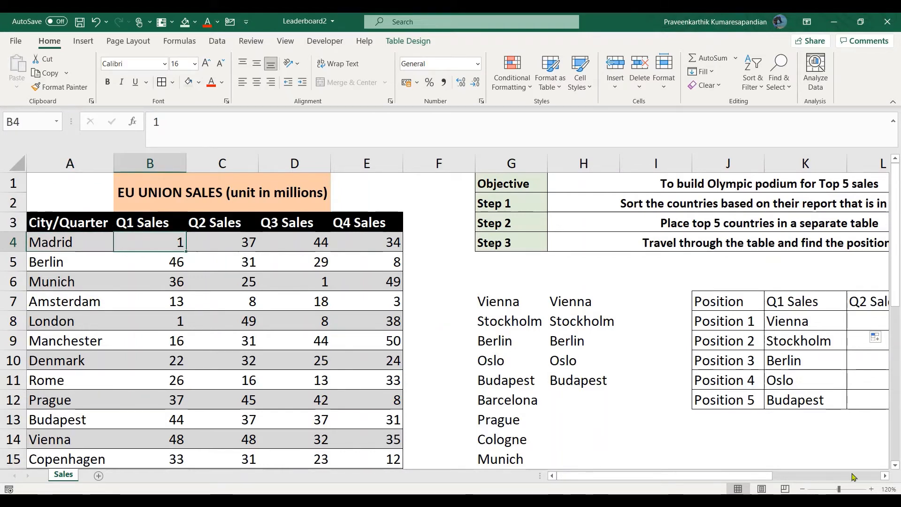
- Compare the SORTBY array column in K8 with the one in the filled L8 formula
click(829, 316)
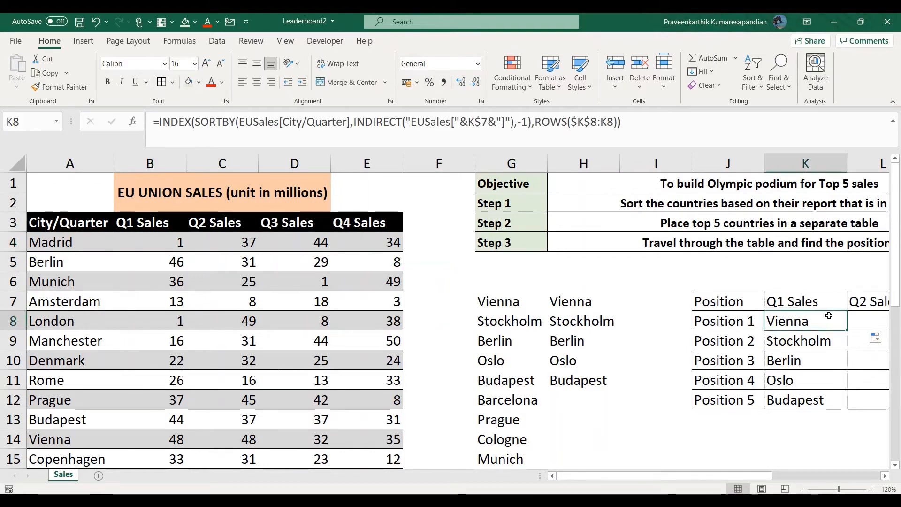
key(Right)
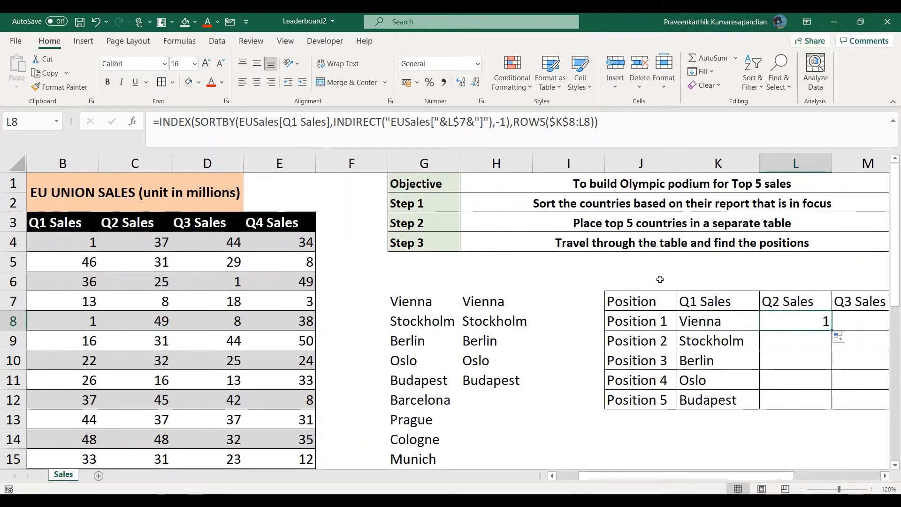
key(Left)
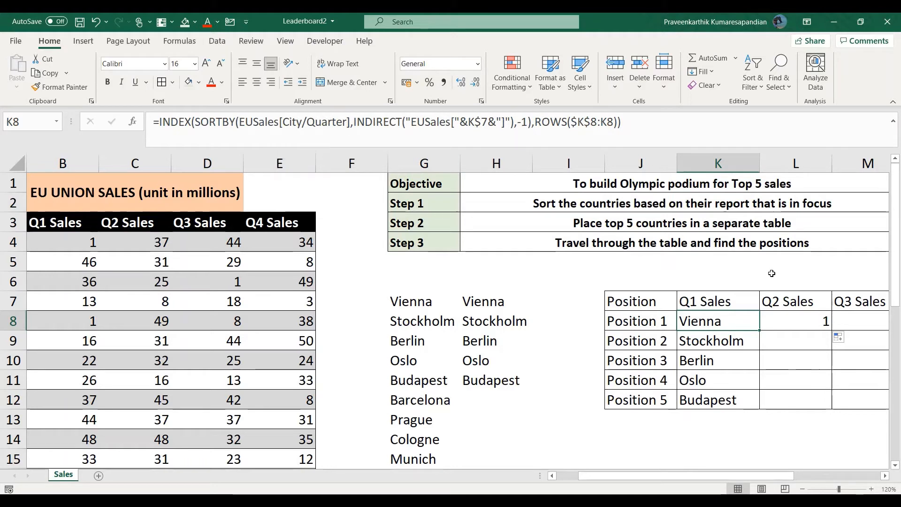
click(788, 323)
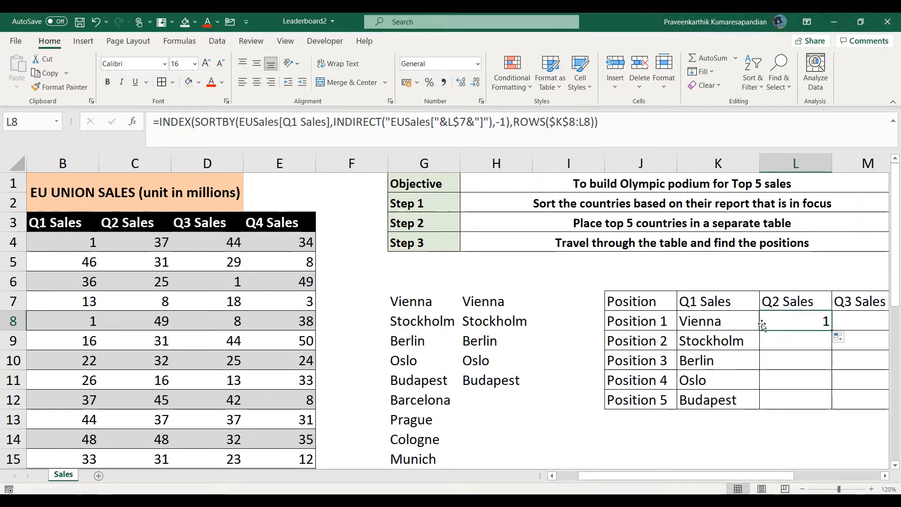
click(739, 325)
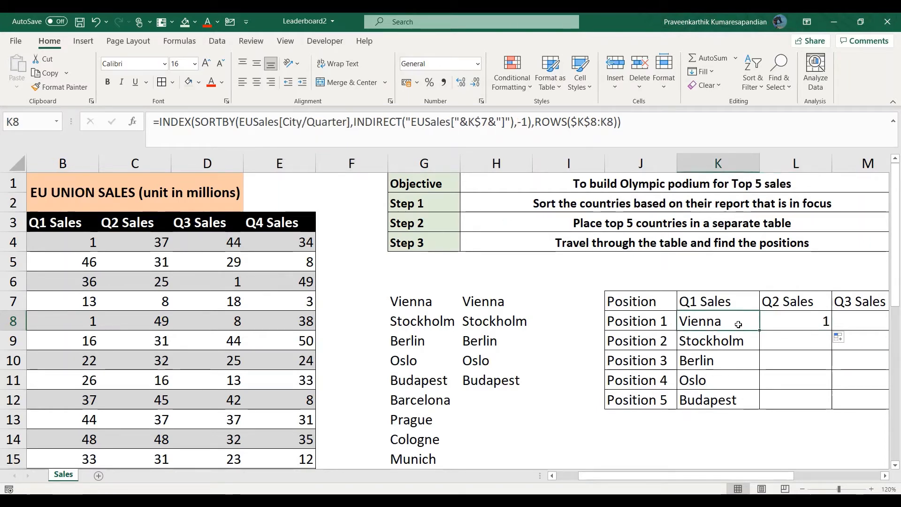
- Lock the SORTBY array column in K8 by changing its reference to EUSales[[City/Quarter]:[City/Quarter]]
click(287, 121)
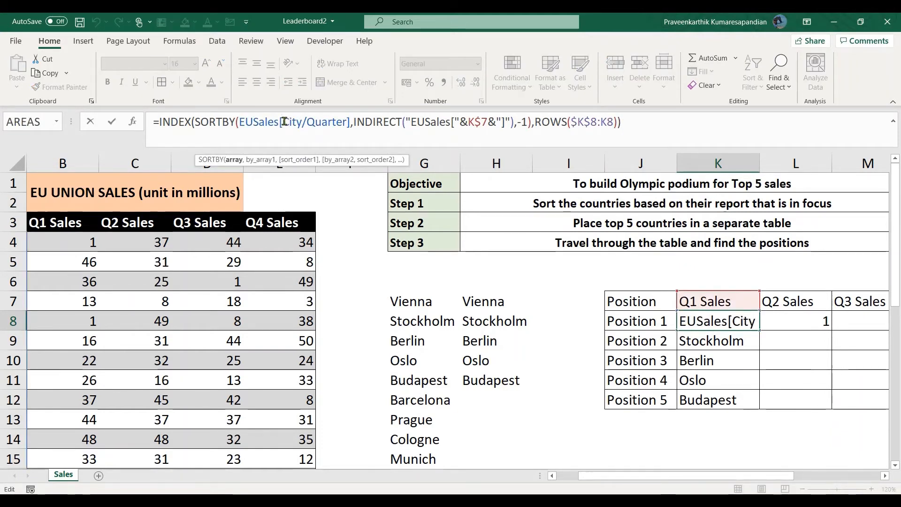
text([)
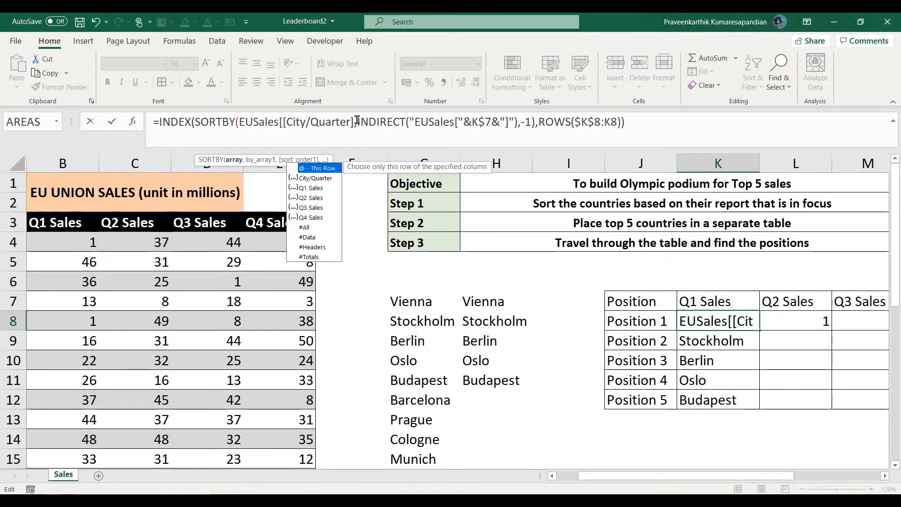
click(356, 122)
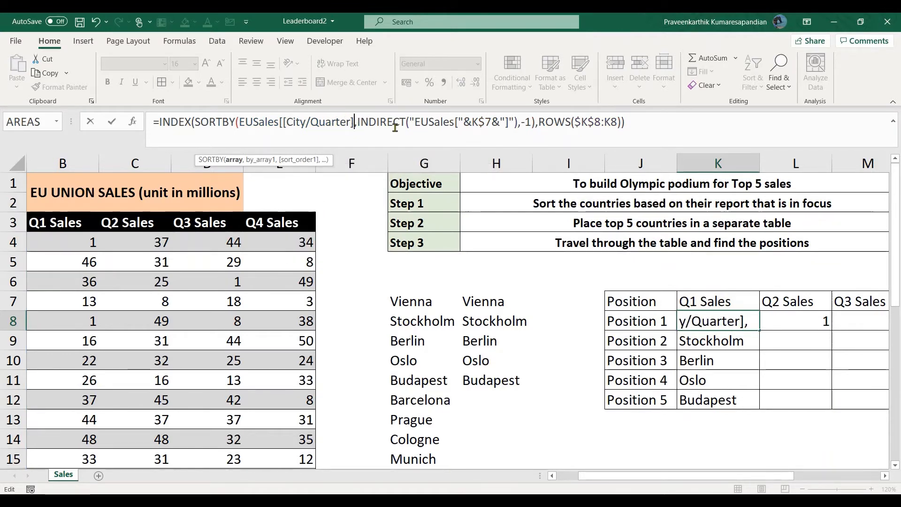
text(:)
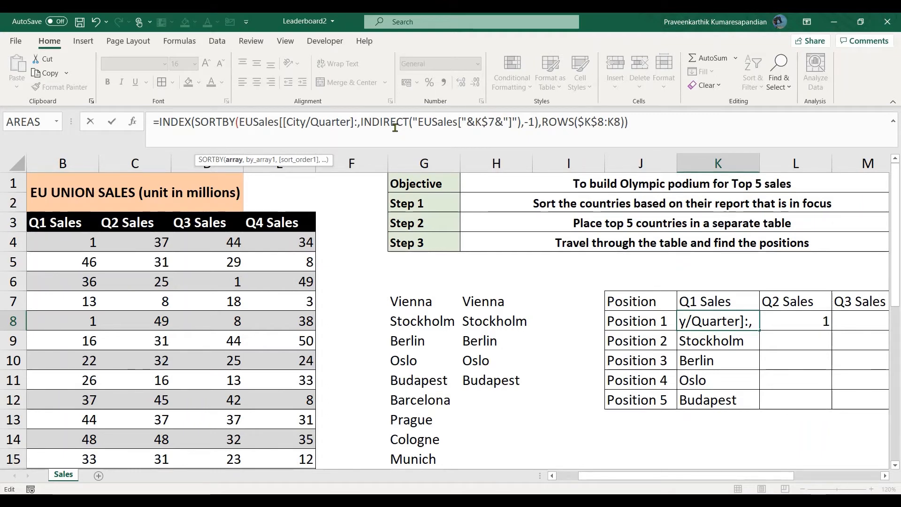
text([)
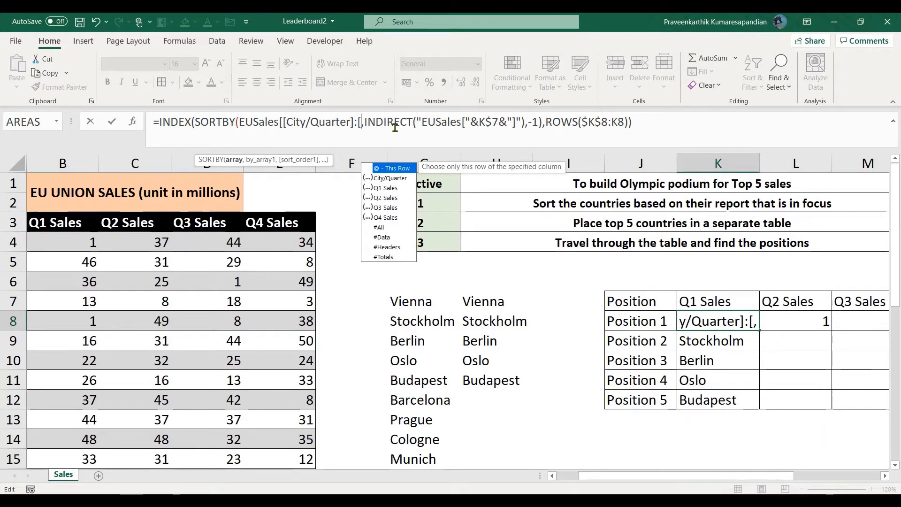
key(Tab)
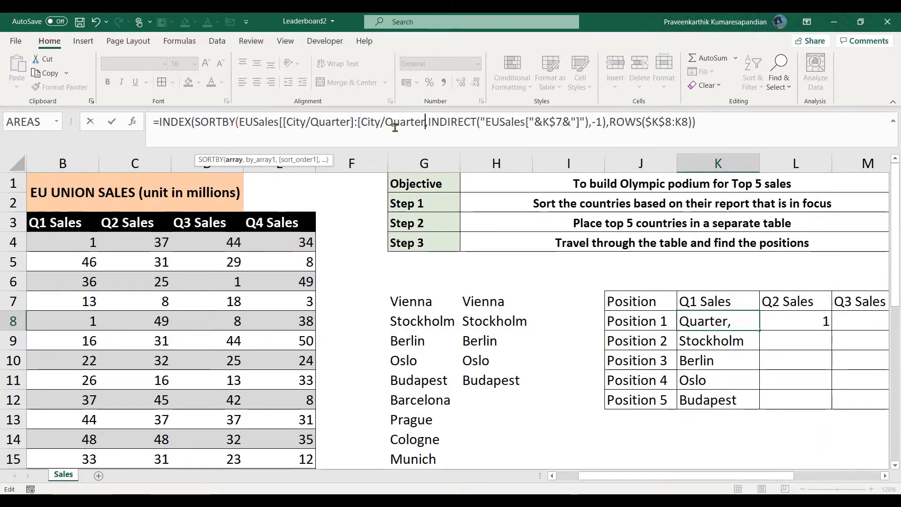
text(]])
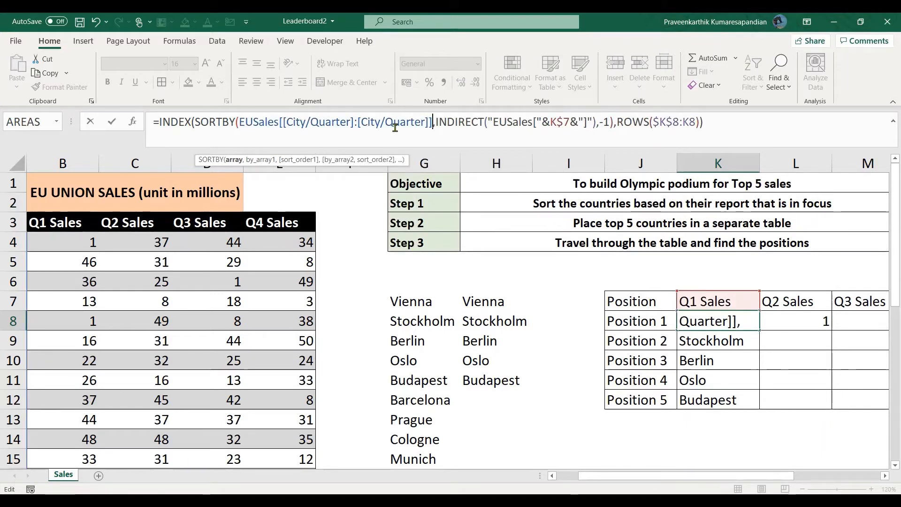
key(Return)
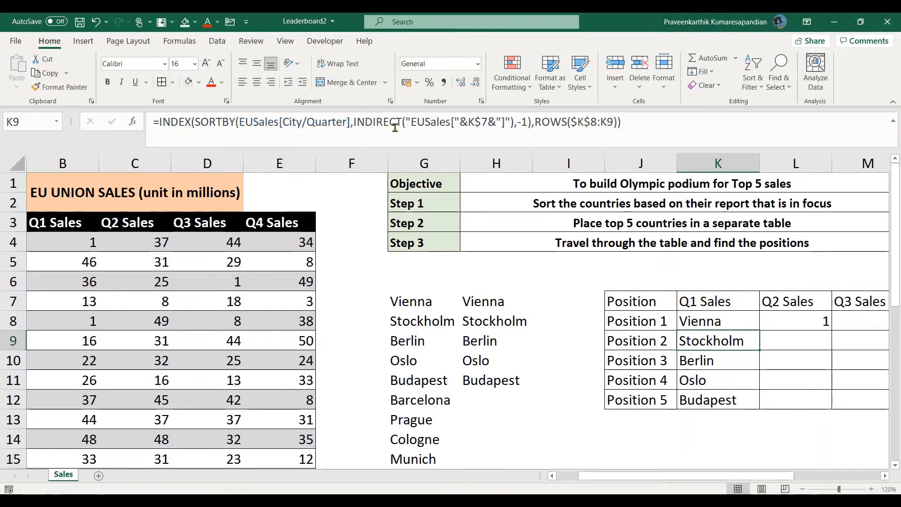
key(Up)
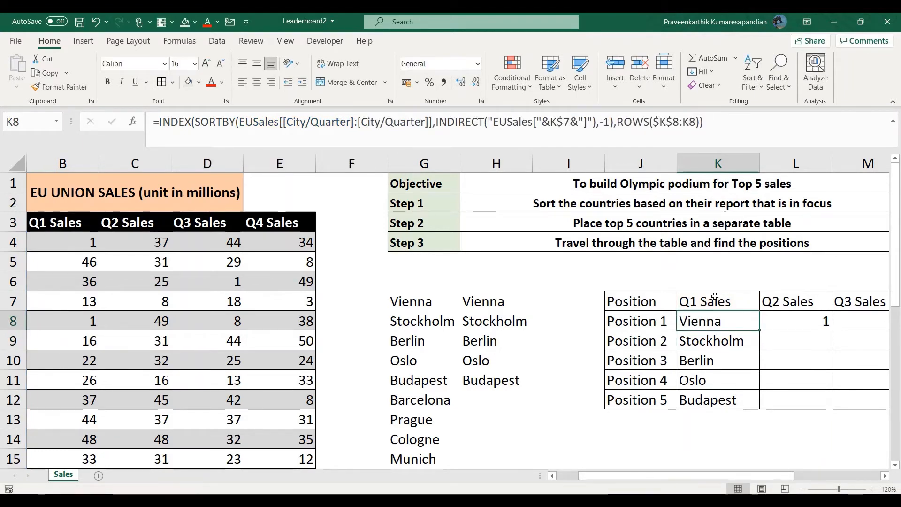
- Fill the revised K8 formula down through K12 and across into L8
double_click(759, 330)
click(745, 320)
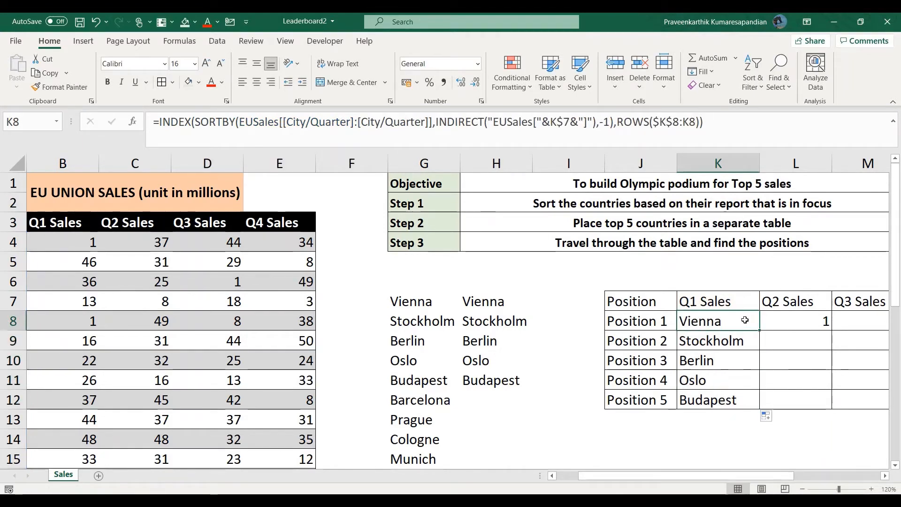
drag(761, 331, 817, 331)
- Examine the L8 formula, then look through the source table's Q1 Sales column from London's row to the last city
click(804, 325)
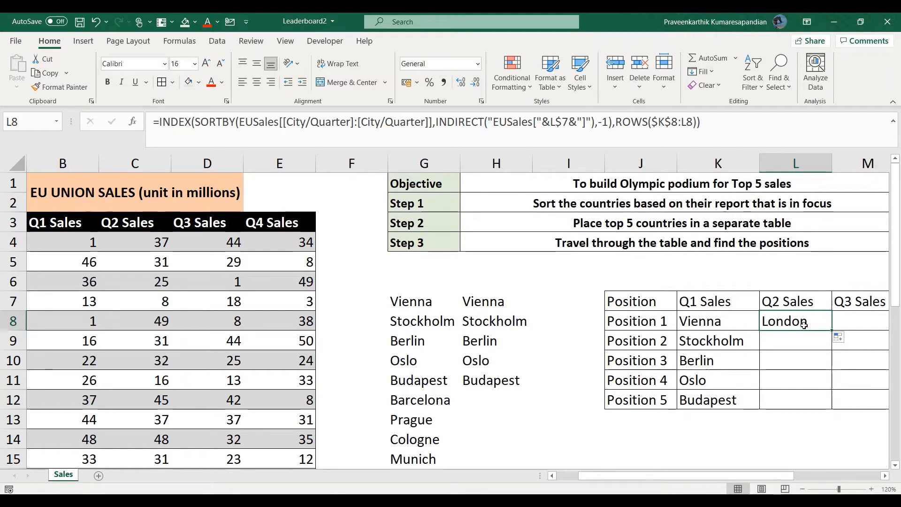
key(Left)
key(Home)
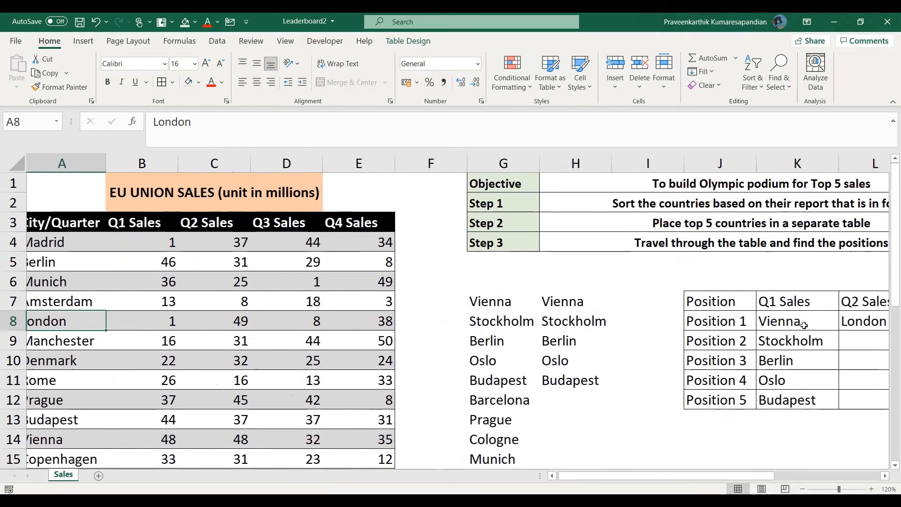
key(Right)
key(Down)
key(Down)
key(Down)
key(Down)
key(Down)
key(Down)
key(Down)
key(Down)
key(Down)
key(Down)
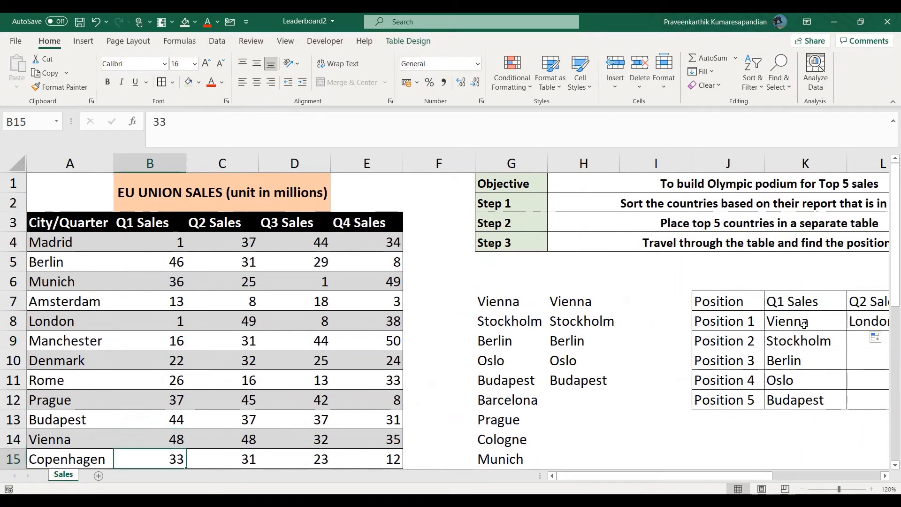
key(Down)
key(Down)
key(Down)
key(Up)
key(Down)
key(Down)
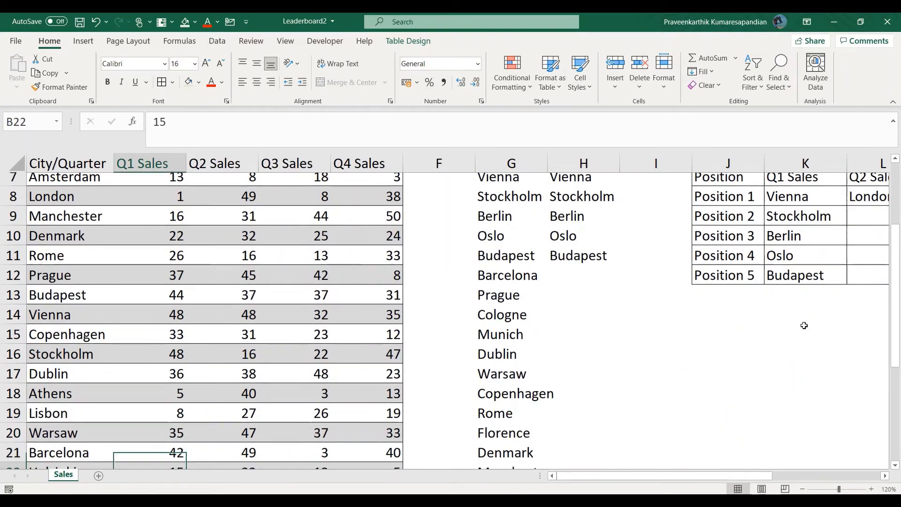
key(Down)
key(Down)
key(Down)
key(Down)
key(Down)
key(Down)
key(Down)
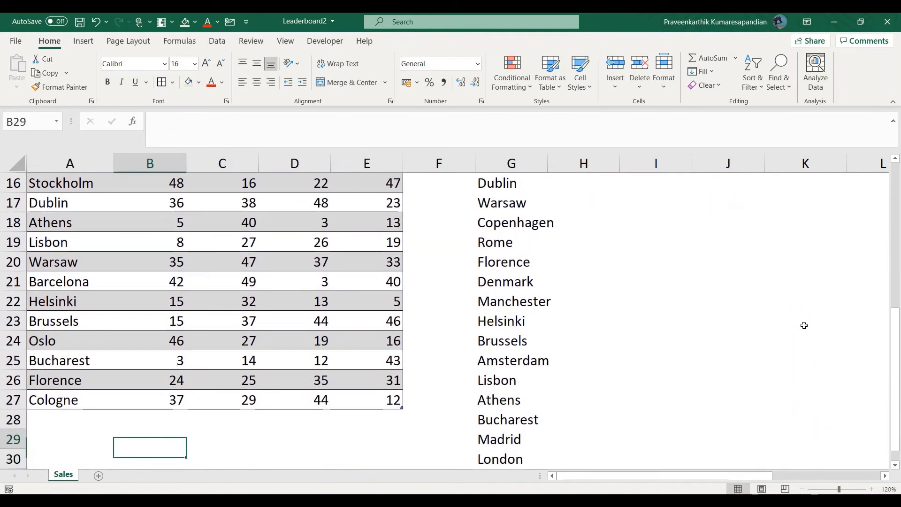
- Look up London's Q2 Sales value in the source table to check the city returned in L8
key(Up)
key(Up)
key(Up)
key(Up)
key(Up)
key(Up)
key(Up)
key(Up)
key(Up)
key(Up)
key(Up)
key(Up)
key(Up)
key(Up)
key(Up)
key(Up)
key(Up)
key(Up)
key(Up)
key(Up)
key(Up)
key(Up)
key(Up)
key(Down)
key(Down)
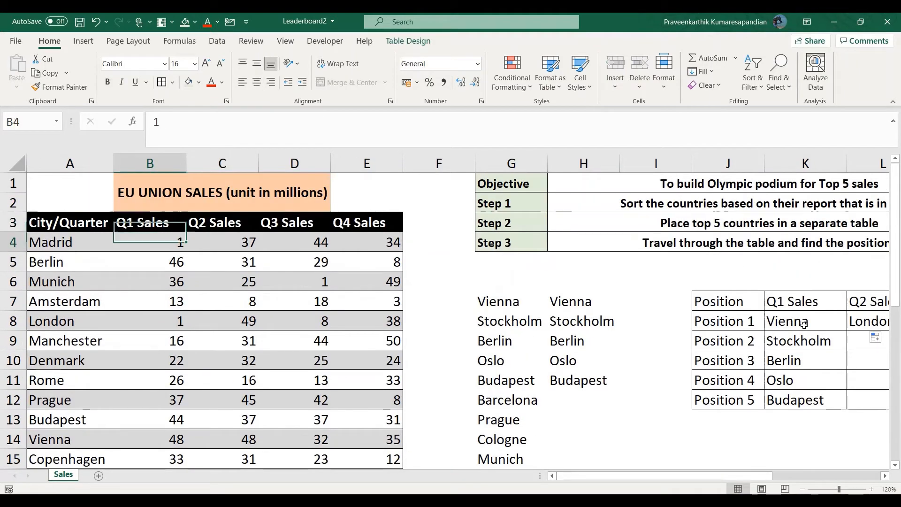
key(Down)
key(Down)
key(Down)
key(Down)
key(Right)
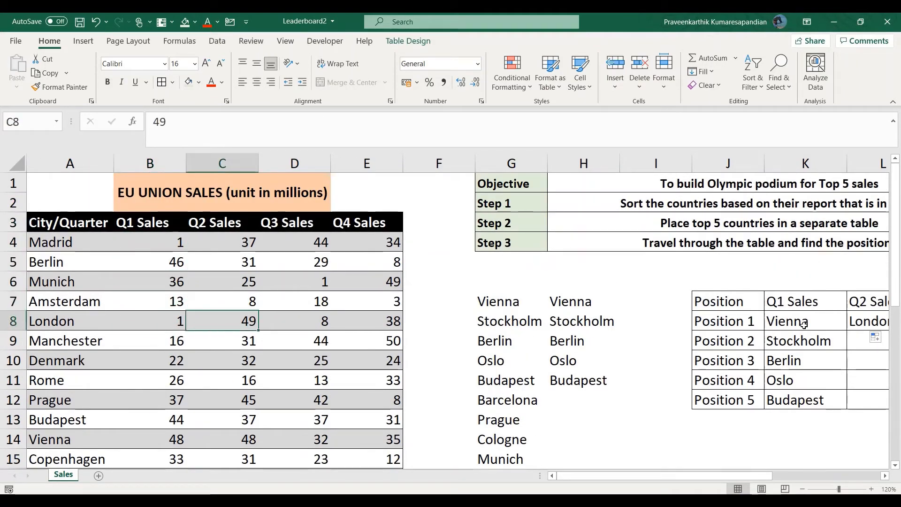
- Fill the L8 formula down the Q2 Sales column of the leaderboard through L12
key(Right)
key(Right)
key(Right)
key(Right)
key(Right)
key(Right)
key(Right)
key(Right)
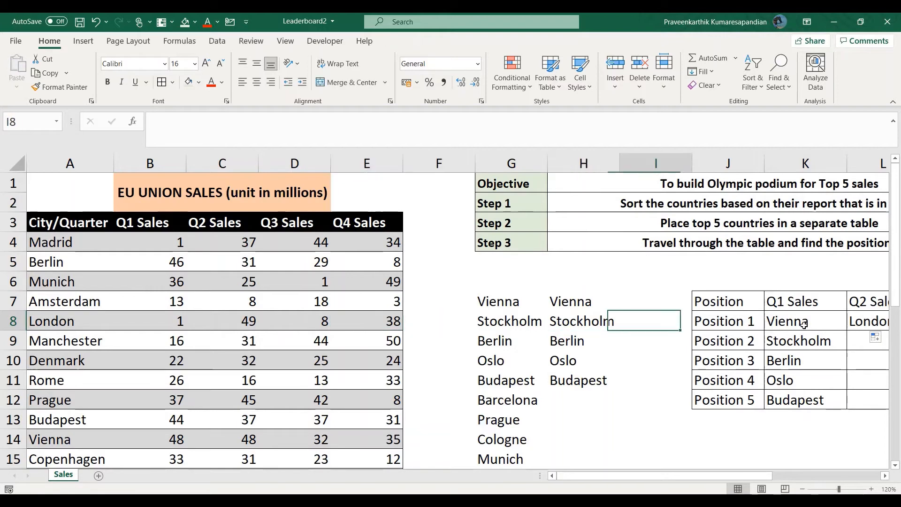
key(Right)
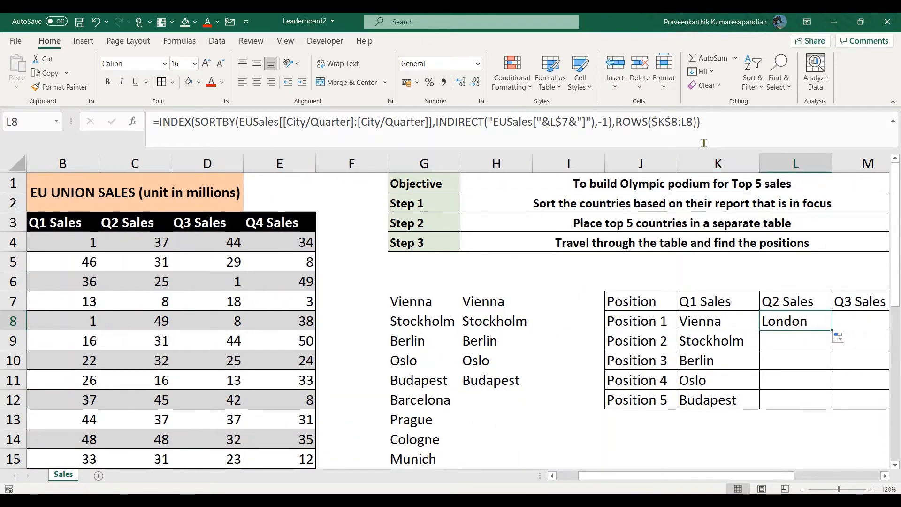
drag(833, 331, 834, 401)
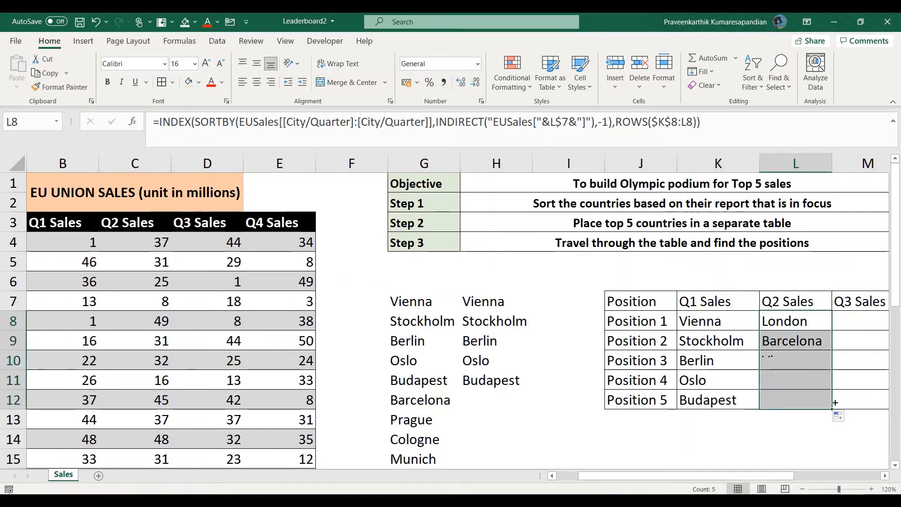
- Enter the K8 formula into the whole leaderboard range K8:N12 at once, covering Q1 to Q4 Sales
click(798, 323)
click(742, 328)
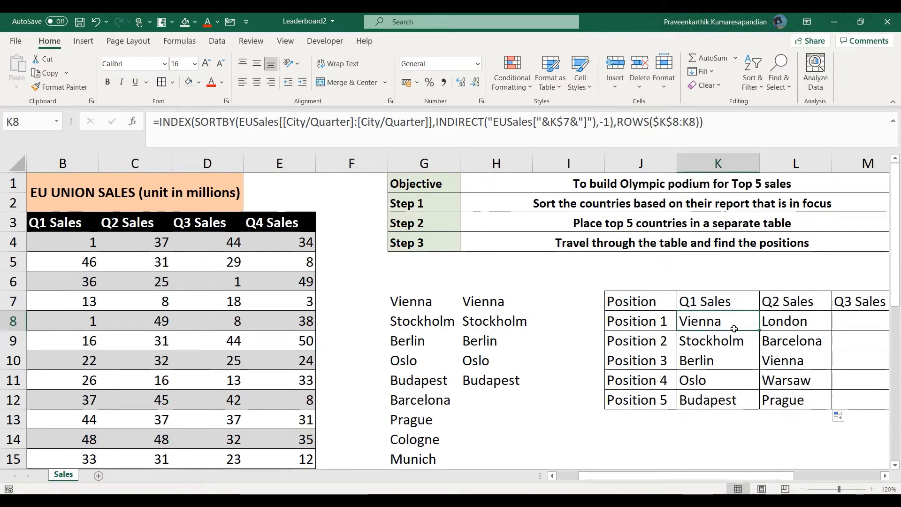
key(Right)
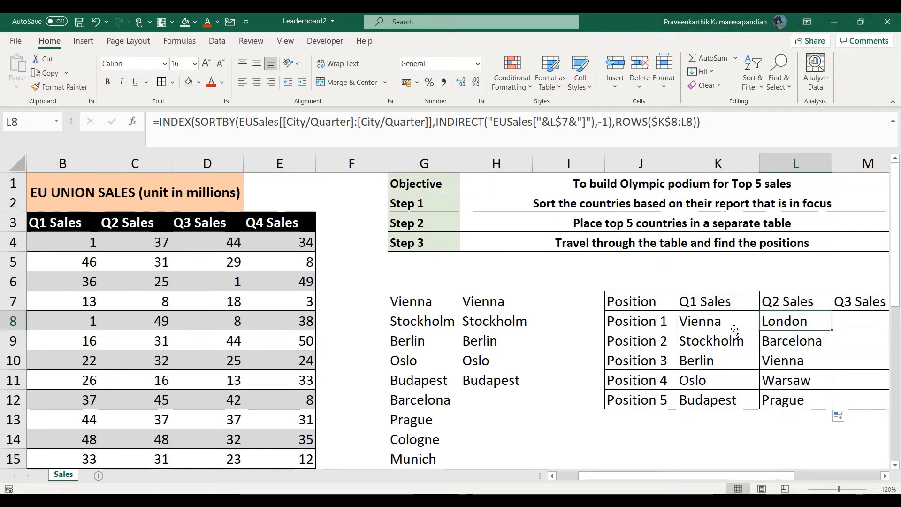
key(Down)
key(Up)
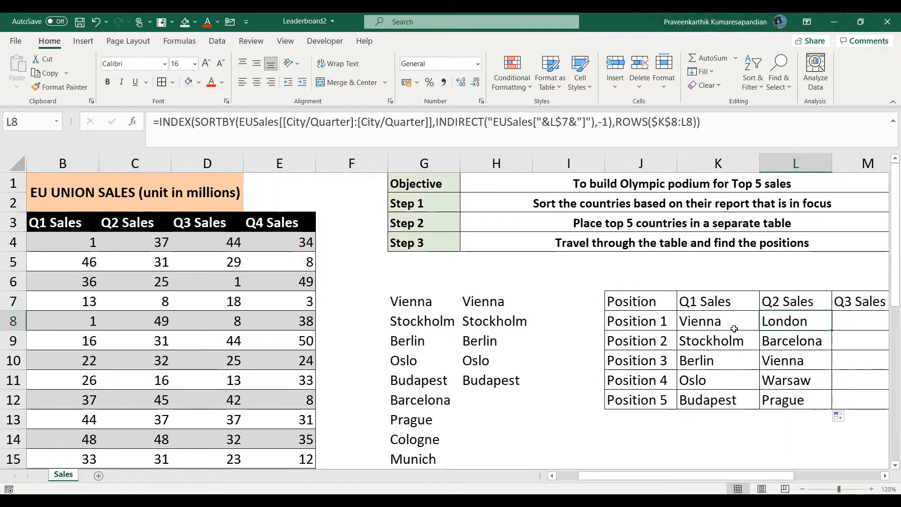
drag(735, 328, 735, 329)
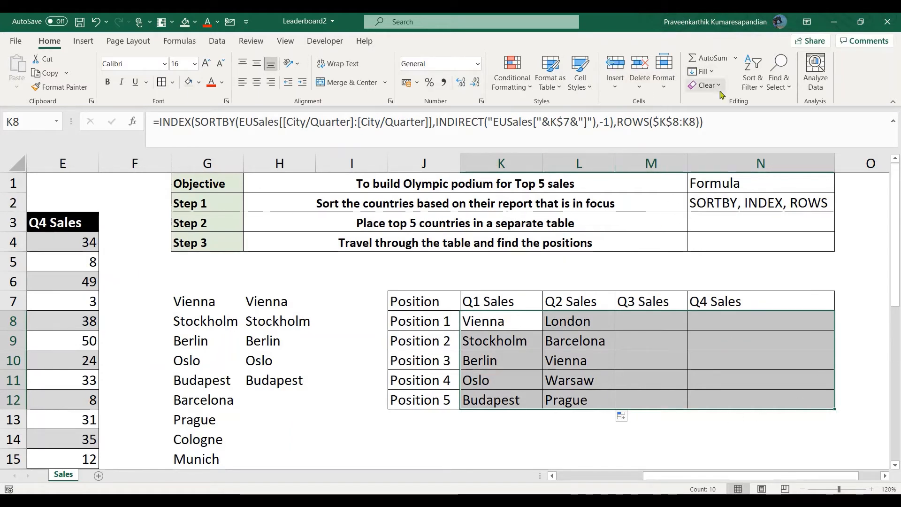
click(718, 122)
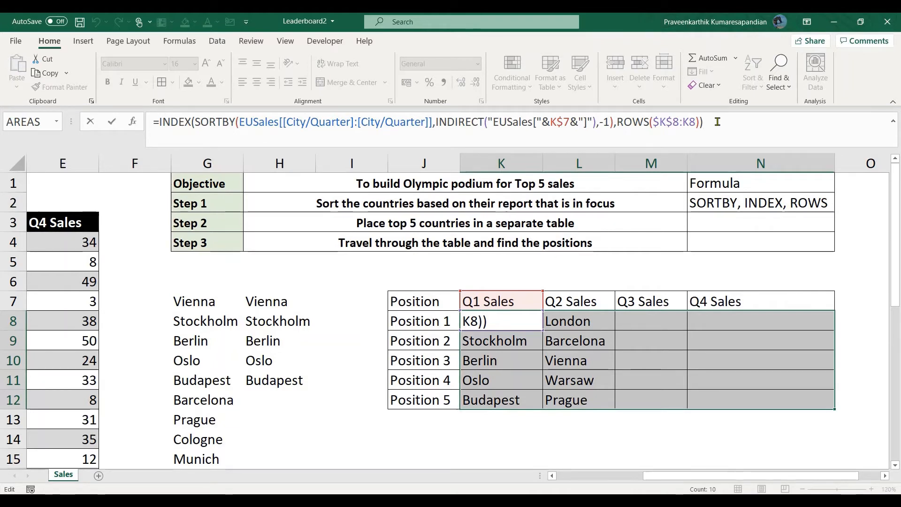
key(ctrl+Return)
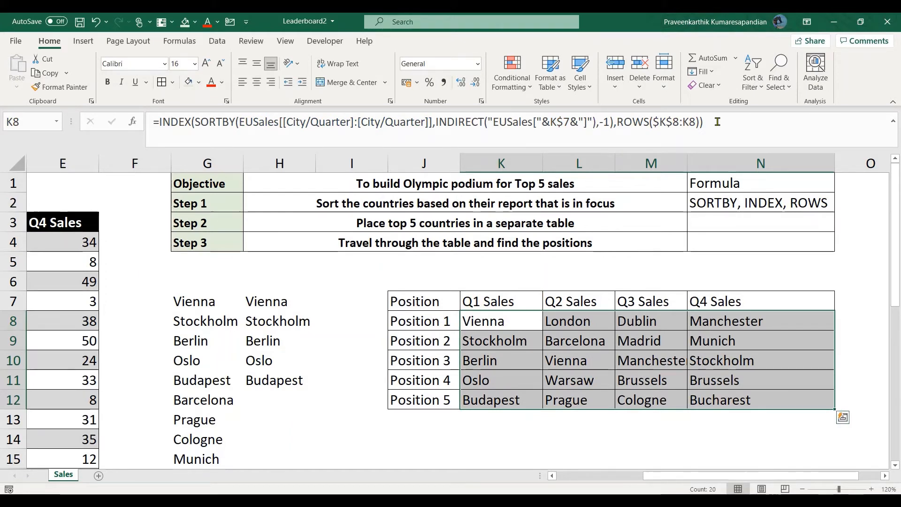
- Examine how the quarter header and ROWS references shift across the leaderboard's Position 1 formulas
key(Right)
key(Right)
key(Right)
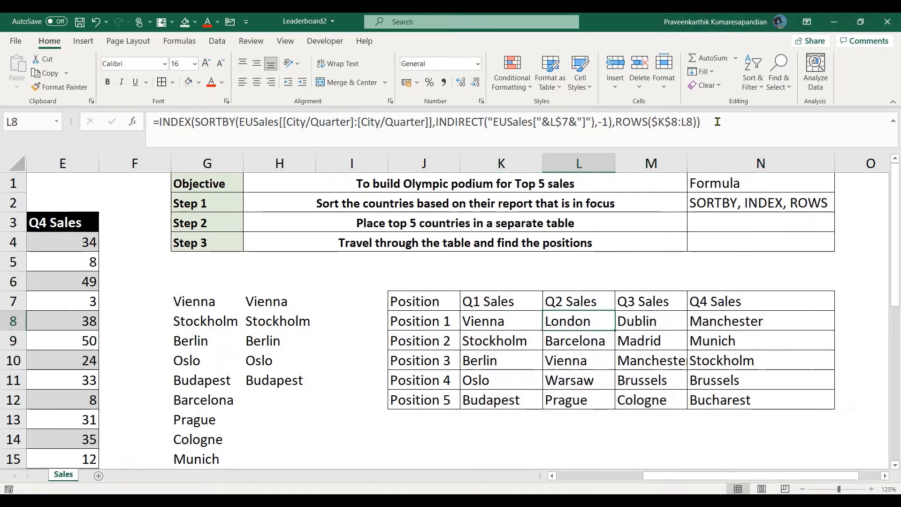
key(Left)
key(Left)
key(Left)
key(Left)
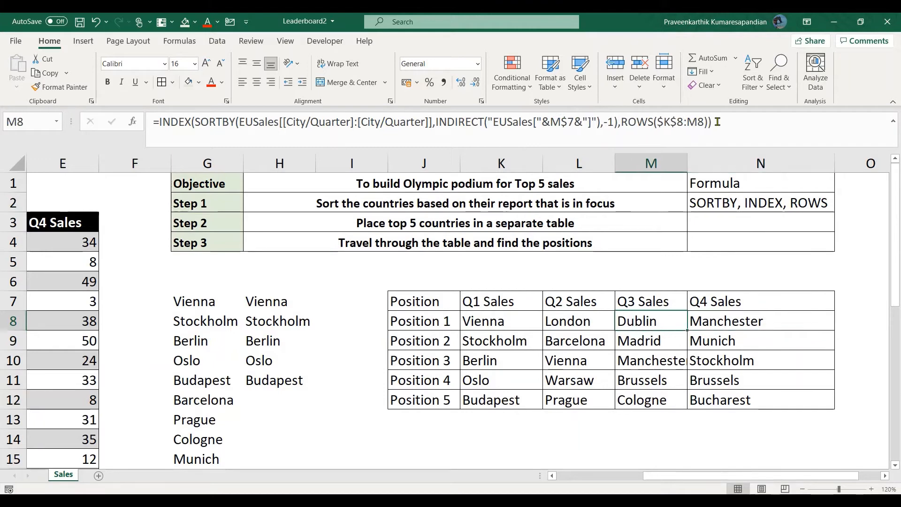
key(Left)
key(Left)
key(Left)
key(Right)
key(Right)
key(Right)
key(Right)
key(Right)
key(Right)
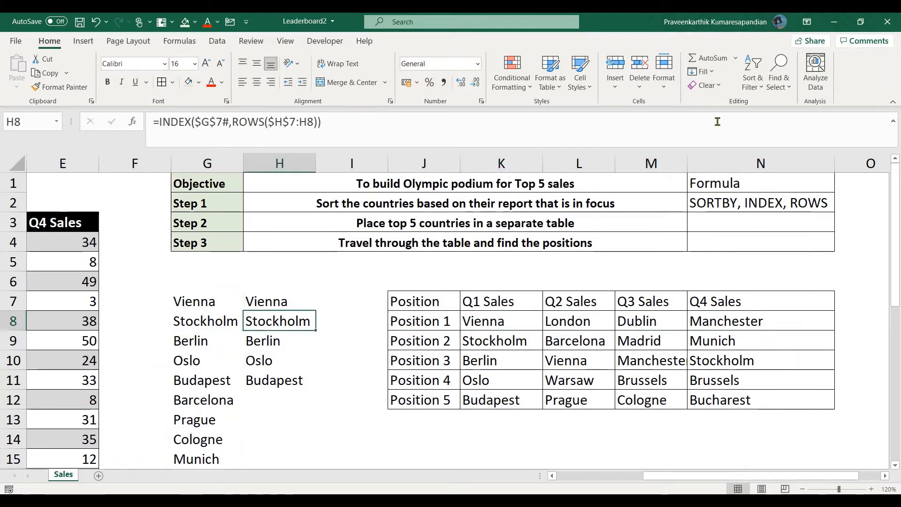
- Look up Dublin's Q3 Sales value in the source table to check the Q3 first-place result
key(Left)
key(Left)
key(Left)
key(Left)
key(Left)
key(Left)
key(Left)
key(Left)
key(Left)
key(Left)
key(Left)
key(Left)
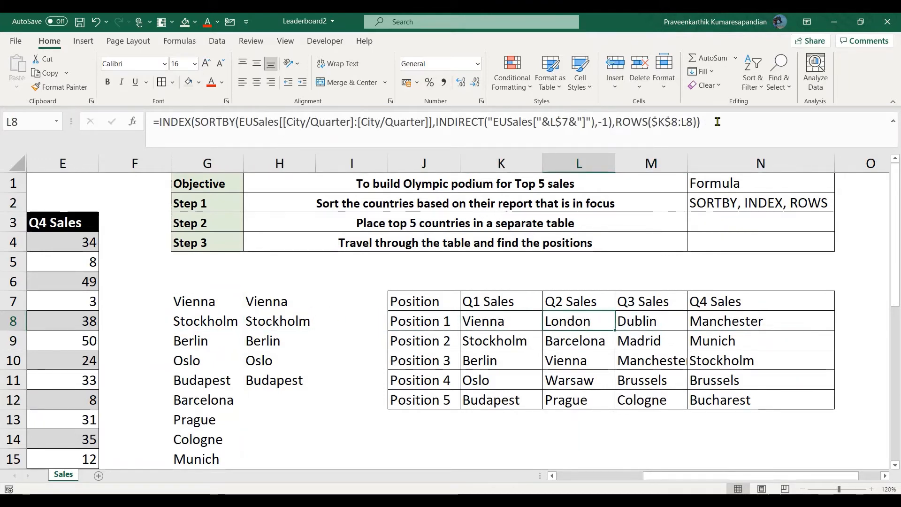
key(Down)
key(Down)
key(Down)
key(Down)
key(Down)
key(Down)
key(Down)
key(Down)
key(Down)
key(Down)
key(Down)
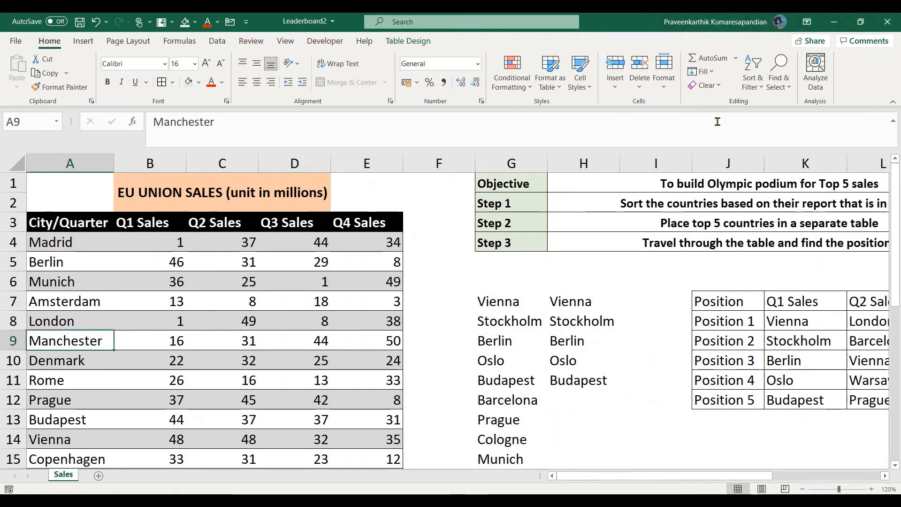
key(Up)
key(Up)
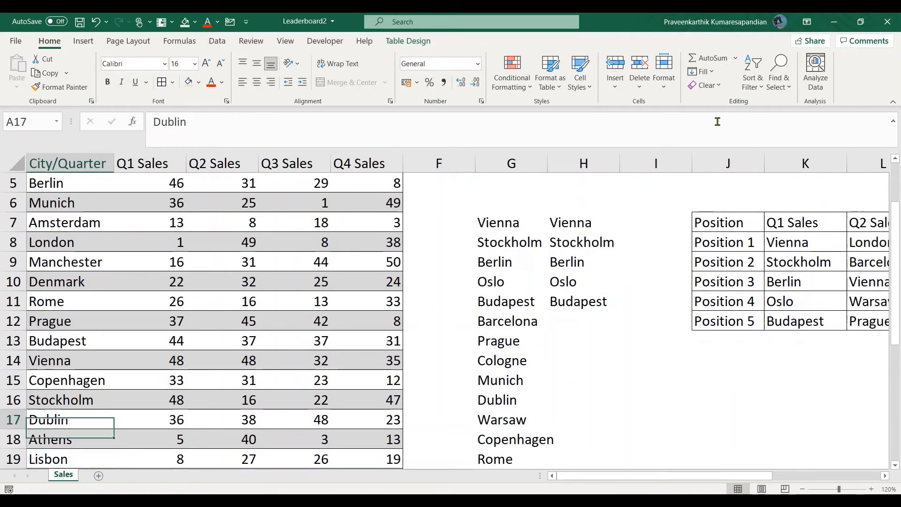
key(Right)
key(Right)
key(Right)
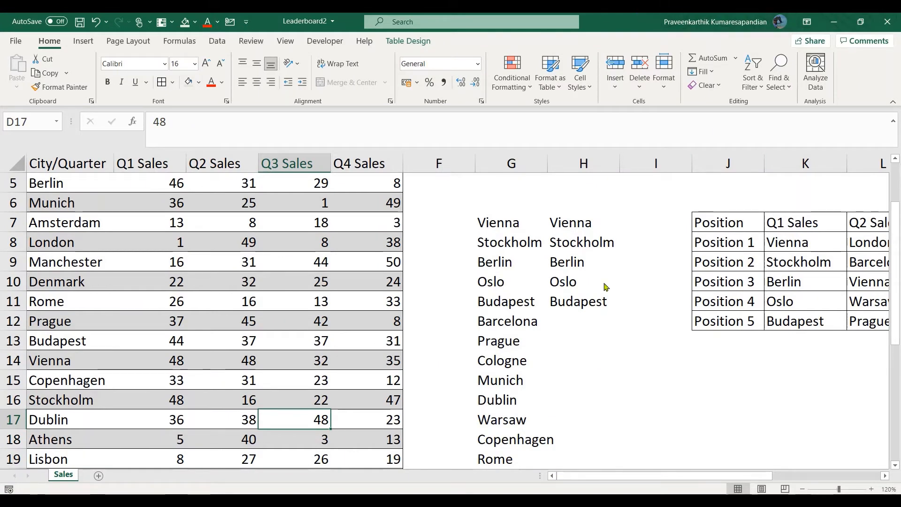
- Look through the source table's Q3 Sales column for the next highest cities to compare with the leaderboard
drag(597, 476, 569, 483)
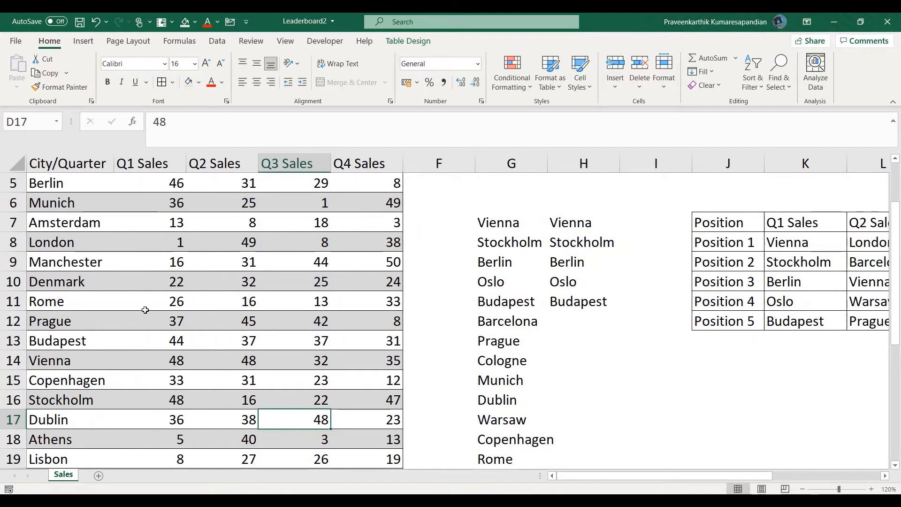
click(146, 310)
key(Up)
key(Up)
key(Up)
key(Up)
key(Up)
key(Up)
key(Up)
key(Up)
key(Up)
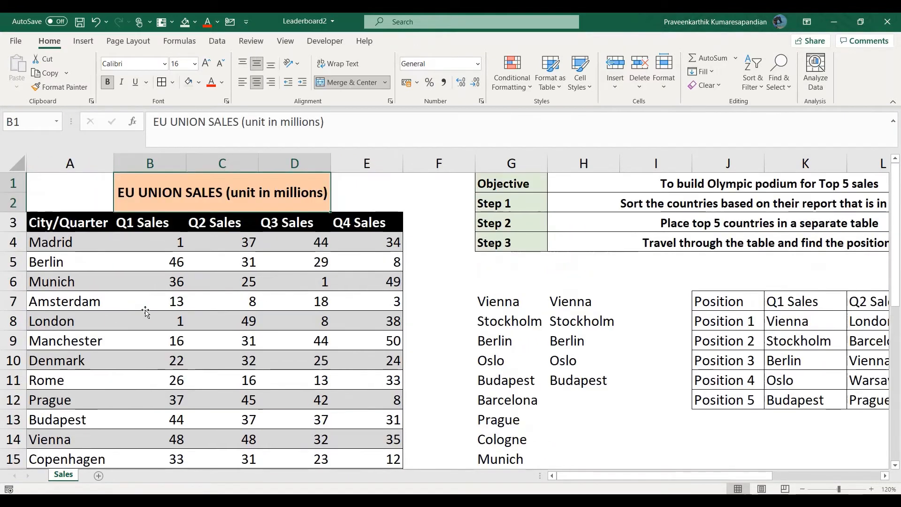
key(Down)
key(Down)
key(Right)
key(Right)
key(Down)
key(Down)
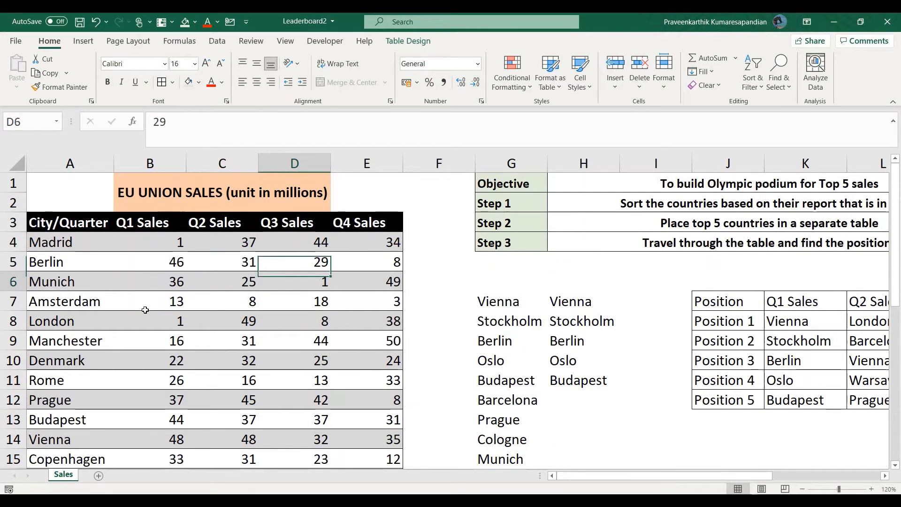
key(Down)
key(Down)
key(Down)
key(Down)
key(Down)
key(Down)
key(Down)
key(Down)
key(Down)
key(Up)
key(Up)
key(Up)
key(Up)
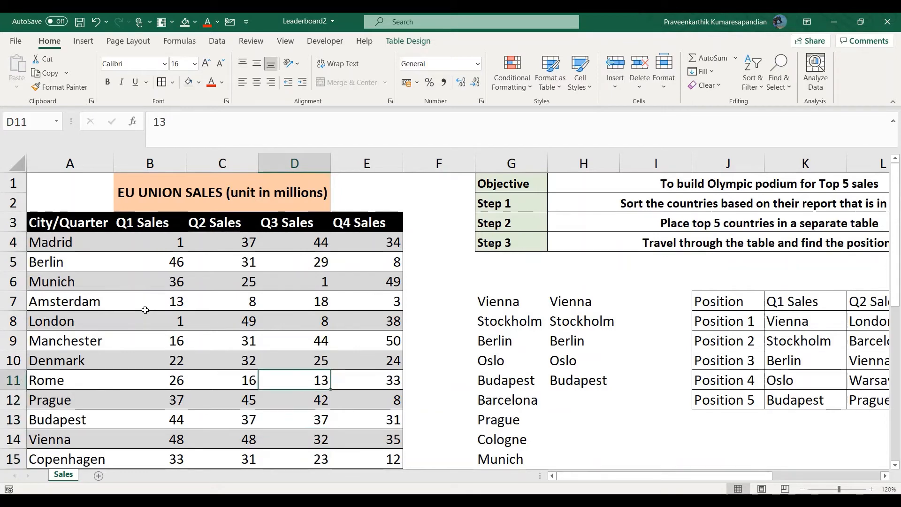
key(Up)
key(Up)
key(Right)
key(Right)
key(Right)
key(Right)
key(Right)
key(Right)
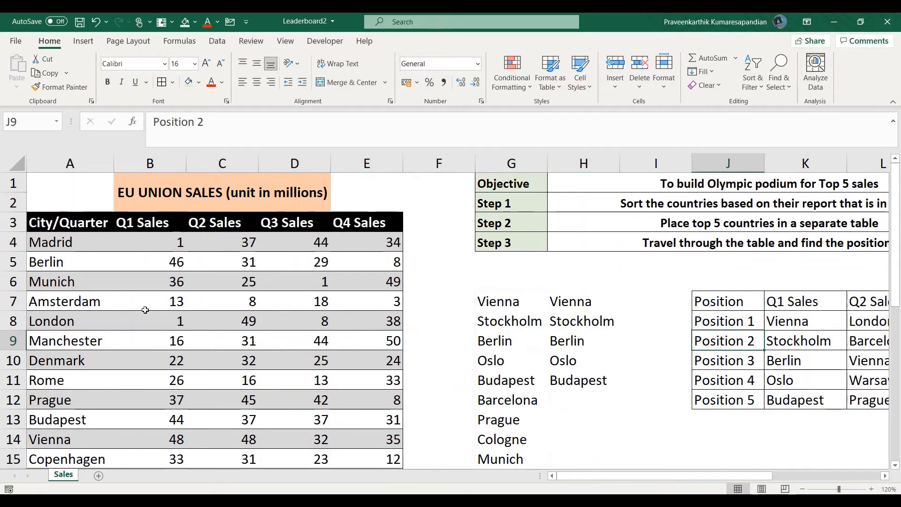
- Review the Step 2 instruction against the leaderboard and its Position 1 formulas across the quarters
key(Right)
key(Right)
key(Right)
key(Right)
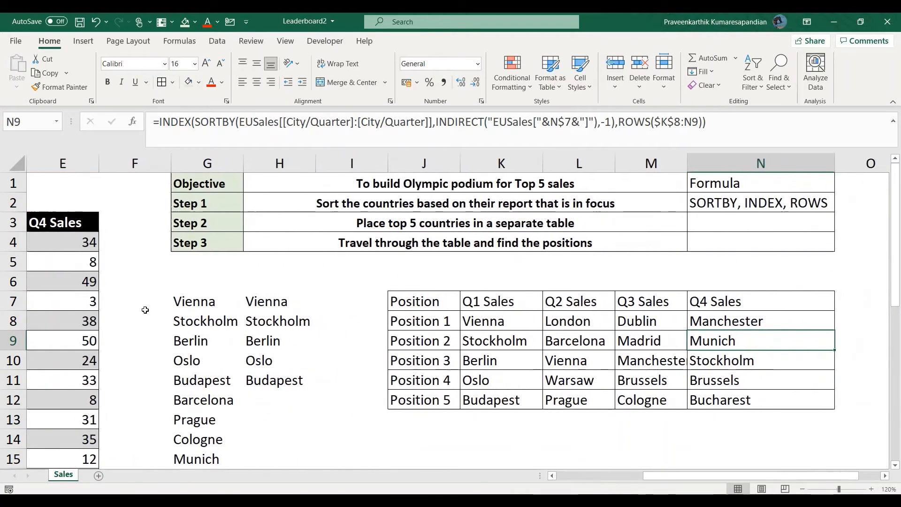
key(Left)
key(Up)
key(Up)
key(Up)
key(Up)
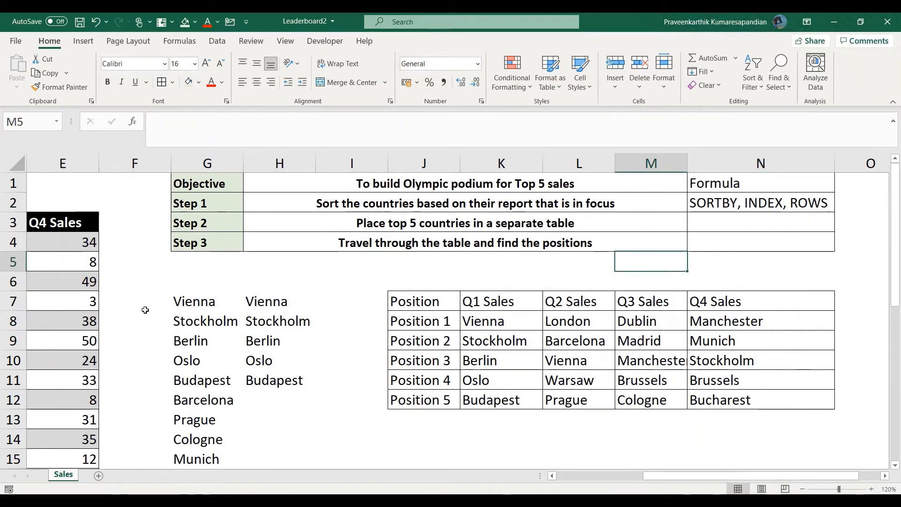
key(Up)
key(Up)
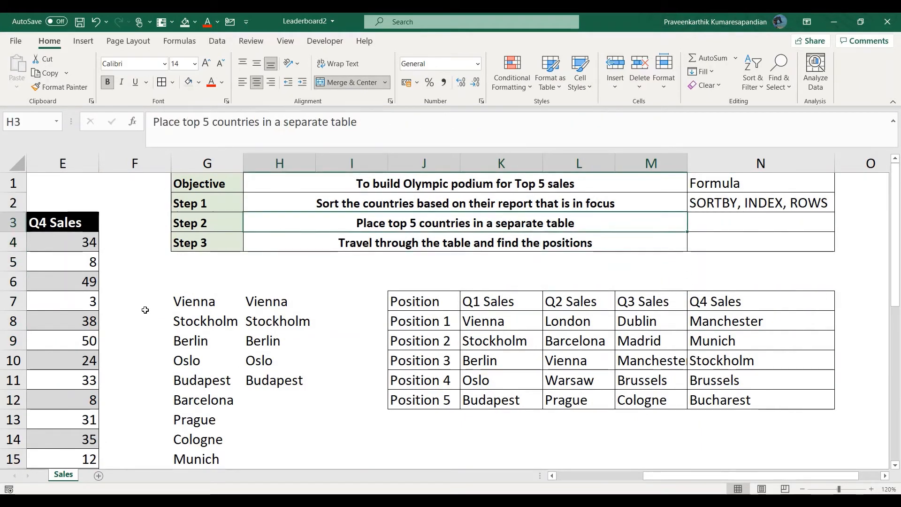
key(Down)
key(Down)
key(Down)
key(Down)
key(Down)
key(Down)
key(Up)
key(Left)
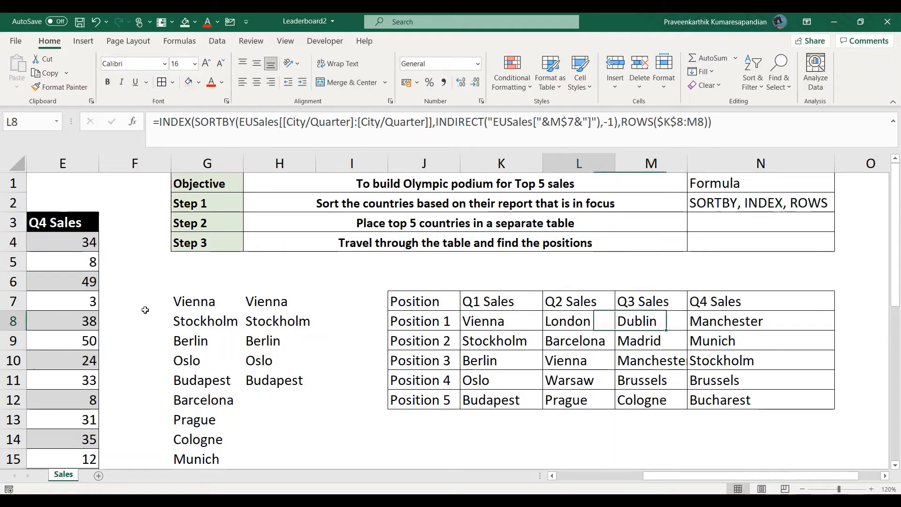
key(Left)
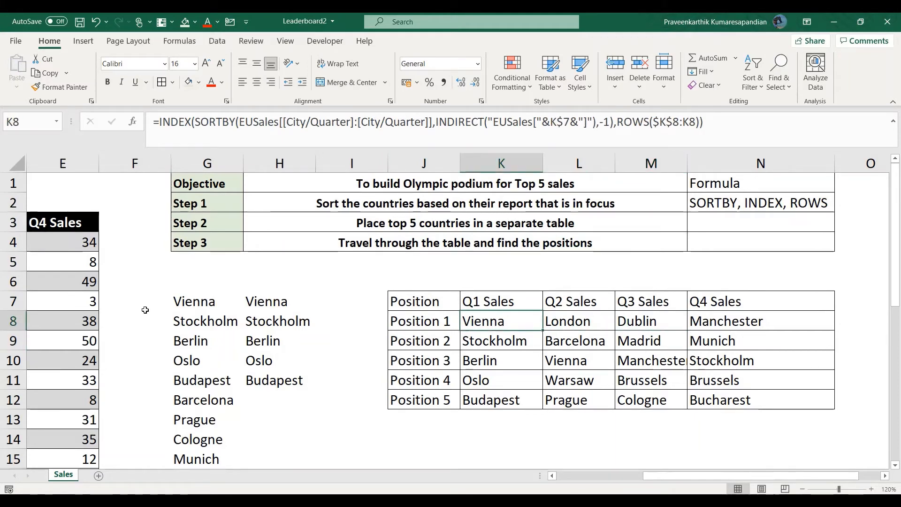
- Enter INDIRECT as the Step 2 formula in cell N3
click(714, 220)
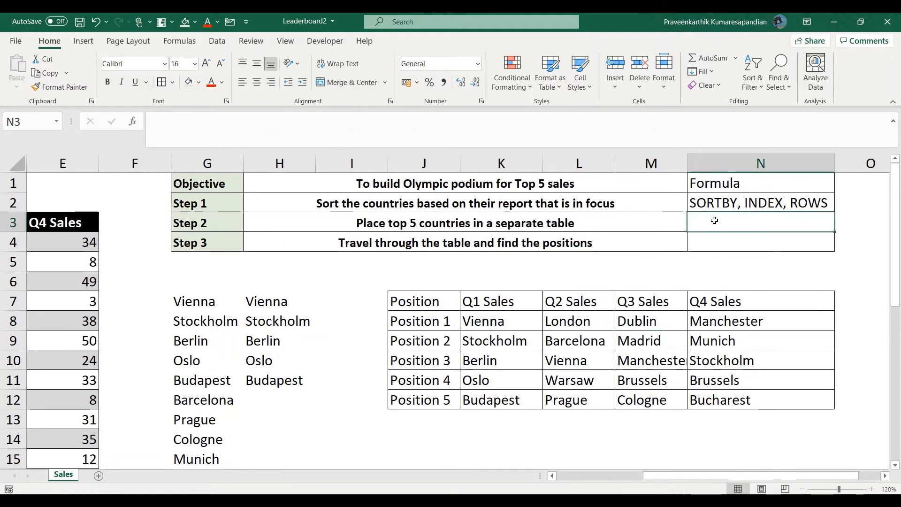
text(I)
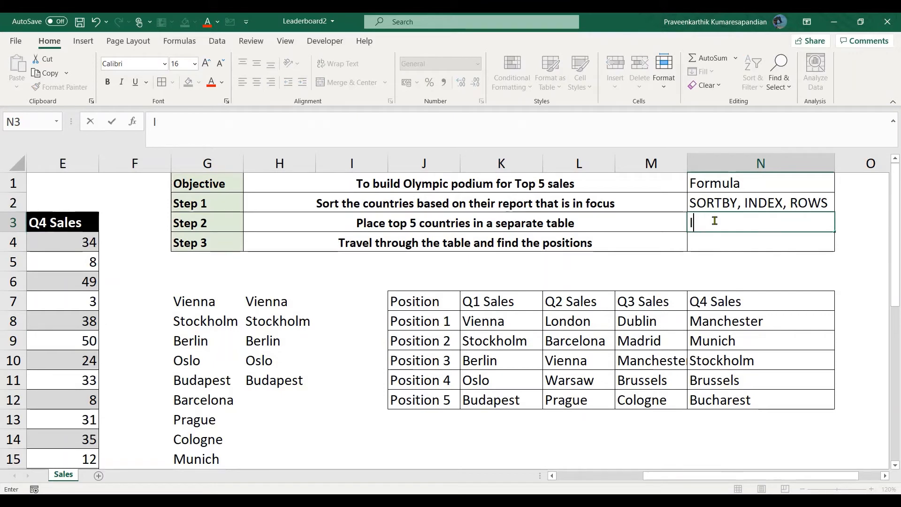
text(nND)
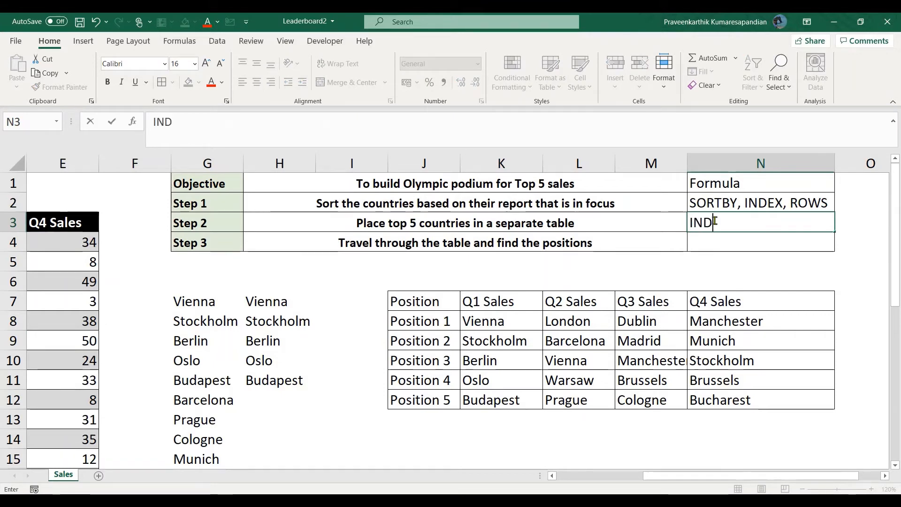
text(IRECT)
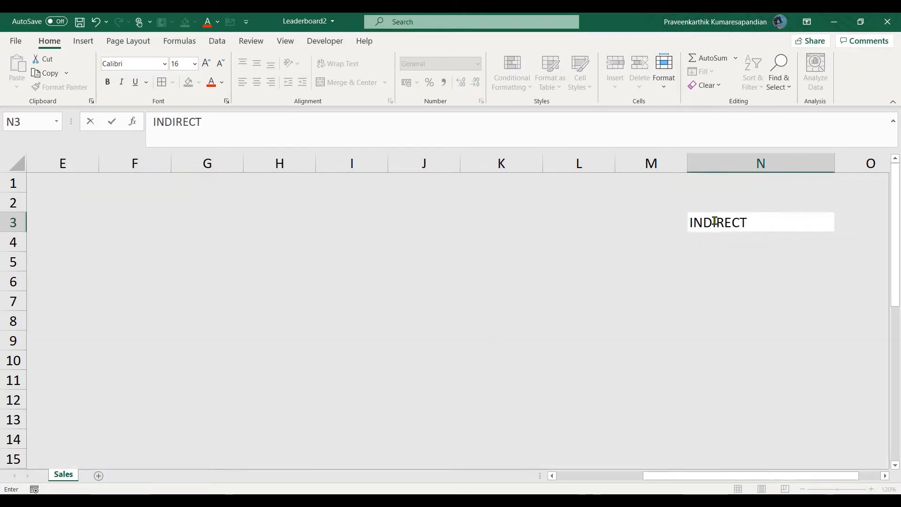
key(Return)
- Examine the leaderboard's K8 formula, its quarter header row and the Q4 Sales column formulas
click(507, 313)
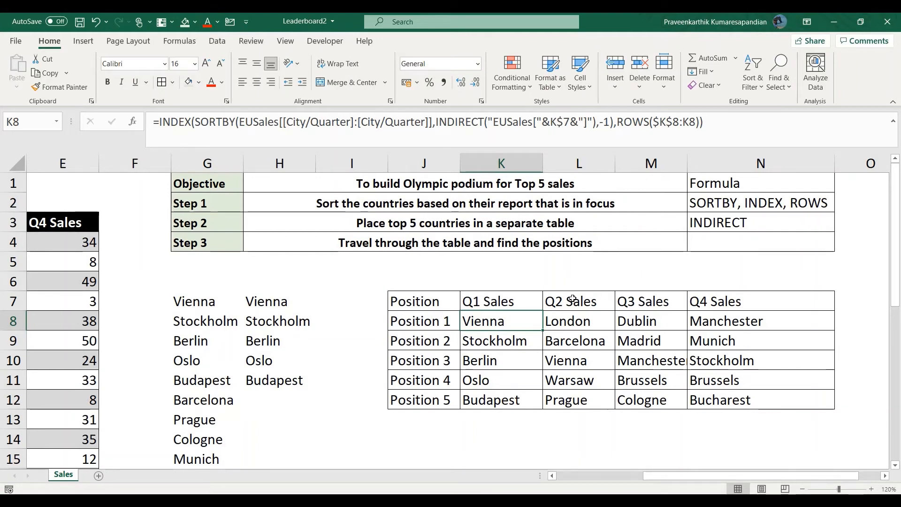
click(734, 275)
key(Left)
key(Left)
key(Left)
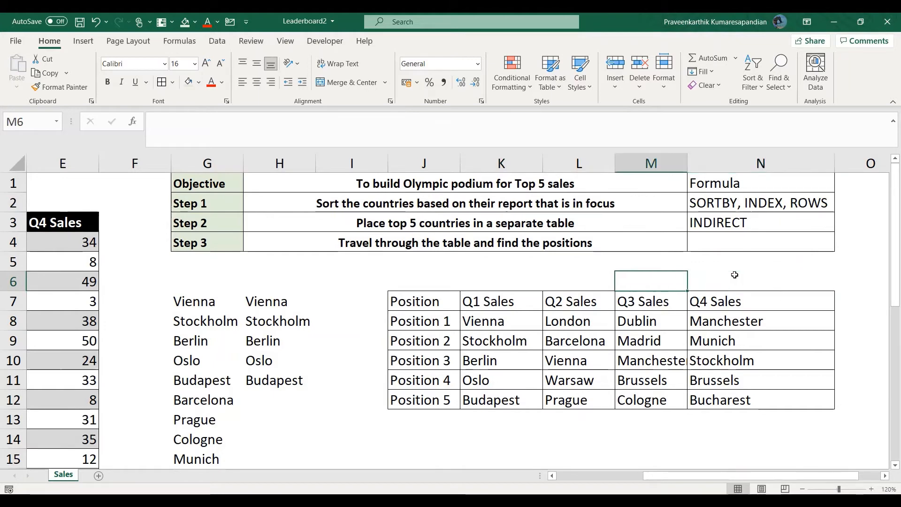
key(Down)
key(Left)
key(Right)
key(Right)
key(Right)
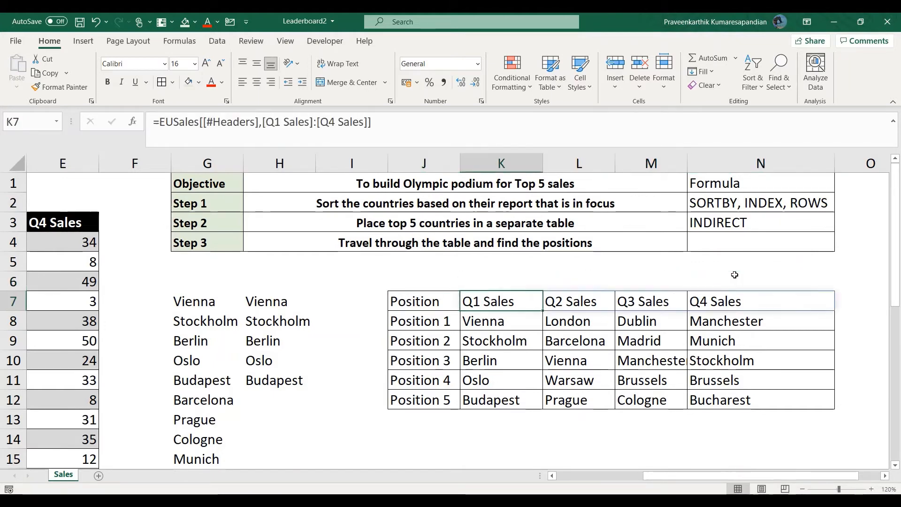
key(Right)
key(Down)
key(Down)
key(Down)
key(Down)
key(Down)
key(Down)
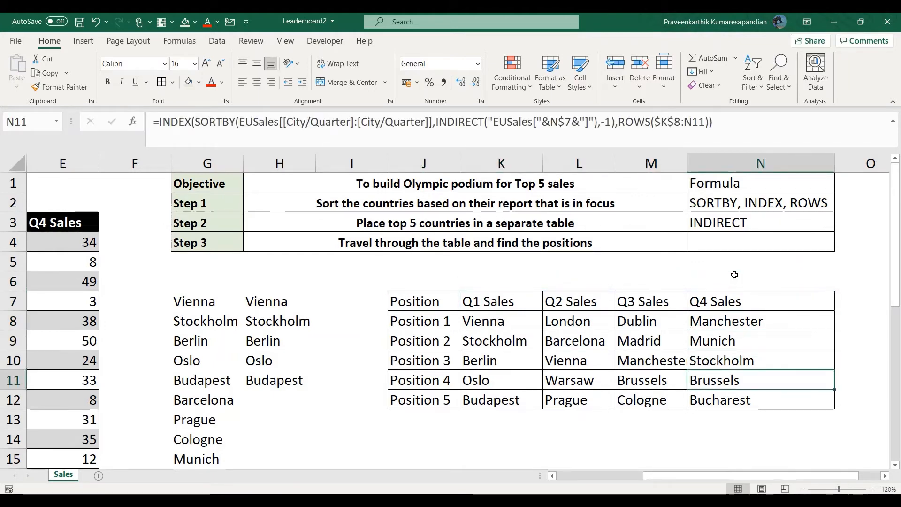
- Read the Step 3 instruction about travelling through the table and finding the positions
key(Left)
key(Up)
key(Up)
key(Up)
key(Up)
key(Up)
key(Up)
key(Up)
key(Up)
key(Up)
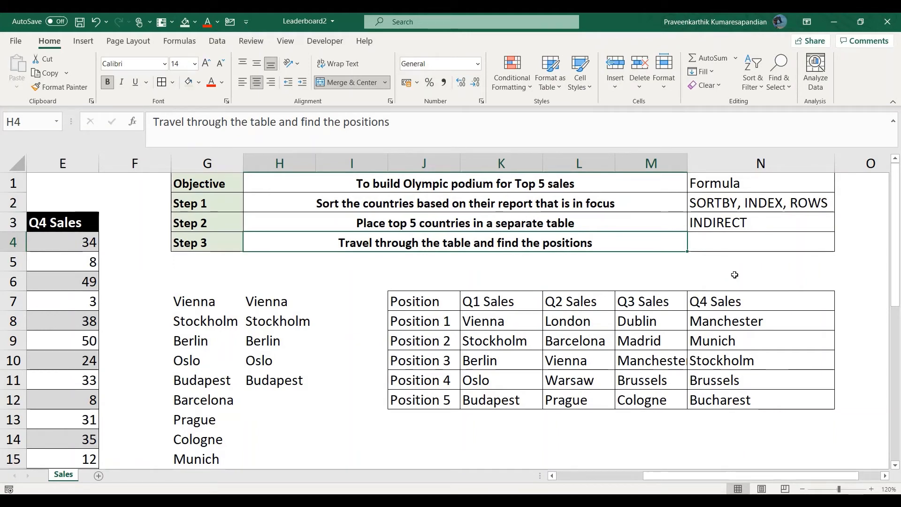
key(Down)
key(Down)
key(Down)
key(Down)
key(Down)
key(Down)
key(Down)
key(Down)
key(Down)
key(Down)
key(Down)
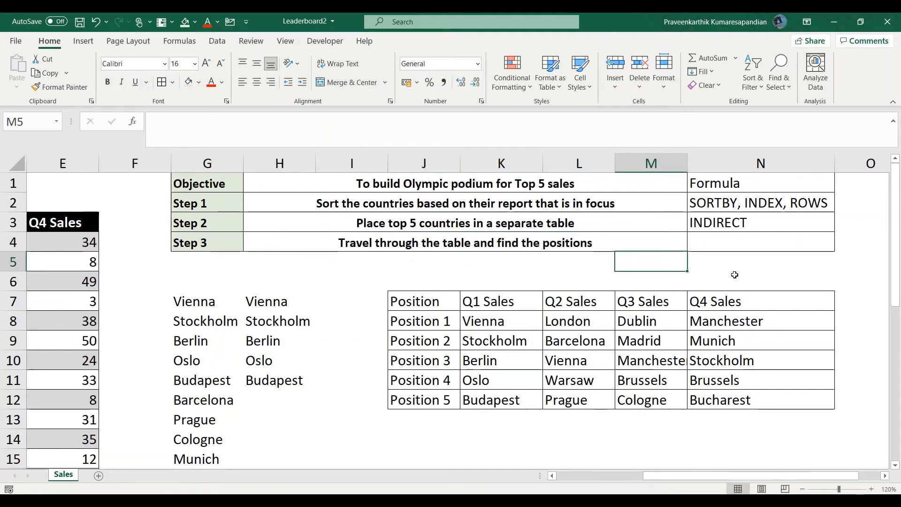
- Clear the helper city lists made with SORTBY and INDEX by deleting the contents of G7:H12
key(Left)
key(Left)
key(Left)
key(Left)
key(Left)
key(Left)
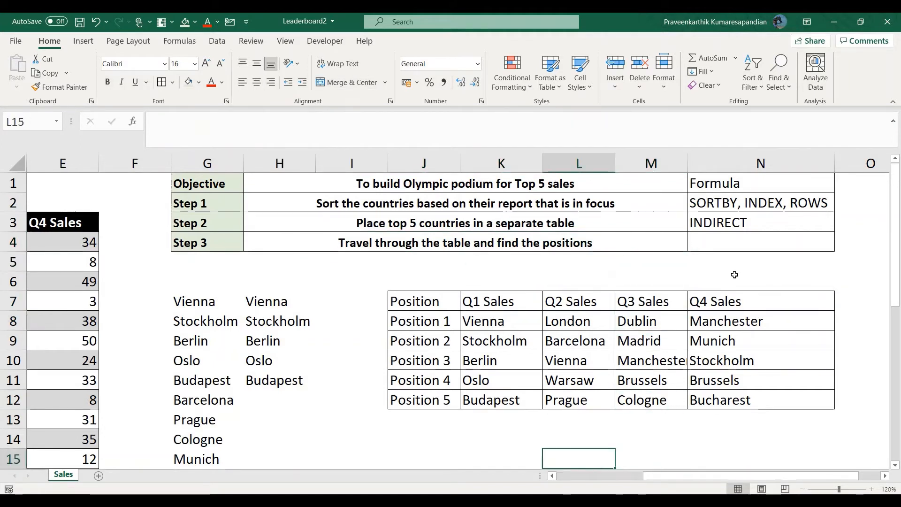
key(Up)
key(Up)
key(Up)
key(Up)
key(Up)
key(Up)
key(Up)
key(Up)
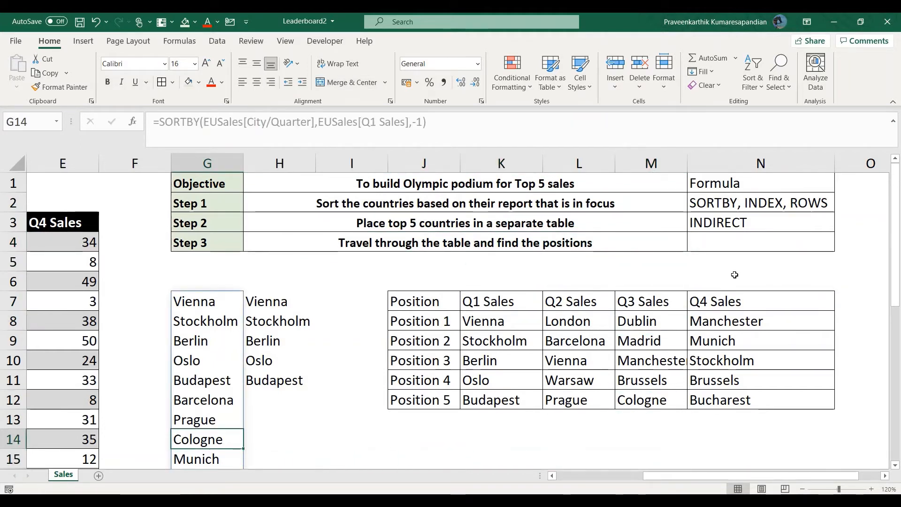
key(Right)
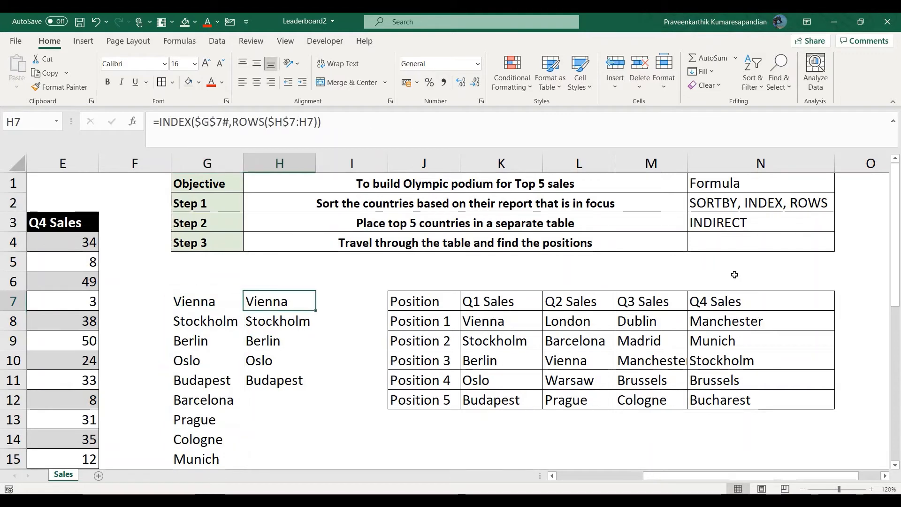
key(Left)
key(shift+Right)
key(shift+Down)
key(shift+Down)
key(shift+Down)
key(shift+Down)
key(shift+Down)
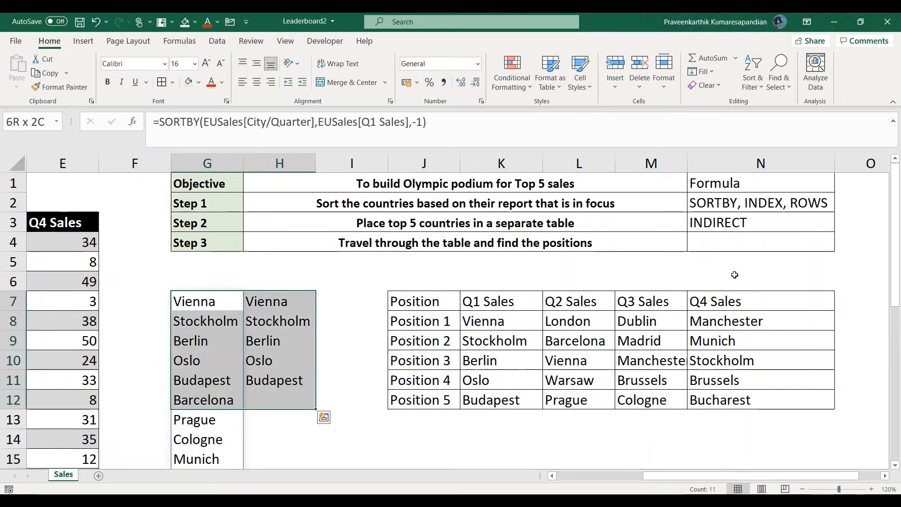
key(Delete)
- Start a label below the leaderboard in cell I14 with the word "Select"
key(Down)
key(Down)
key(Down)
key(Down)
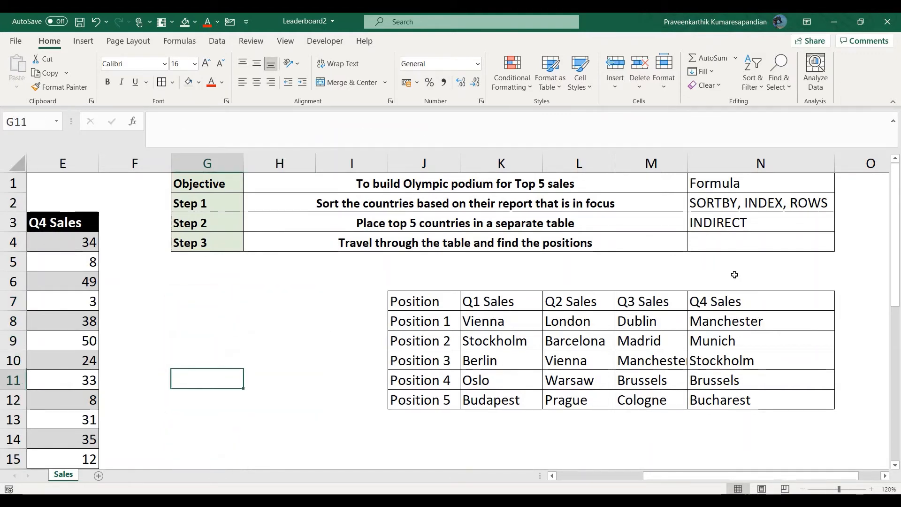
key(Down)
key(Down)
key(Down)
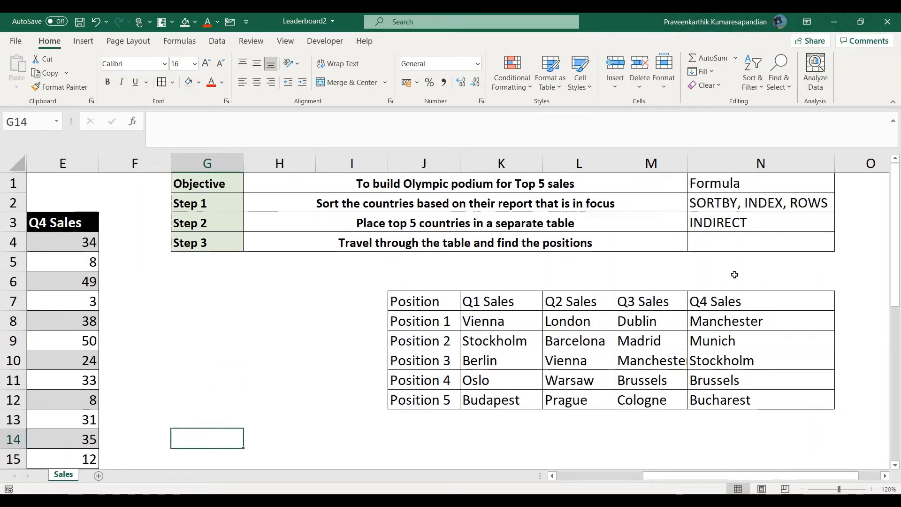
key(Down)
key(Down)
key(Down)
key(Down)
key(Down)
key(Right)
key(Up)
key(Up)
key(Up)
key(Up)
key(Up)
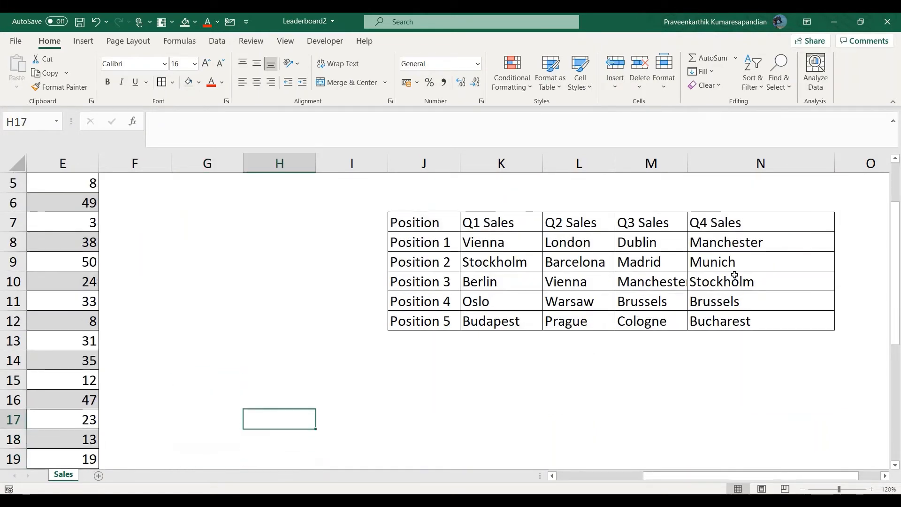
key(Right)
key(Down)
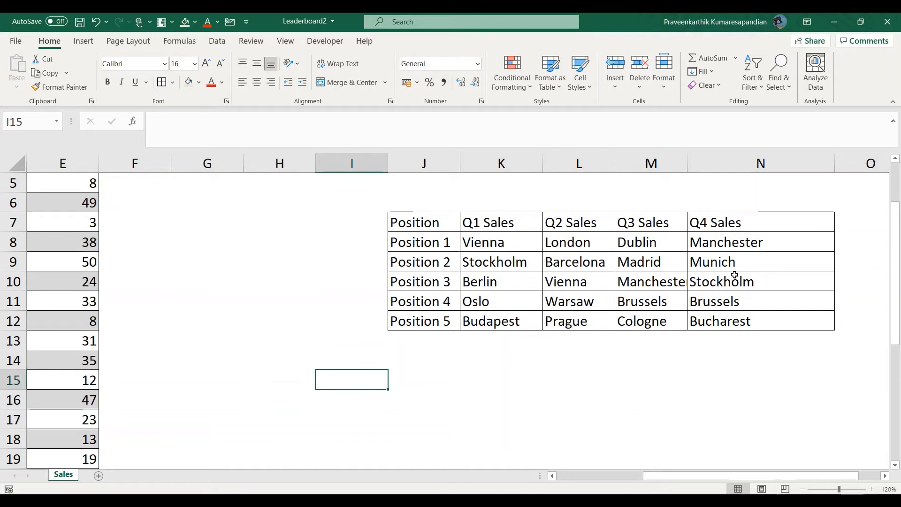
key(Up)
text(s)
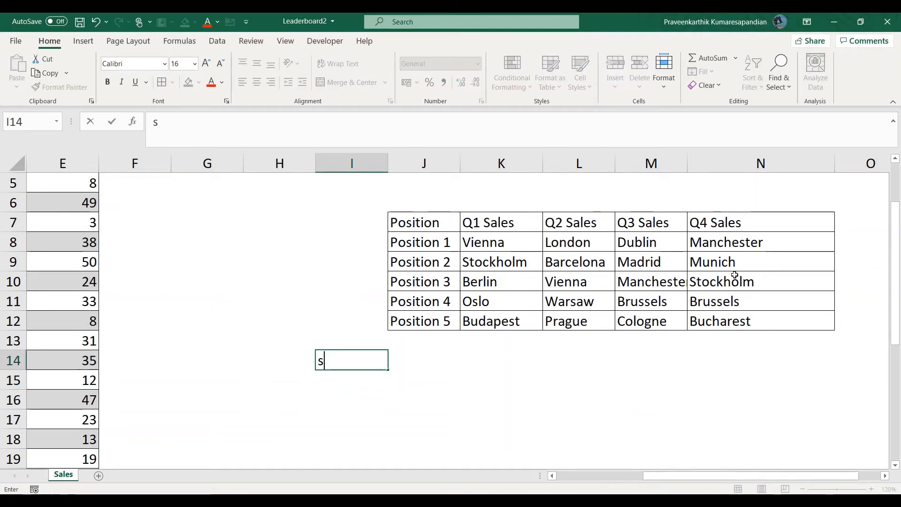
text(e)
key(BackSpace)
key(BackSpace)
text(Se)
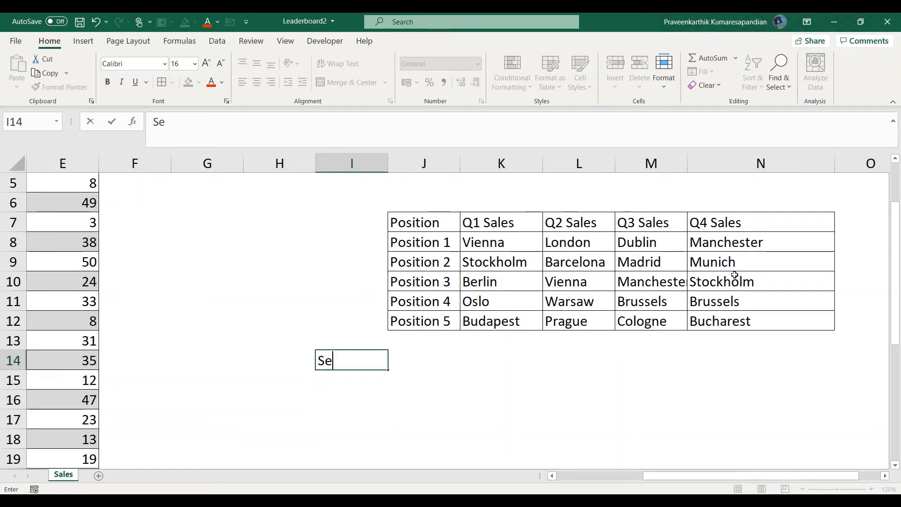
text(lect )
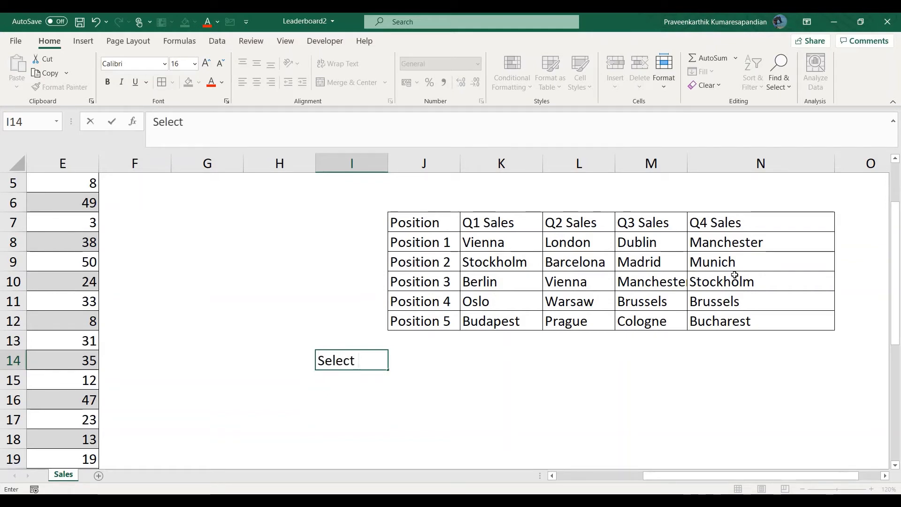
- Enter the label "Select Quarter" in cell I14 and fit column I's width to the text
text(Quaarter)
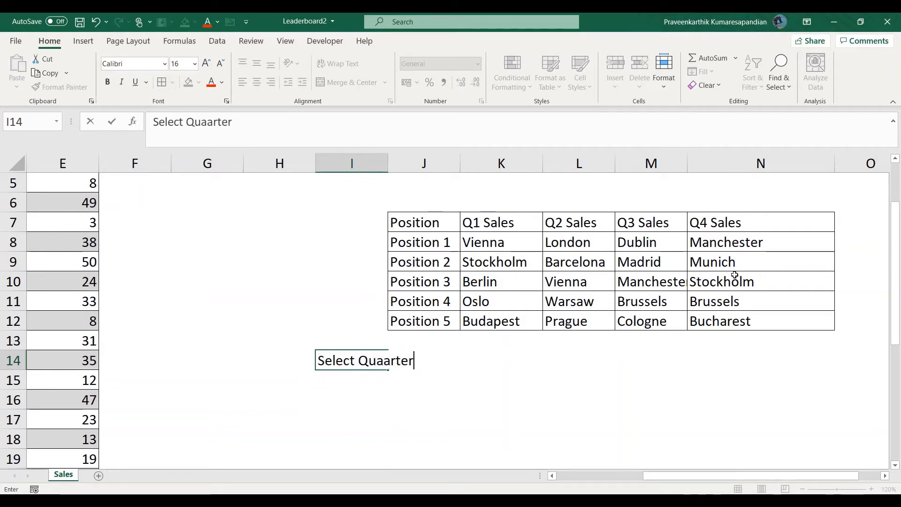
key(Return)
key(Up)
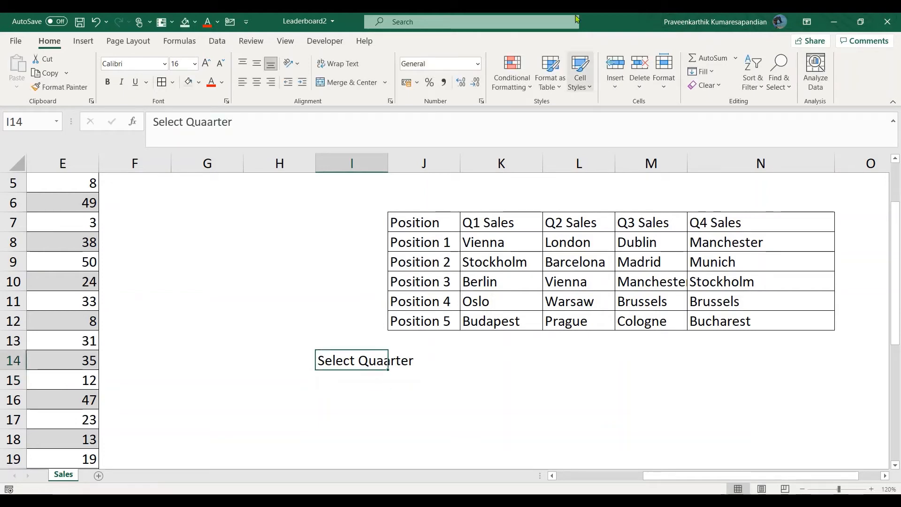
click(209, 123)
key(BackSpace)
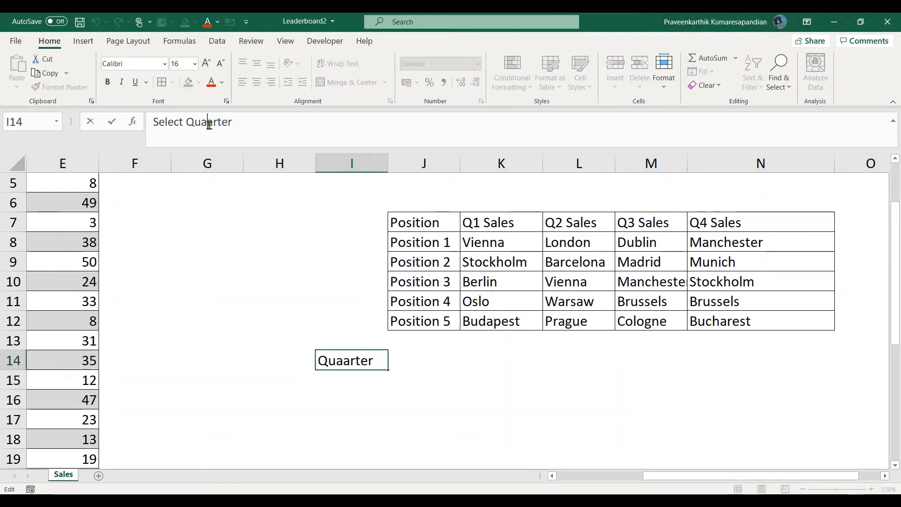
key(Return)
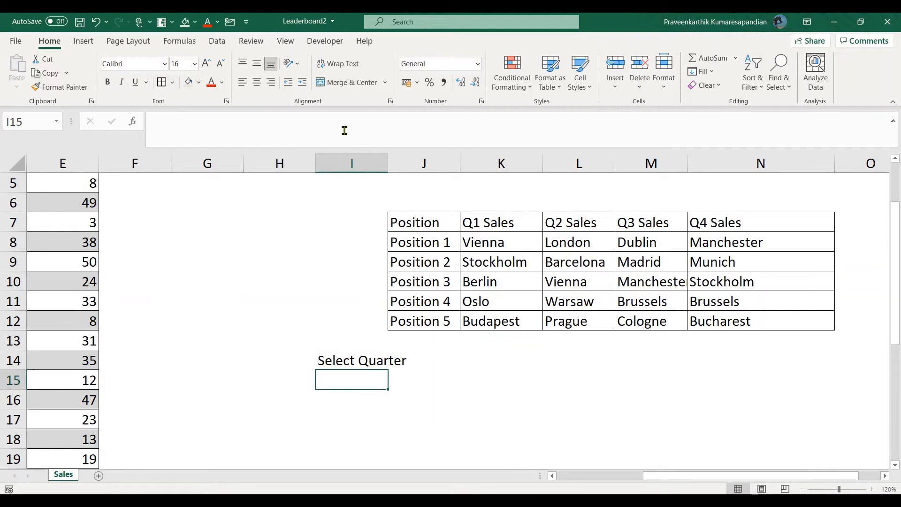
double_click(388, 163)
- Fill the Select Quarter label cell with the lightest gold theme colour and slightly narrow column J
click(361, 364)
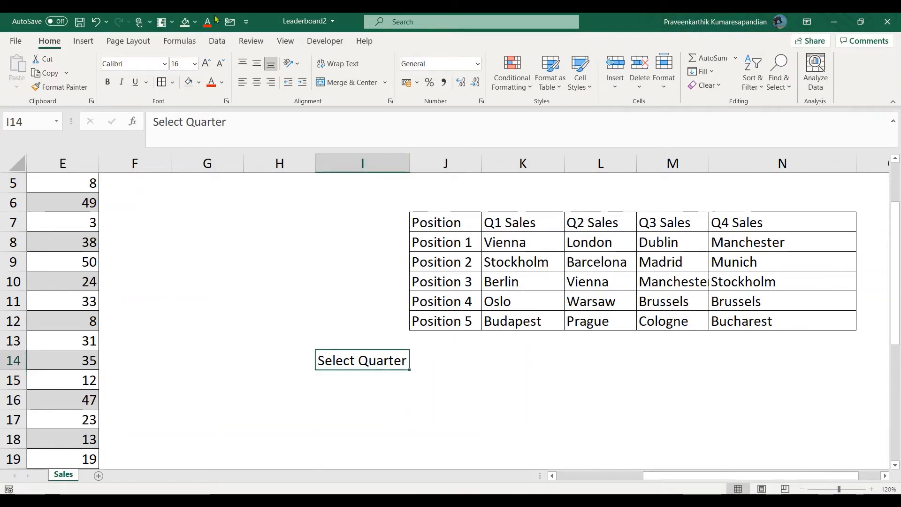
click(196, 22)
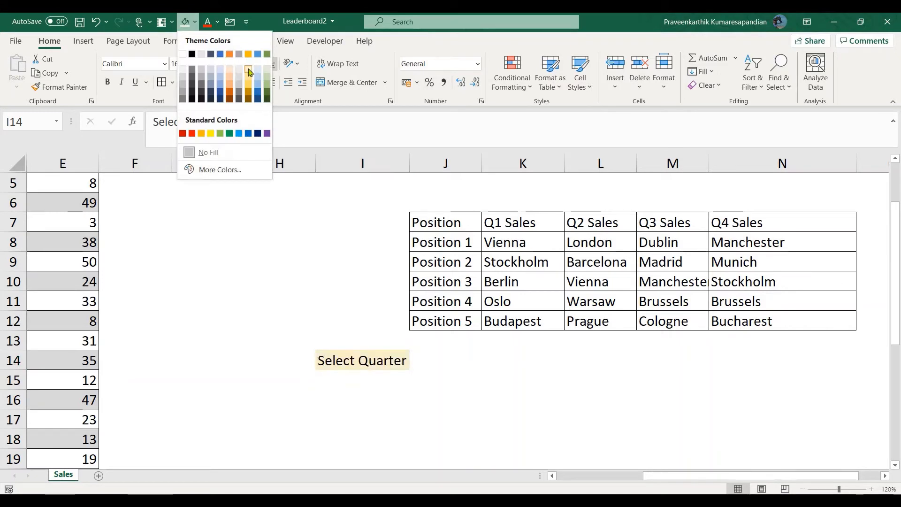
click(249, 71)
click(419, 357)
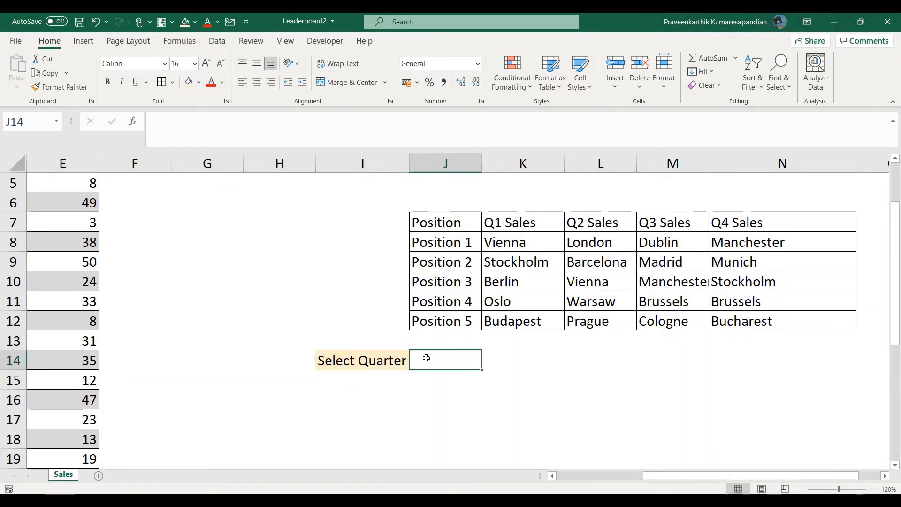
drag(482, 161, 478, 161)
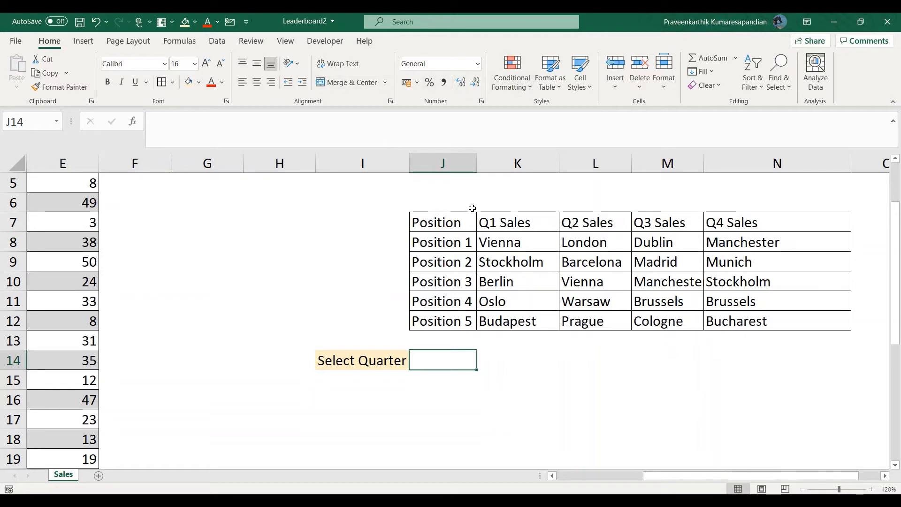
- Define a workbook-scoped name Quarters that refers to the spilled header range =Sales!$K$7#
click(513, 224)
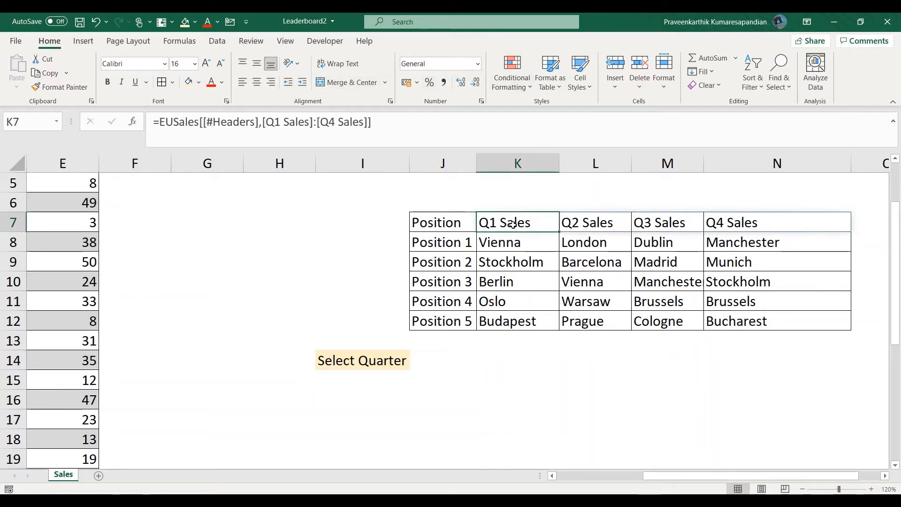
key(Right)
key(Left)
click(181, 42)
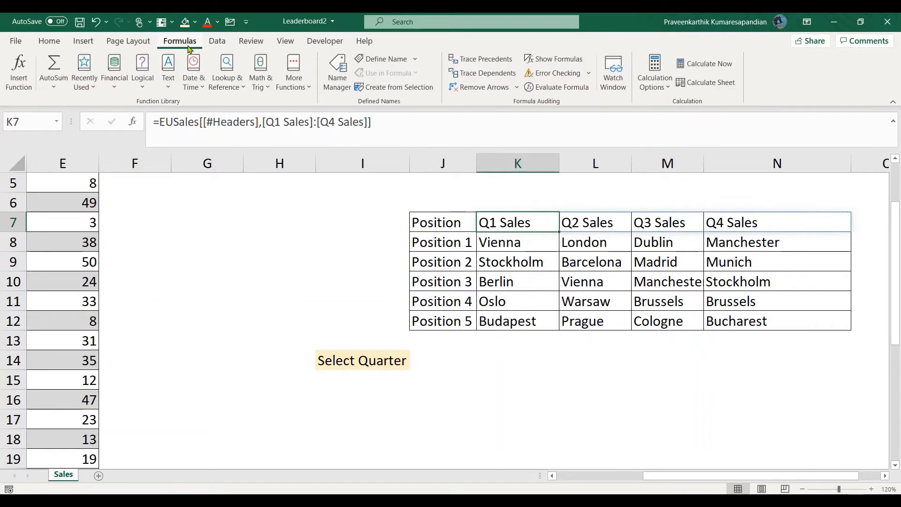
click(325, 92)
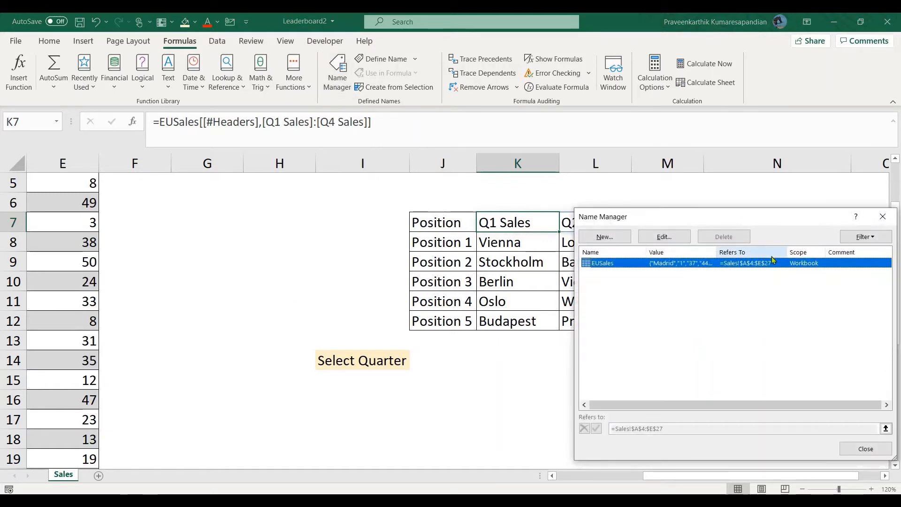
click(614, 238)
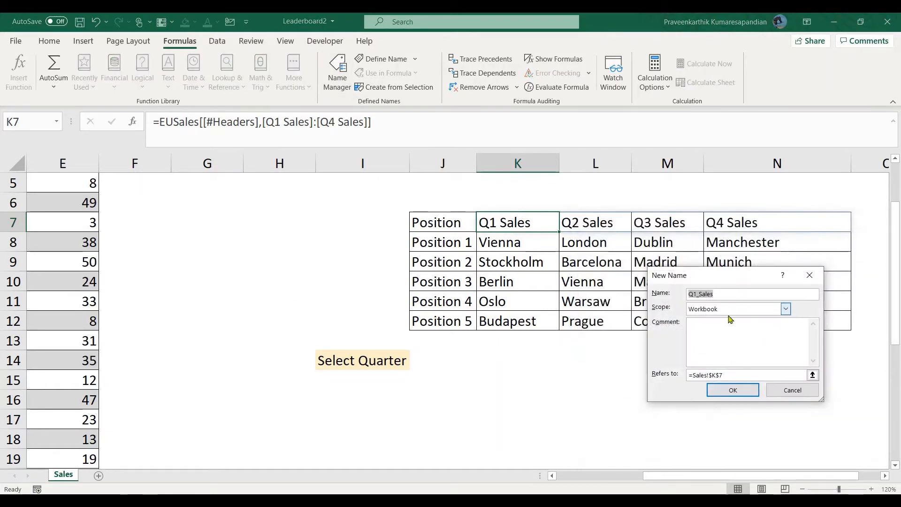
text(Quarter)
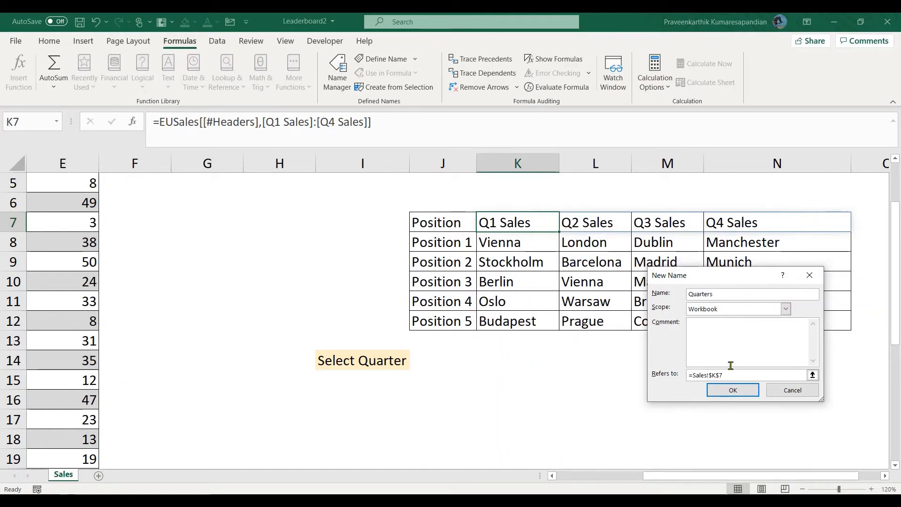
click(728, 376)
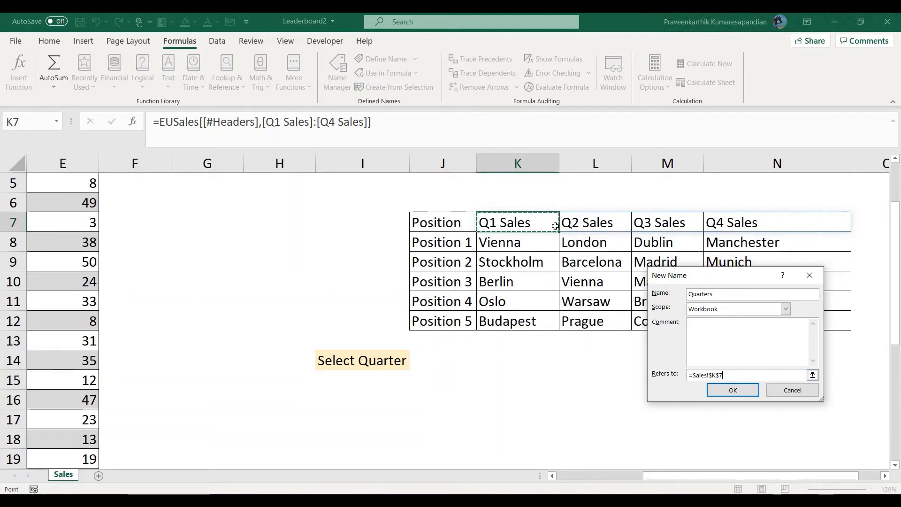
text(#)
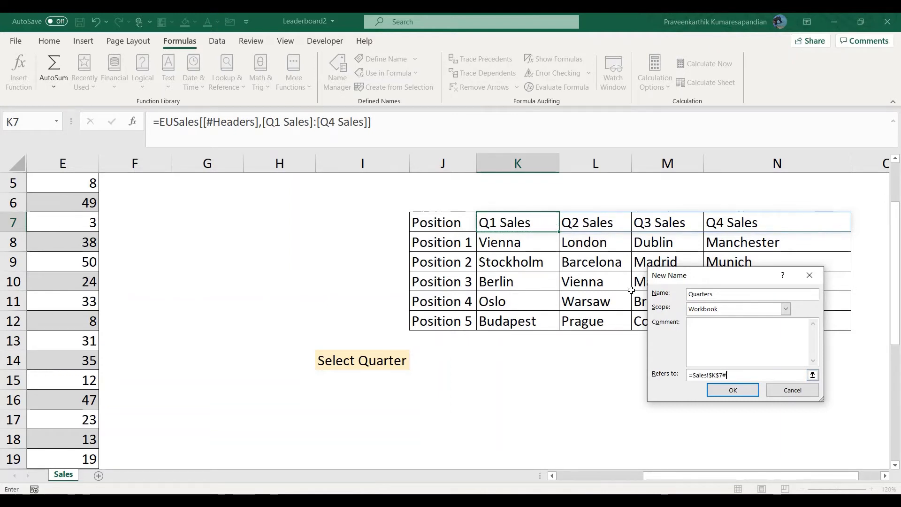
click(727, 394)
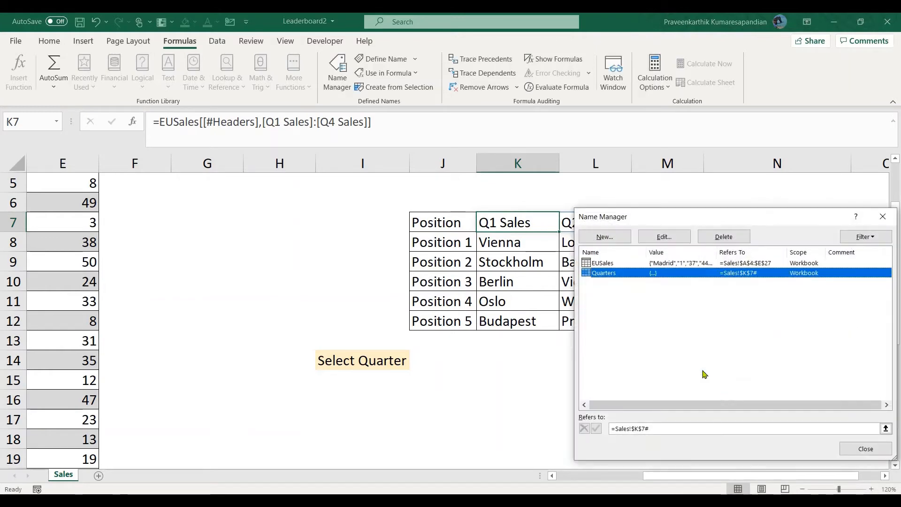
click(865, 448)
- Add List data validation to cell J14 with =Quarters as the source, and check its dropdown
click(430, 360)
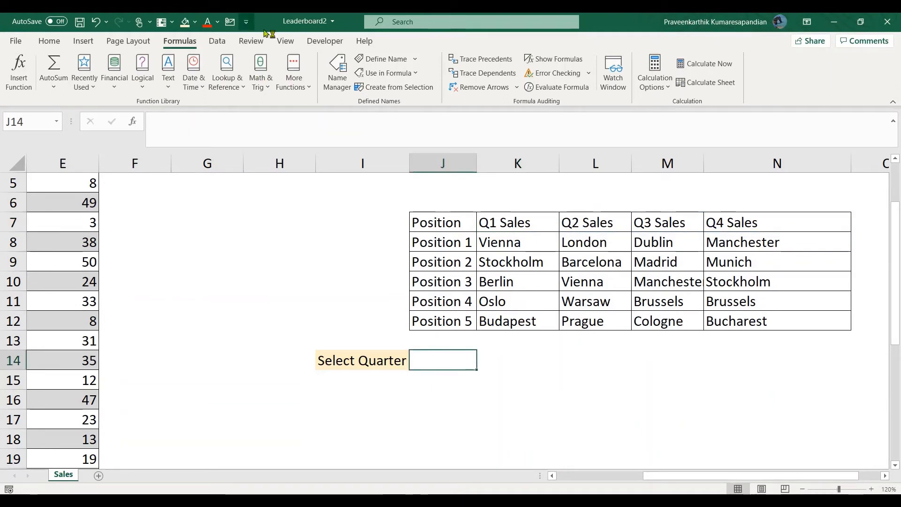
click(216, 42)
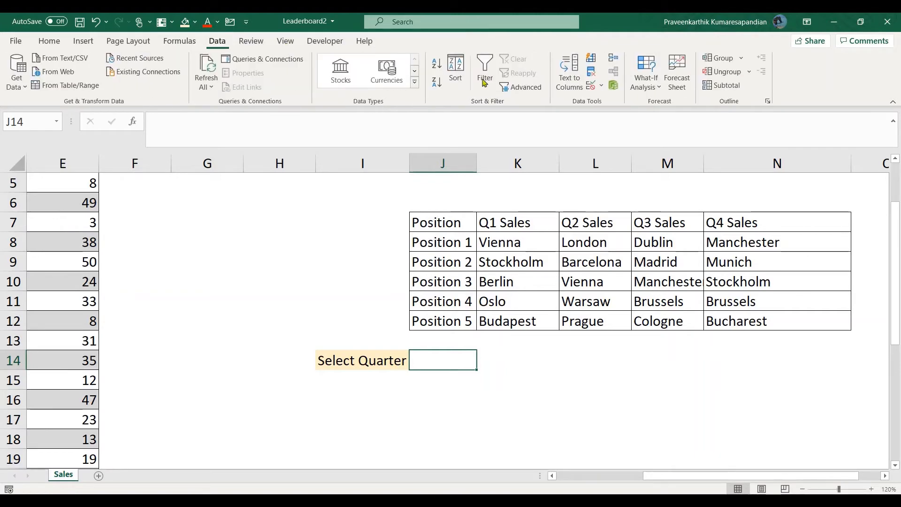
click(593, 85)
drag(673, 253, 397, 206)
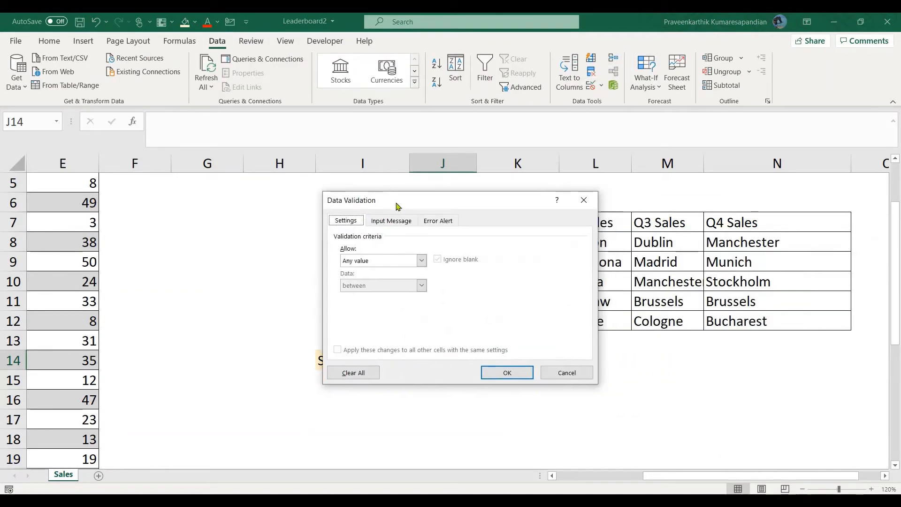
click(422, 261)
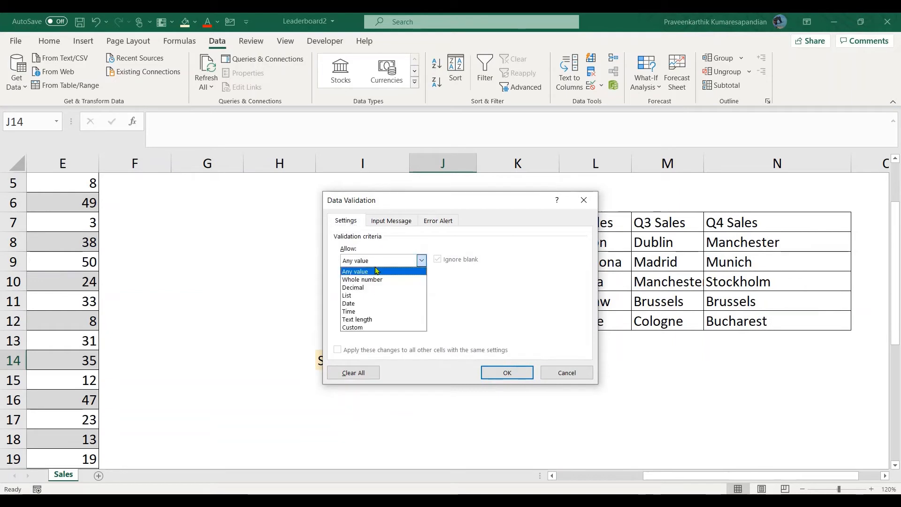
click(368, 295)
click(376, 308)
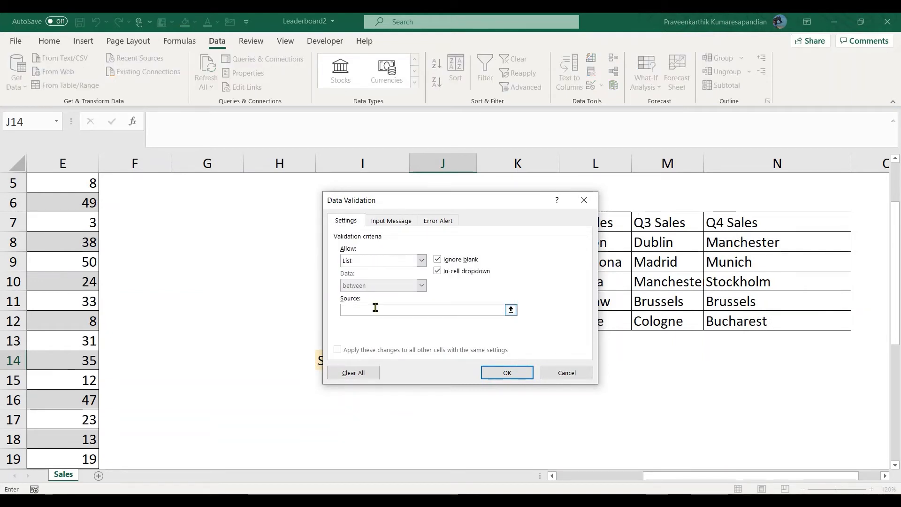
key(F3)
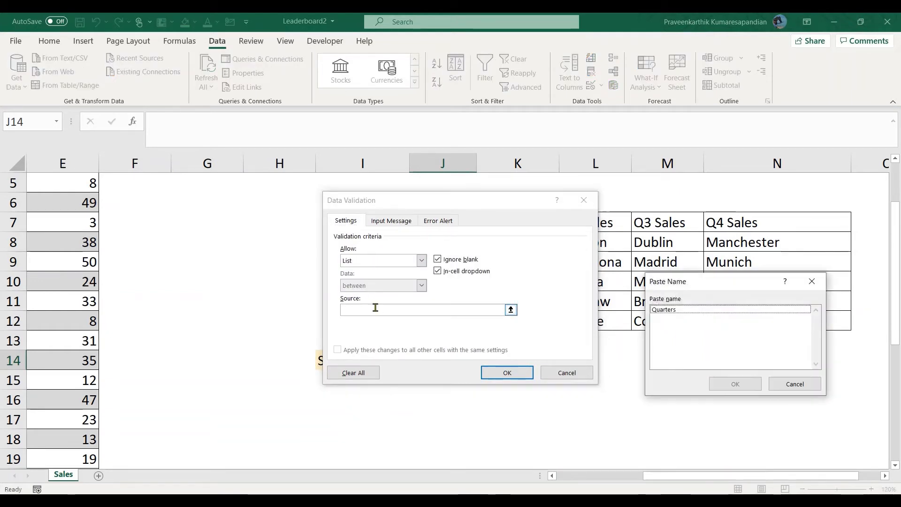
click(696, 311)
double_click(696, 311)
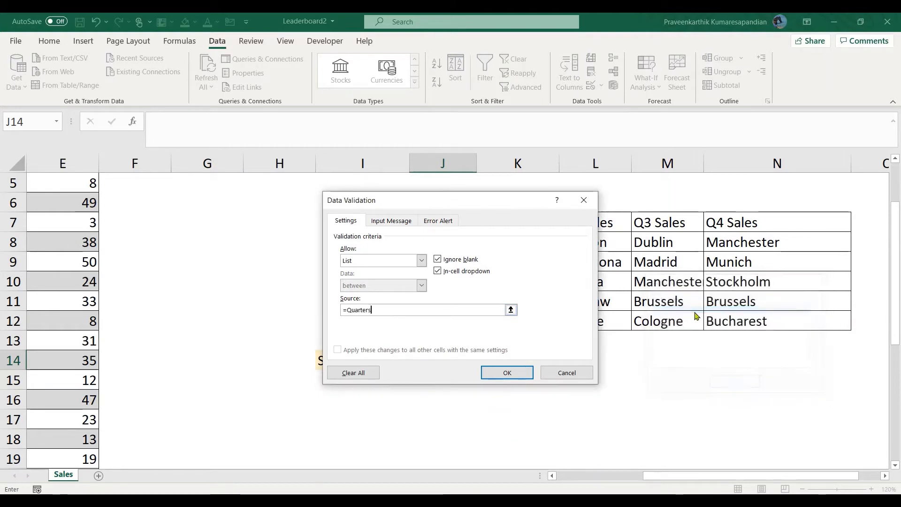
click(507, 374)
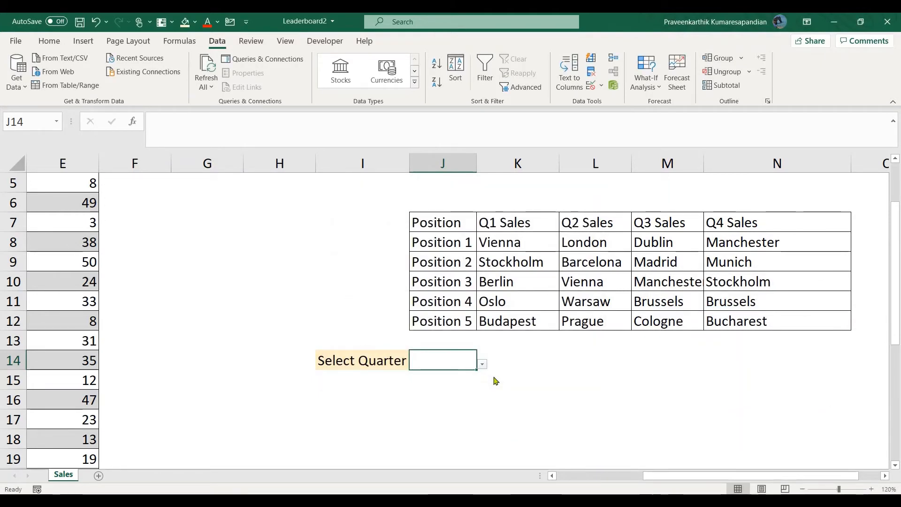
click(482, 365)
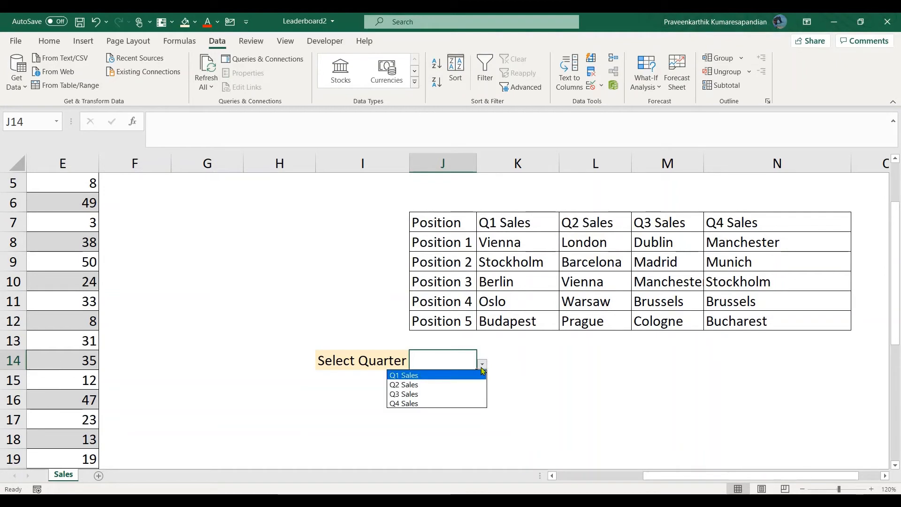
click(448, 355)
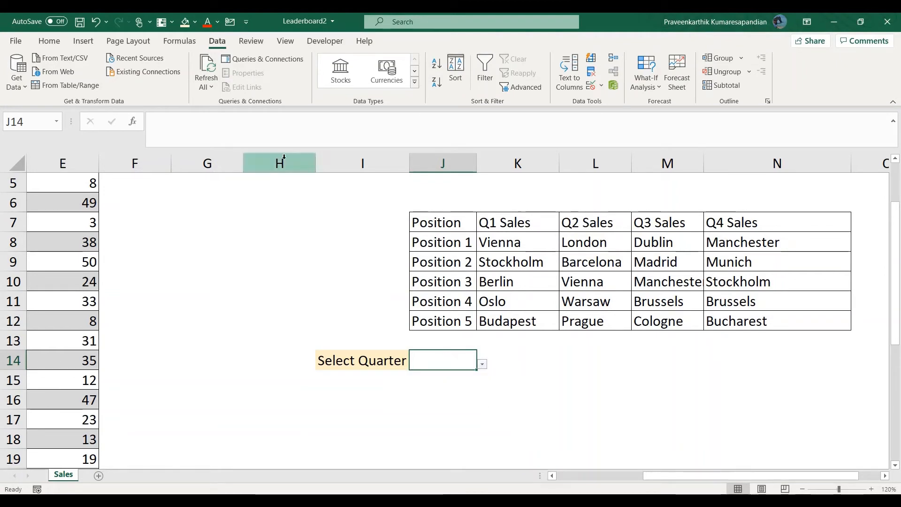
- Fill the dropdown cell J14 with the lightest green theme colour
click(49, 41)
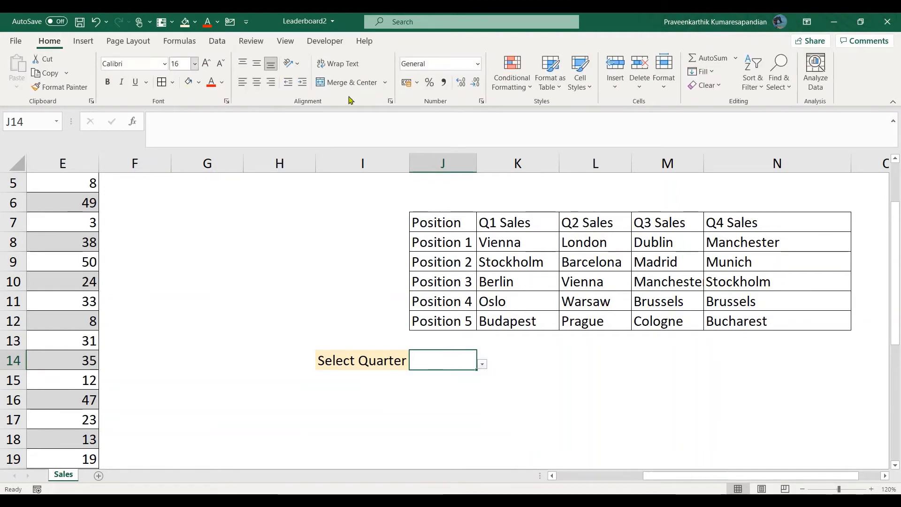
click(198, 82)
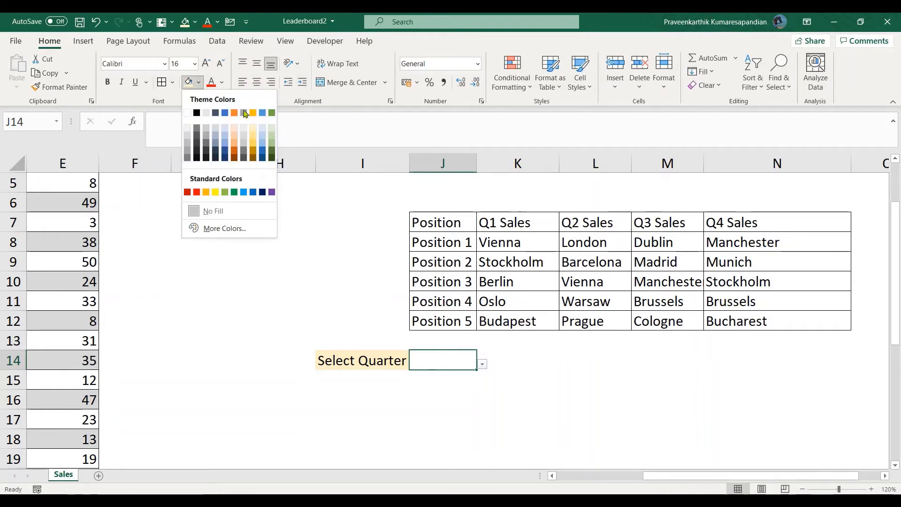
click(272, 129)
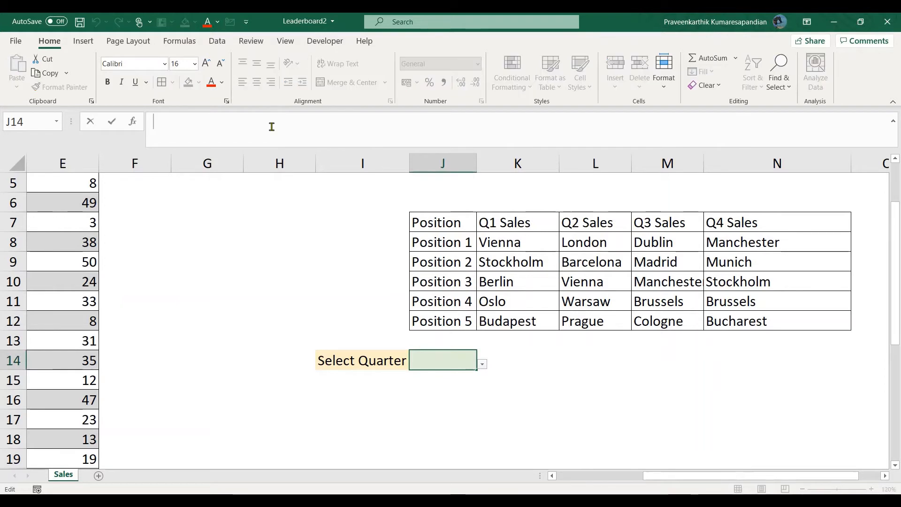
click(495, 383)
key(Up)
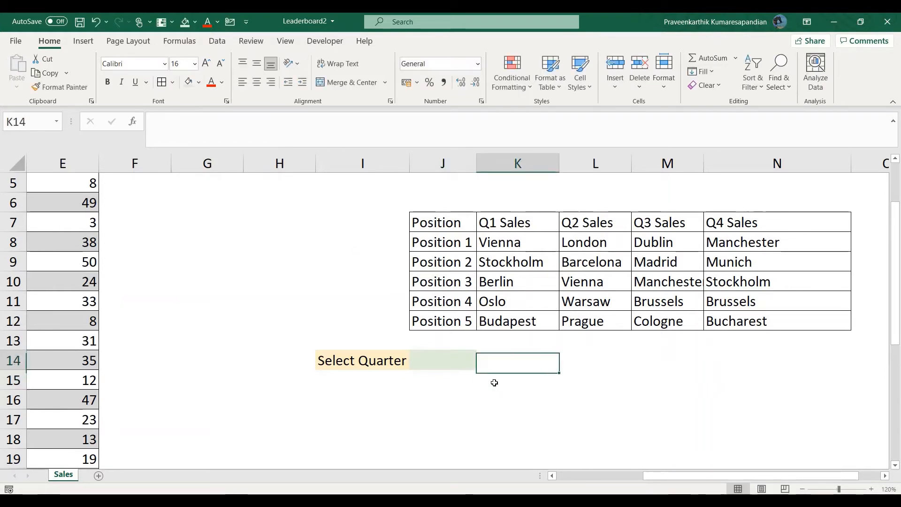
key(Left)
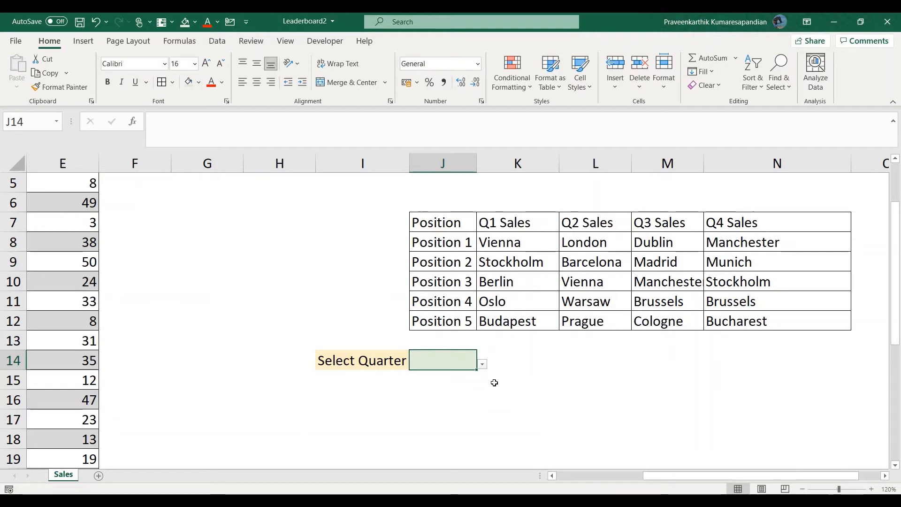
- Examine the quarter options offered by the dropdown in cell J14 without choosing one
key(Down)
key(Down)
key(Down)
key(Up)
key(Up)
key(Up)
click(483, 364)
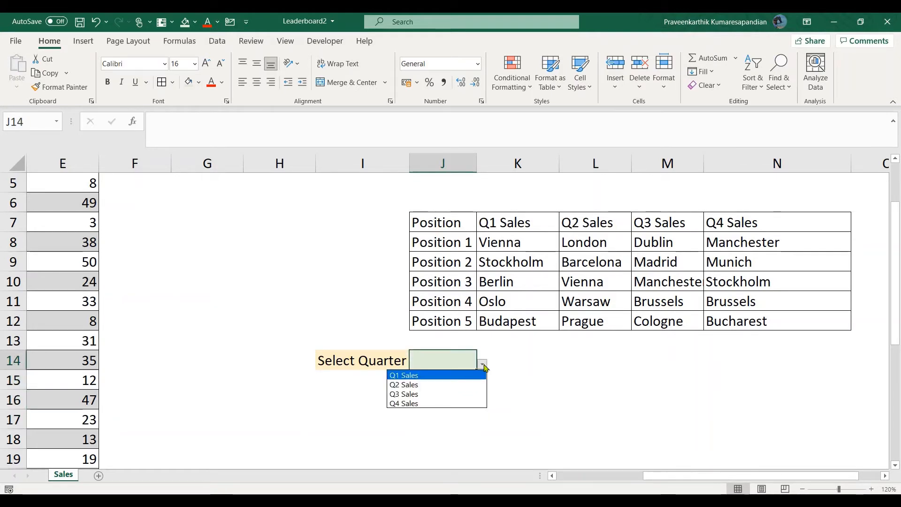
click(483, 365)
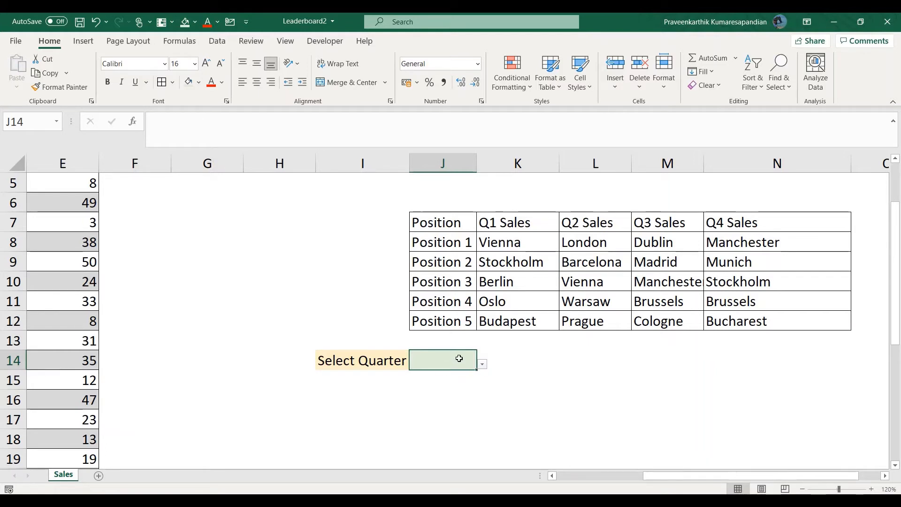
key(Down)
key(Up)
- Define a workbook-scoped name SelectedQuarter that refers to the dropdown cell =Sales!$J$14
click(187, 42)
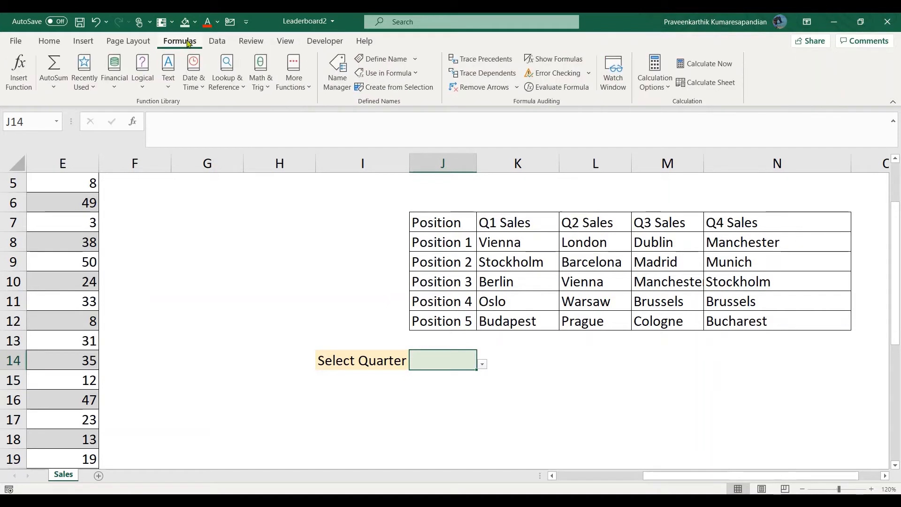
click(386, 60)
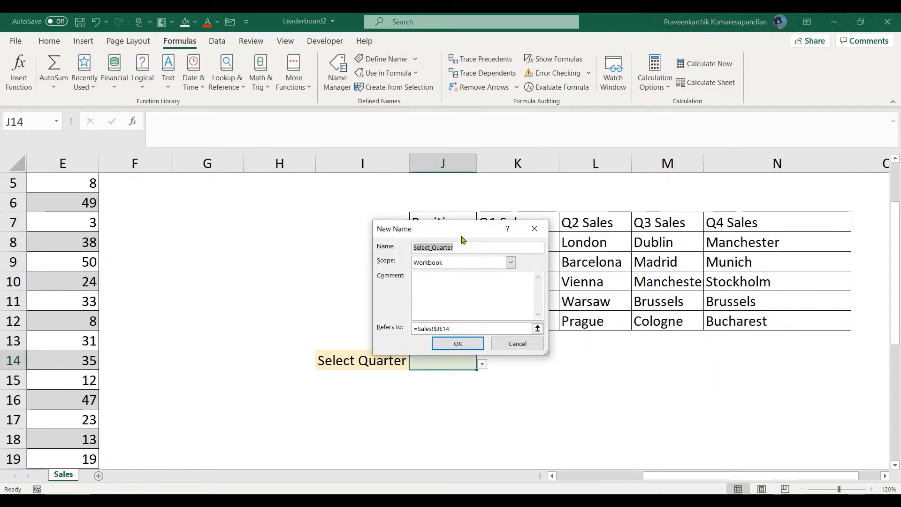
text(Sele)
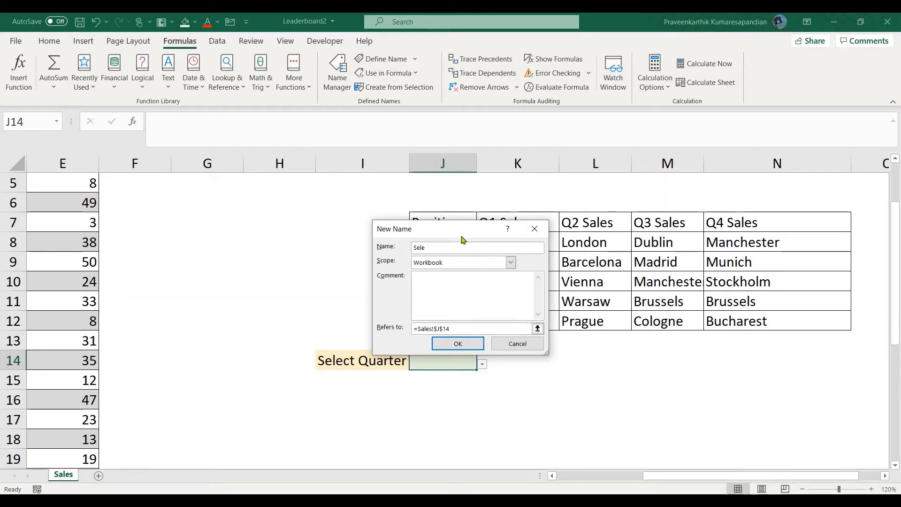
text(ctedQuarter)
click(468, 331)
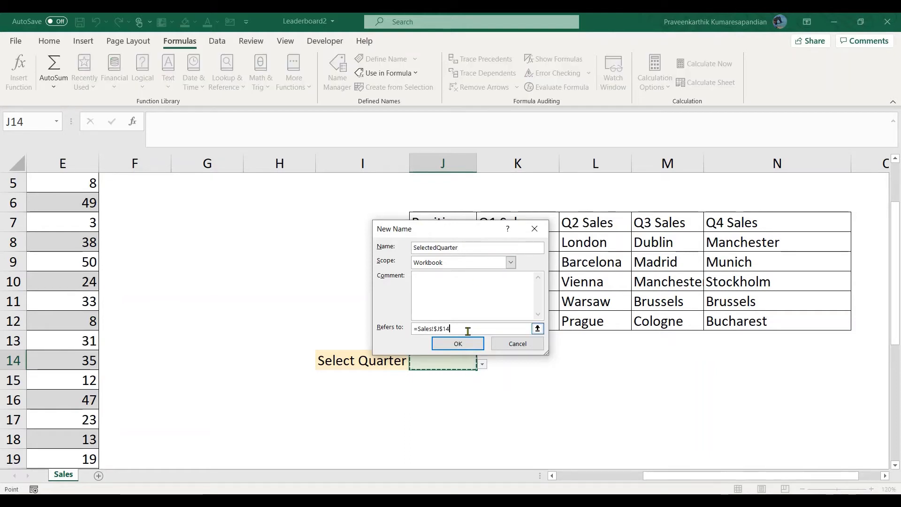
click(458, 344)
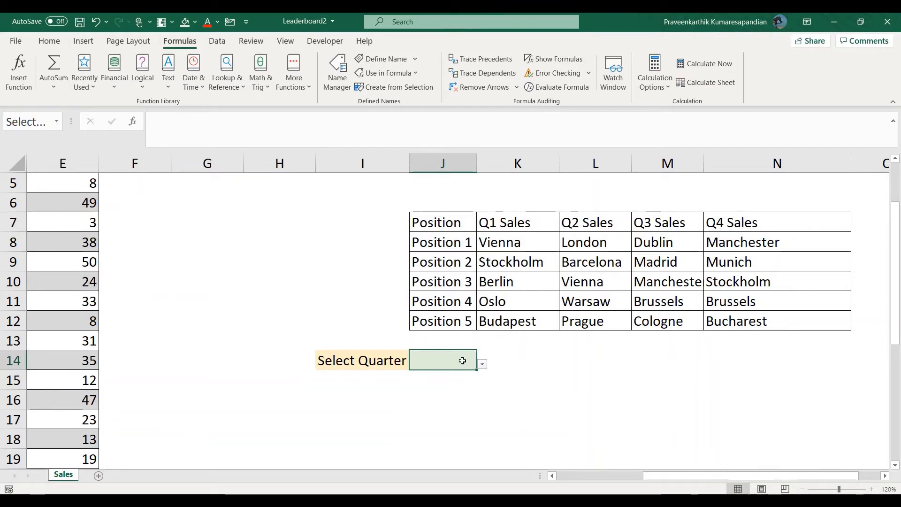
click(483, 364)
click(541, 369)
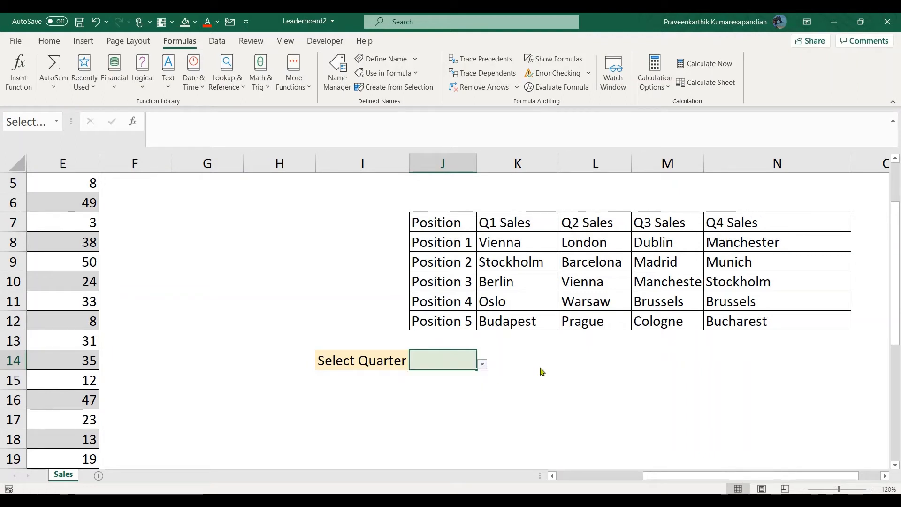
key(Left)
key(Left)
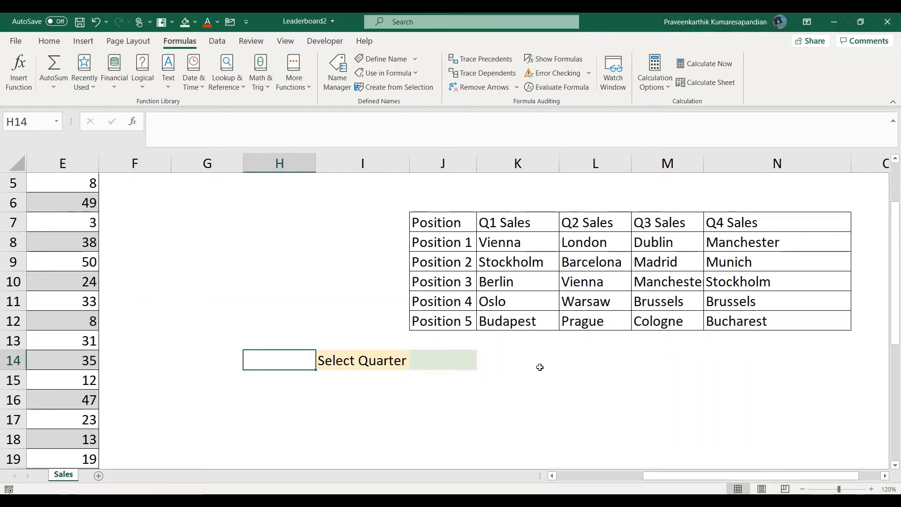
key(Right)
key(Down)
key(Down)
key(Down)
key(Down)
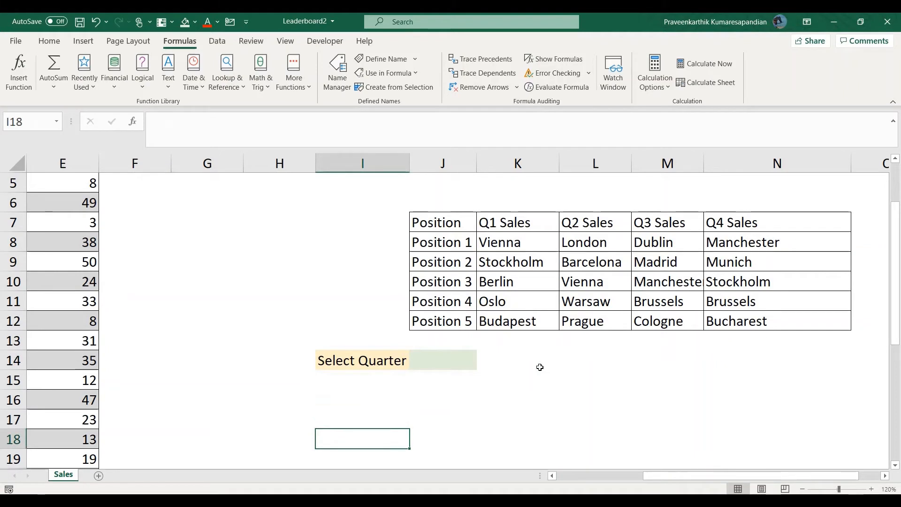
key(Right)
key(Left)
key(Left)
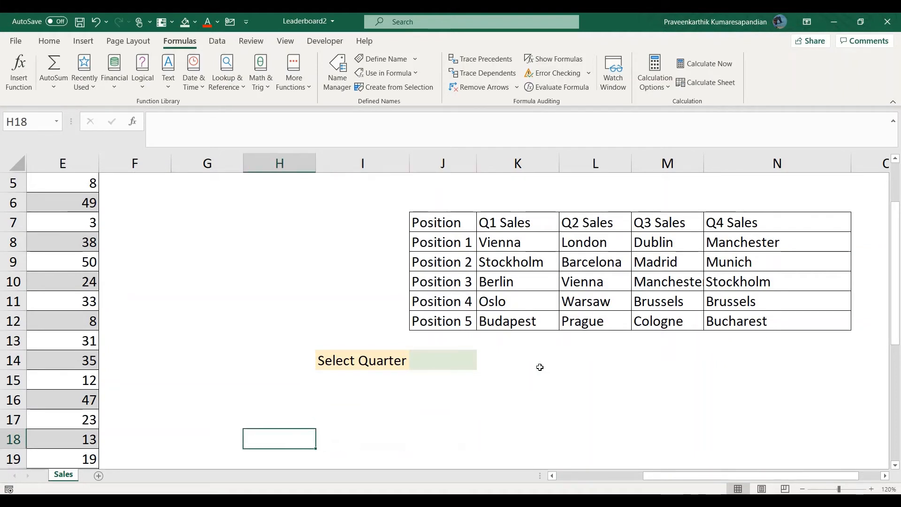
key(Right)
key(Down)
key(Down)
key(Down)
key(Up)
key(Up)
key(Up)
key(Up)
key(Up)
key(Up)
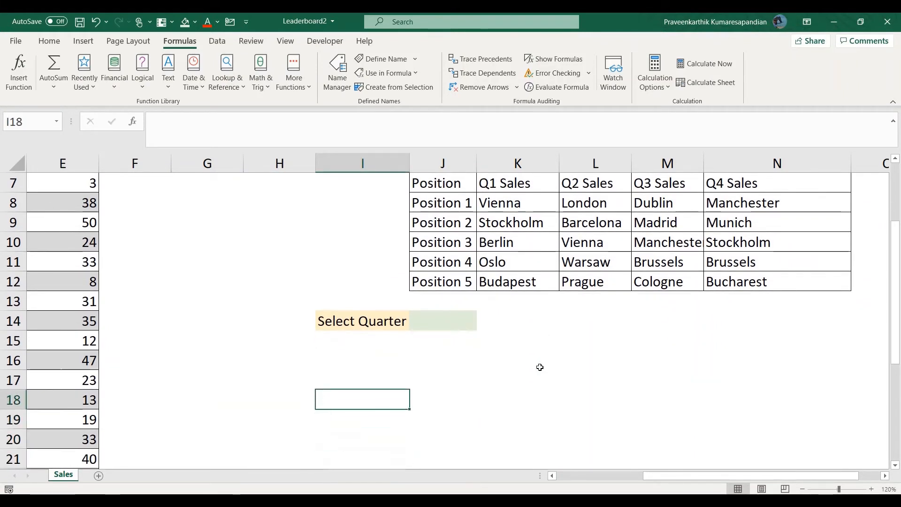
- Enter OFFSET in cell N4 as the formula listed for Step 3
key(Right)
key(Right)
key(Up)
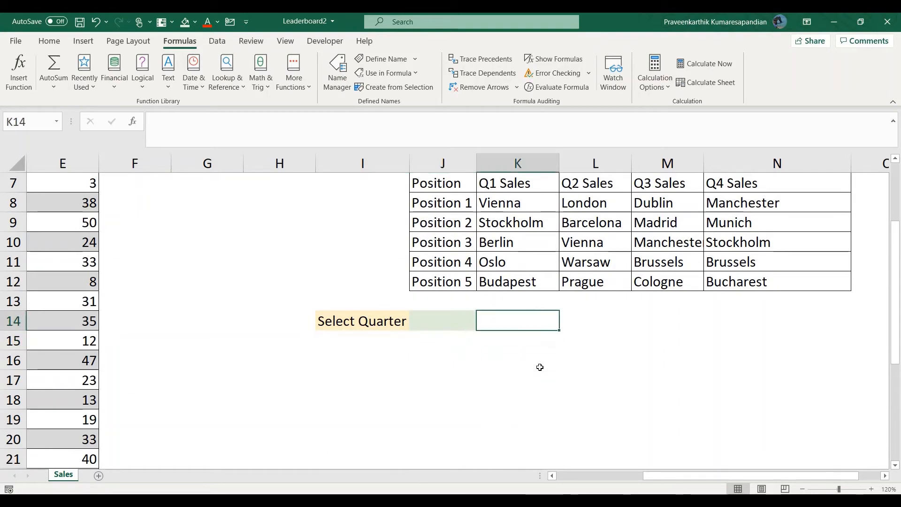
key(Right)
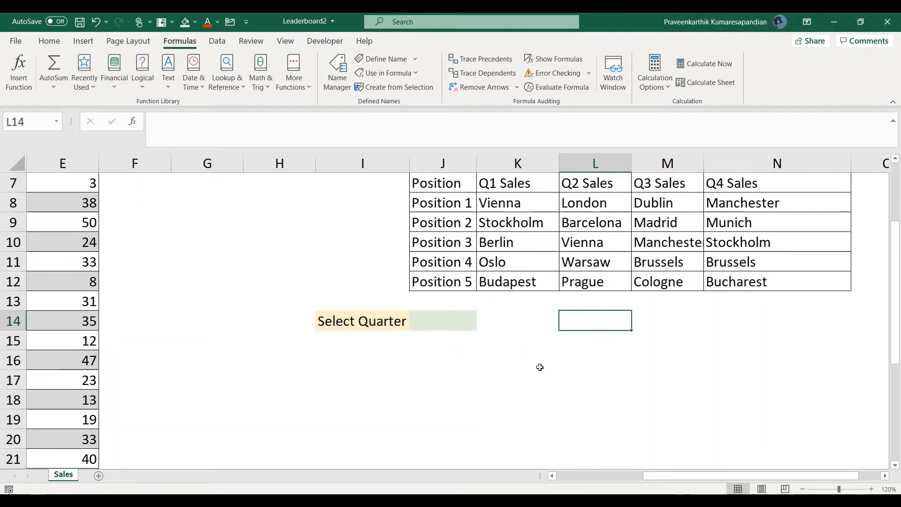
key(Up)
key(Up)
key(Up)
key(Up)
key(Up)
key(Up)
key(Up)
key(Up)
key(Up)
key(Up)
key(Up)
key(Up)
key(Up)
key(Right)
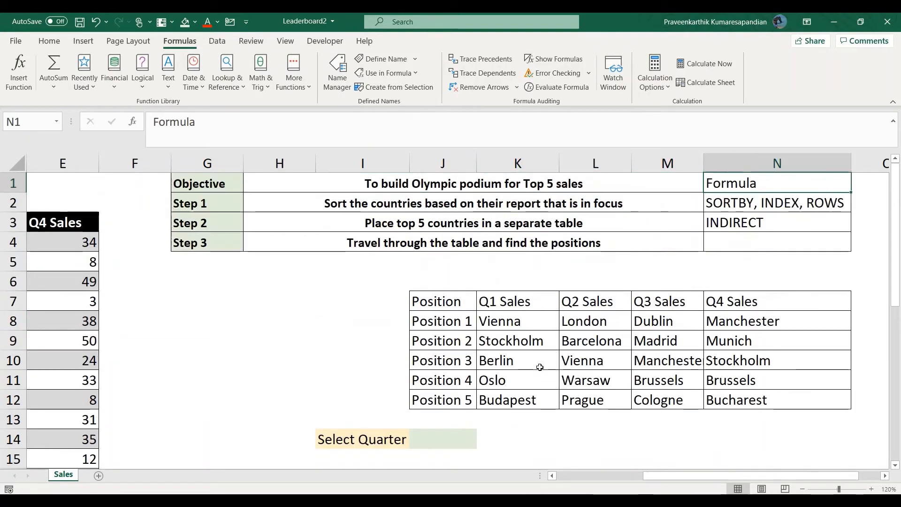
key(Down)
key(Down)
key(Down)
text(O)
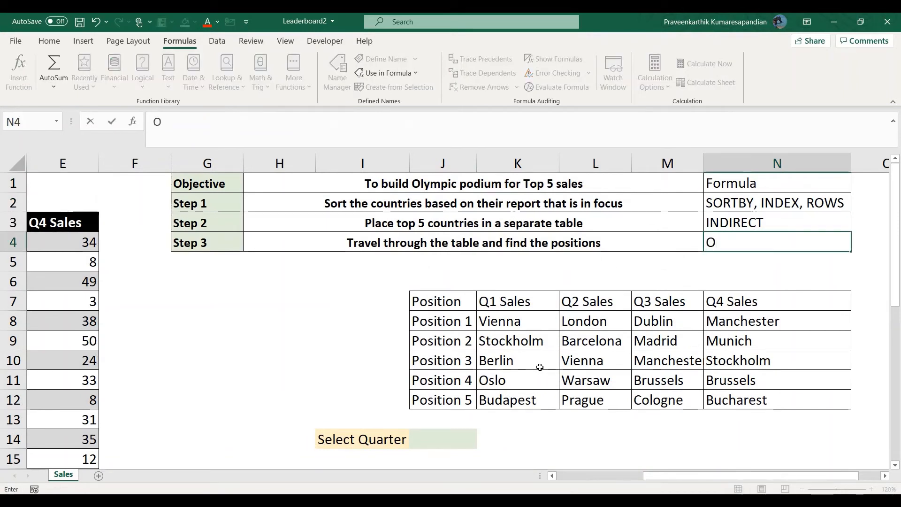
text(FFSET)
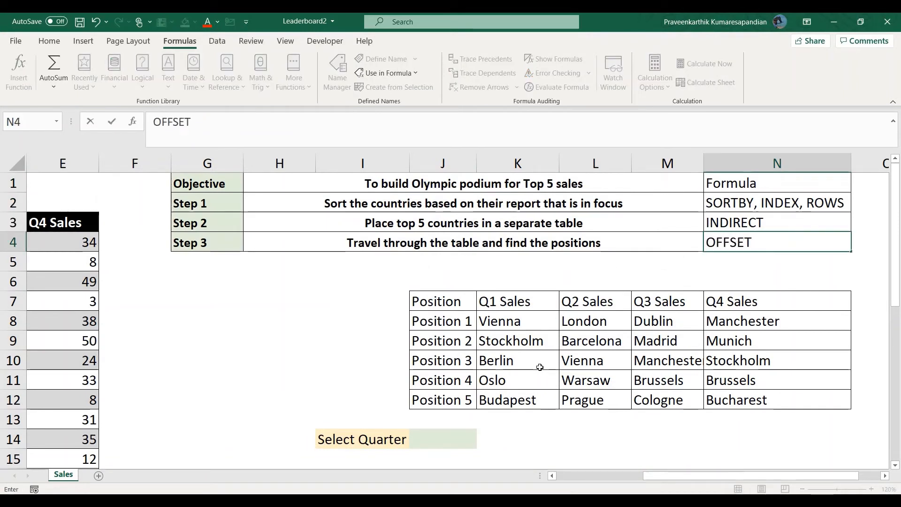
key(Return)
- Examine the leaderboard's Position header, quarter headers and Position 1 row to see how cells lie relative to J7
key(Down)
key(Down)
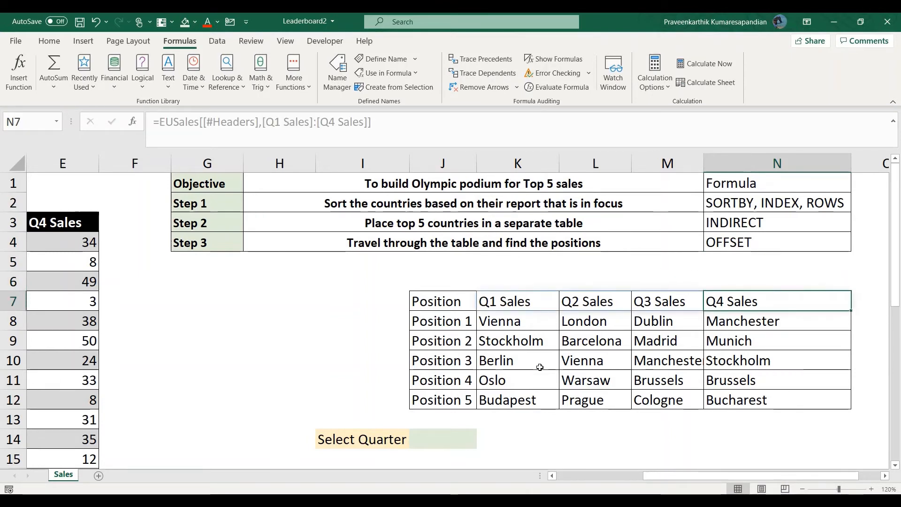
key(Left)
key(Left)
key(Left)
key(Left)
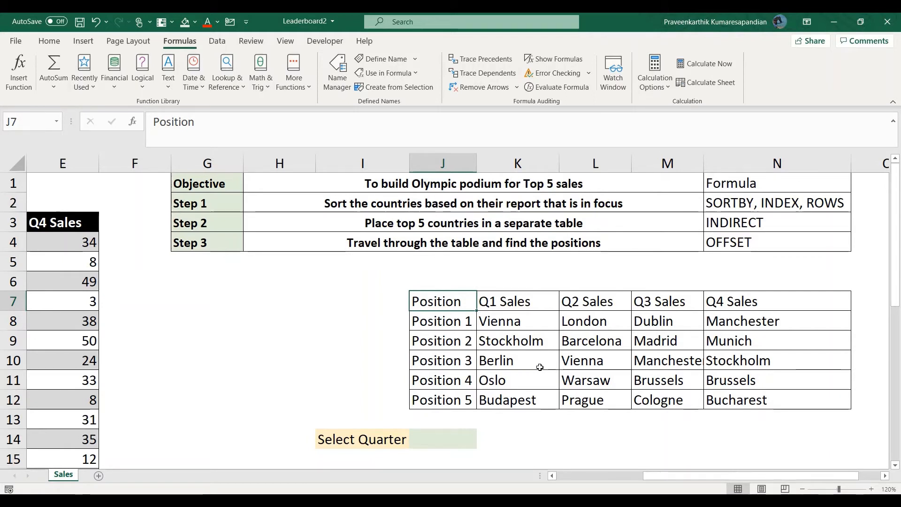
key(Down)
key(Up)
key(Right)
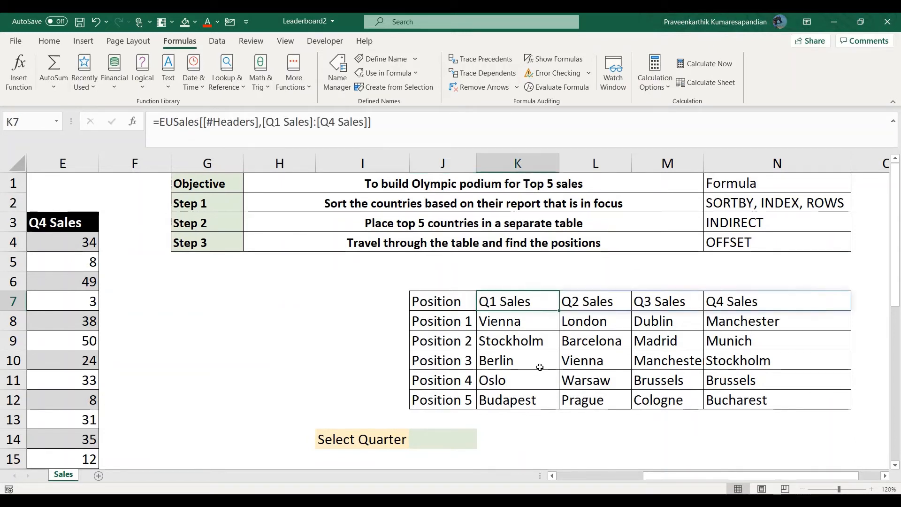
key(Down)
key(Left)
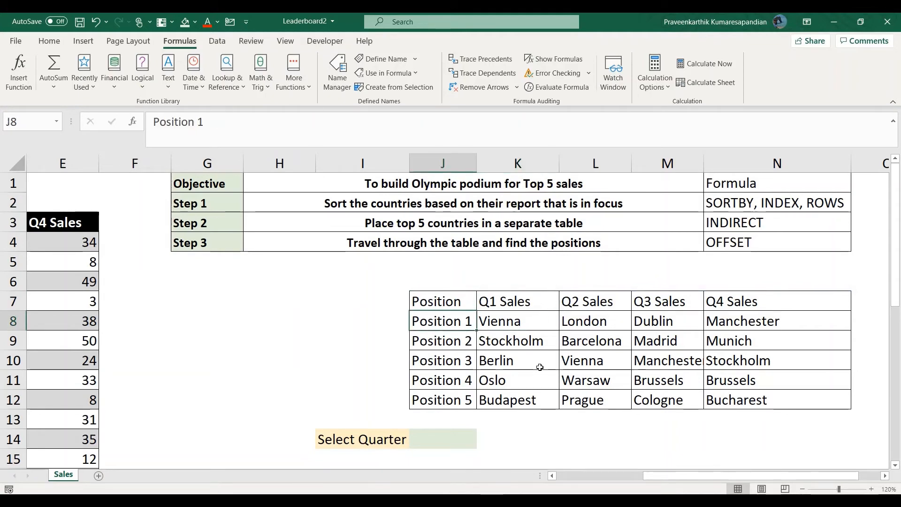
key(Up)
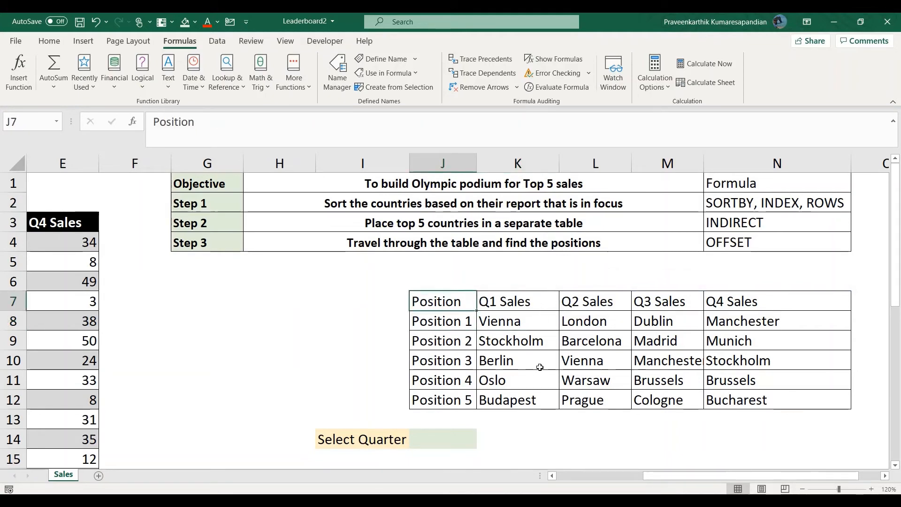
key(Right)
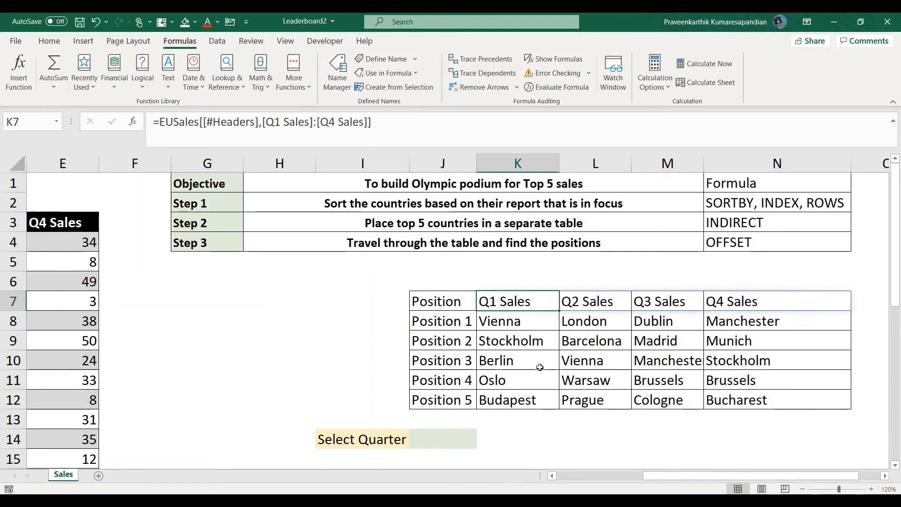
key(Down)
key(Left)
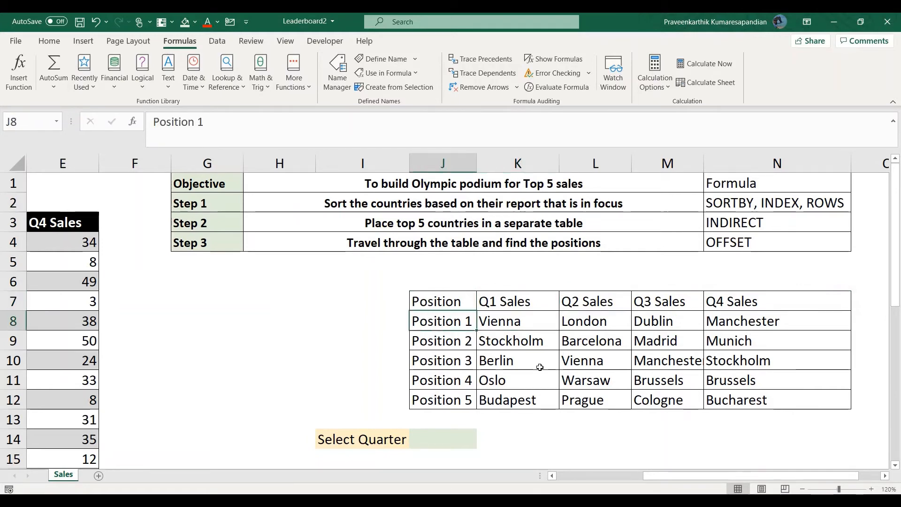
key(Right)
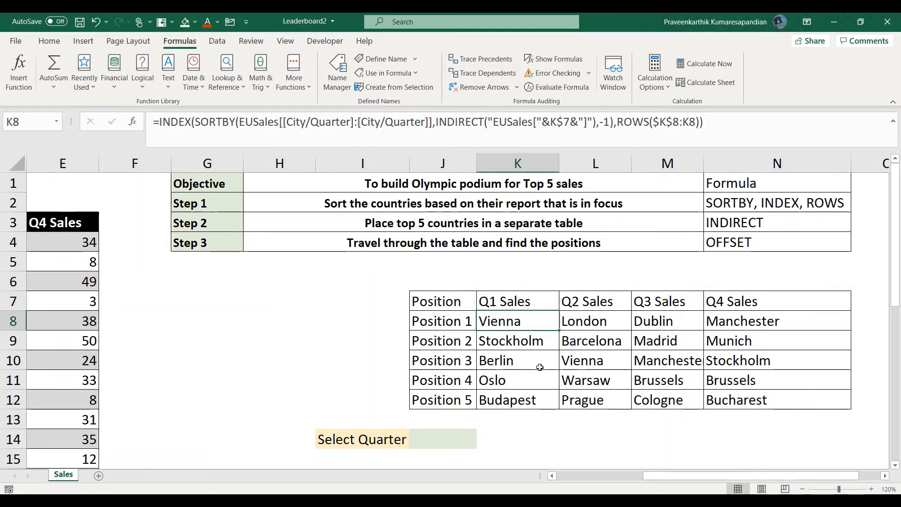
key(Left)
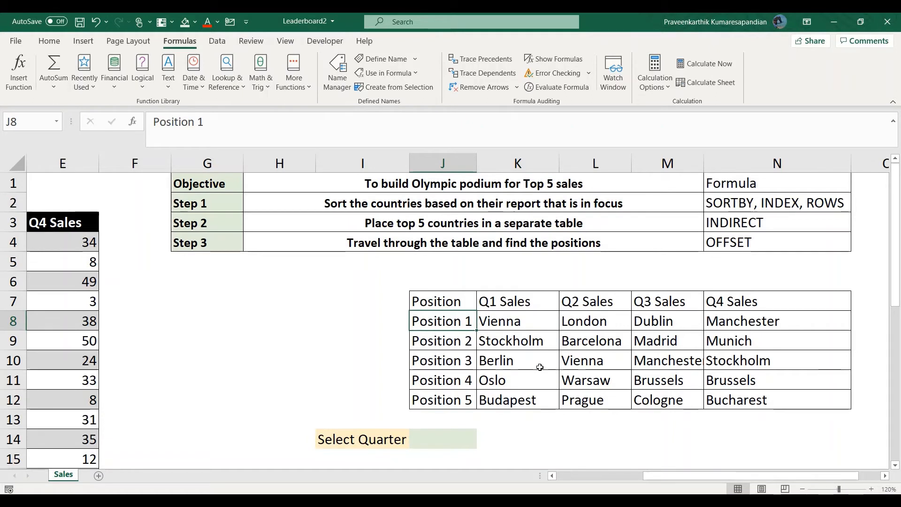
- Enter the formula =OFFSET($J$7,1,1) in cell L14, with the Position header as an absolute reference
key(Down)
key(Down)
key(Down)
key(Down)
key(Down)
key(Down)
key(Right)
key(Right)
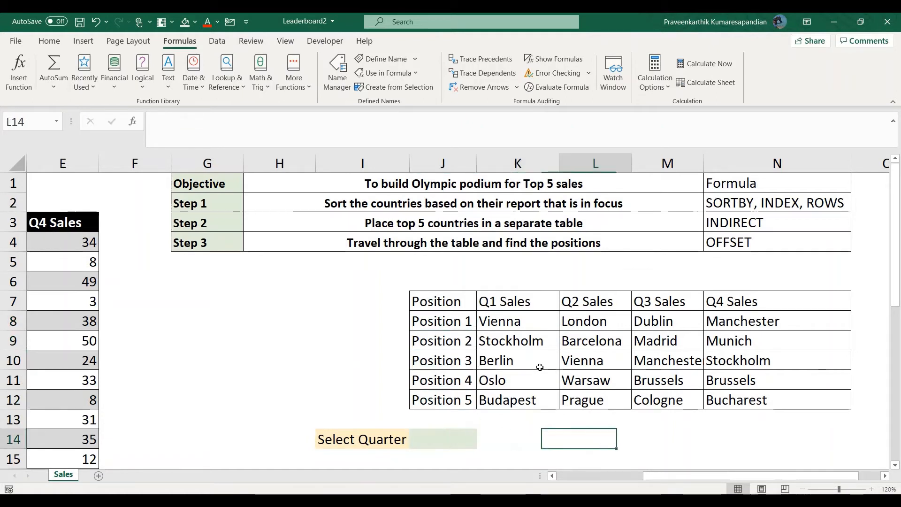
text(=)
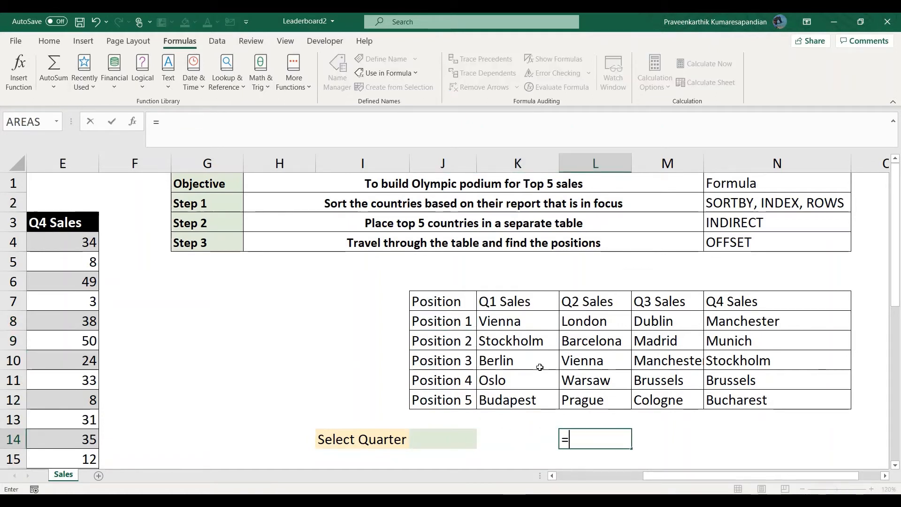
text(OFF)
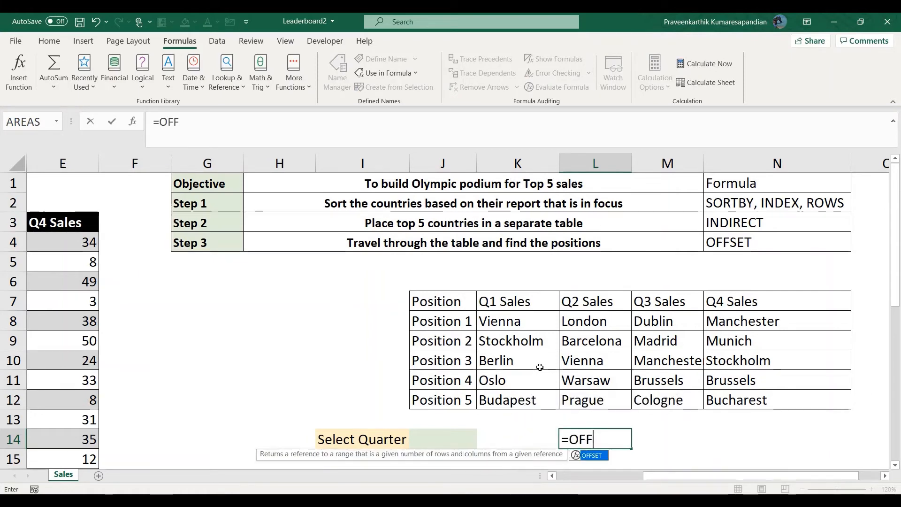
key(Tab)
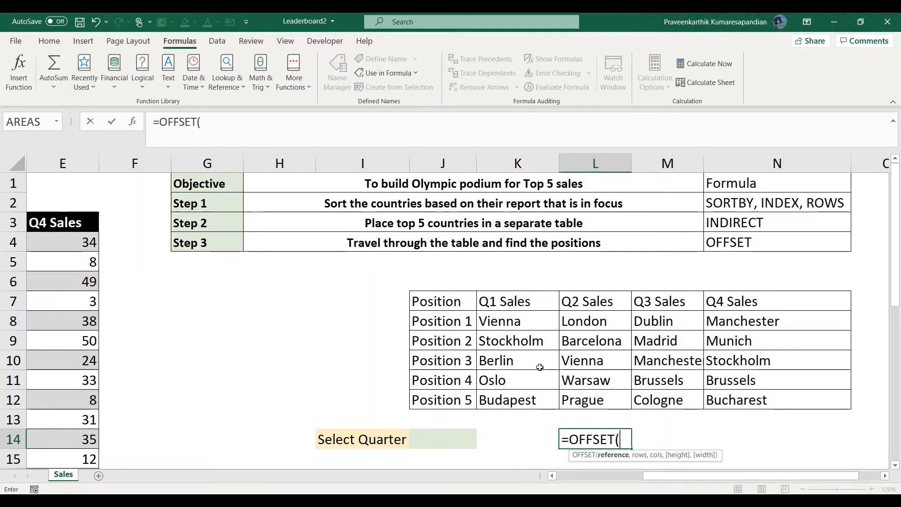
click(455, 298)
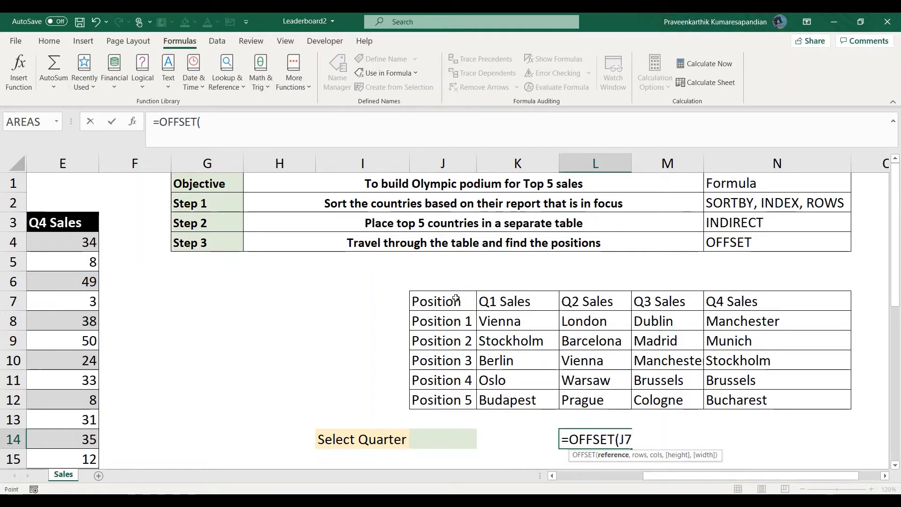
click(217, 127)
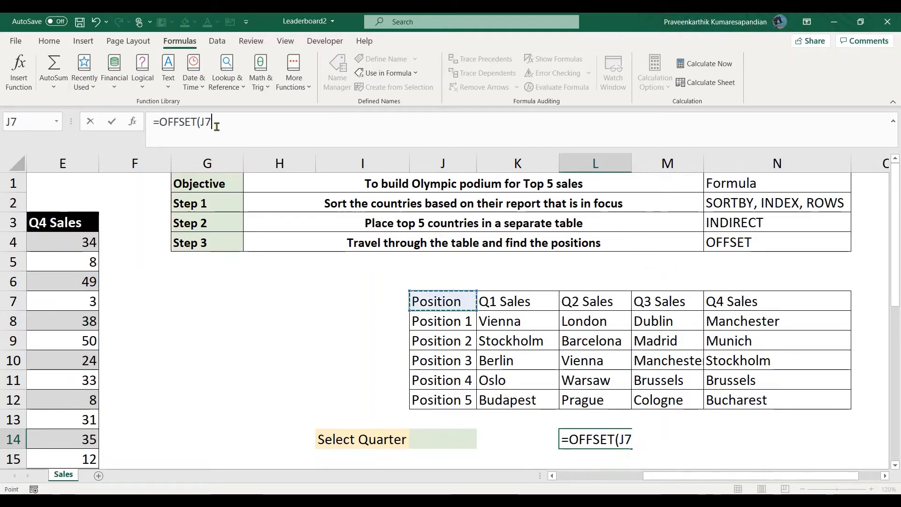
key(ctrl+shift+Left)
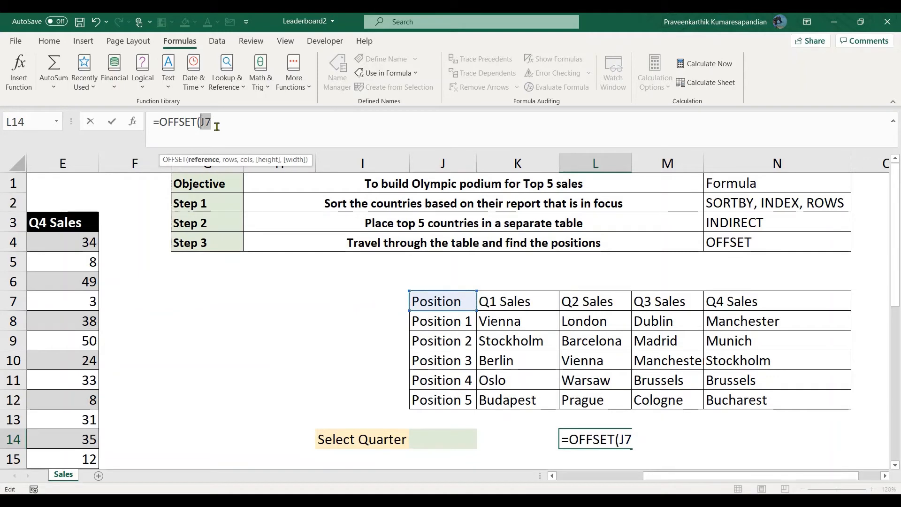
key(F4)
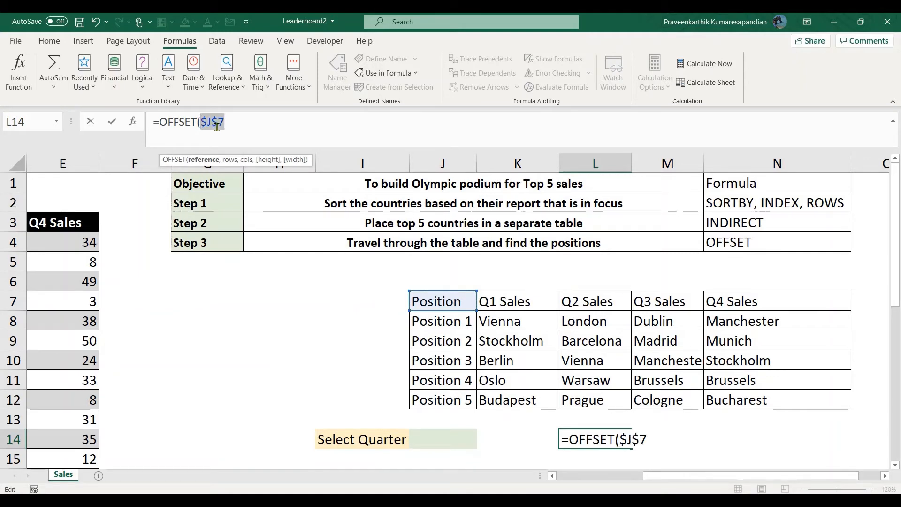
click(238, 128)
text(,)
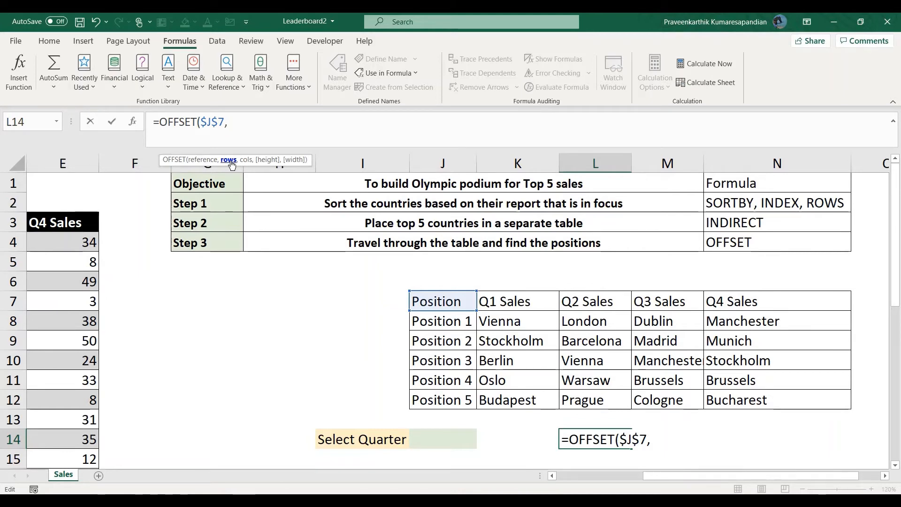
text(1,1)
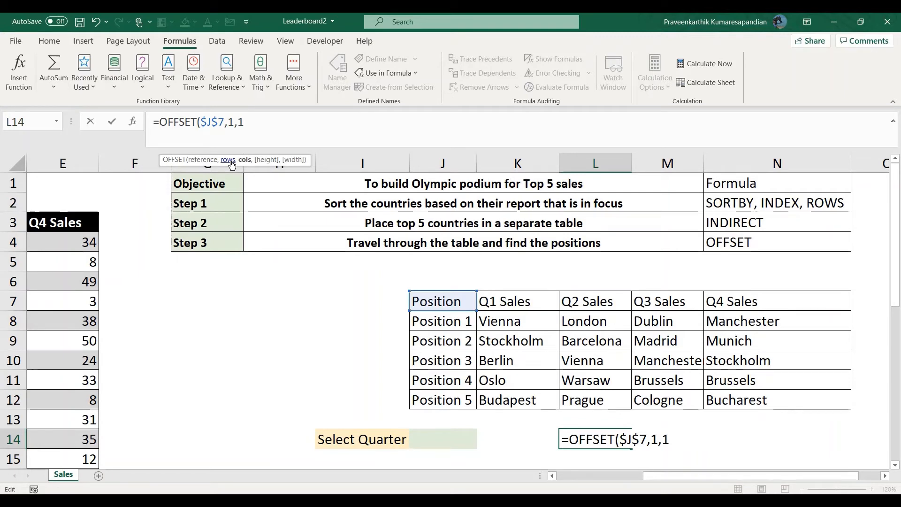
text())
key(Return)
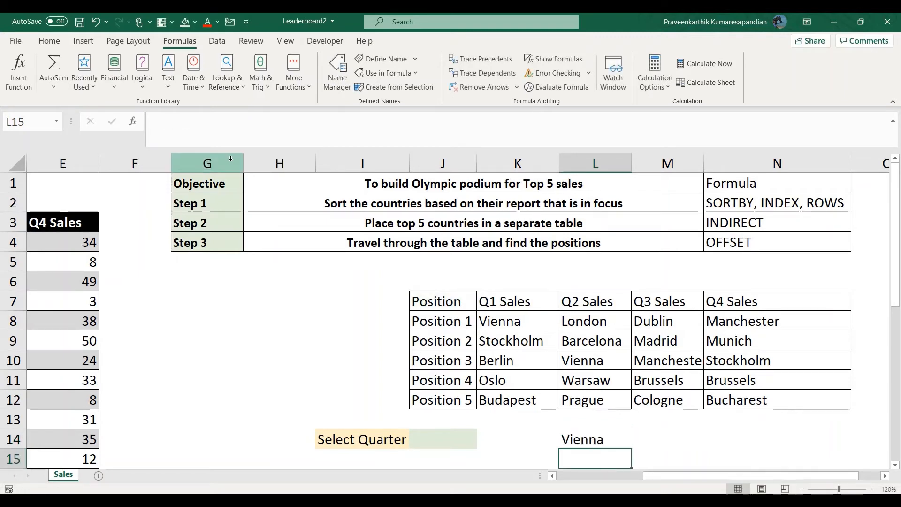
- Examine the OFFSET formula in L14 against the leaderboard, tracing one row down and one column across from the Position header to the Q1 cities
key(Up)
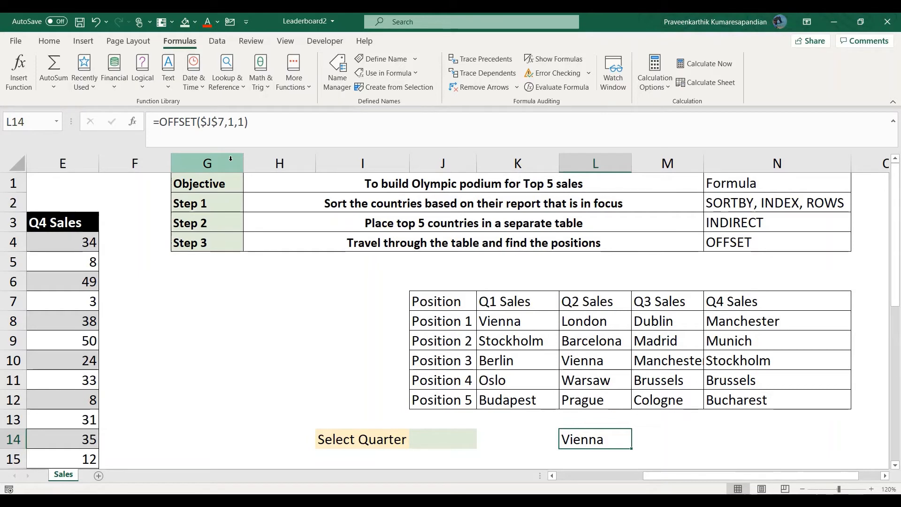
click(439, 318)
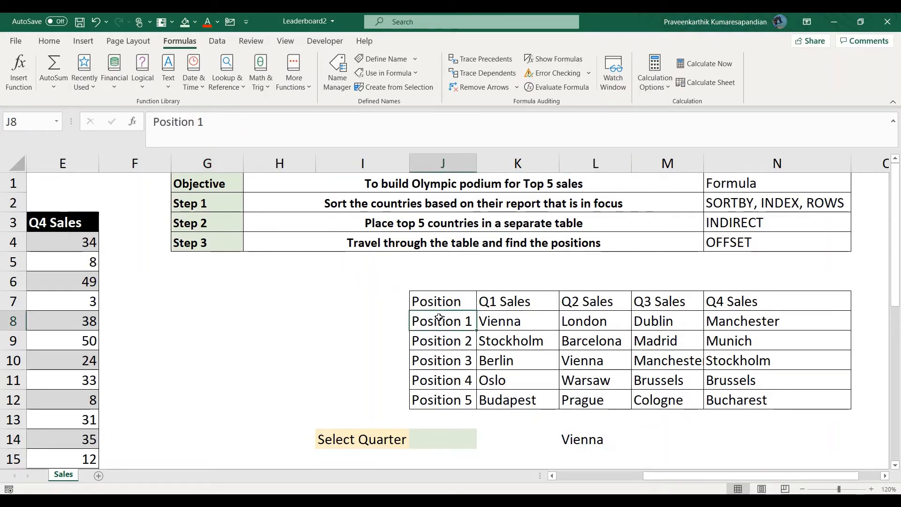
click(489, 320)
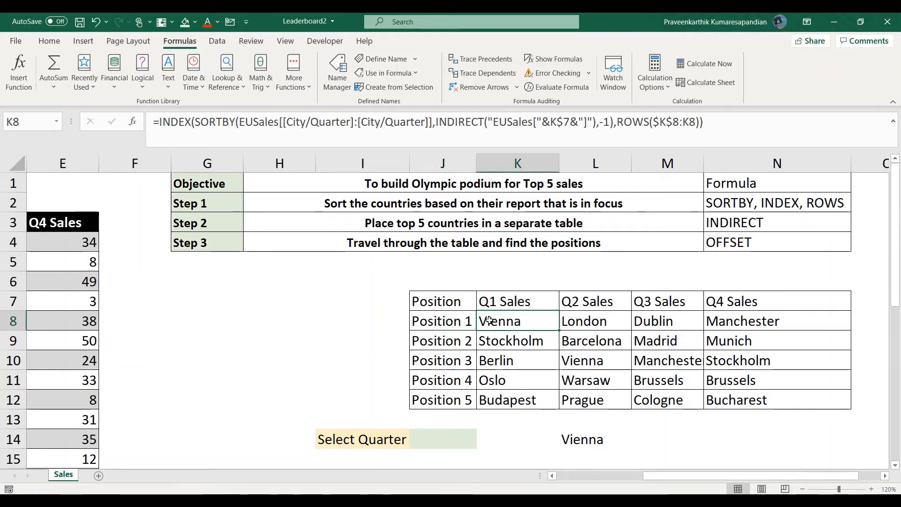
key(Left)
key(Right)
key(Up)
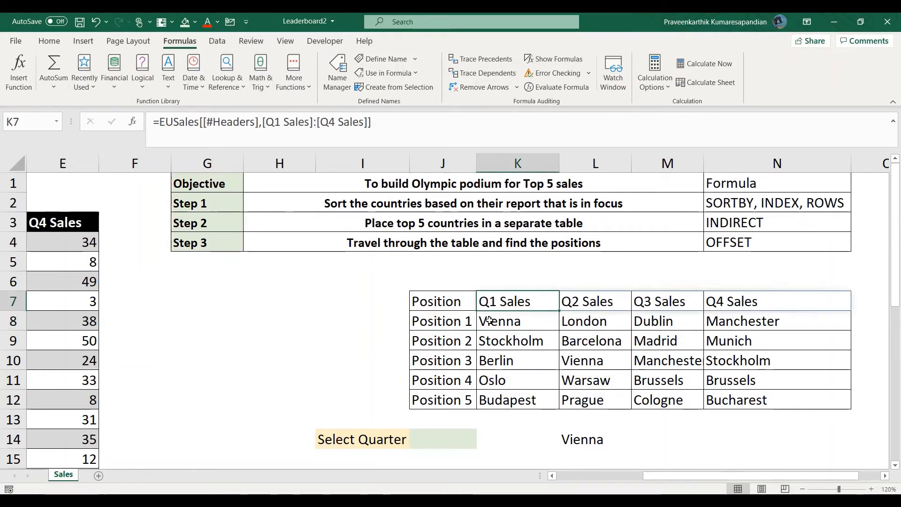
key(Down)
key(Left)
key(Right)
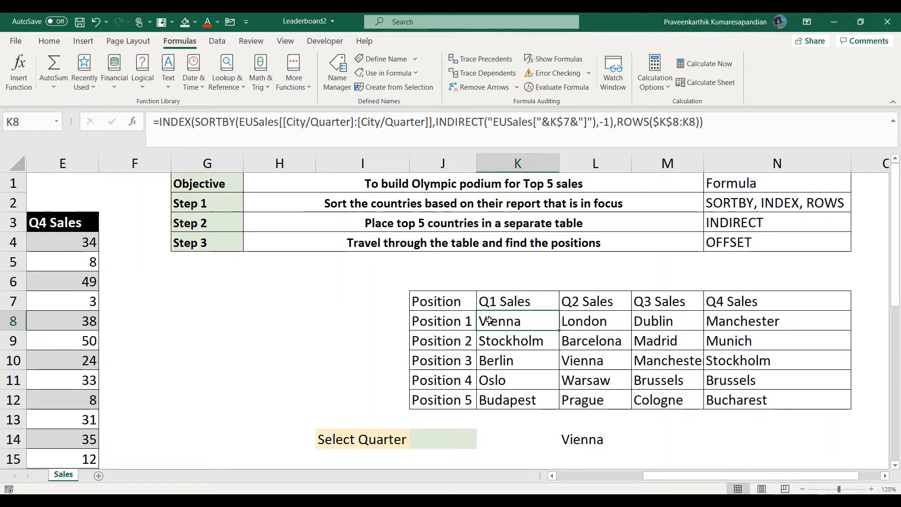
key(Down)
key(Down)
key(Down)
key(Down)
key(Down)
key(Down)
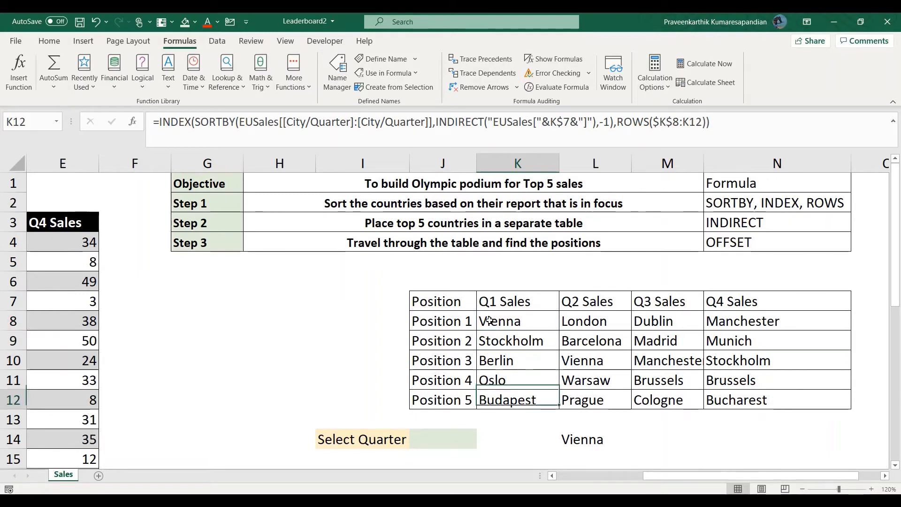
key(Right)
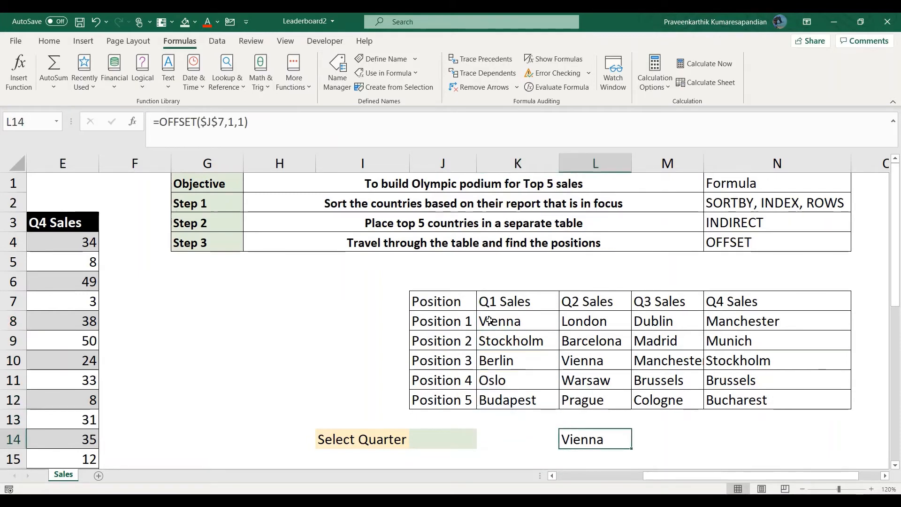
- Set the columns argument of the OFFSET formula in L14 to 2
click(240, 122)
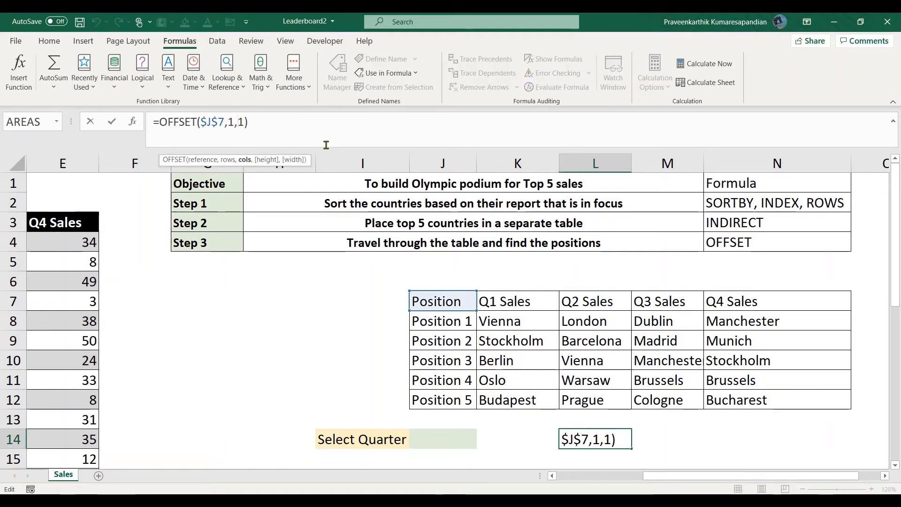
key(Delete)
text(2)
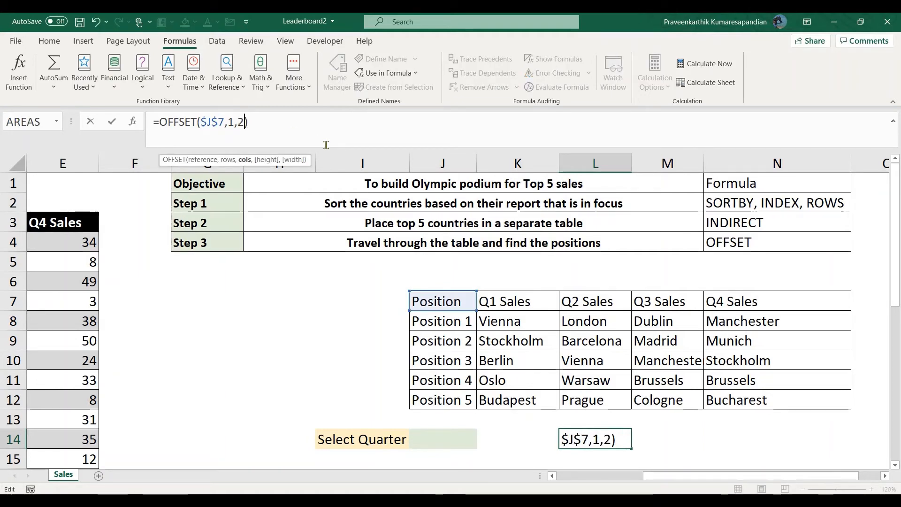
key(Return)
key(Up)
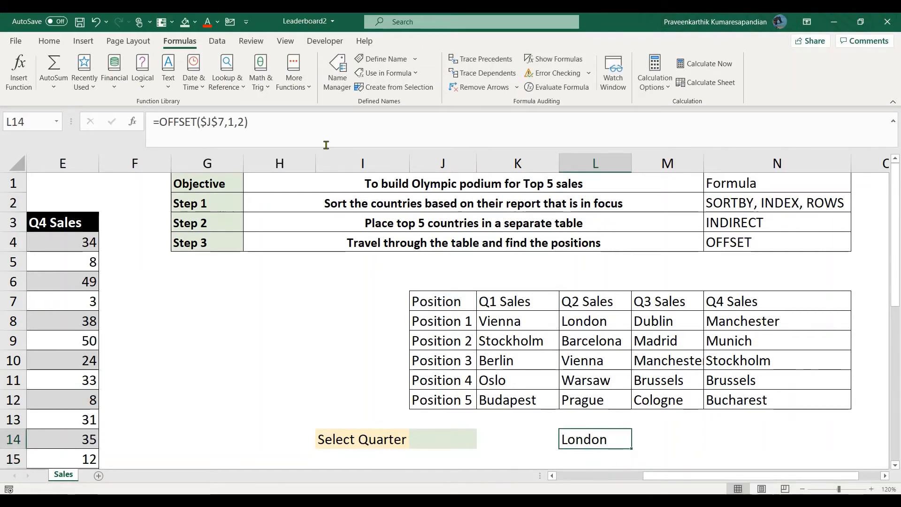
- Set the rows argument of the OFFSET formula in L14 to 2
click(249, 123)
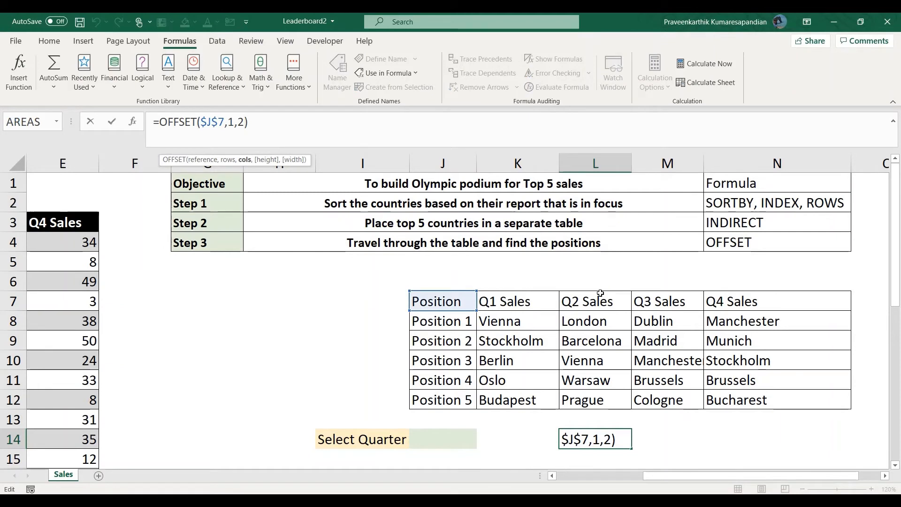
click(233, 123)
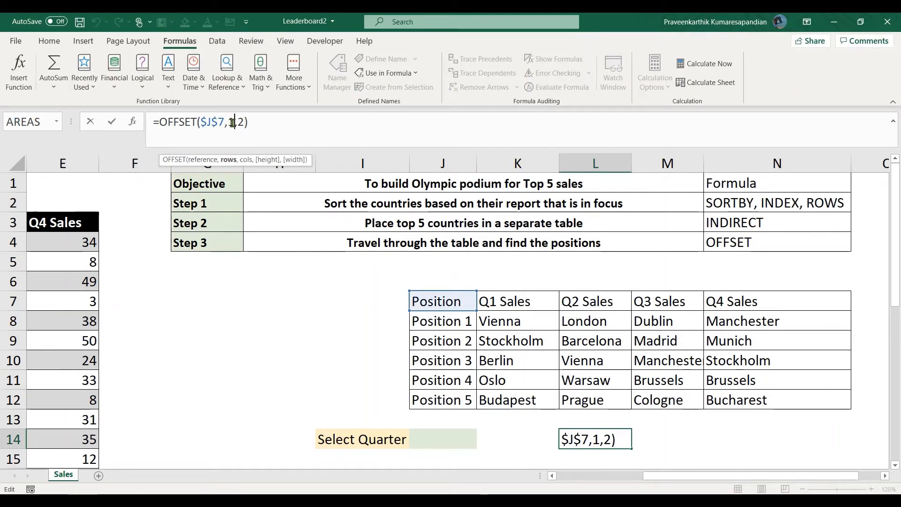
key(BackSpace)
text(2)
key(Return)
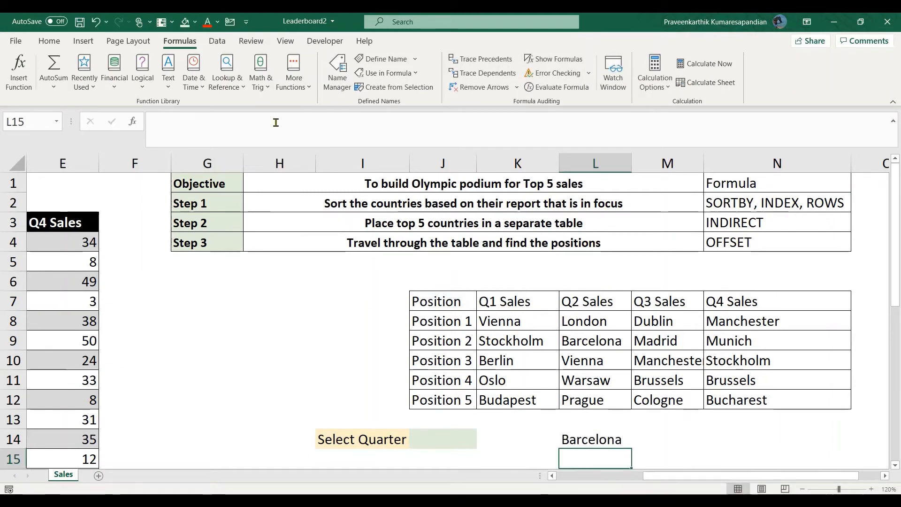
key(Up)
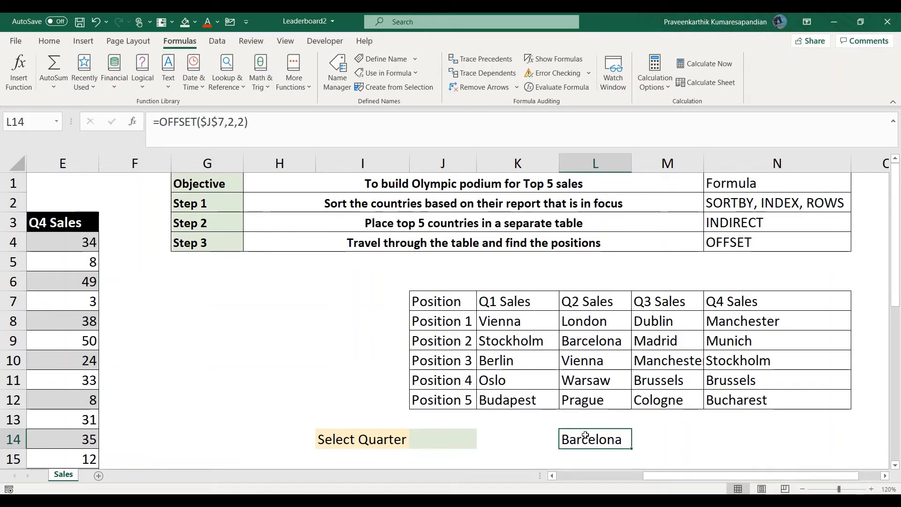
- Choose Q1 Sales for the Select Quarter dropdown in J14
click(232, 121)
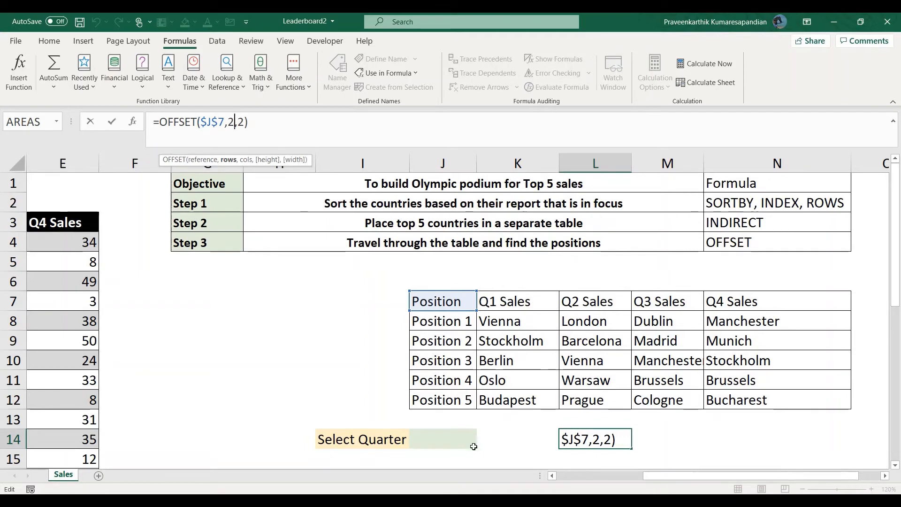
click(458, 439)
click(483, 443)
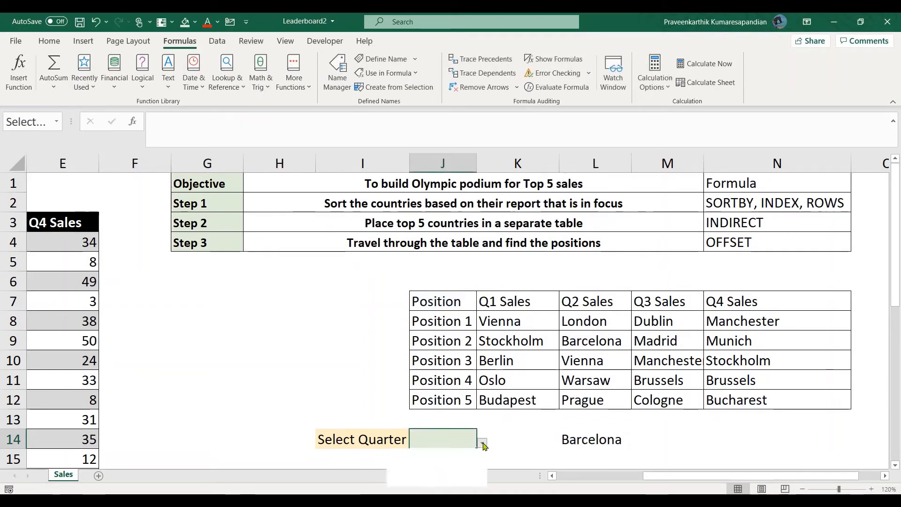
click(409, 455)
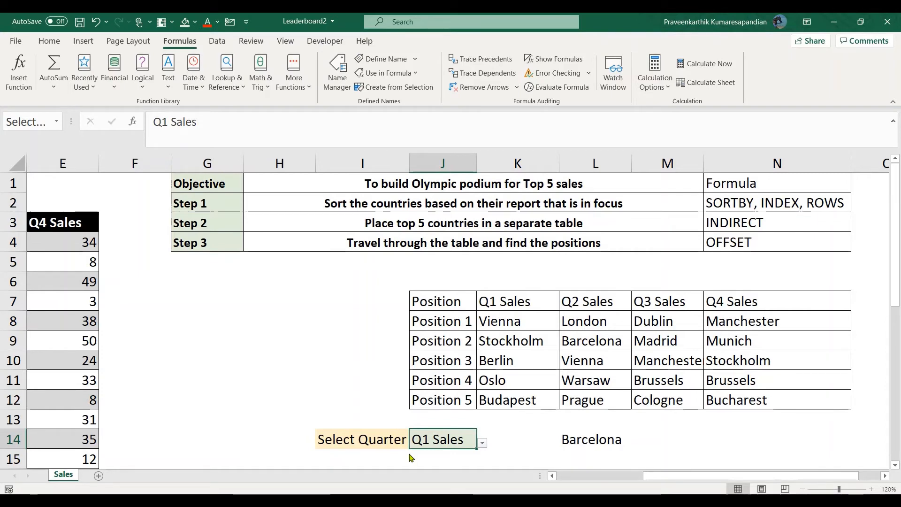
- Replace the rows argument of the OFFSET formula in L14 with a MATCH function whose lookup value is "Position 1"
click(607, 444)
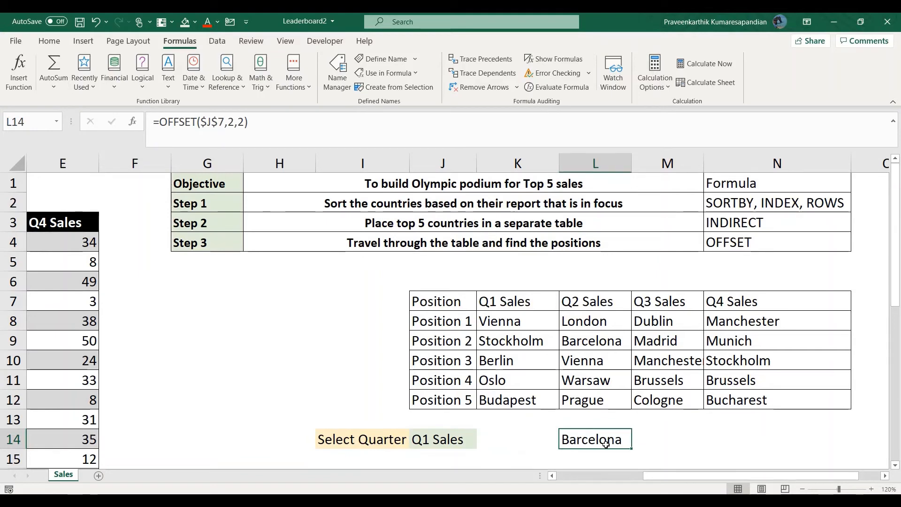
click(234, 122)
key(BackSpace)
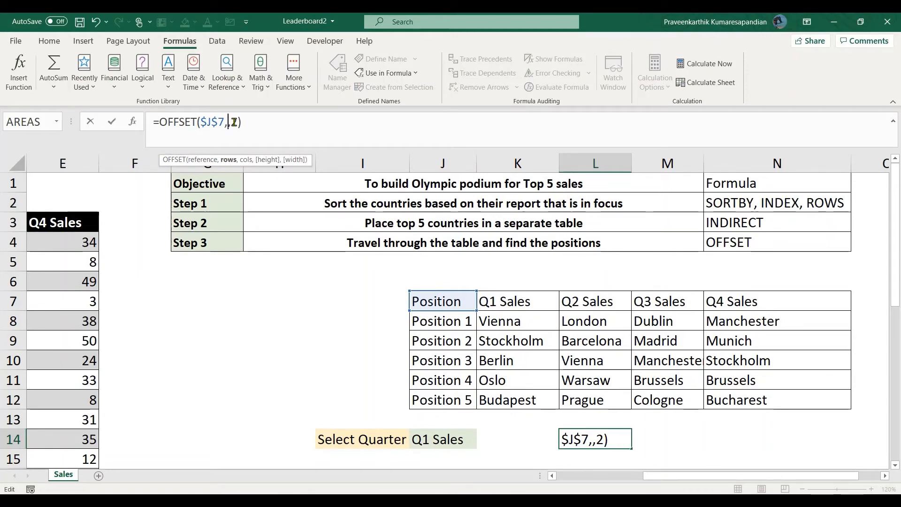
text(MA)
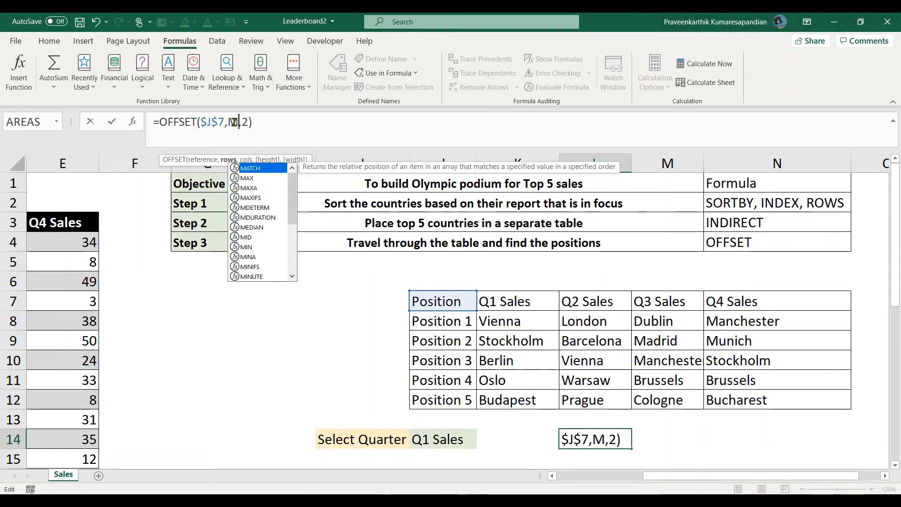
key(Tab)
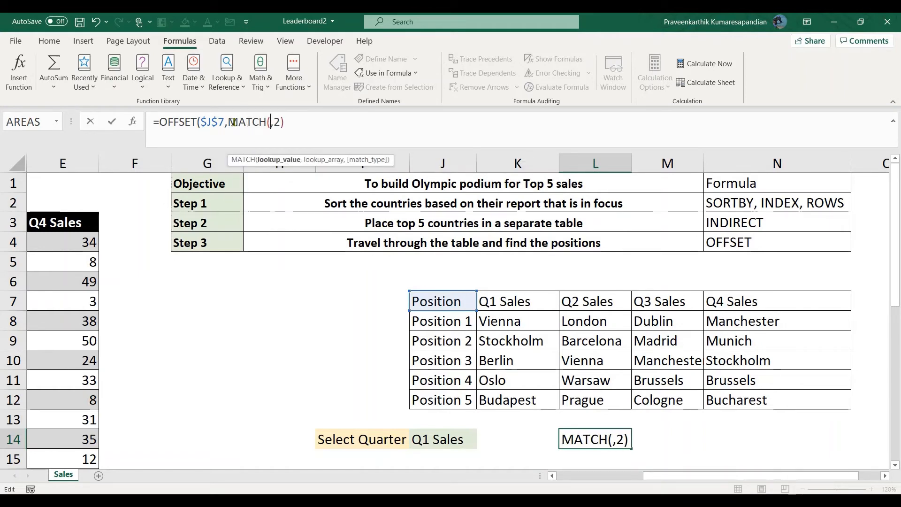
text(")
text(Posit)
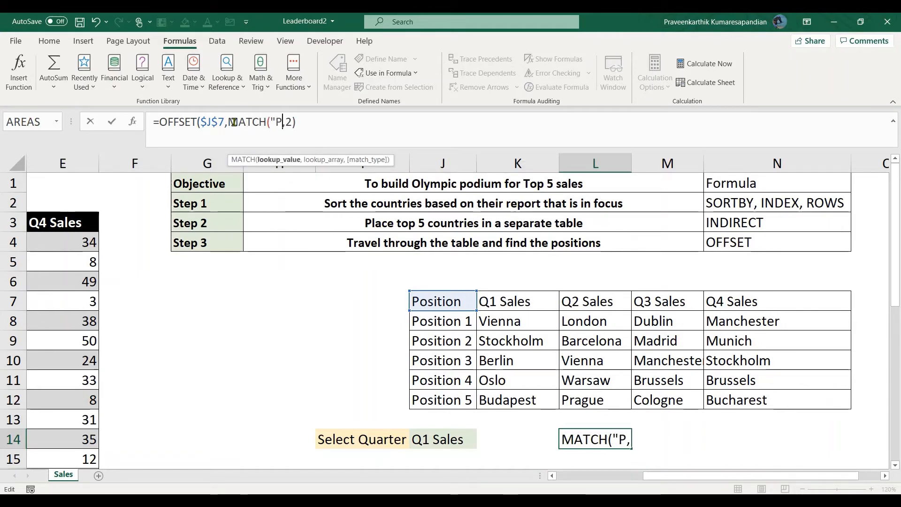
text(ion 1)
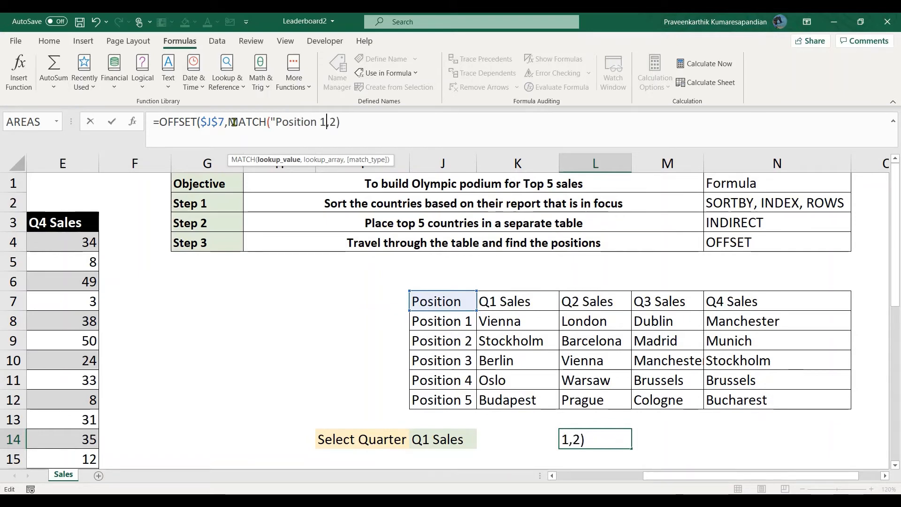
text(")
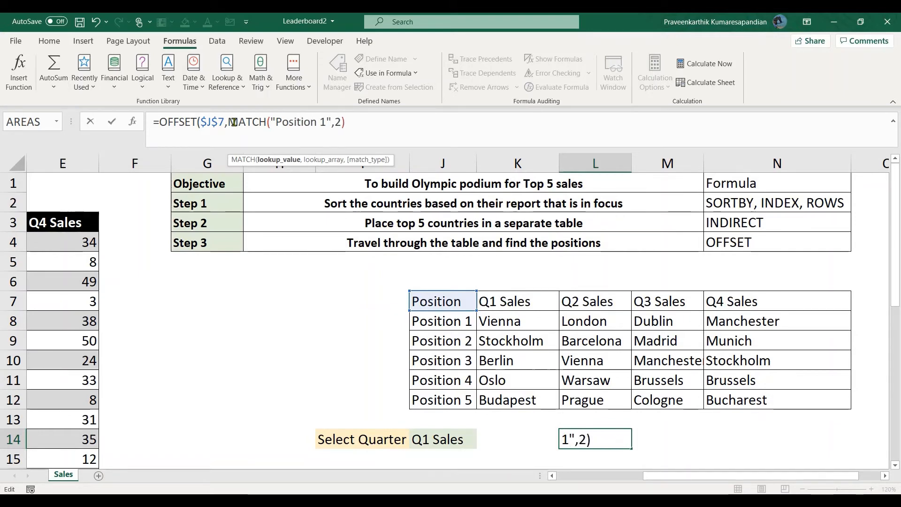
- Complete the MATCH in L14 with lookup array J7:J12 and match type 0, and commit the formula
text(,)
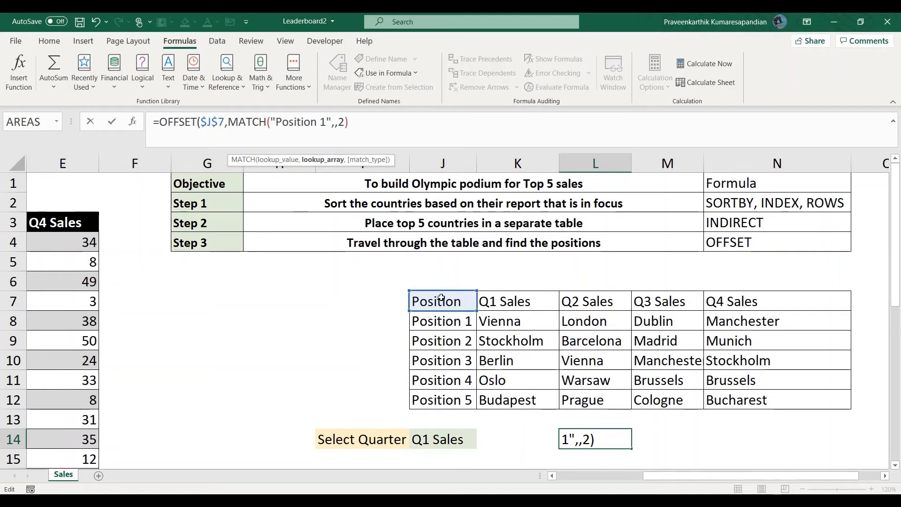
drag(427, 301, 431, 401)
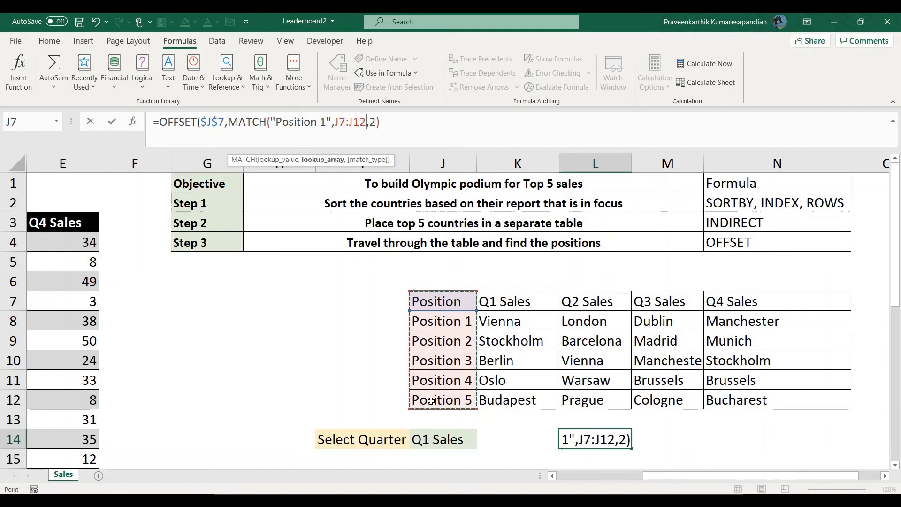
click(371, 116)
text(,)
text(0),)
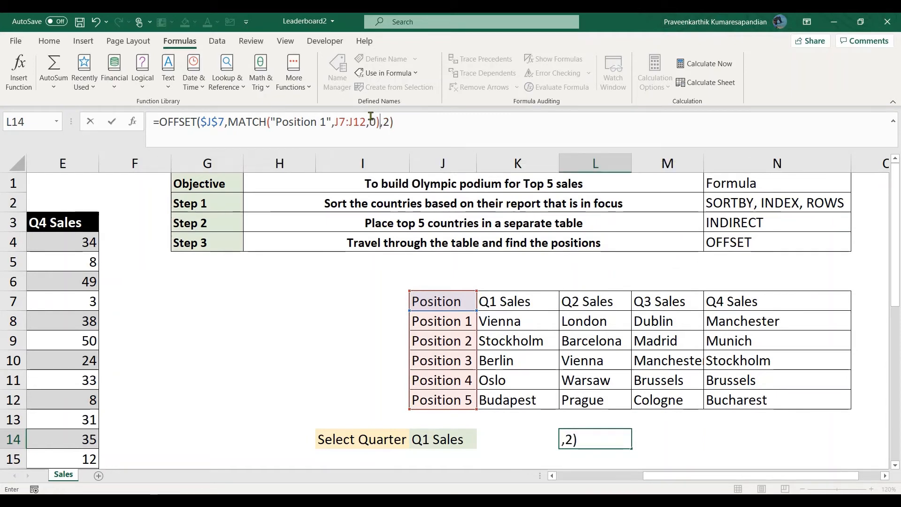
key(Return)
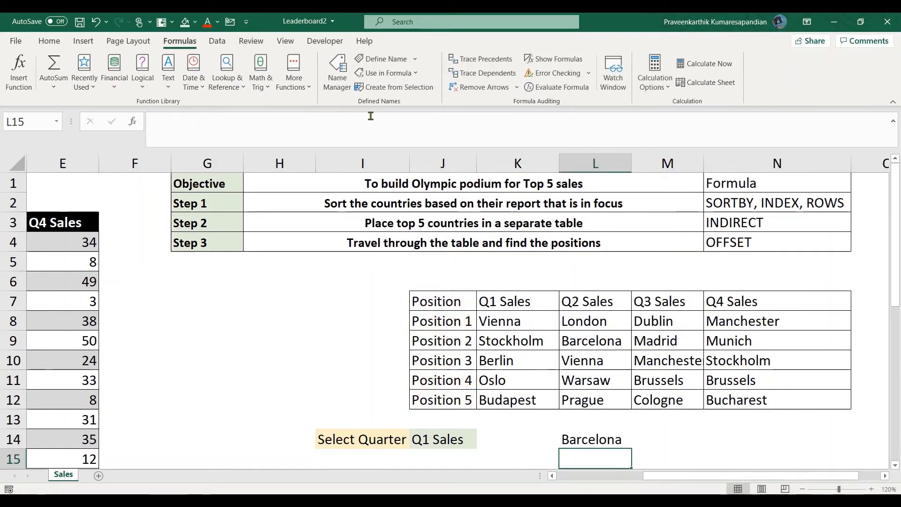
- Set the columns argument of the OFFSET formula in L14 to 1
key(Up)
click(388, 121)
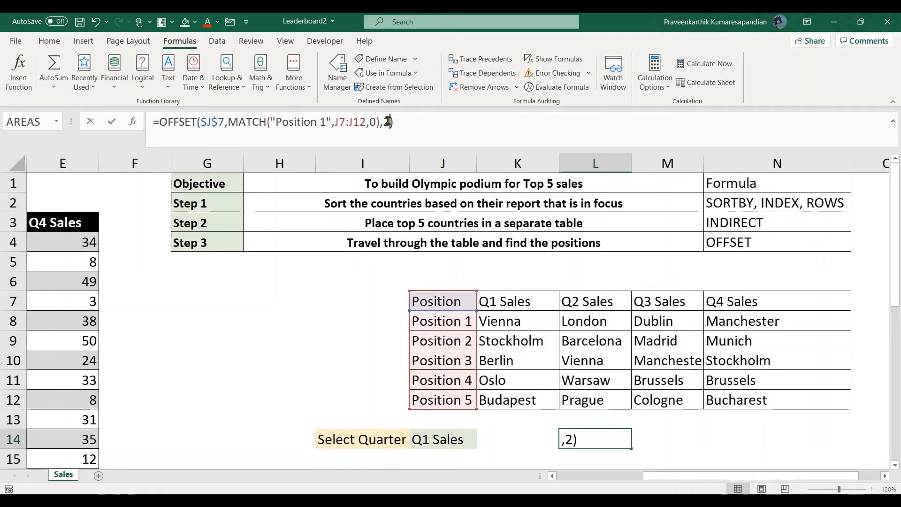
key(BackSpace)
text(1)
key(Return)
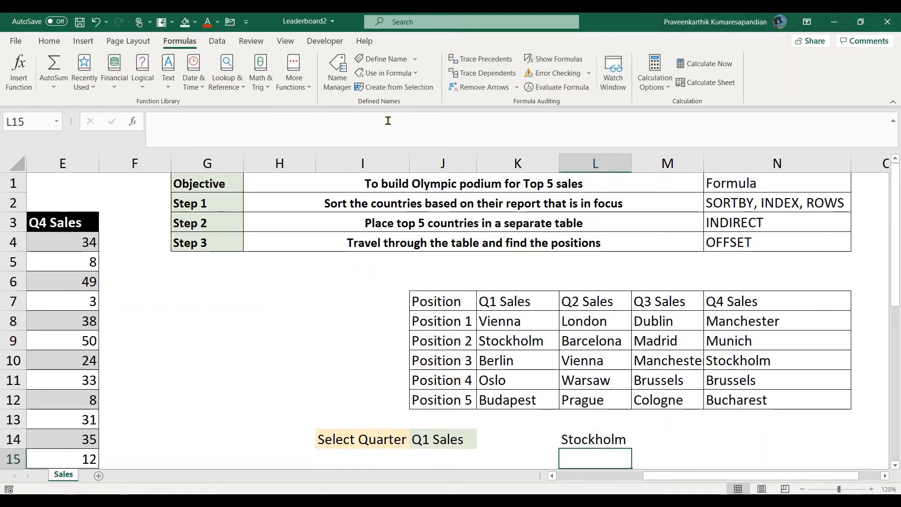
- Change the MATCH lookup array in L14 to J8:J12 so it excludes the Position header
key(Up)
key(Left)
key(Right)
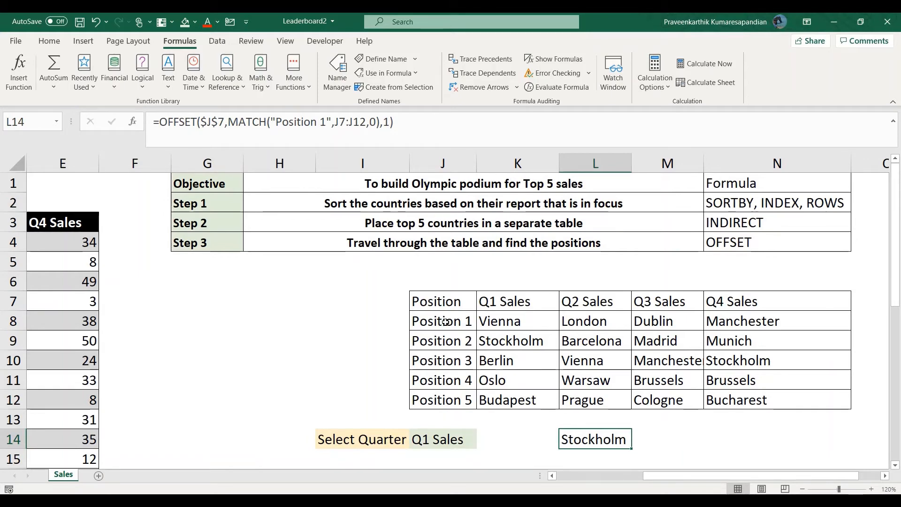
click(344, 123)
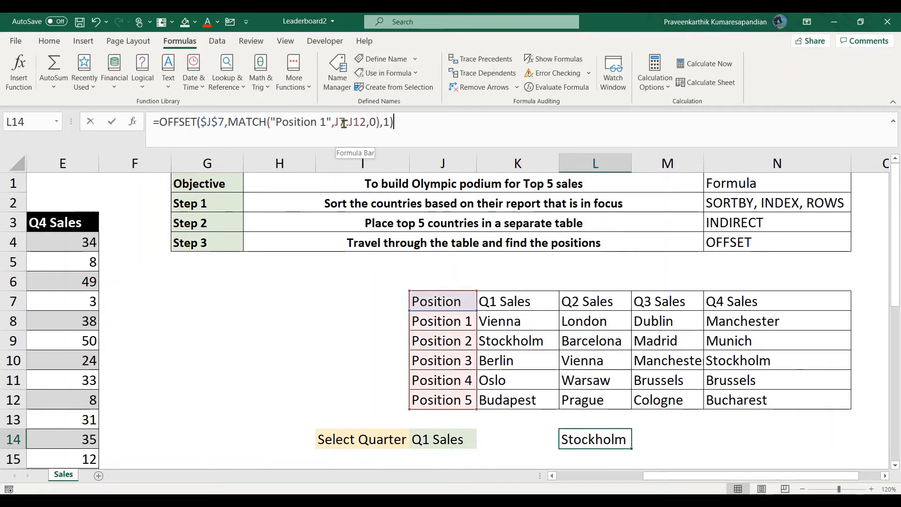
key(BackSpace)
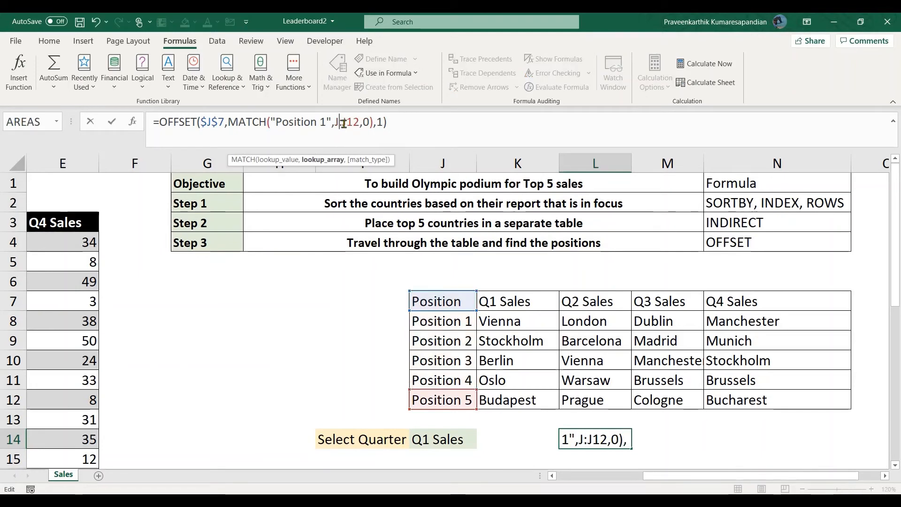
text(8)
key(Return)
key(Up)
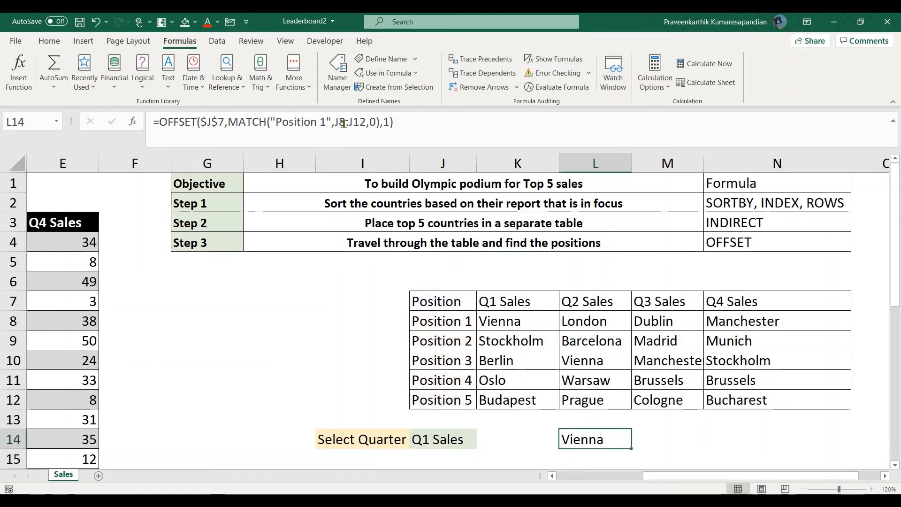
key(Down)
key(Up)
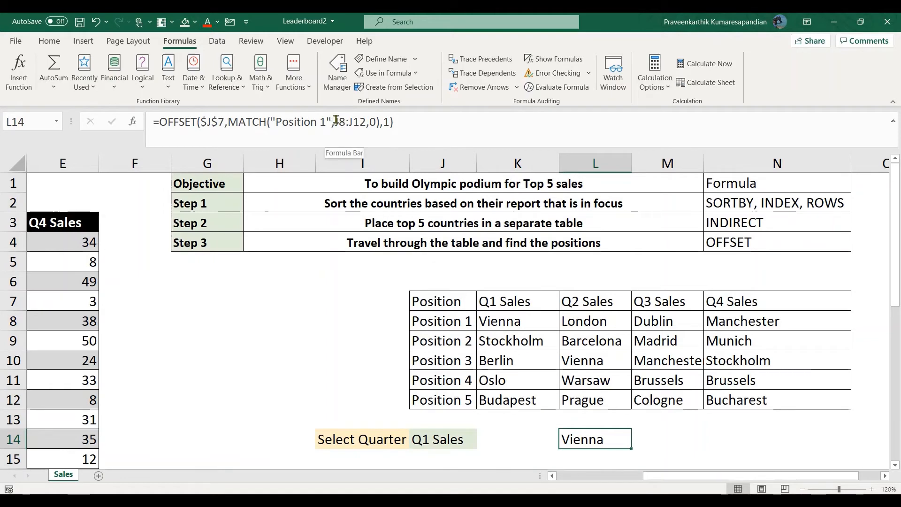
- Make the MATCH lookup array in the L14 formula an absolute reference, $J$8:$J$12, and commit the formula
drag(335, 121, 365, 123)
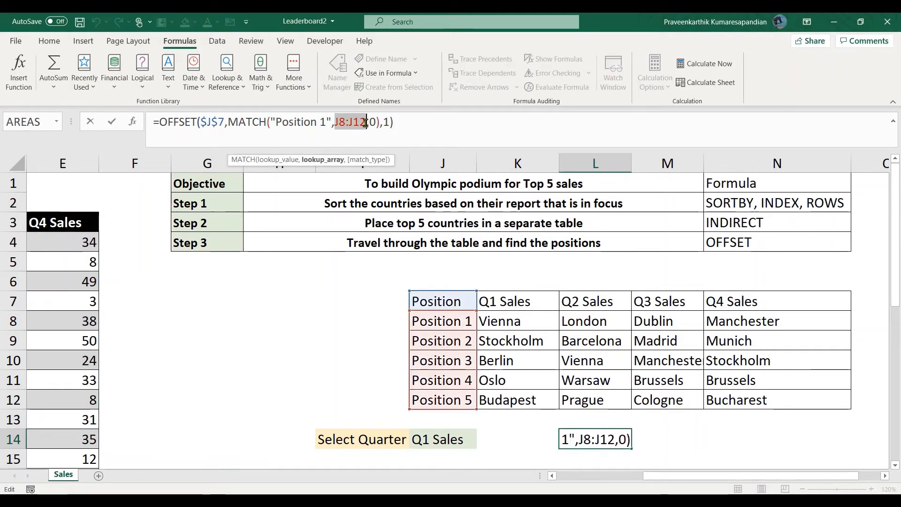
key(F4)
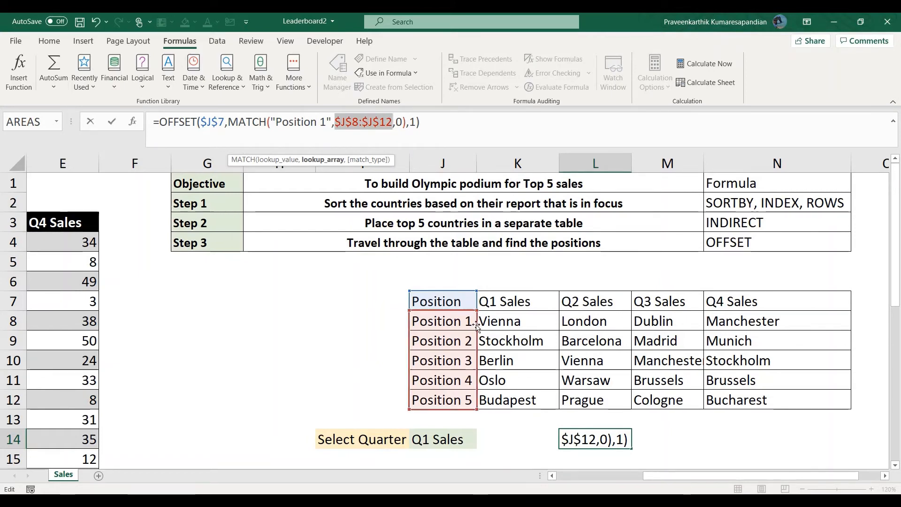
key(Return)
click(577, 430)
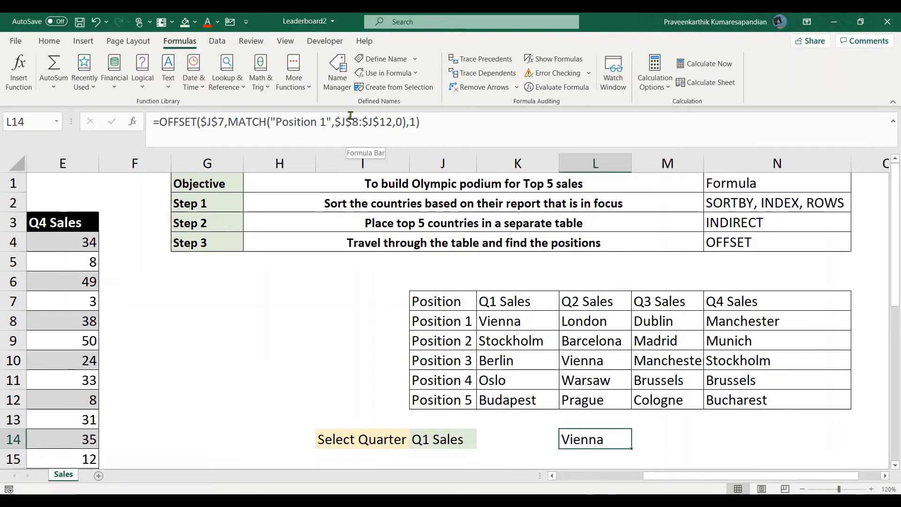
click(441, 317)
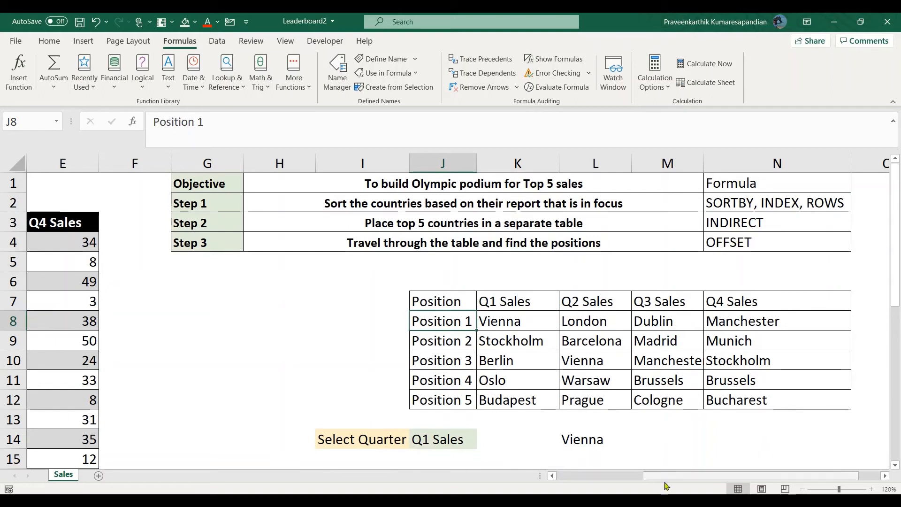
- Replace the columns argument of the OFFSET formula in L14 with a MATCH function whose lookup value is the named range SelectedQuarter
click(608, 447)
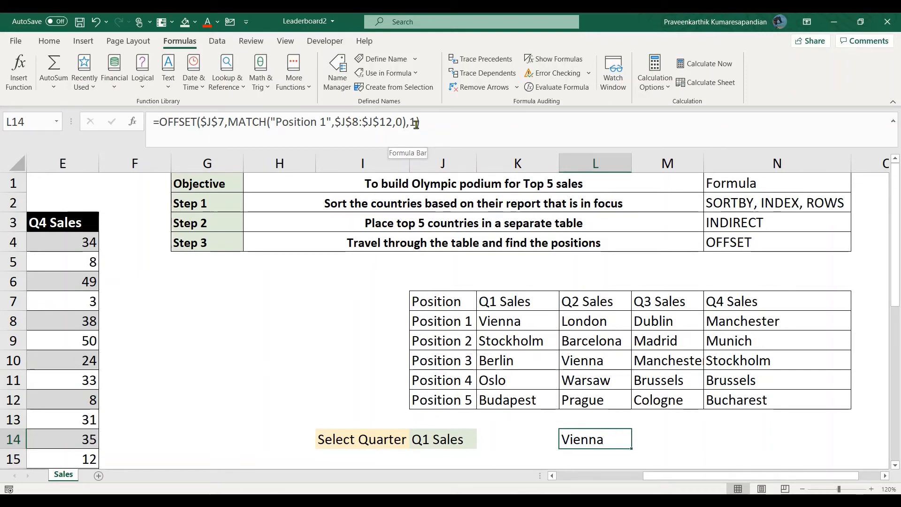
key(F2)
click(327, 123)
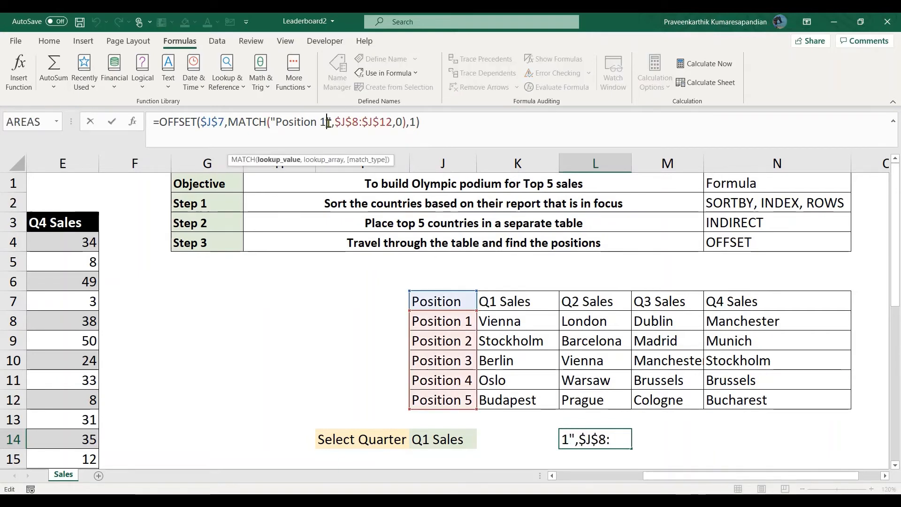
drag(330, 123, 278, 124)
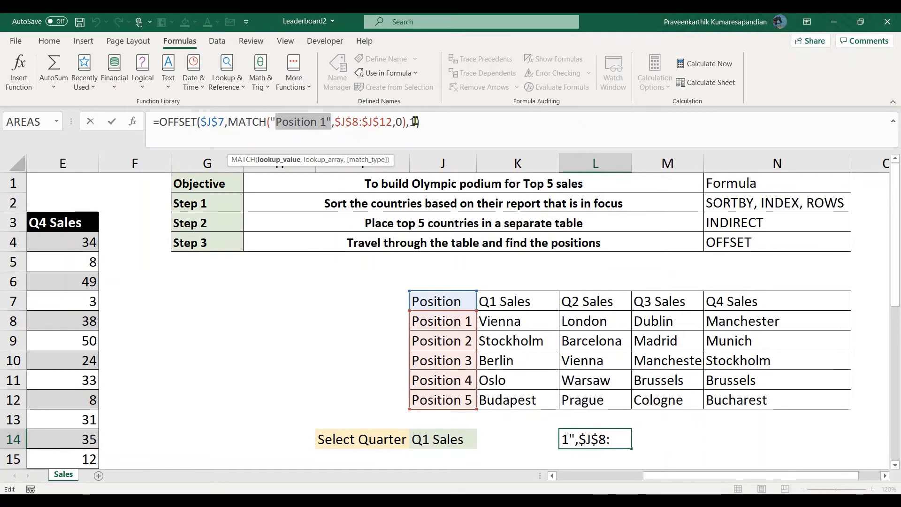
click(416, 122)
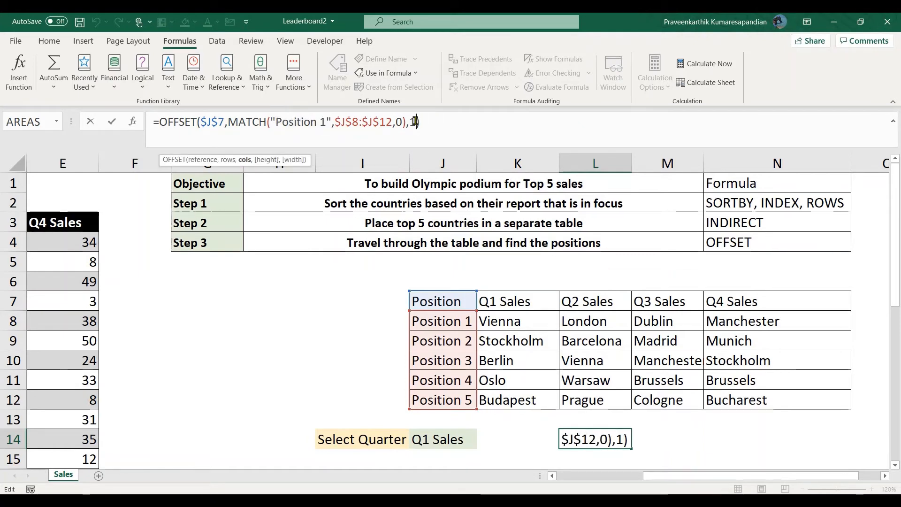
key(BackSpace)
text(M)
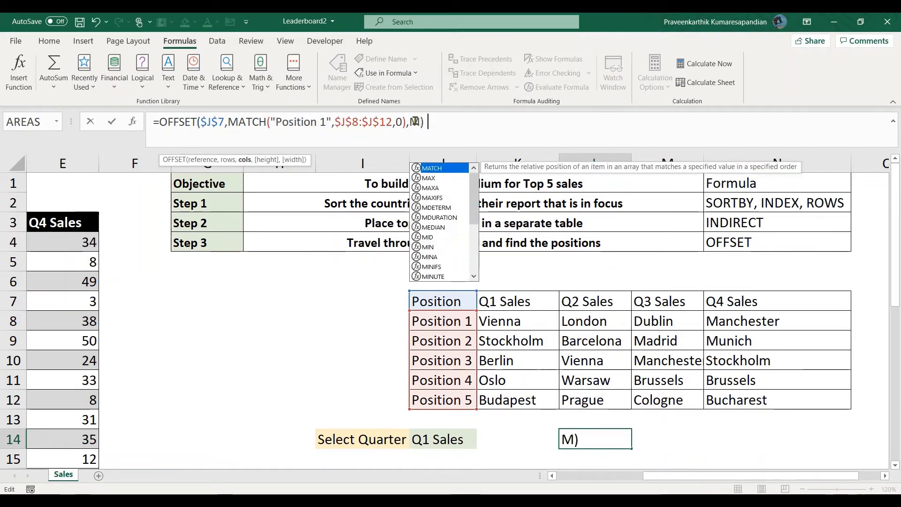
text(ATCH)
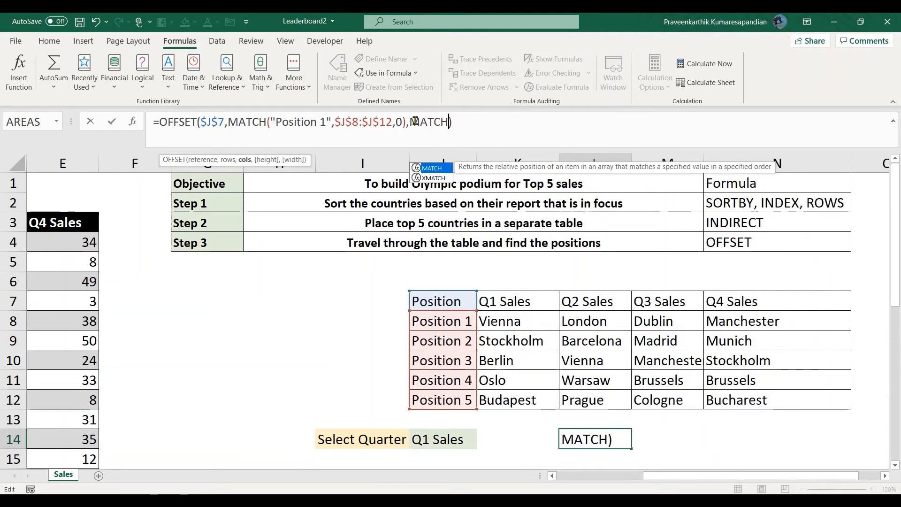
text(()
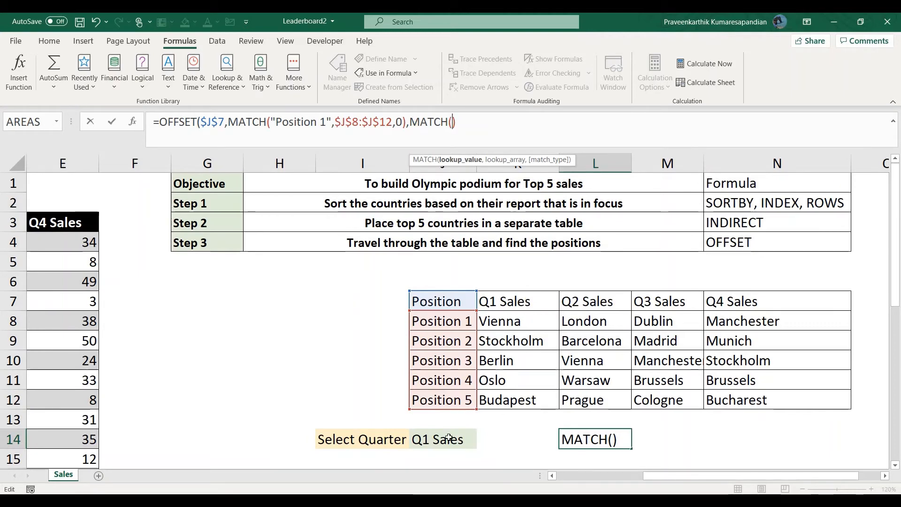
text(S)
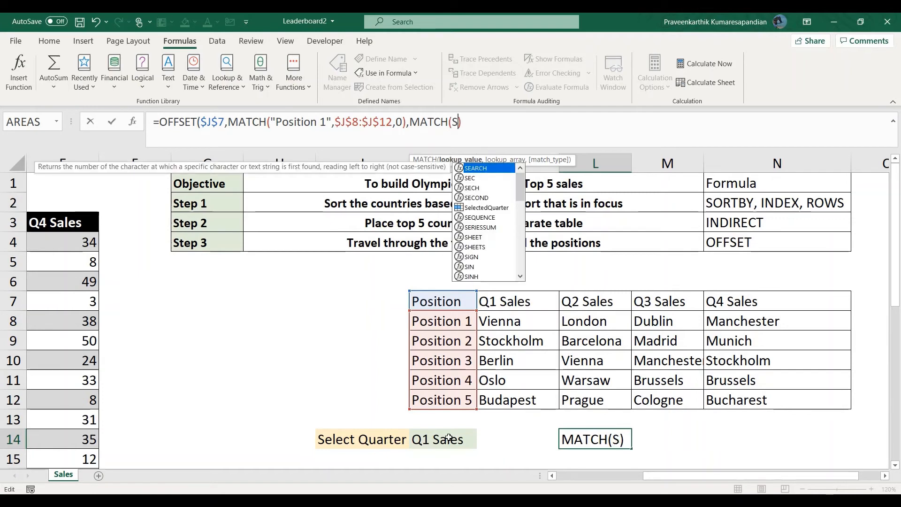
text(ele)
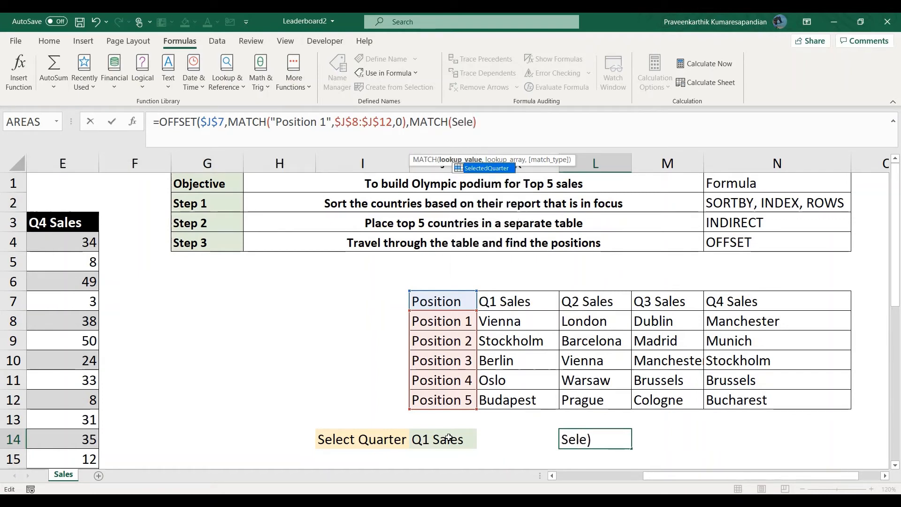
key(Tab)
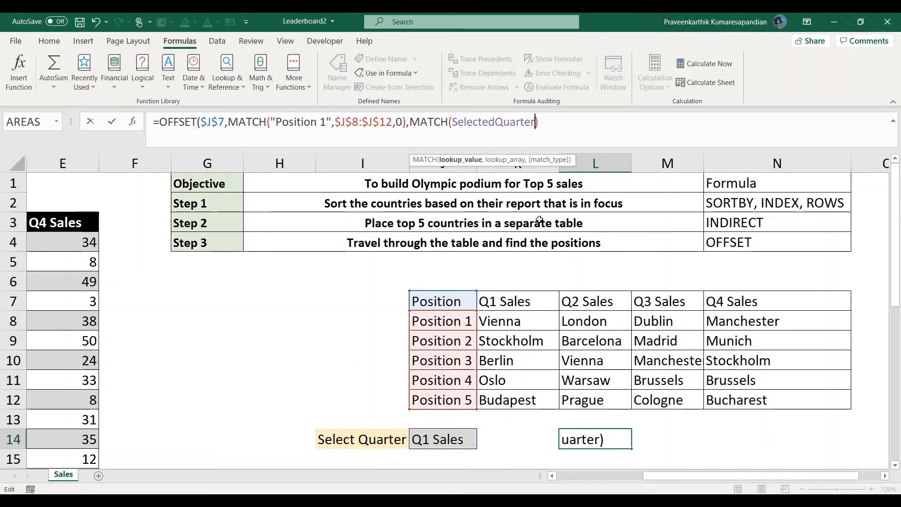
- Set the lookup array of the SelectedQuarter MATCH in L14 to the absolute spill range $K$7#
text(,)
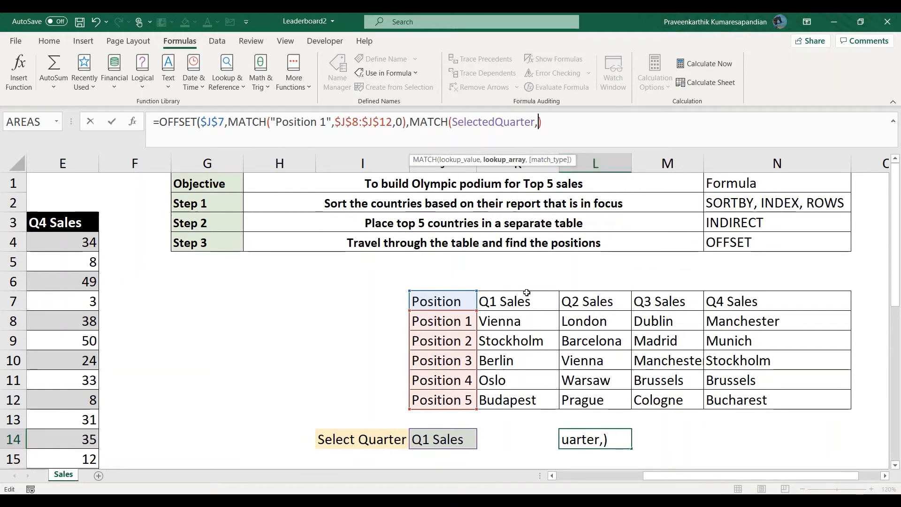
click(527, 301)
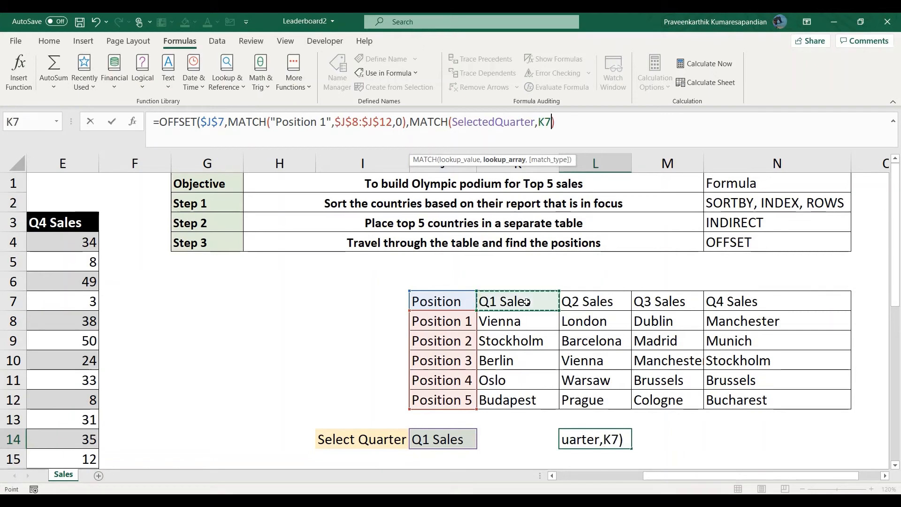
key(Left)
key(Left)
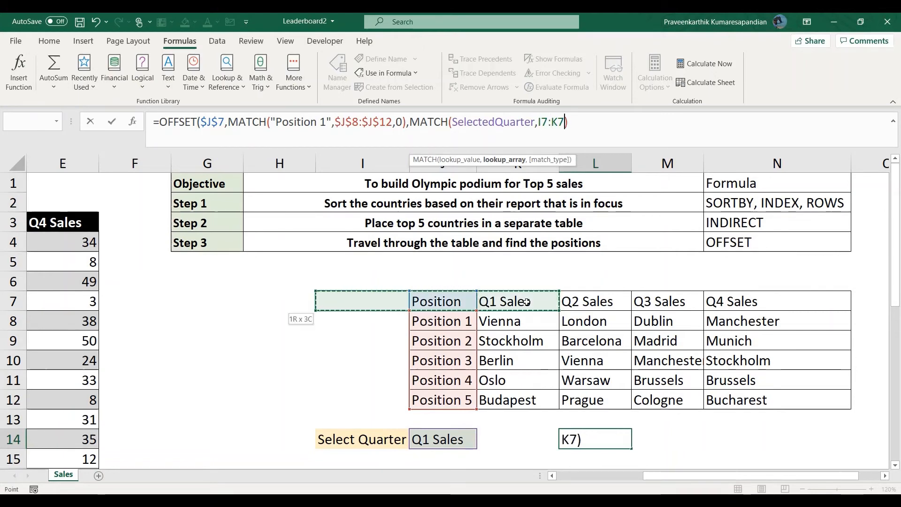
key(Right)
key(Right)
key(Right)
key(Right)
key(Left)
key(Left)
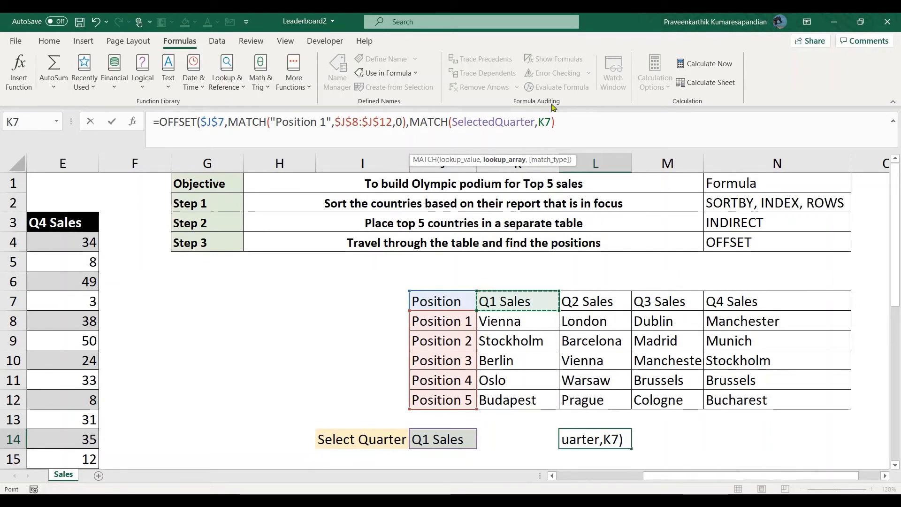
drag(552, 123, 540, 123)
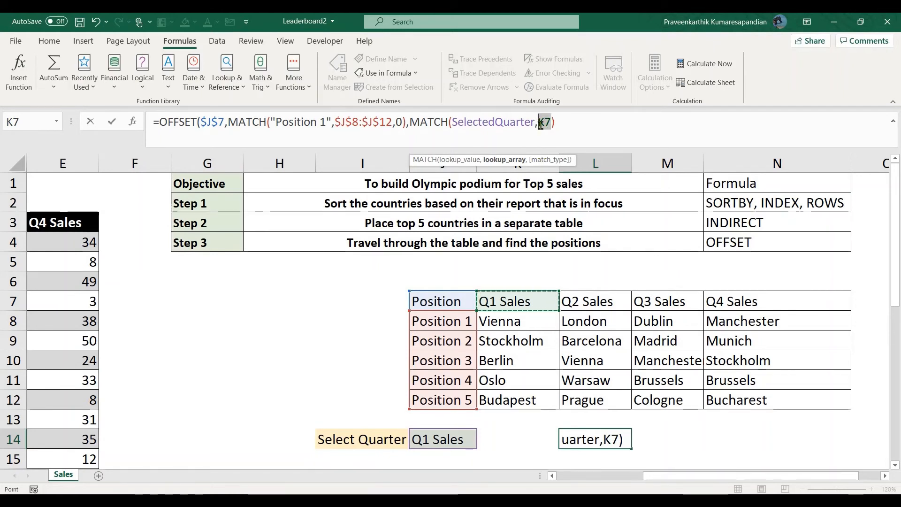
key(F4)
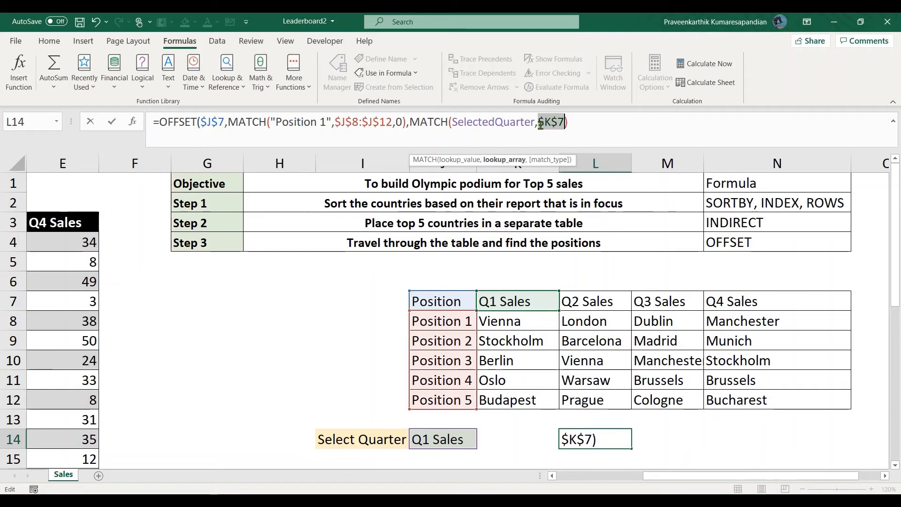
key(Right)
text(#)
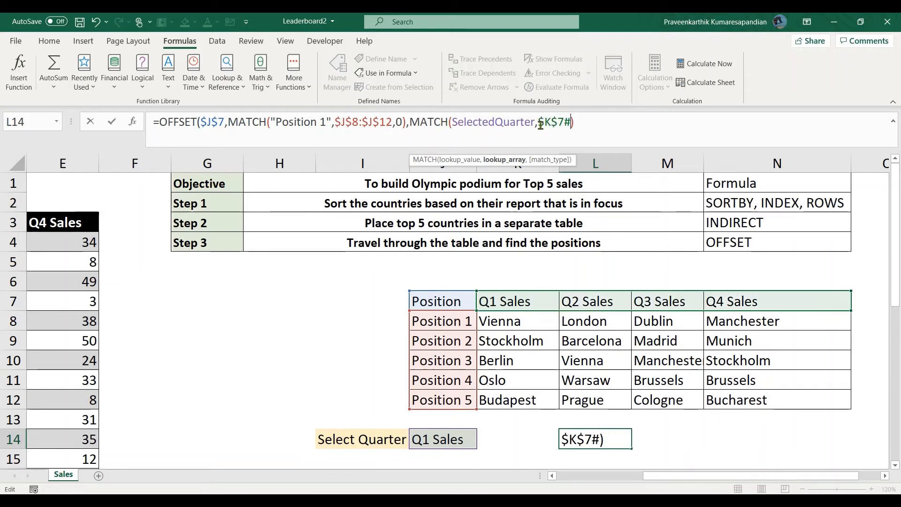
- Complete the SelectedQuarter MATCH in L14 with match type 0, close the OFFSET function and commit the formula
text(,0)
key(Right)
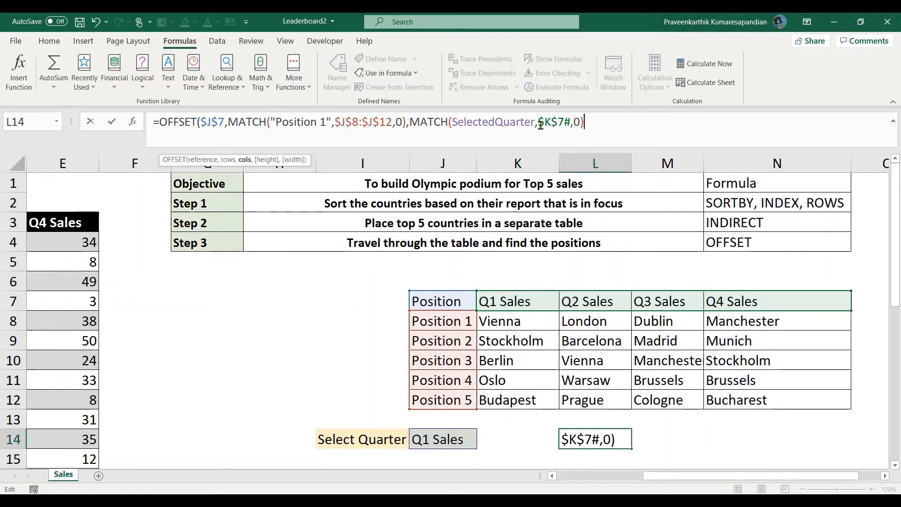
text())
key(Return)
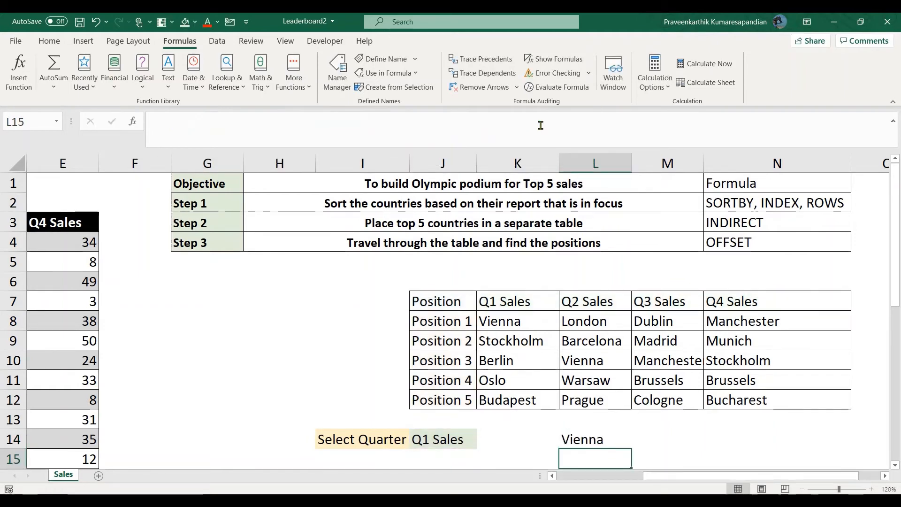
key(Up)
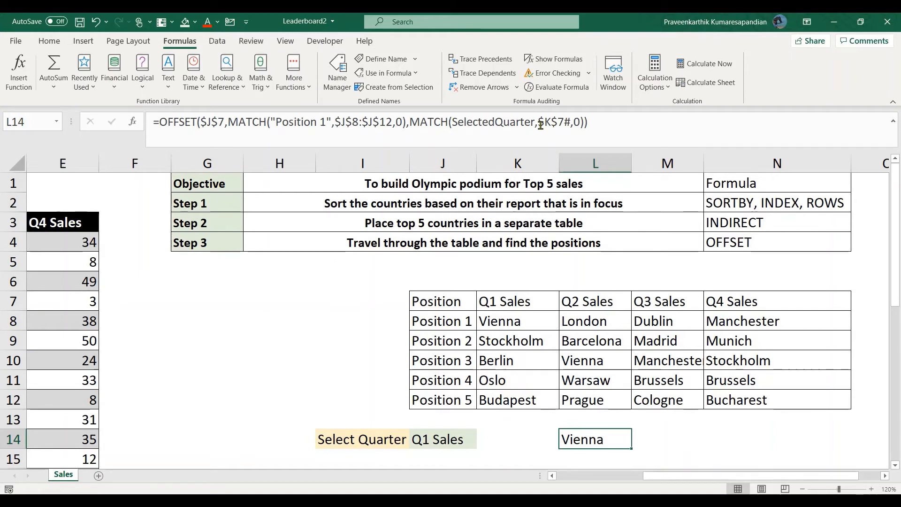
- Review the two MATCH arguments inside the OFFSET formula in L14
drag(229, 122, 579, 123)
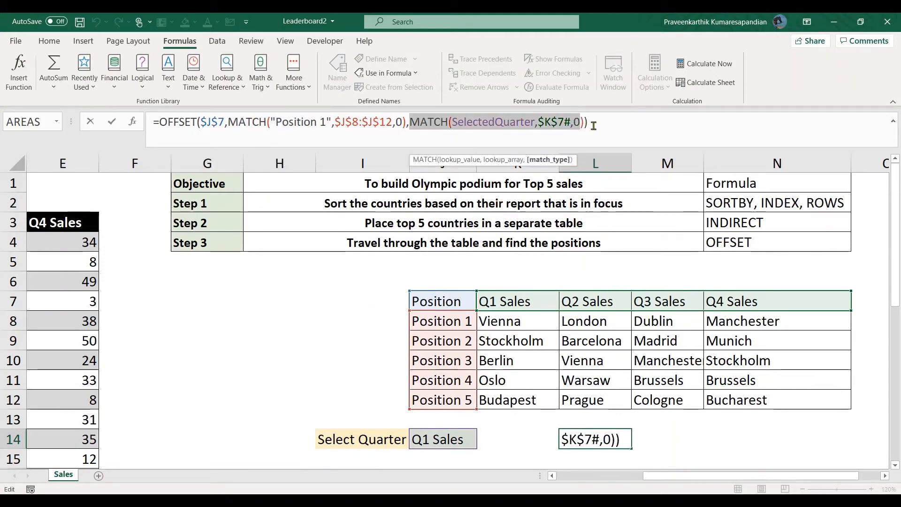
click(594, 125)
key(Return)
key(Up)
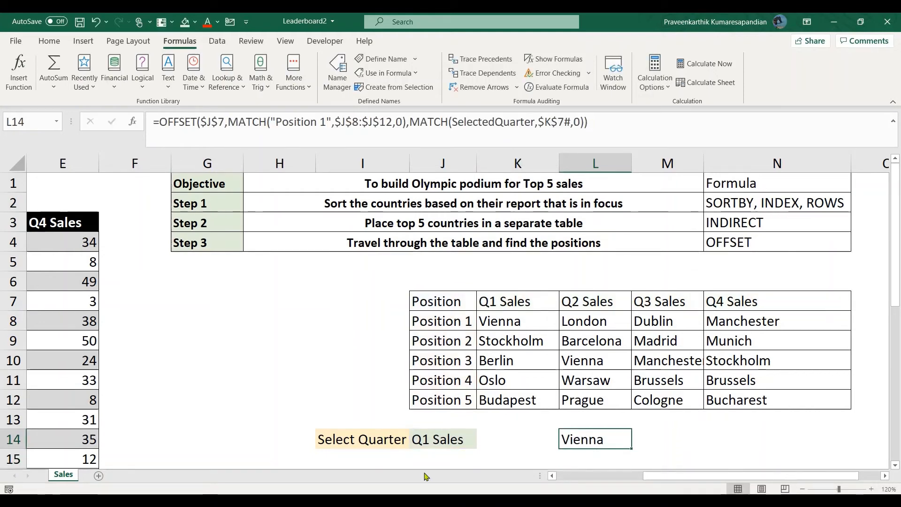
- Set the selected quarter in J14 to Q3 Sales to test the lookup formula
click(459, 441)
click(482, 443)
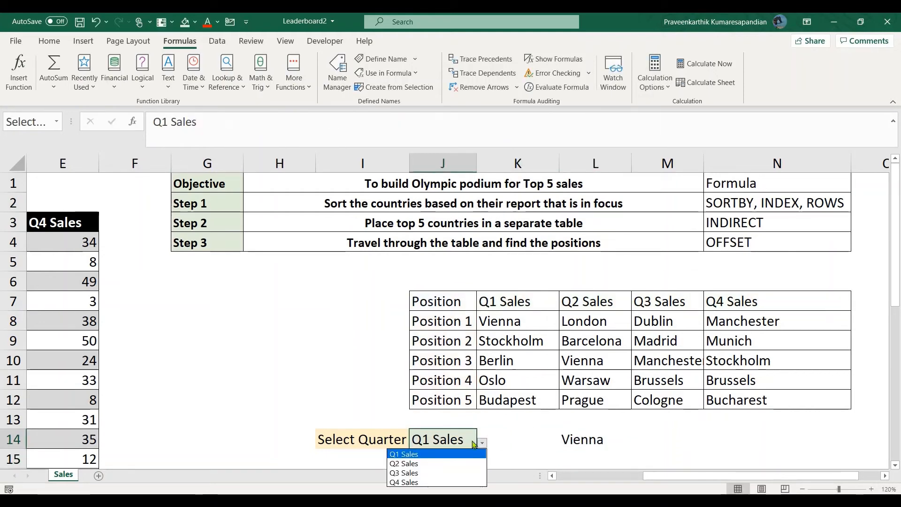
click(421, 464)
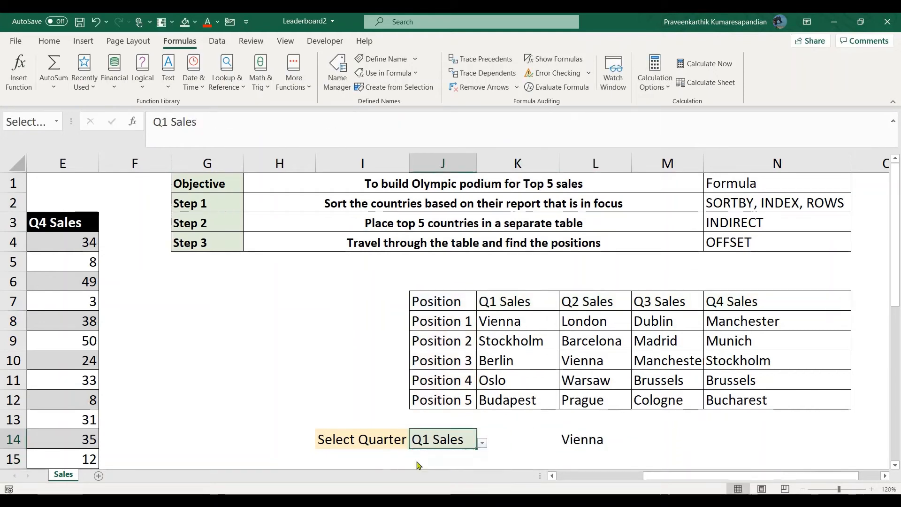
click(483, 443)
click(420, 472)
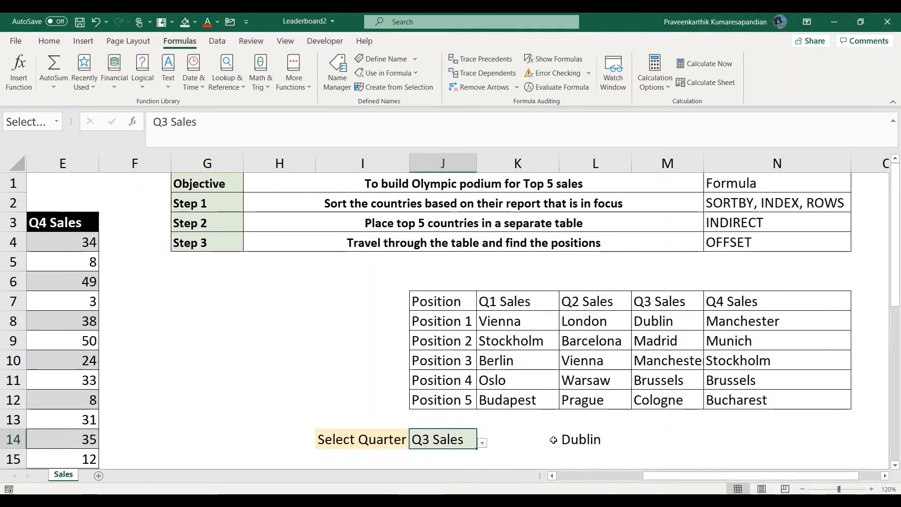
- Inspect the hard-coded "Position 1" lookup value in the L14 formula
click(568, 440)
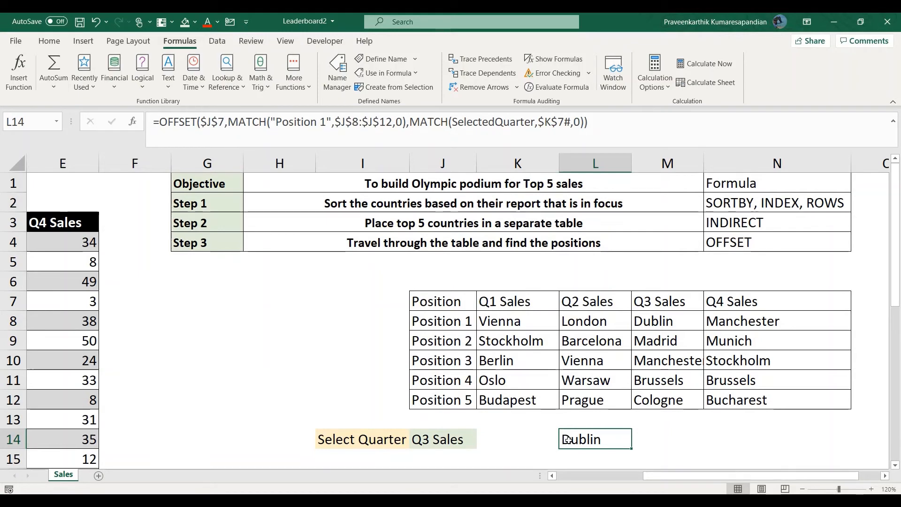
key(Left)
key(Right)
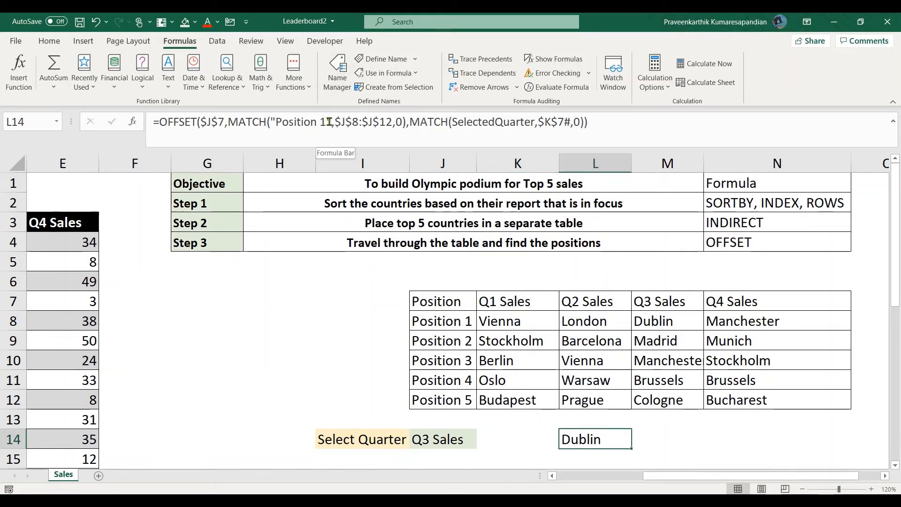
drag(330, 122, 275, 125)
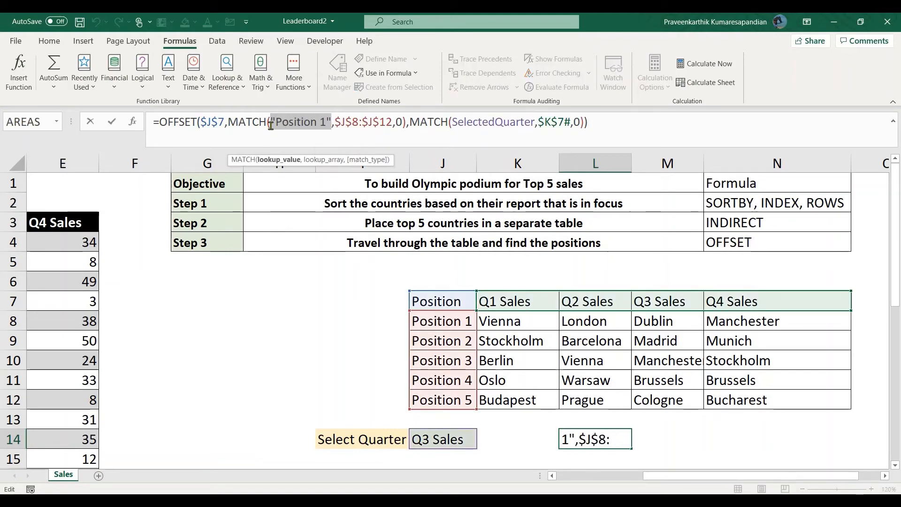
key(Return)
- Leave the L14 formula and merge and center the empty cells I26:I28 below the lookup area as a podium block
key(Down)
key(Down)
key(Down)
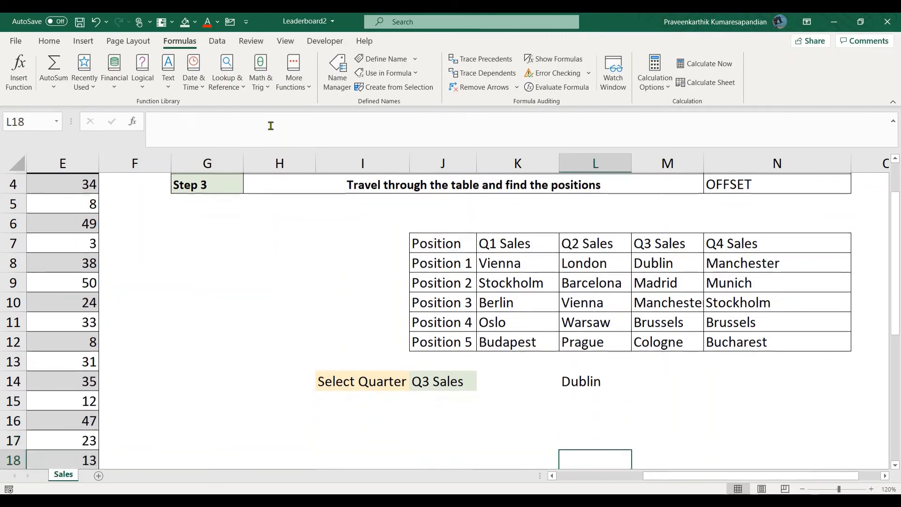
key(Down)
key(Down)
key(Down)
key(Down)
key(Down)
key(Down)
key(Down)
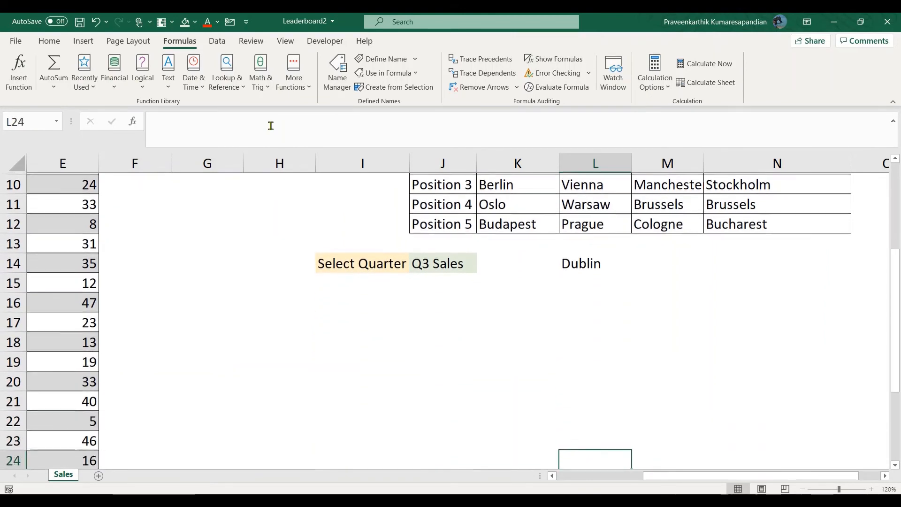
key(Down)
key(Down)
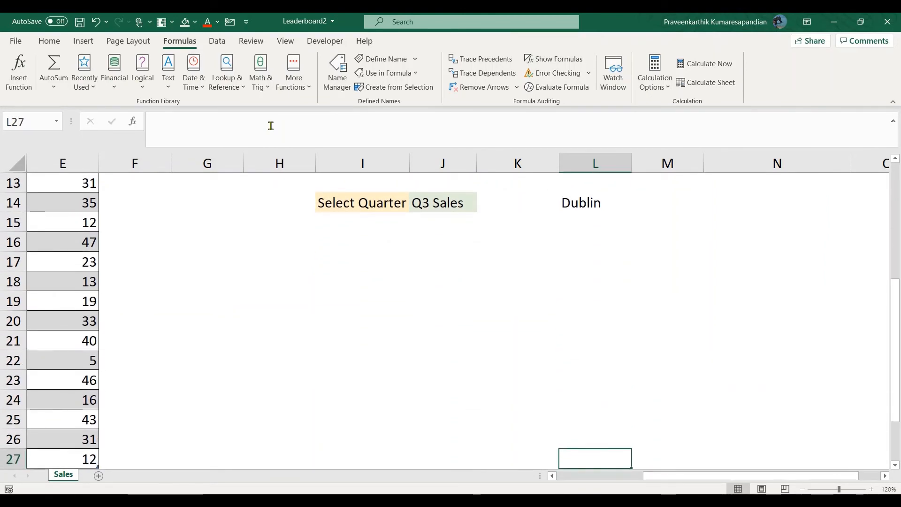
key(Left)
key(Left)
key(Left)
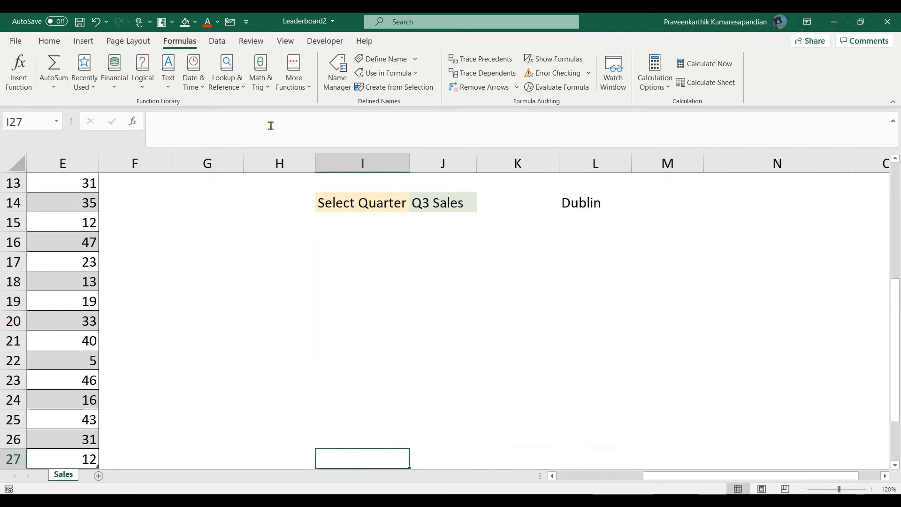
key(shift+Up)
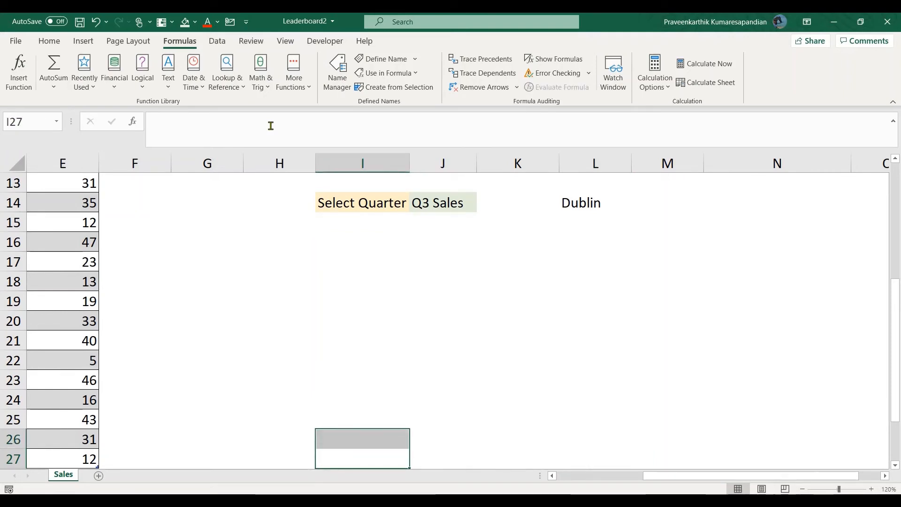
key(Right)
key(shift+Left)
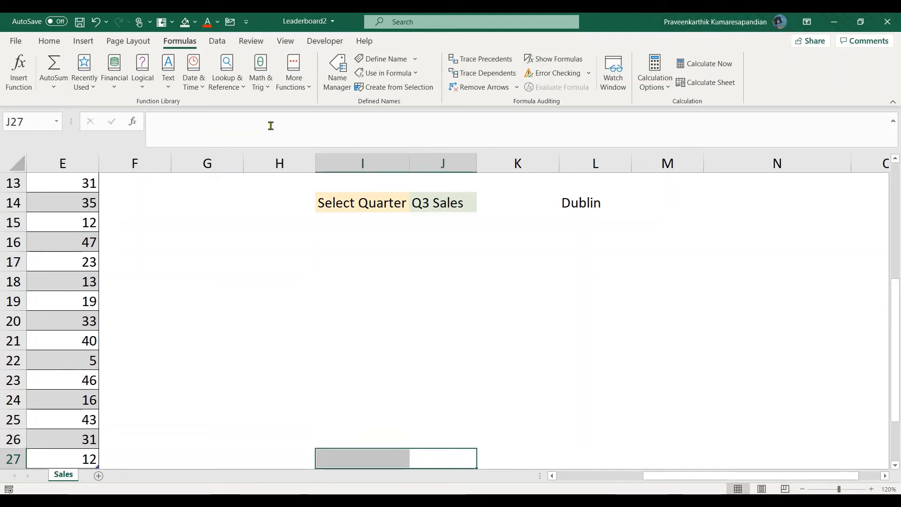
key(Down)
key(Left)
key(shift+Up)
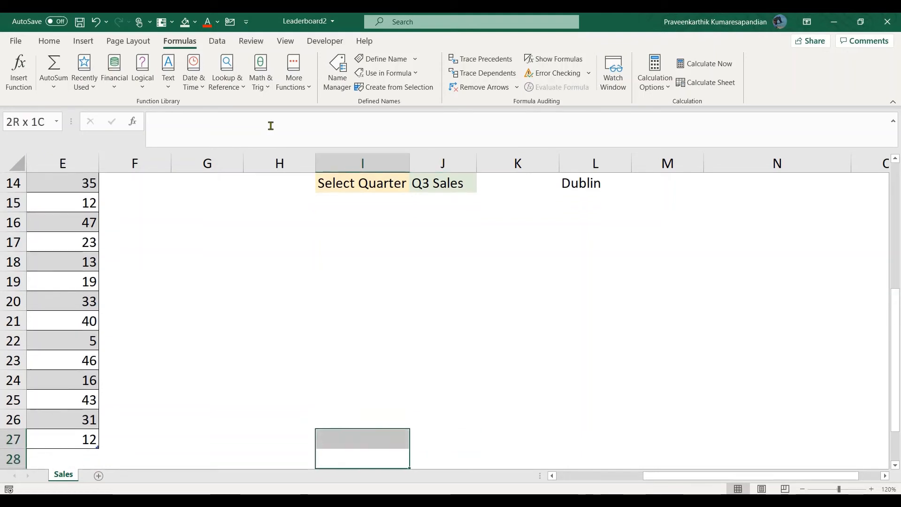
key(shift+Up)
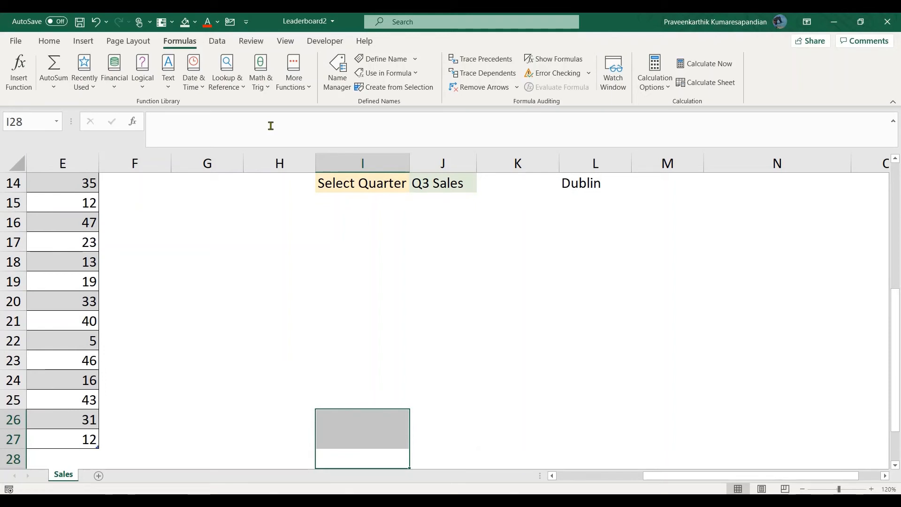
key(alt)
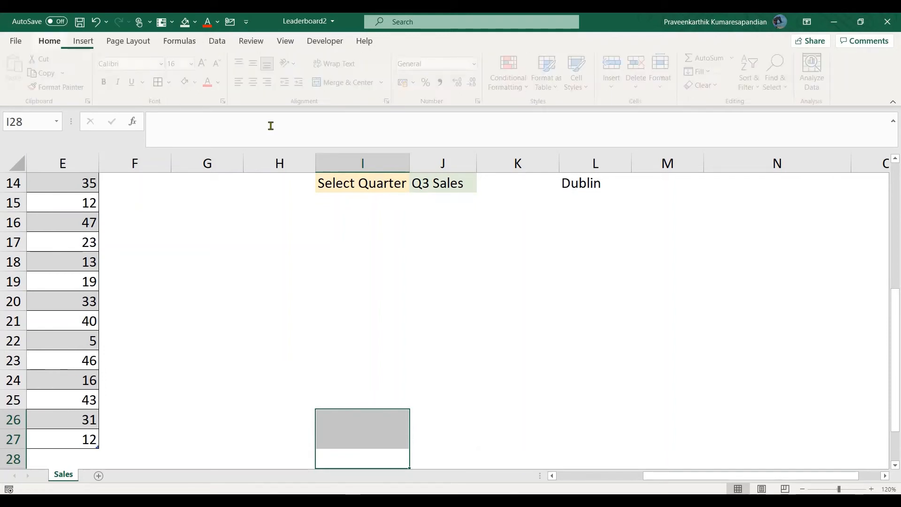
key(h)
key(m)
key(c)
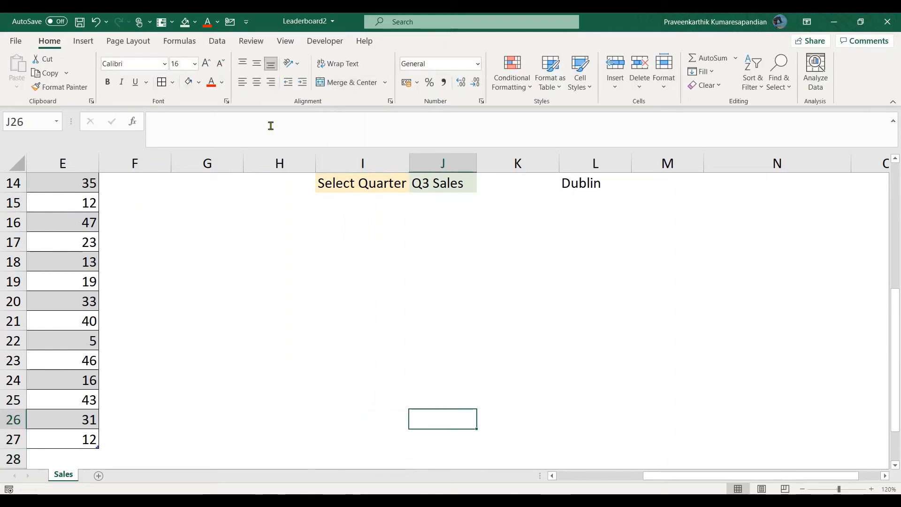
- Copy the merged block in I26:I28 and paste it at J23 and K20 to build the podium's rising steps
key(ctrl+c)
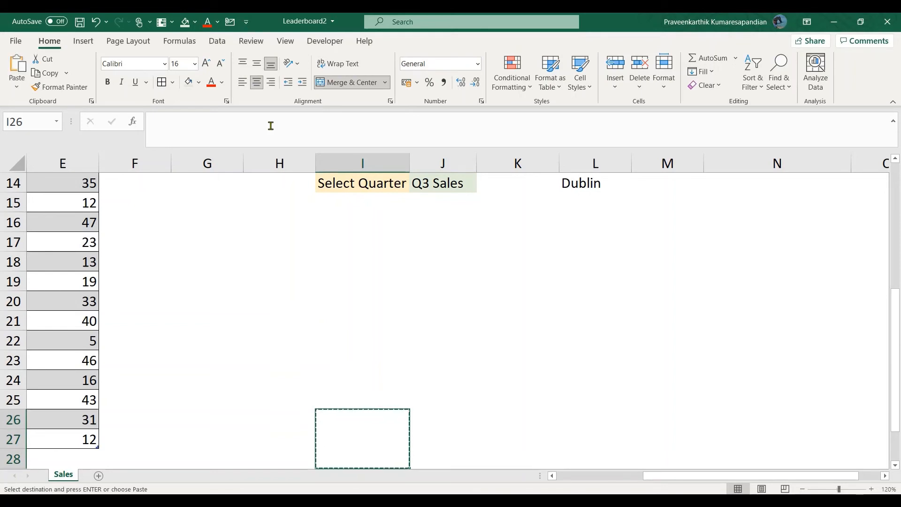
key(Up)
key(Right)
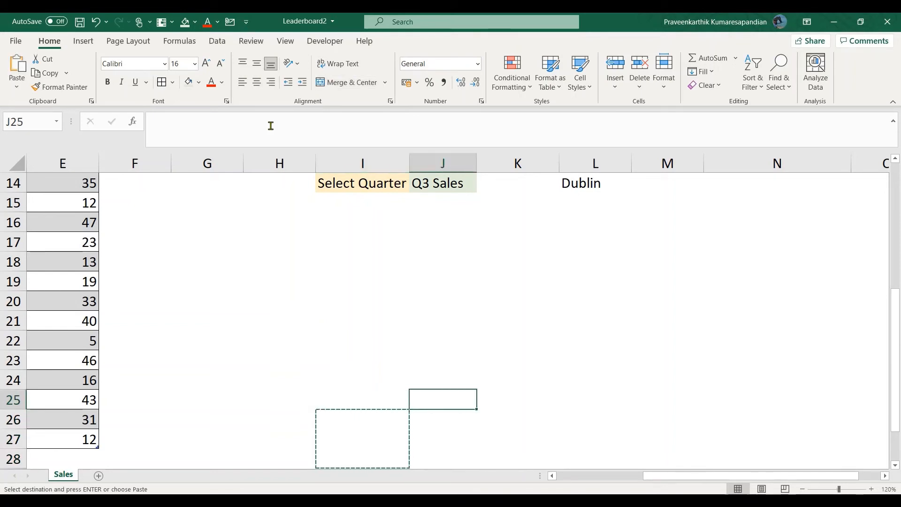
key(Up)
key(Up)
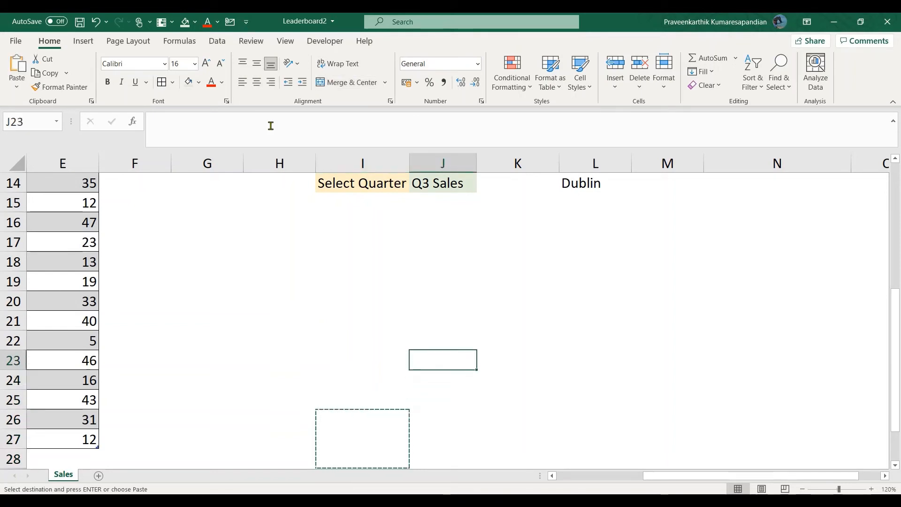
key(ctrl+v)
key(Right)
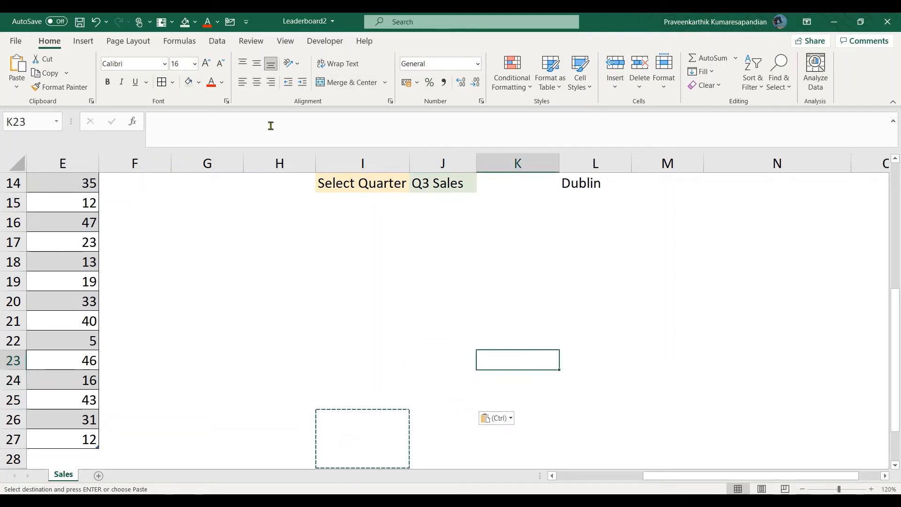
key(Up)
key(Up)
key(Up)
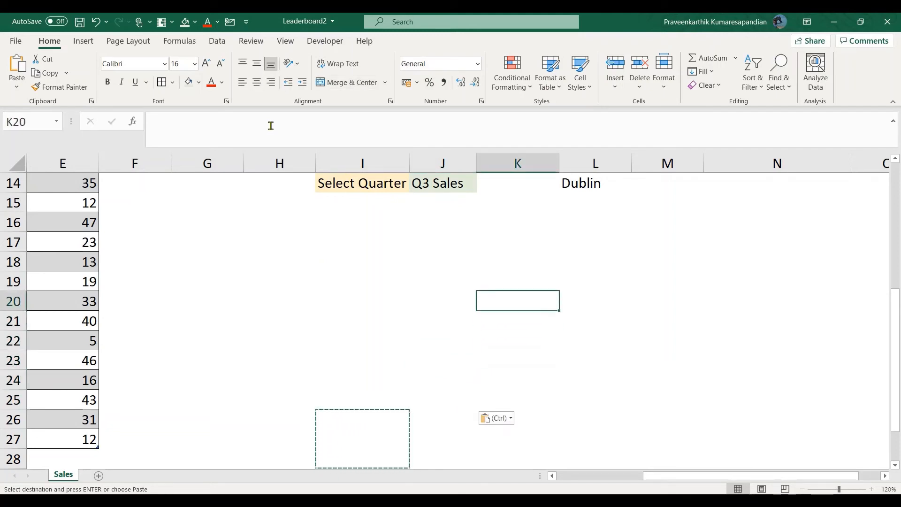
key(ctrl+v)
- Paste the merged block at L23 and M26 to complete the podium's descending side, and save the workbook
key(Left)
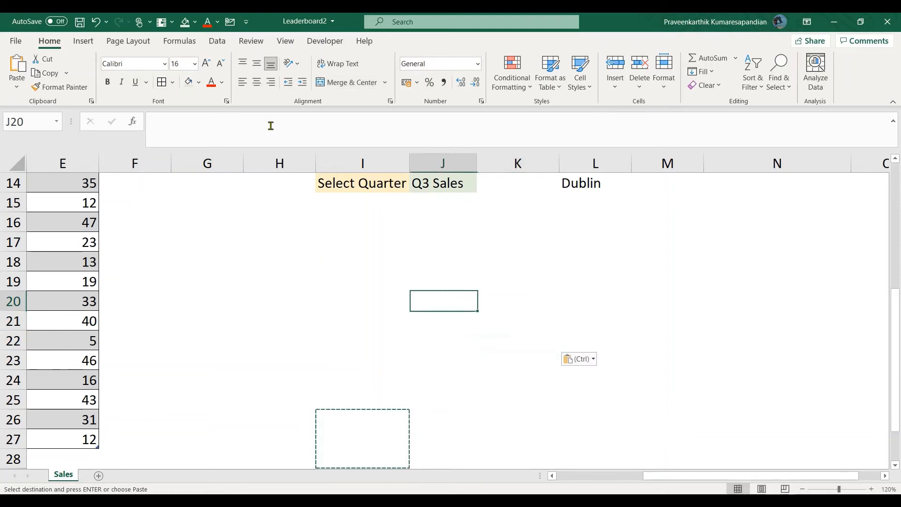
key(Right)
key(Down)
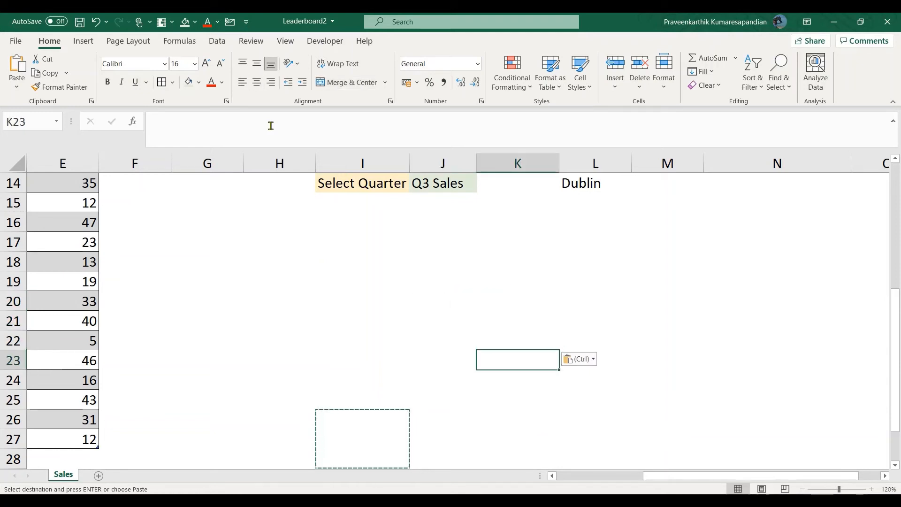
key(Right)
key(ctrl+v)
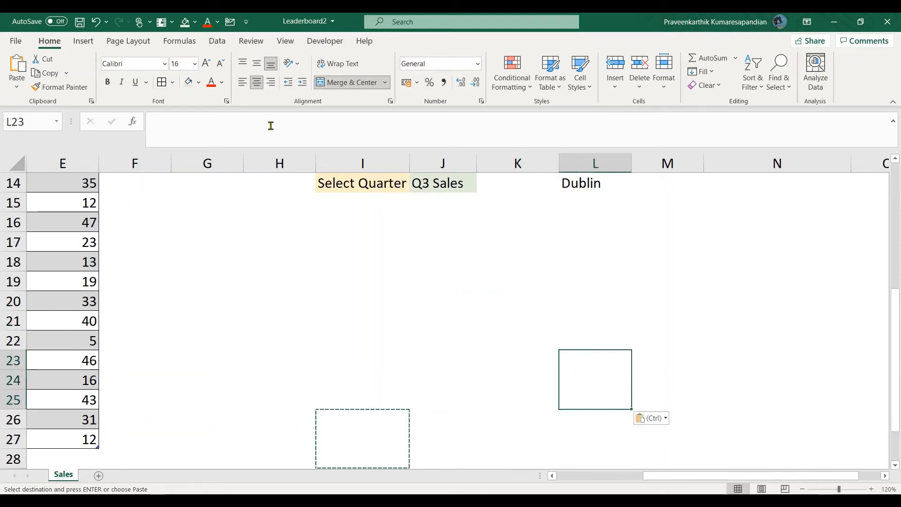
key(Down)
key(Right)
key(ctrl+v)
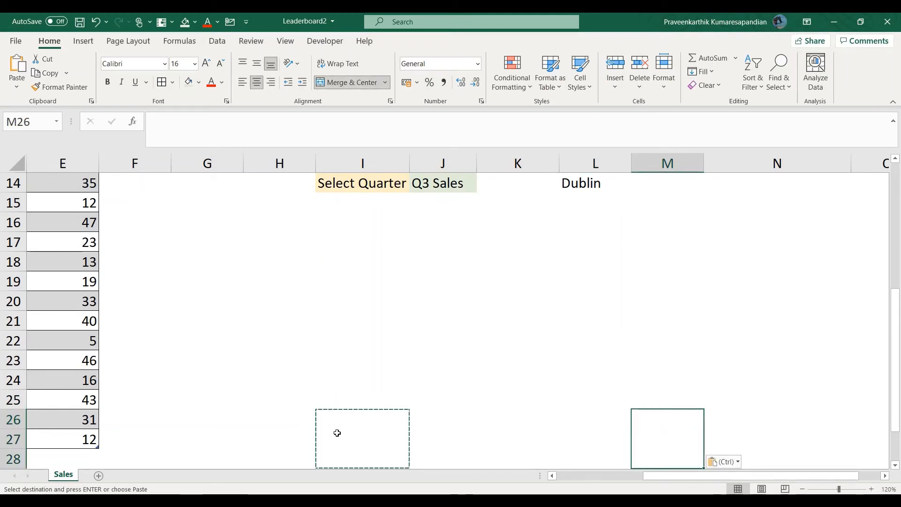
key(ctrl+s)
- Fill the merged block I26 with Blue, Accent 5, Lighter 80%
click(365, 433)
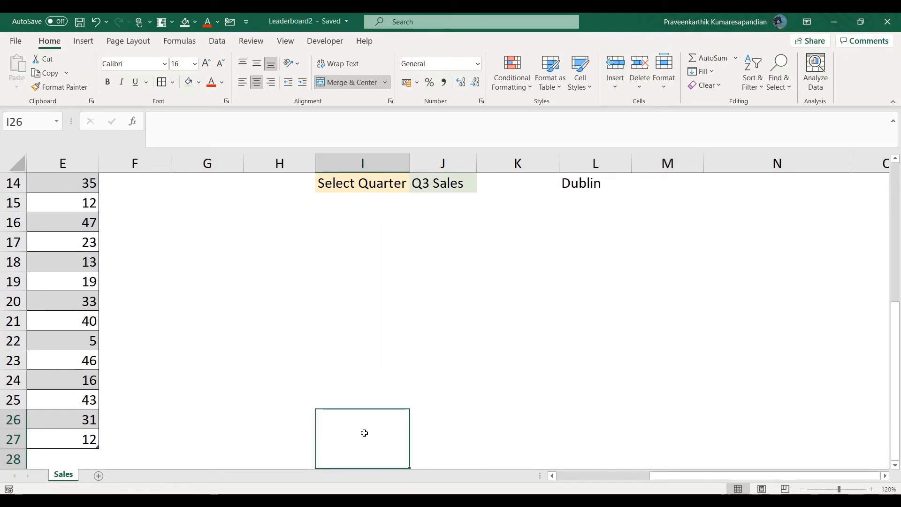
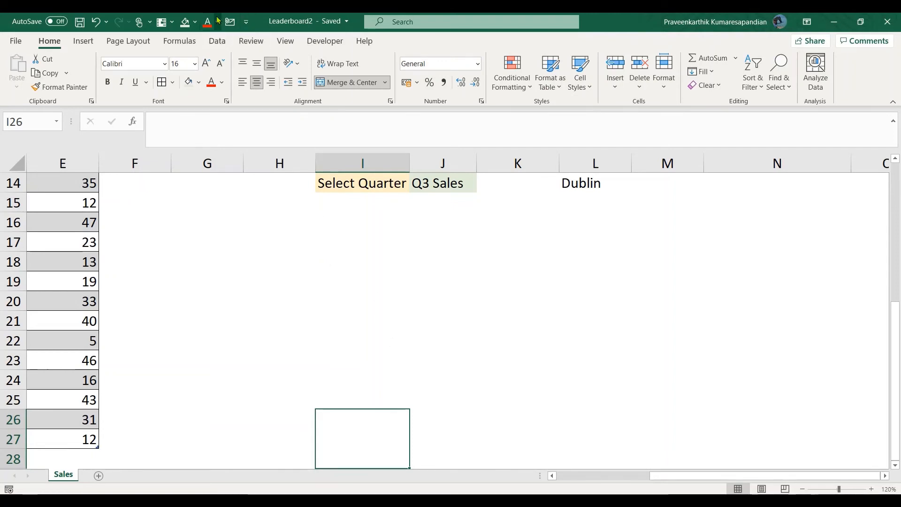
click(196, 22)
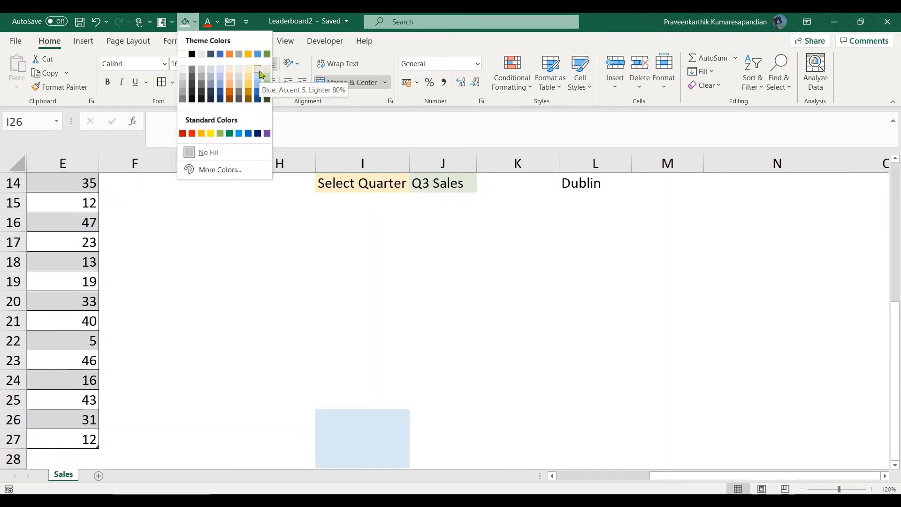
click(259, 71)
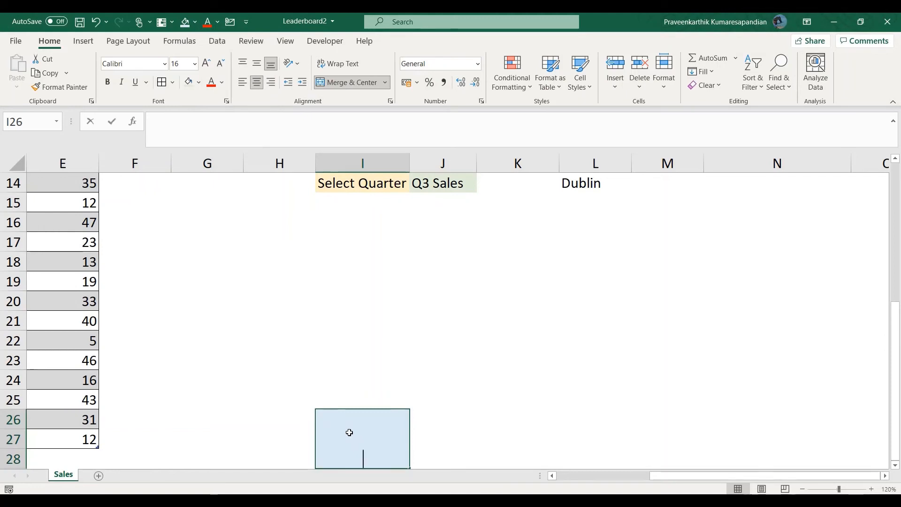
- Enter 5 in the merged block I26 and set its font size to 22
text(5)
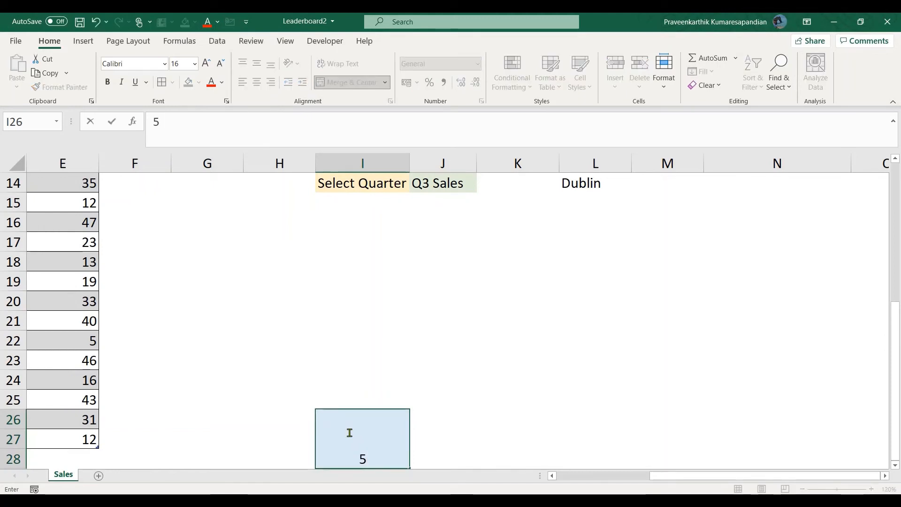
key(Return)
click(349, 433)
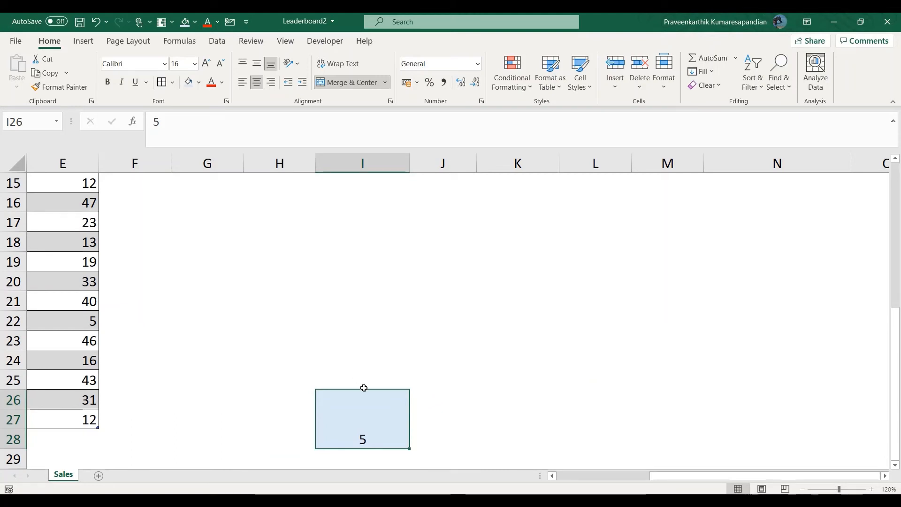
click(195, 64)
click(185, 205)
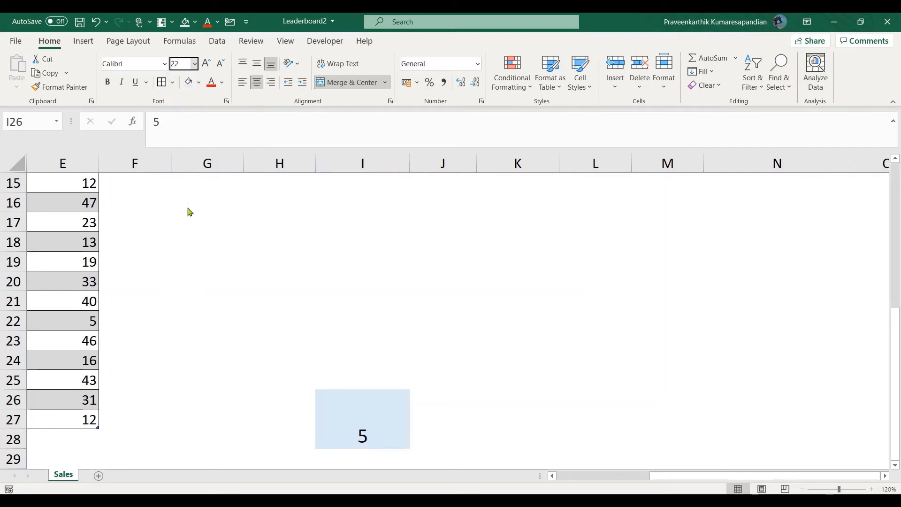
- Enter 4 in the merged podium block M26
key(Right)
key(Right)
key(Right)
key(Right)
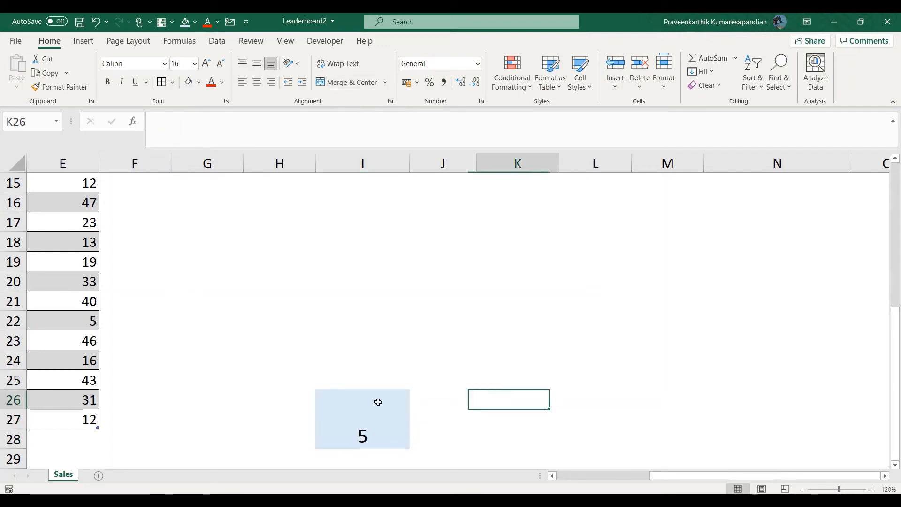
click(360, 133)
text(4)
key(Return)
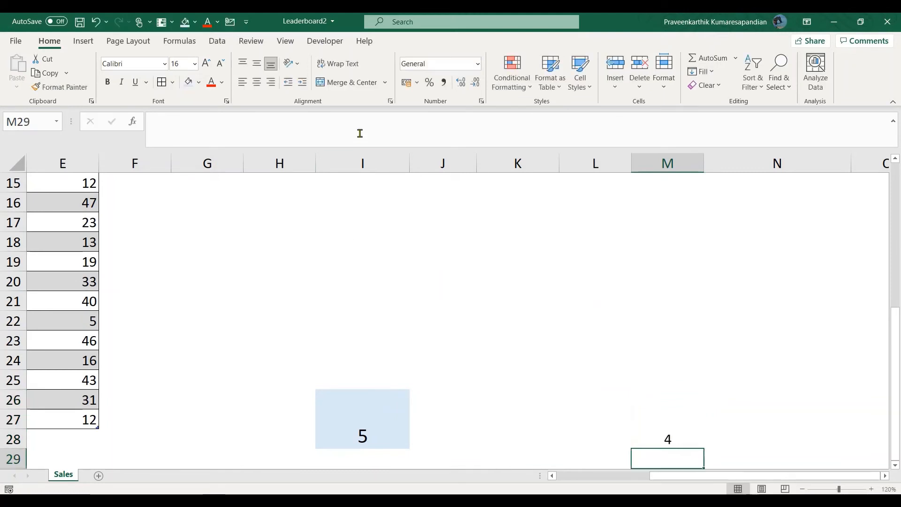
key(Up)
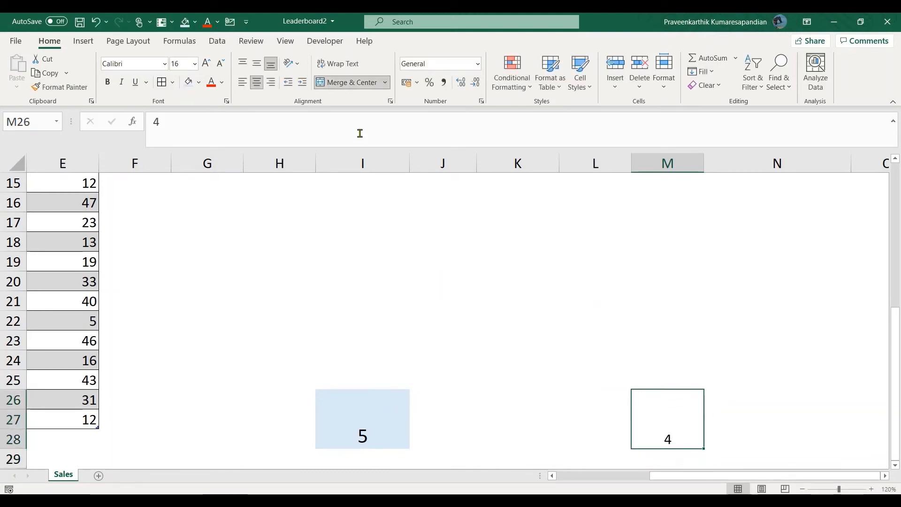
- Enter 3 in the merged podium block J23 and 2 in the block L23
click(352, 402)
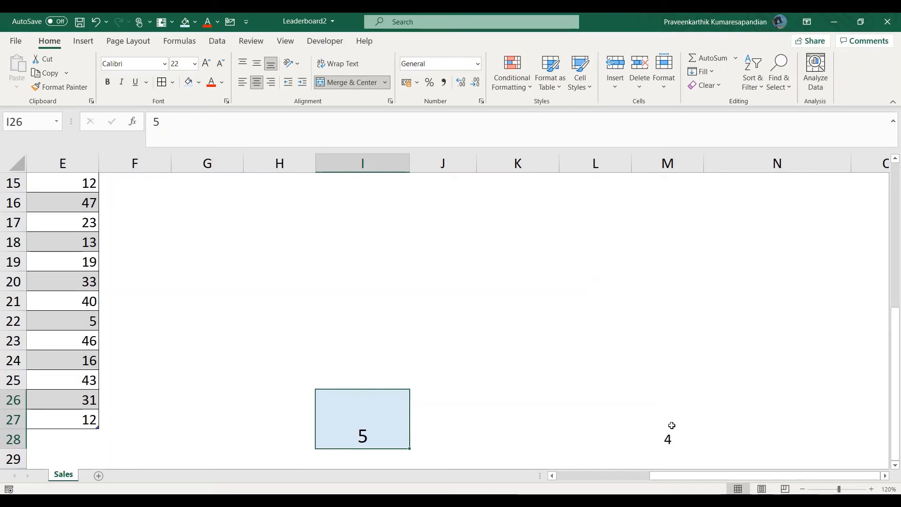
click(672, 426)
drag(672, 427, 672, 425)
key(Left)
key(Left)
key(Left)
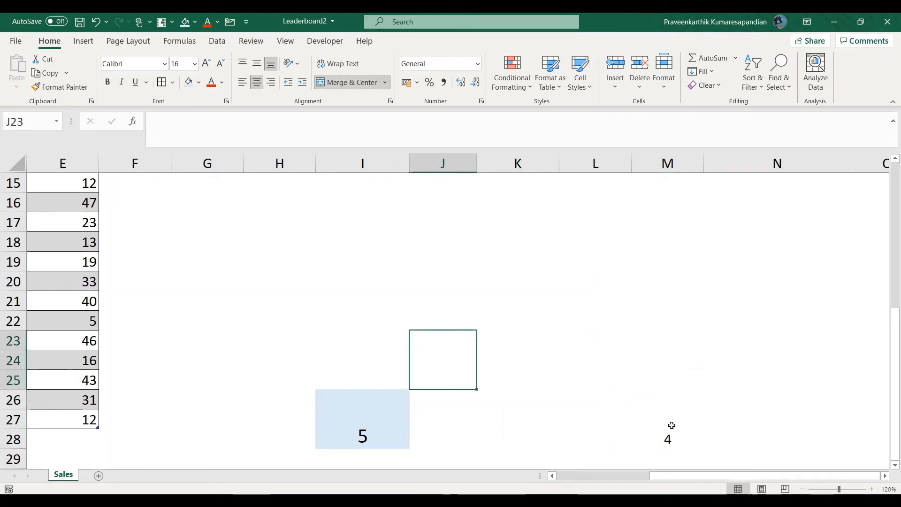
text(3)
key(Right)
key(Right)
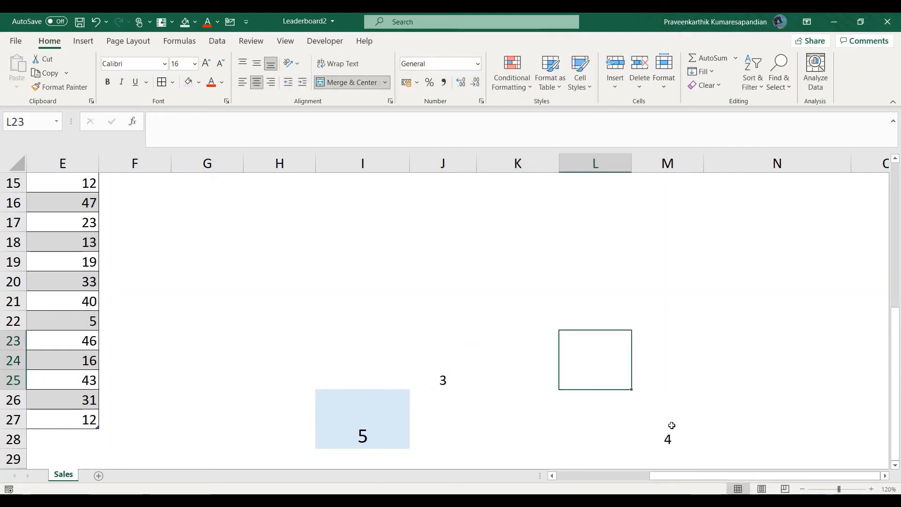
text(2)
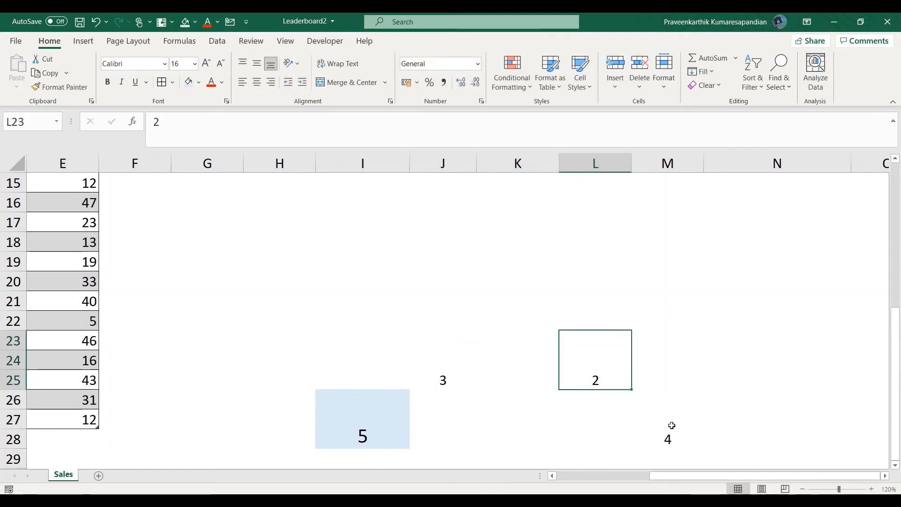
- Enter 1 in the topmost podium block K20 and select the formatted block I26
key(Left)
key(Up)
text(1)
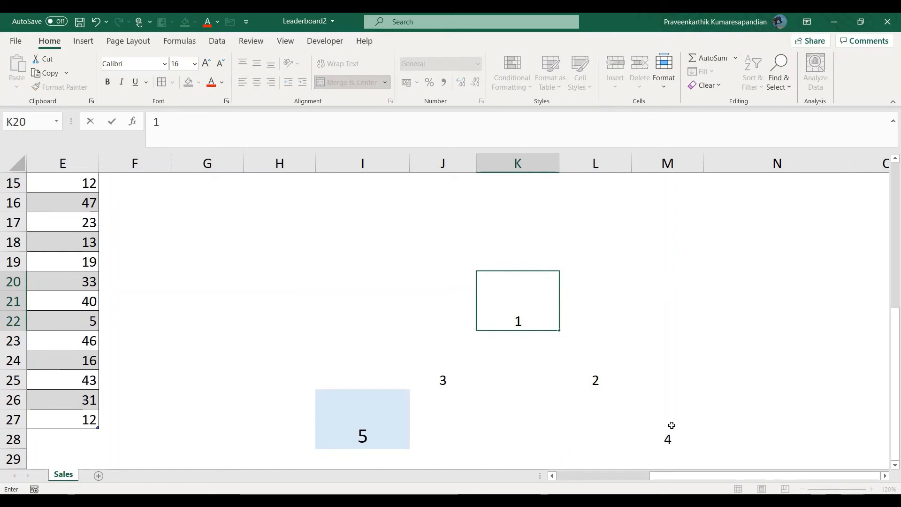
key(Return)
click(392, 430)
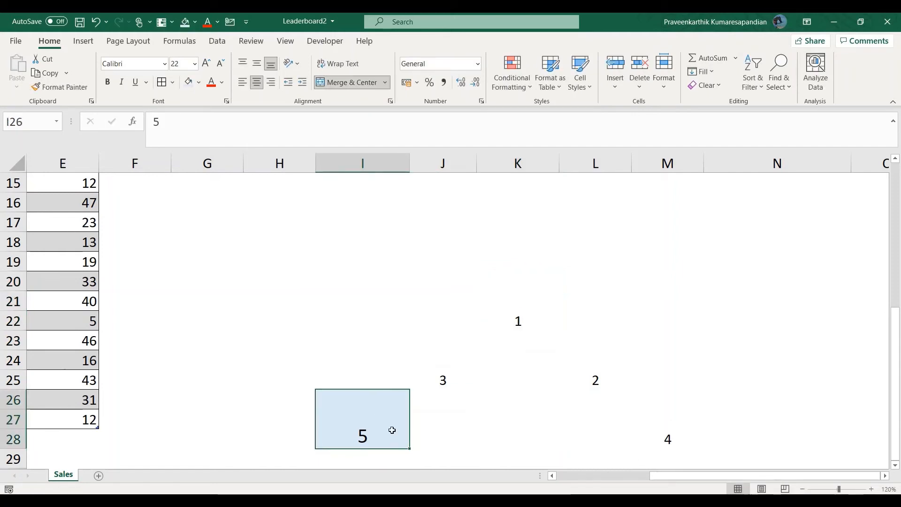
- Middle-align the number in block I26 and apply its formatting to the podium blocks J23, K20, L23 and M26
click(258, 66)
click(45, 91)
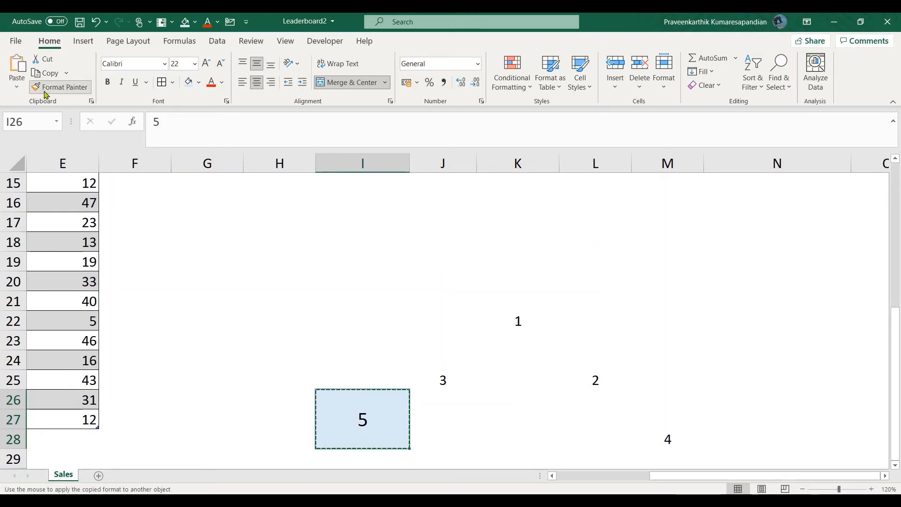
click(443, 374)
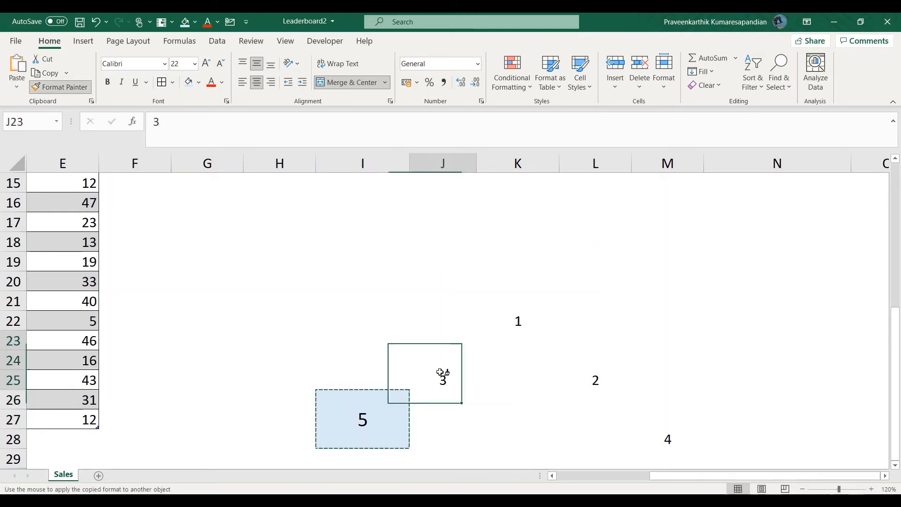
click(521, 305)
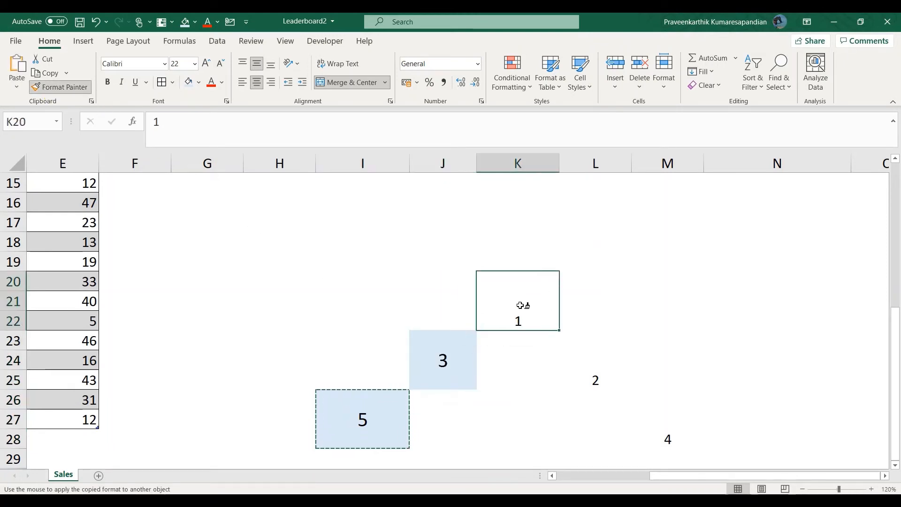
click(601, 374)
click(672, 436)
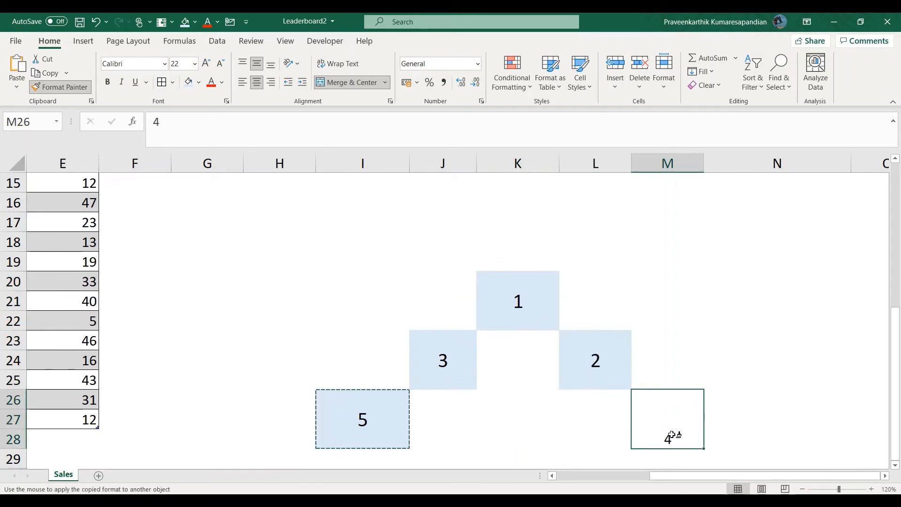
click(69, 88)
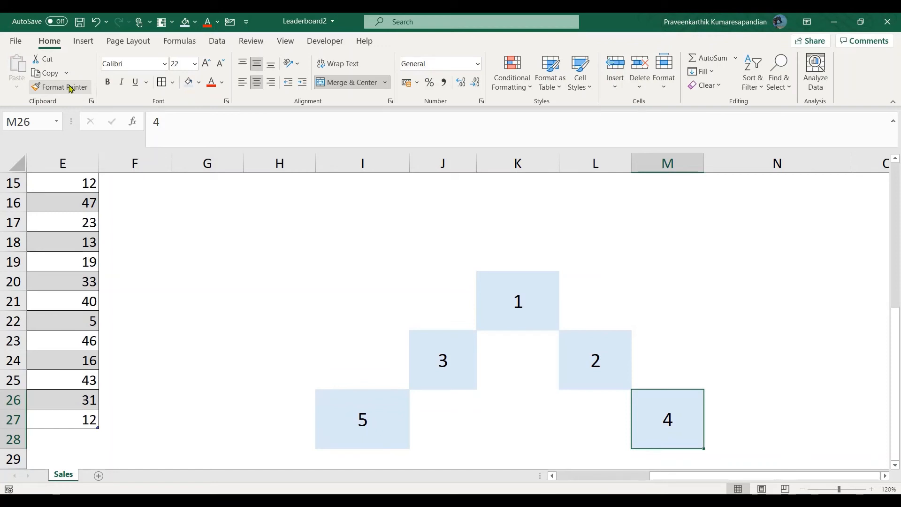
- Save the workbook and copy the full text of the OFFSET and MATCH formula in L14
key(ctrl+s)
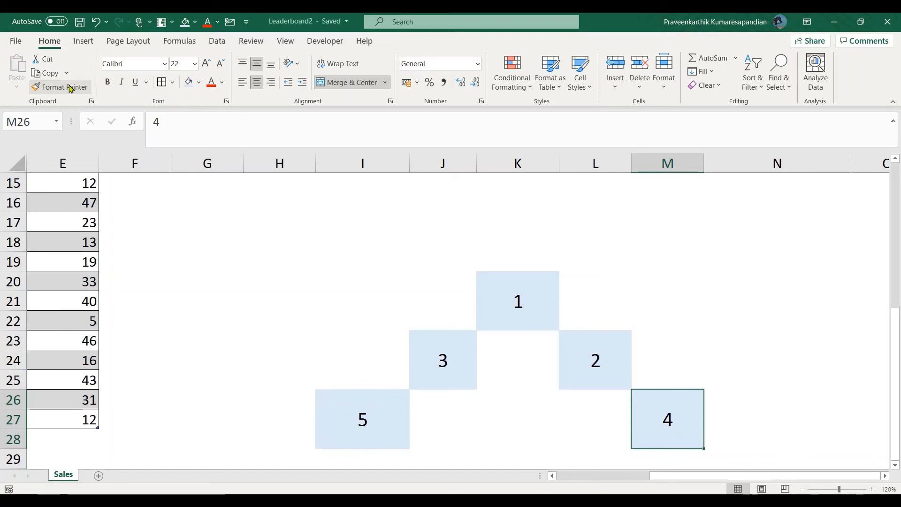
key(Up)
key(Up)
key(Up)
key(Up)
key(Up)
key(Up)
key(Up)
key(Up)
key(Up)
key(Up)
key(Up)
key(Up)
key(Up)
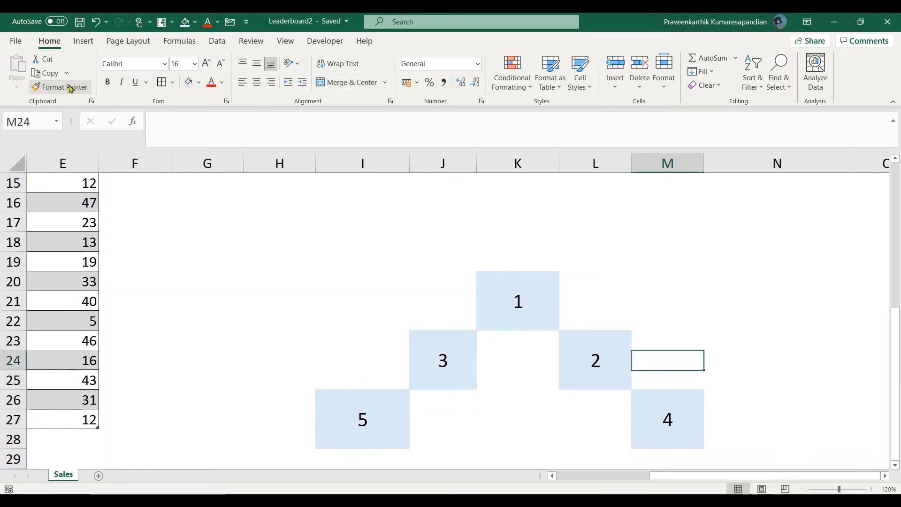
key(Down)
key(Left)
key(Left)
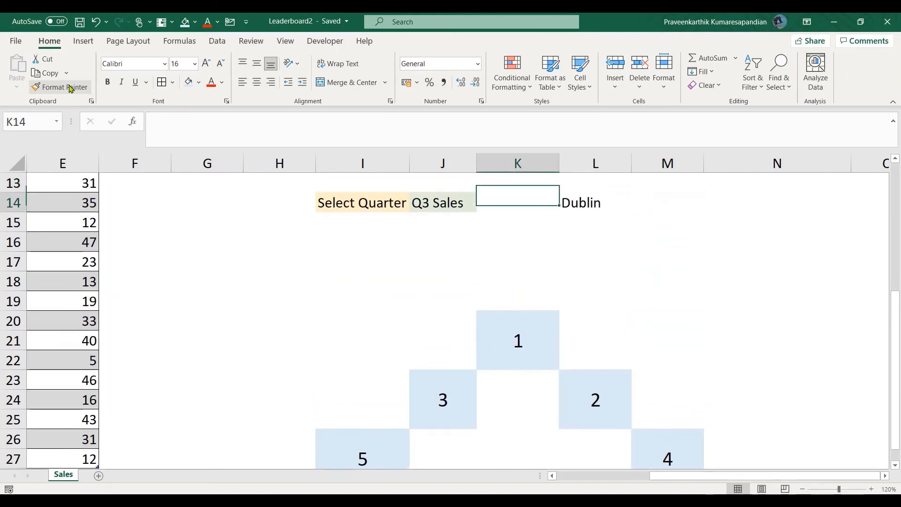
key(Right)
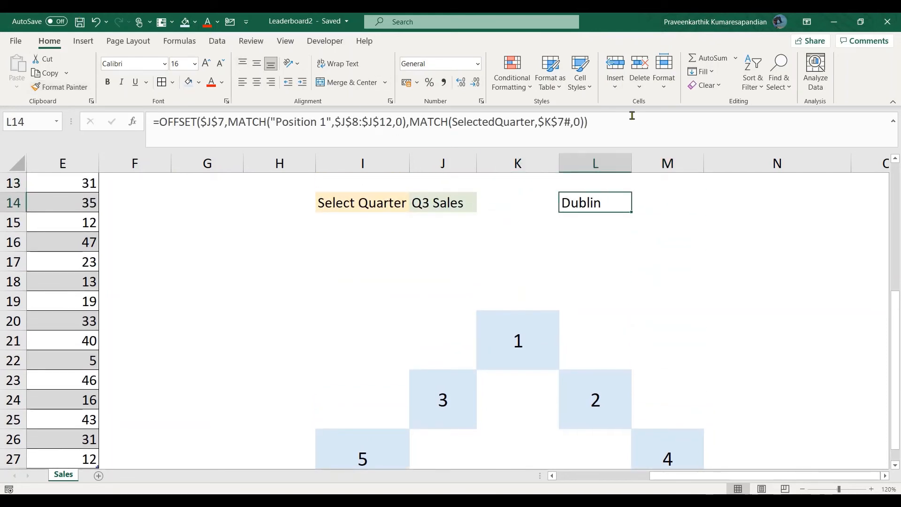
click(619, 122)
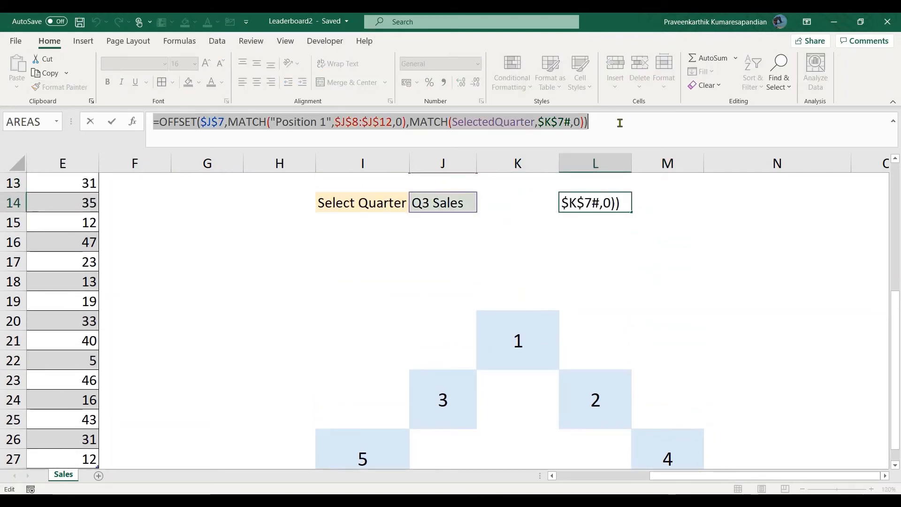
key(Return)
- Paste the copied formula into K18 and move it down to K19, directly above block 1
key(Return)
key(Down)
key(Left)
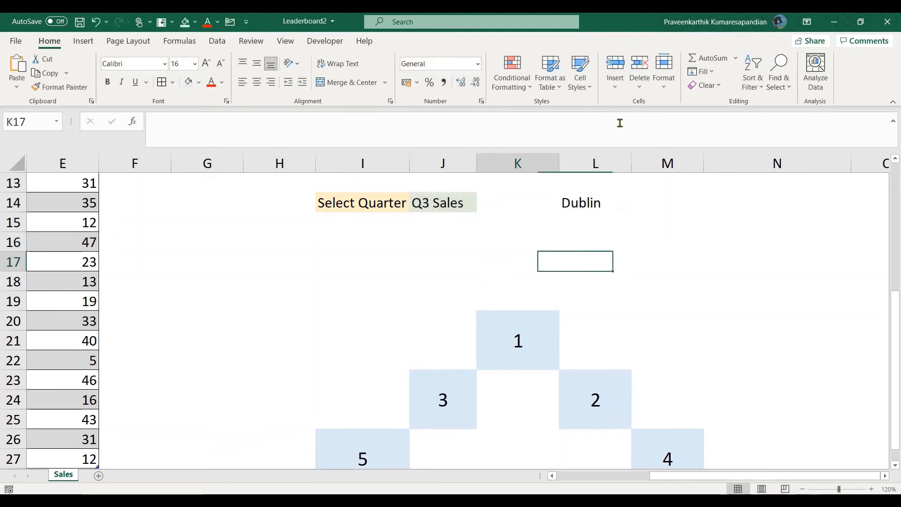
key(Down)
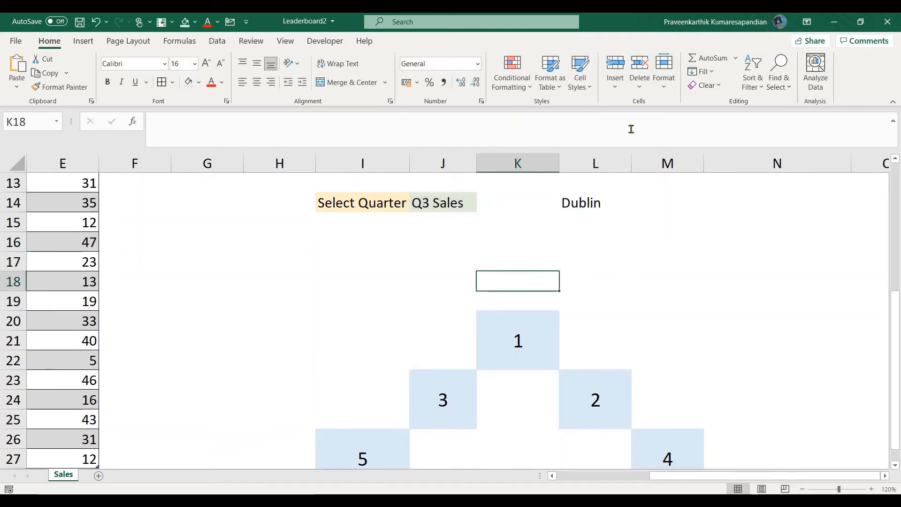
click(630, 128)
key(ctrl+v)
key(Return)
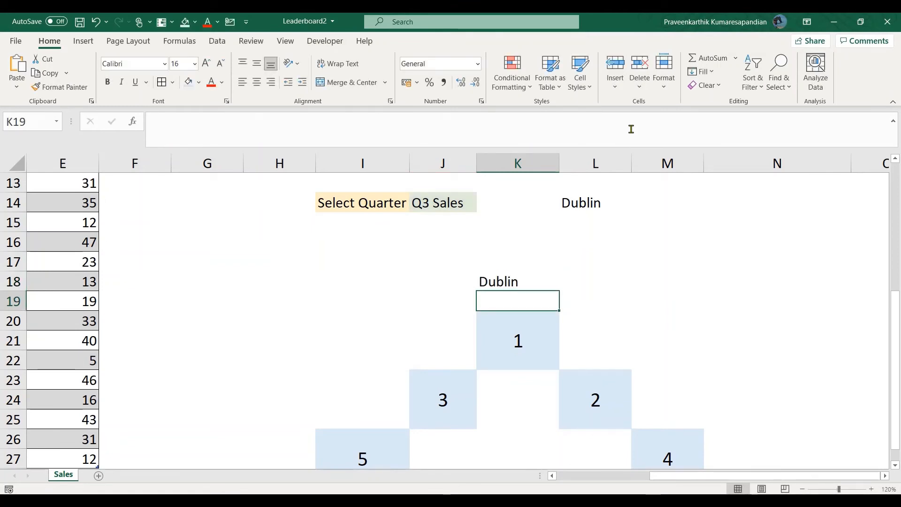
key(Up)
key(ctrl+x)
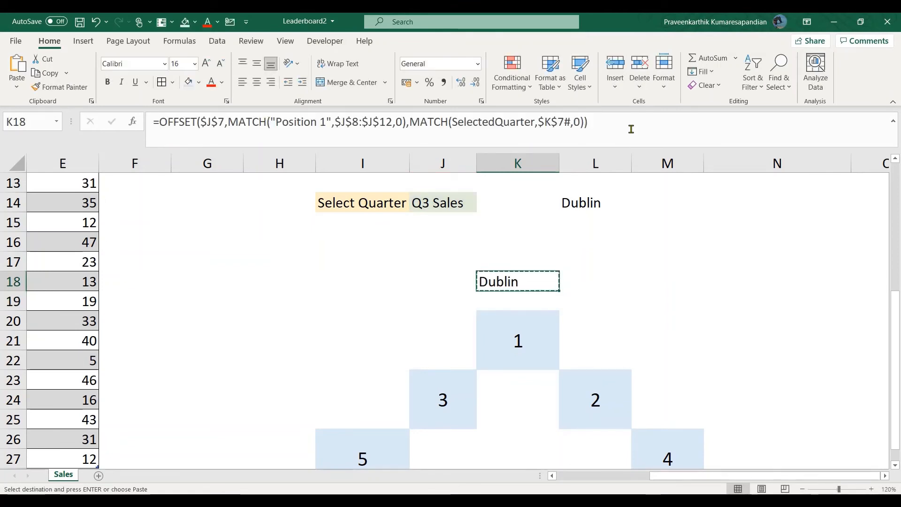
key(Down)
key(ctrl+v)
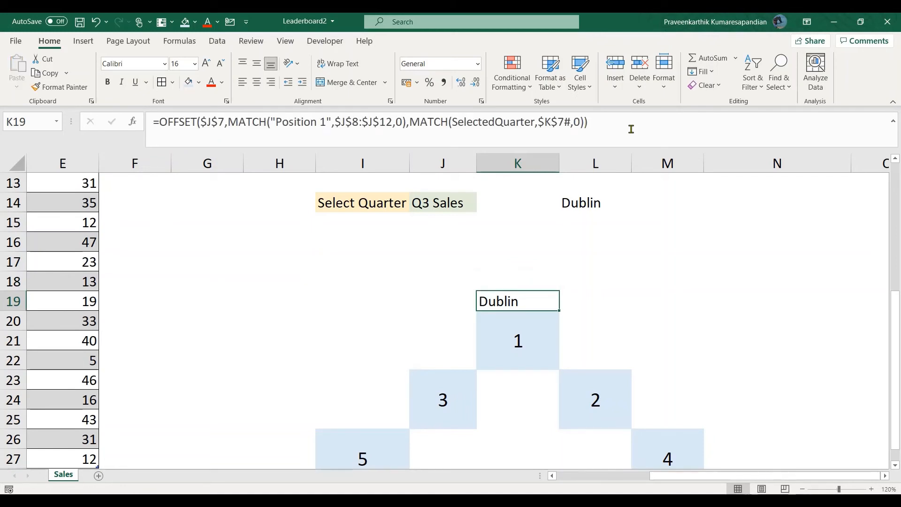
- In the K19 formula, replace the lookup value "Position 1" with CONCAT("Position ",K20)
click(322, 122)
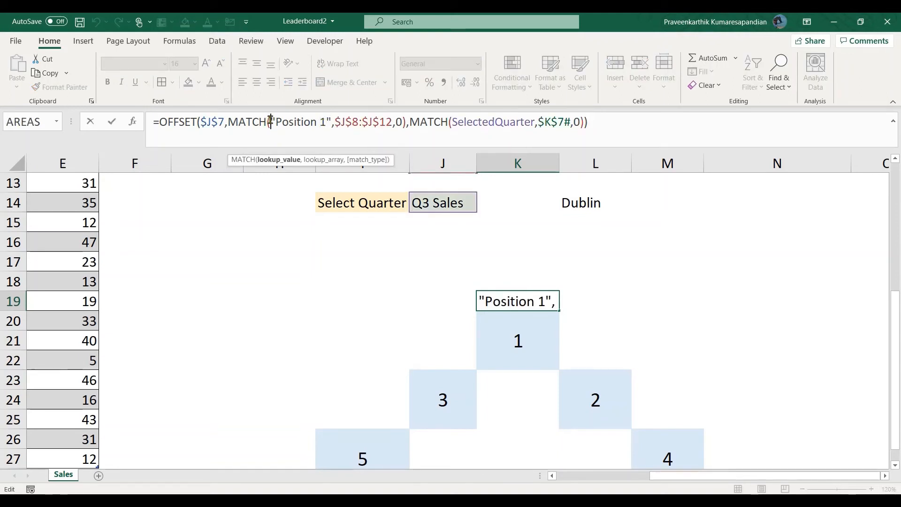
text(CONCAT)
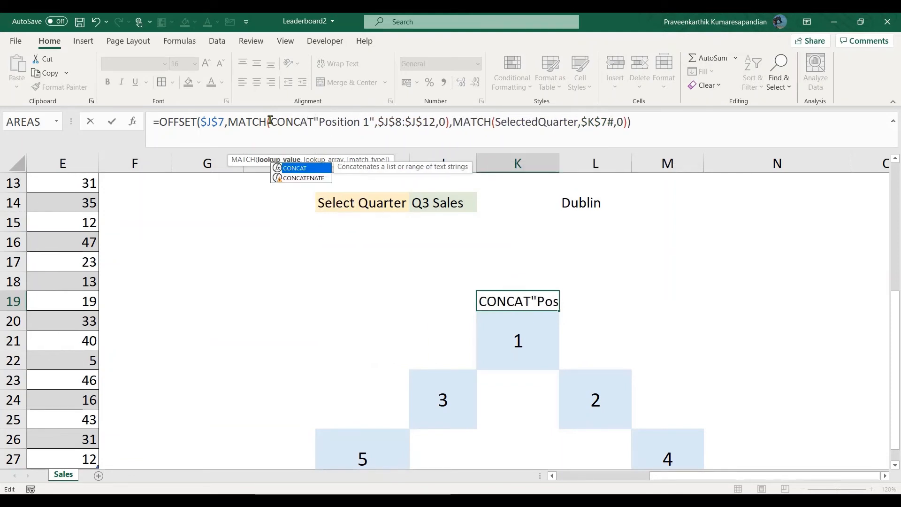
text(()
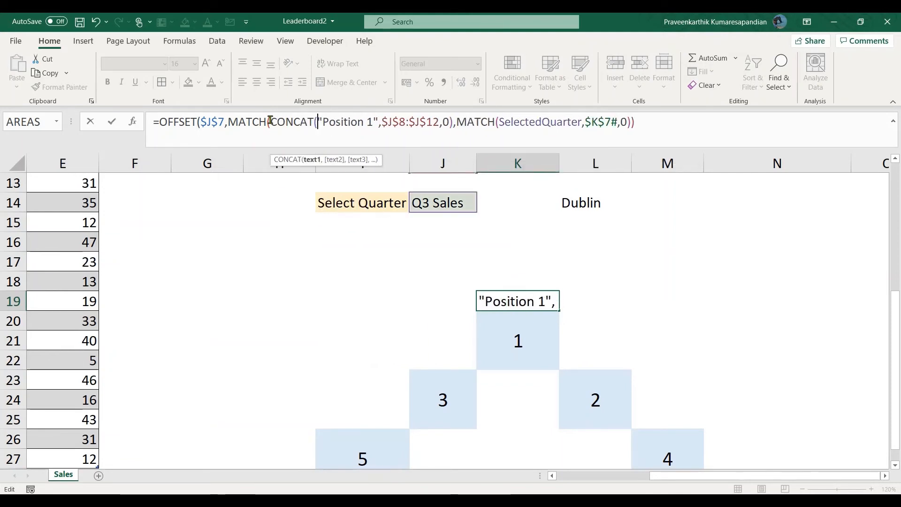
click(368, 121)
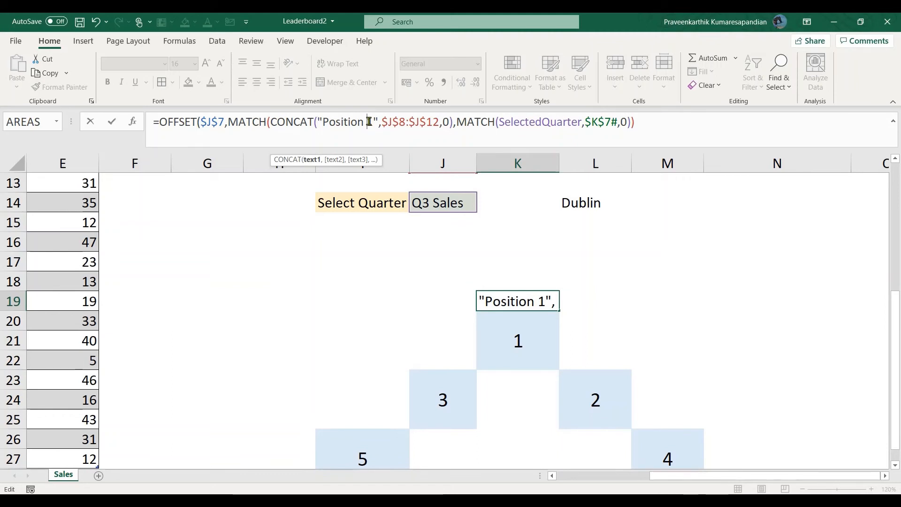
text(")
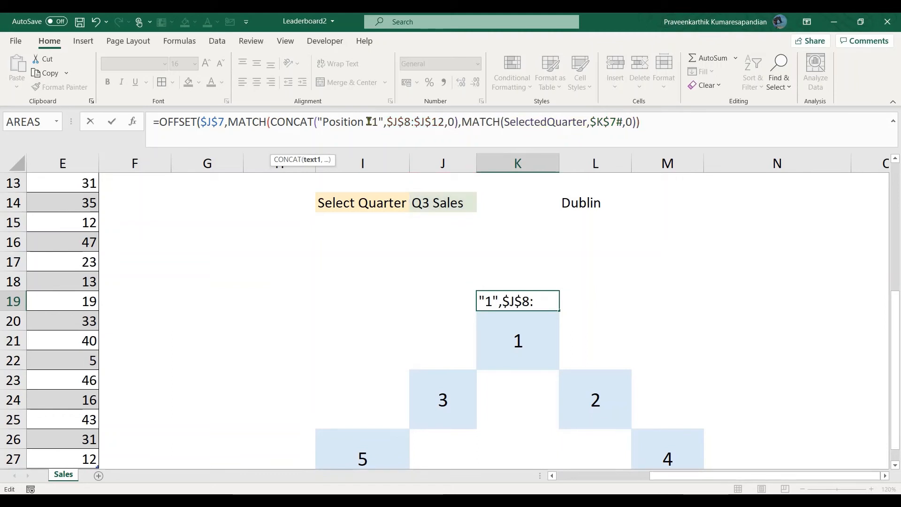
text(,)
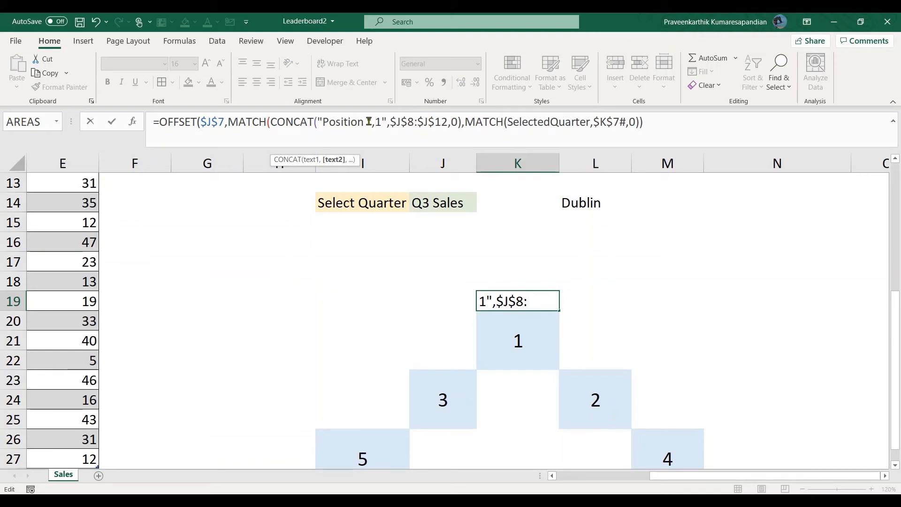
key(Delete)
key(Delete)
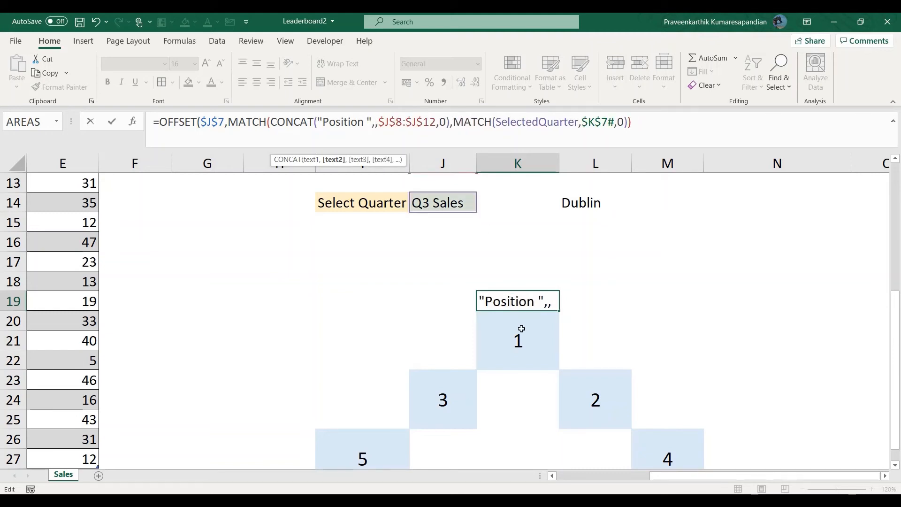
click(522, 329)
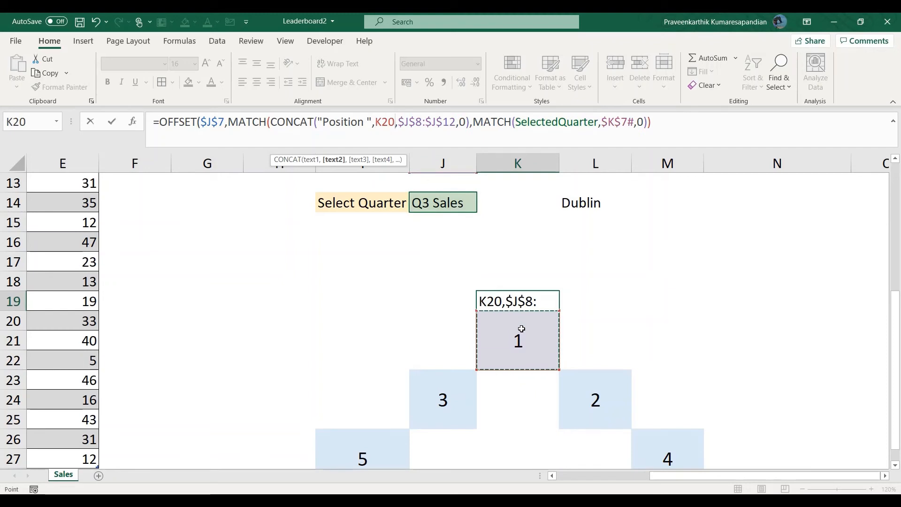
text())
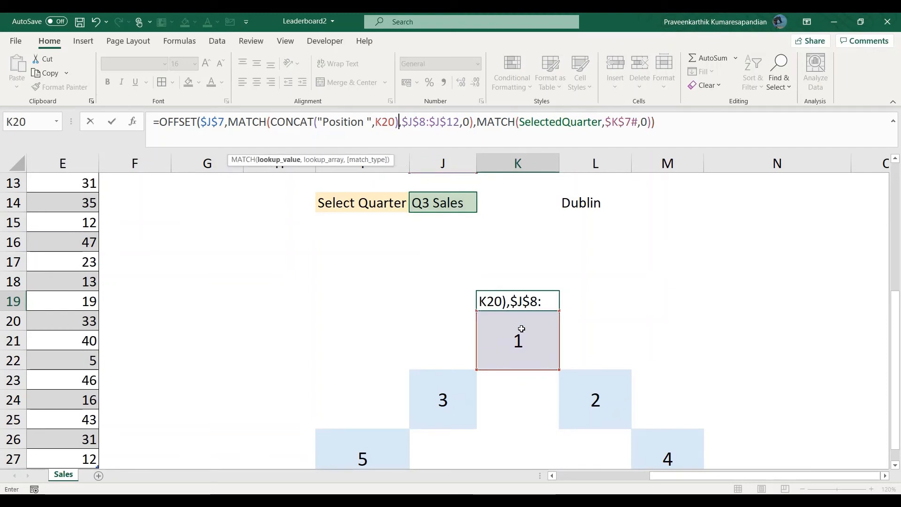
key(Return)
key(Up)
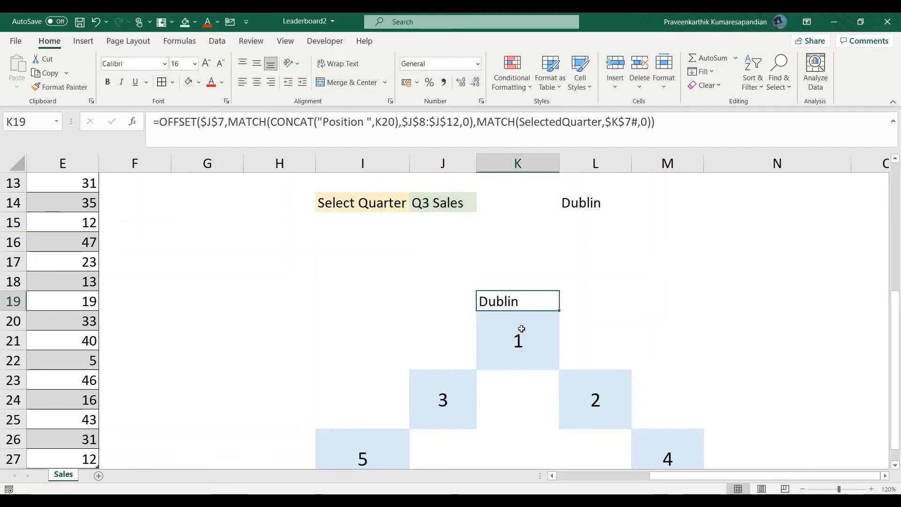
- Copy the full formula text from K19 and paste it into I25, directly above block 5
click(522, 329)
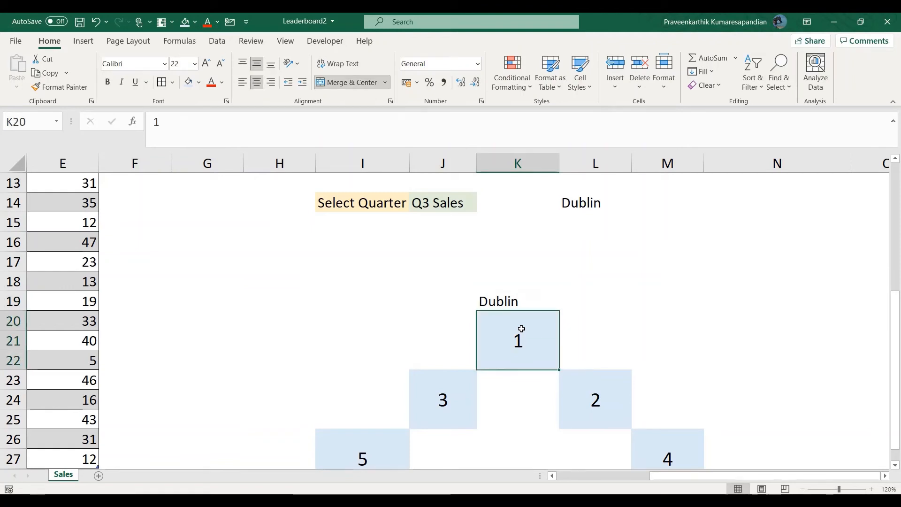
key(Up)
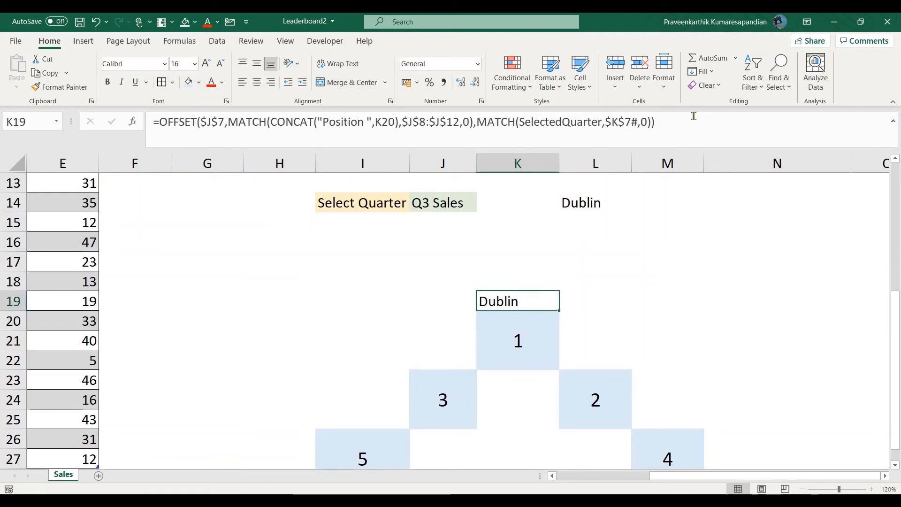
drag(684, 125, 150, 123)
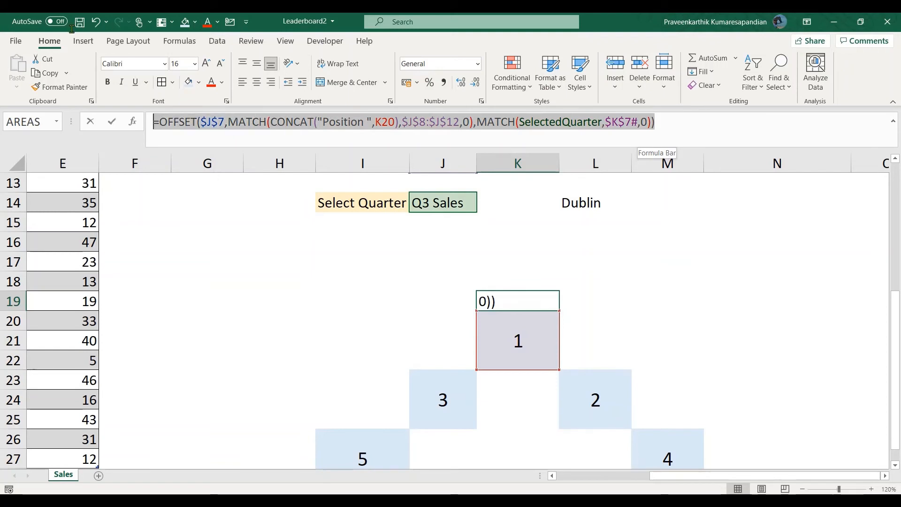
key(Return)
key(Left)
key(Left)
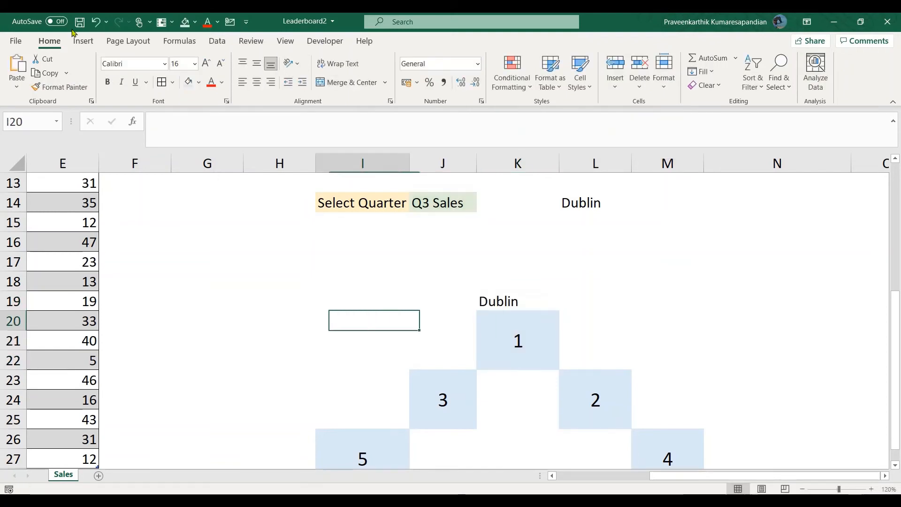
key(Left)
key(Down)
key(Down)
key(Down)
key(Down)
key(Down)
key(Right)
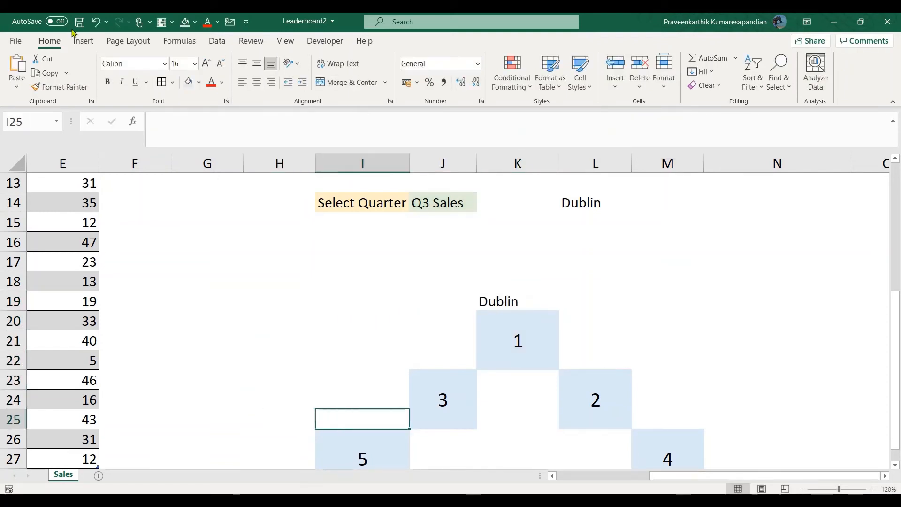
click(283, 124)
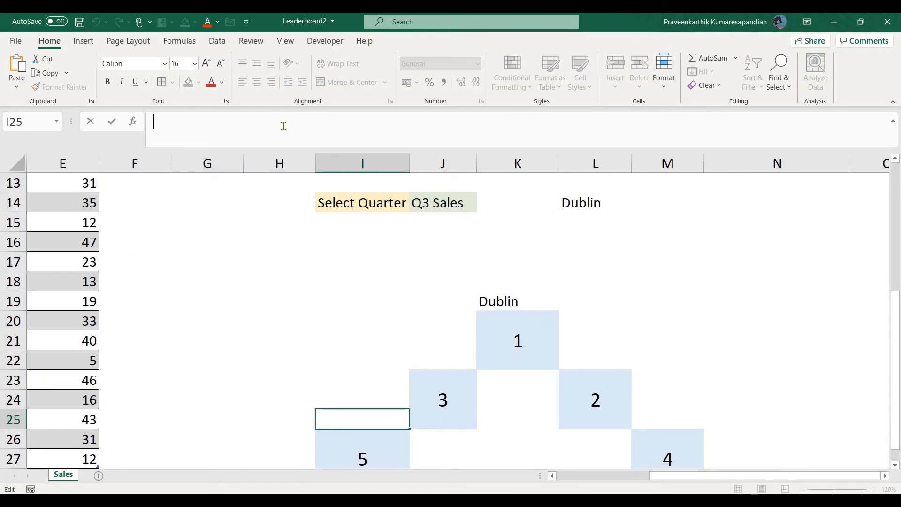
key(ctrl+v)
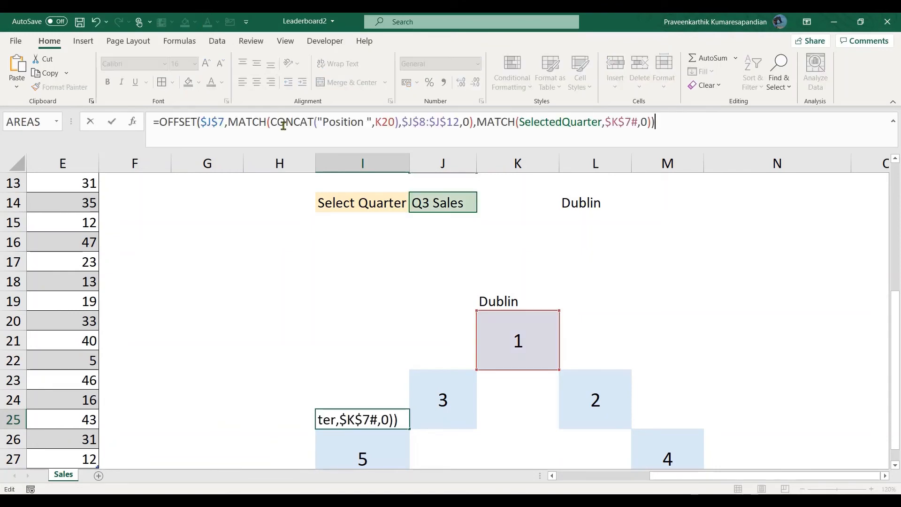
- Change the CONCAT reference in the I25 formula to I26 and commit it
click(394, 118)
key(BackSpace)
key(BackSpace)
key(BackSpace)
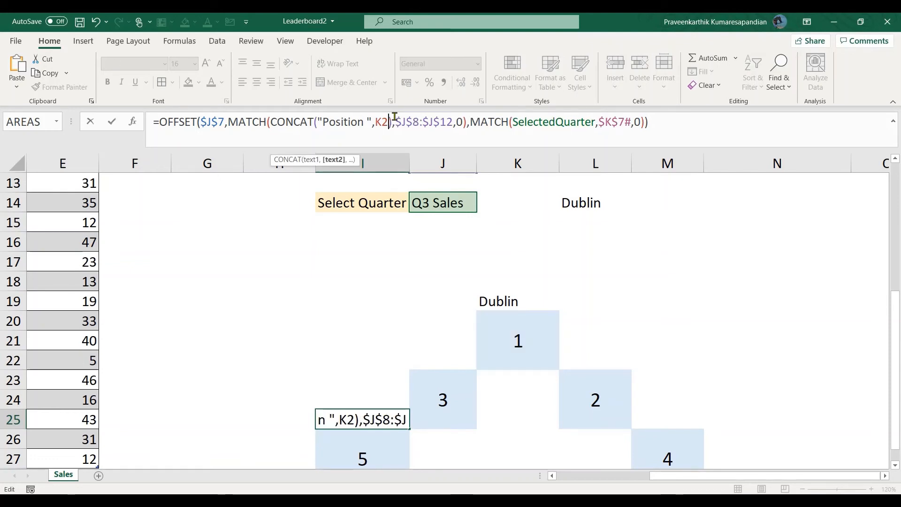
text(I26)
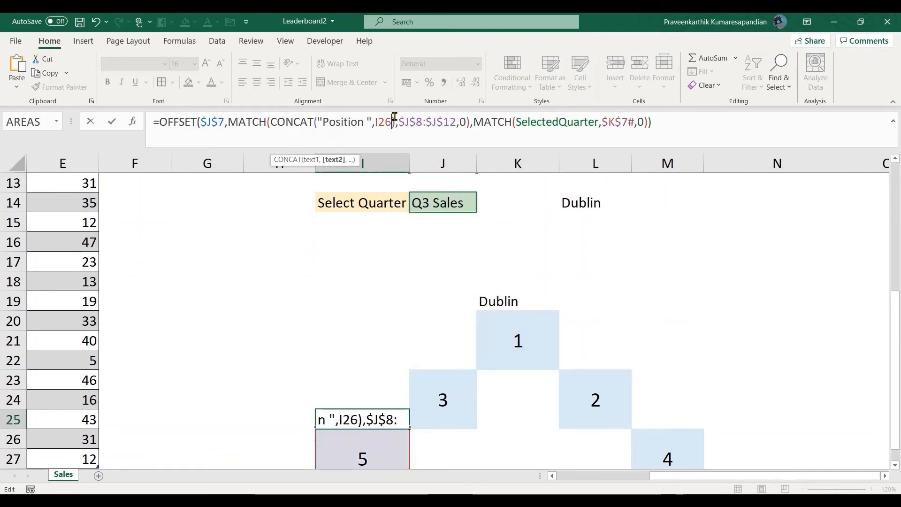
key(Return)
key(Up)
key(Up)
key(Up)
key(Up)
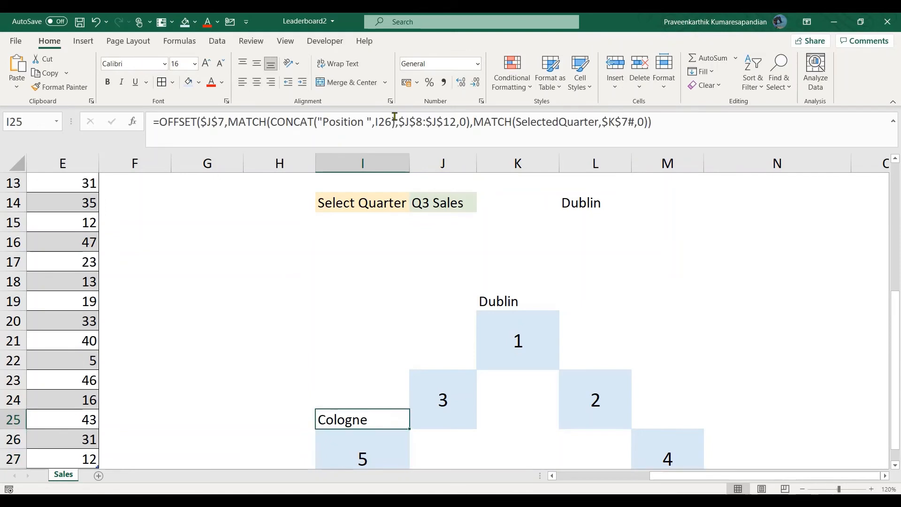
- Paste the copied lookup formula into J22, directly above block 3
key(Right)
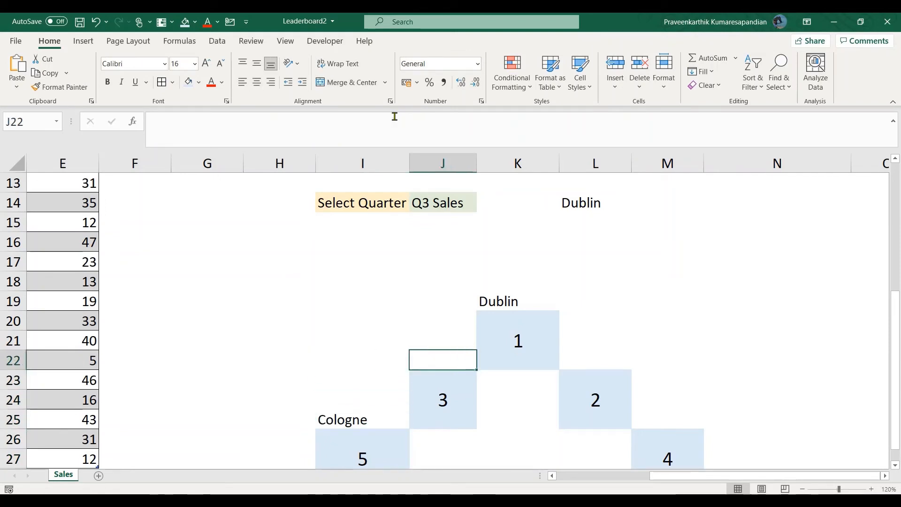
click(394, 116)
key(ctrl+v)
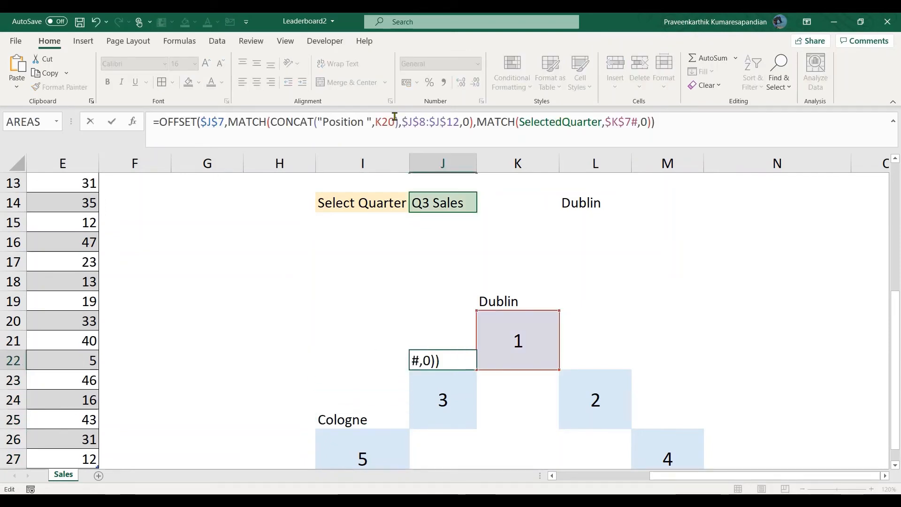
- Change the CONCAT reference in the J22 formula to J23 and autofit the width of column J
click(396, 121)
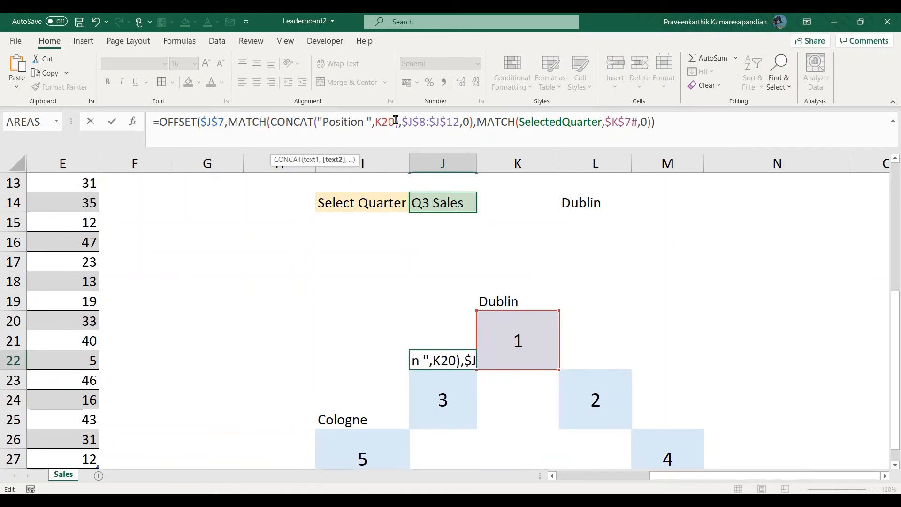
key(BackSpace)
key(BackSpace)
key(BackSpace)
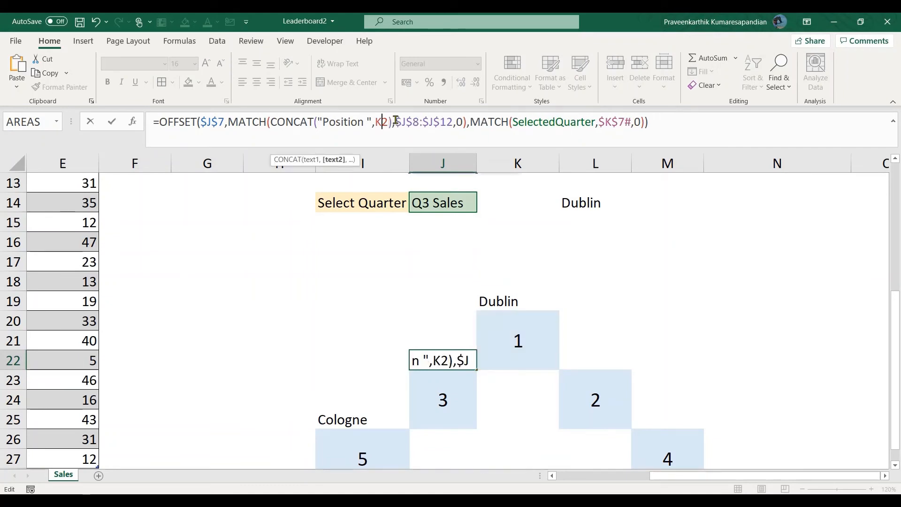
text(J23)
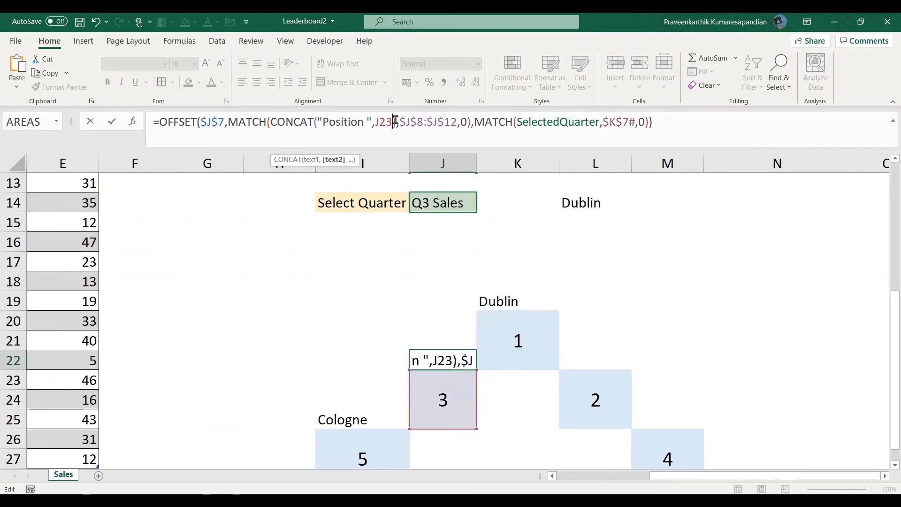
key(Return)
key(Up)
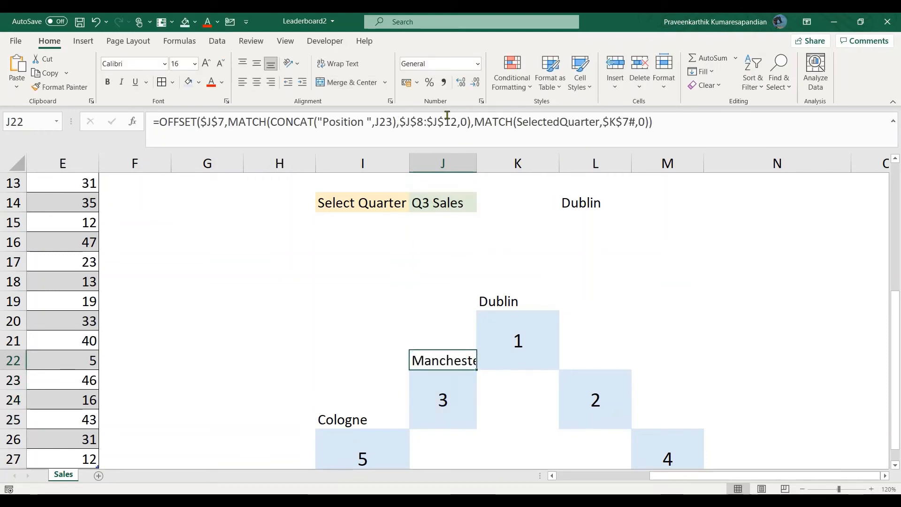
double_click(478, 154)
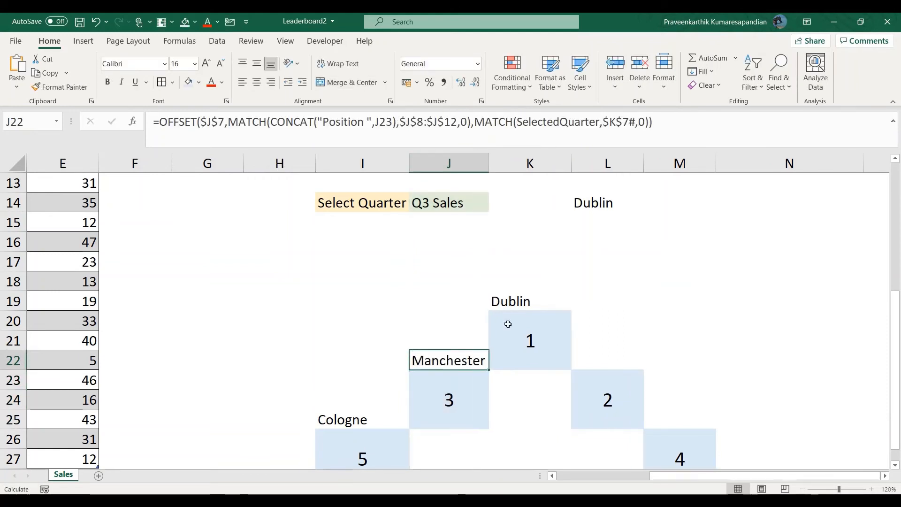
- Examine the Q3 Sales column of the position table to check it against the names above the podium blocks
key(Up)
key(Up)
key(Up)
key(Left)
key(Left)
key(Left)
key(Left)
key(Left)
key(Left)
key(Left)
key(Left)
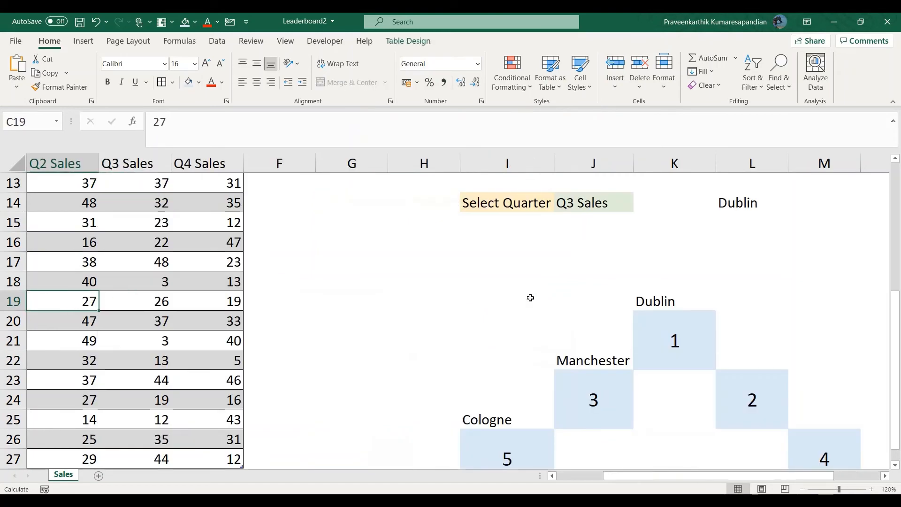
key(Right)
key(Right)
key(Right)
key(Right)
key(Right)
key(Right)
key(Right)
key(Right)
key(Right)
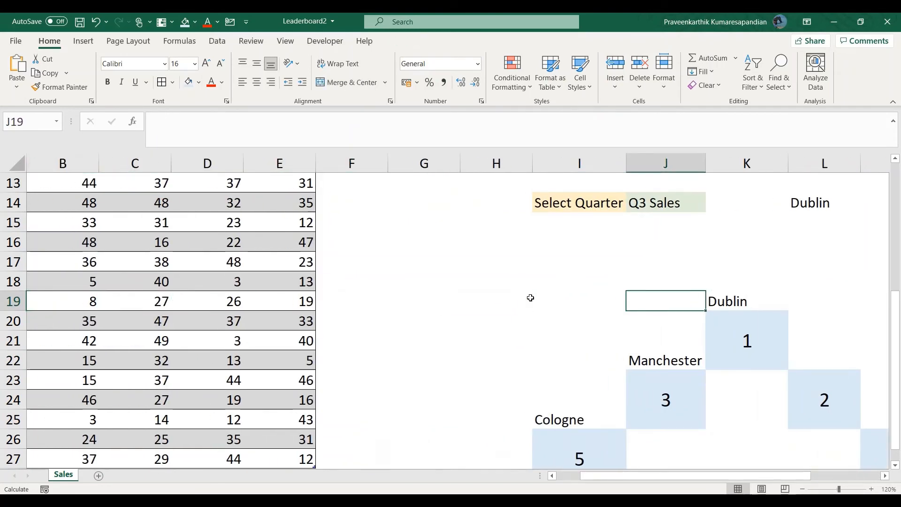
key(Up)
key(Up)
key(Up)
key(Up)
key(Up)
key(Up)
key(Up)
key(Up)
key(Up)
key(Up)
key(Up)
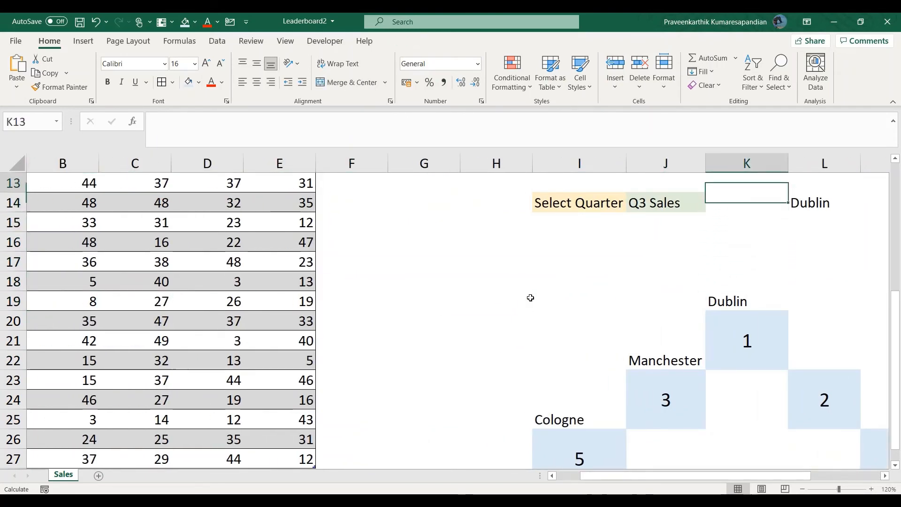
key(Right)
key(Right)
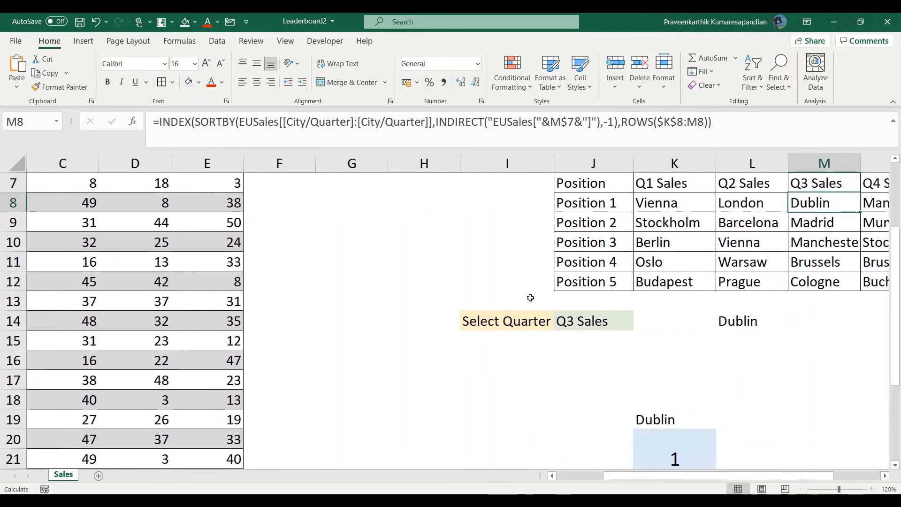
key(Down)
key(Down)
key(Down)
key(Down)
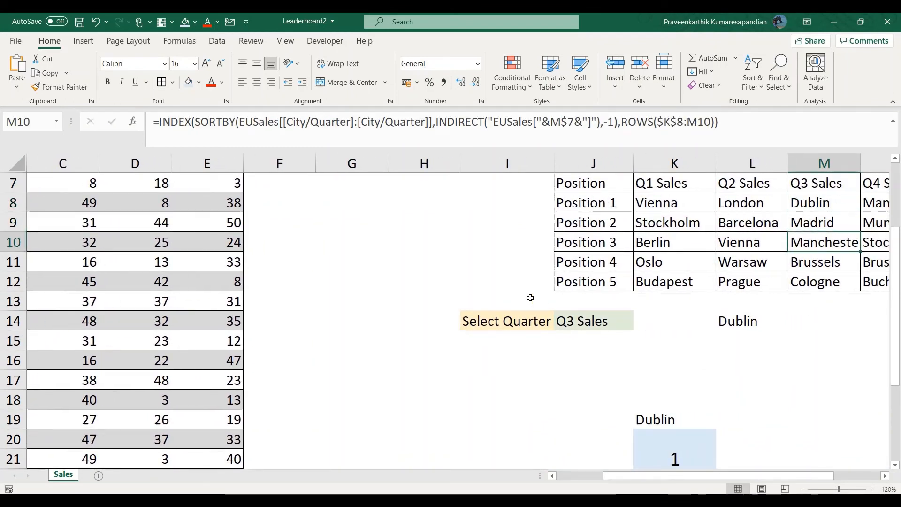
- Switch the selected quarter in J14 to Q1 Sales
click(625, 319)
click(640, 325)
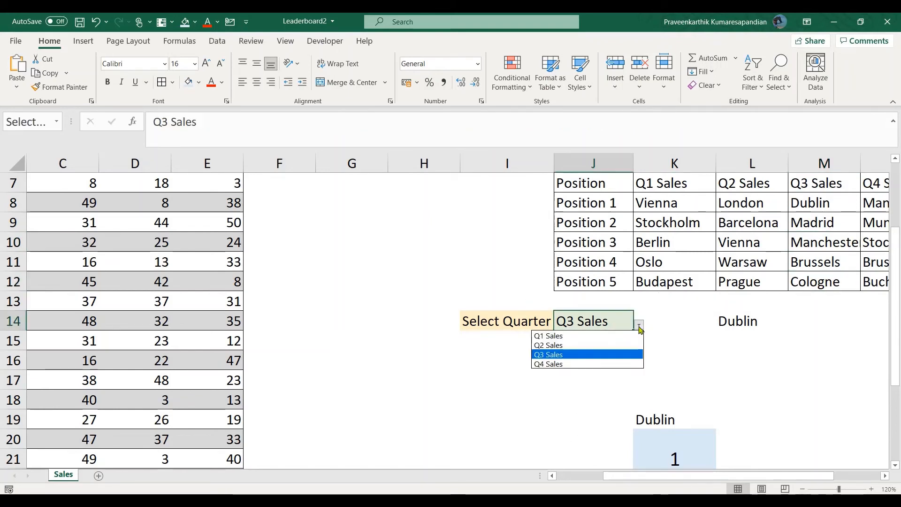
click(599, 337)
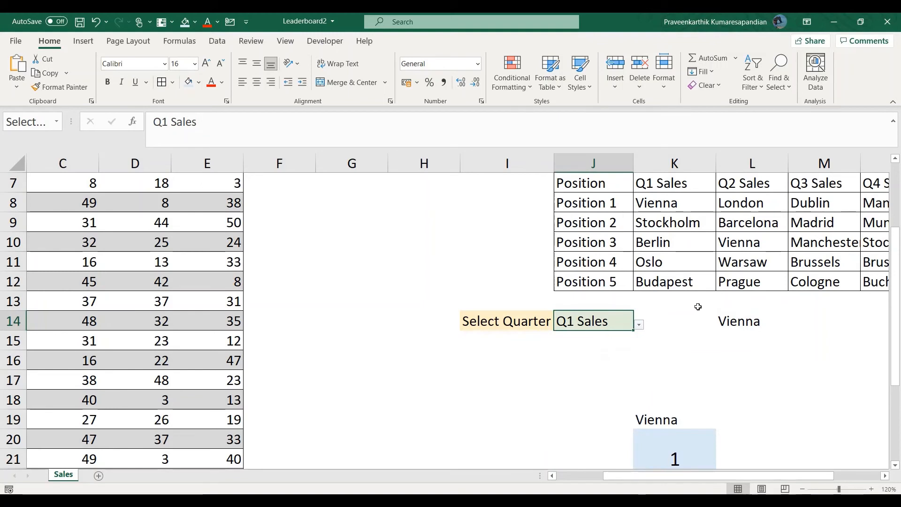
- Compare the Q1 Sales ranking in the position table with the names above the podium blocks
click(672, 289)
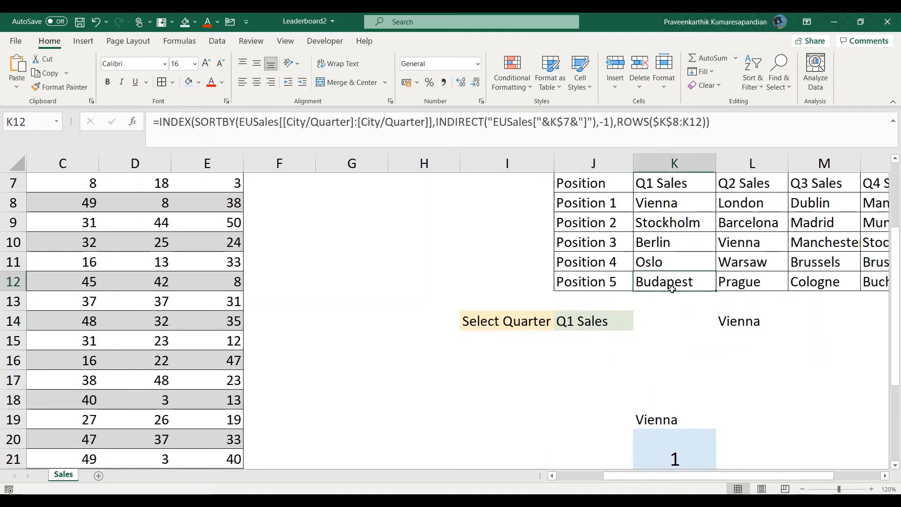
key(Down)
key(Down)
key(Down)
key(Down)
key(Down)
key(Down)
key(Down)
key(Down)
key(Down)
key(Down)
key(Down)
key(Down)
key(Down)
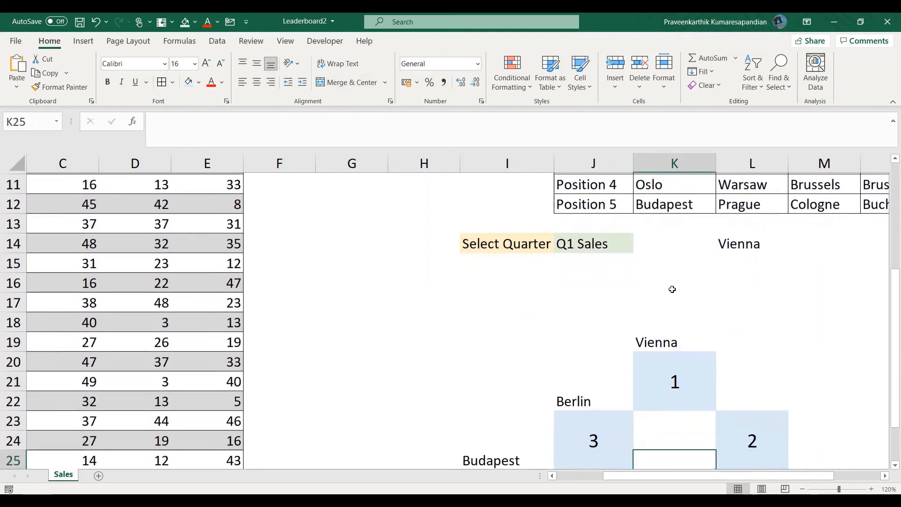
- Copy the full formula text from K19 and paste it into L22, directly above block 2
key(Up)
key(Up)
key(Up)
key(Up)
key(Up)
key(Up)
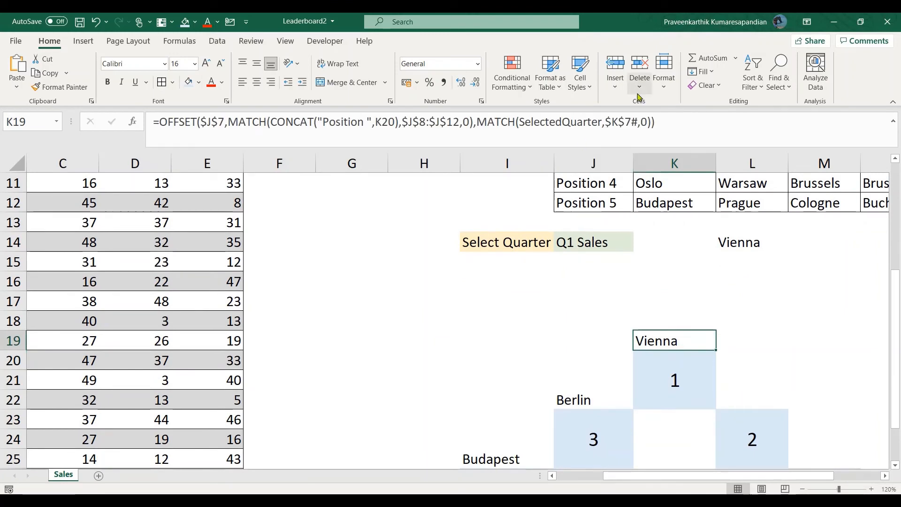
drag(676, 123, 118, 38)
key(ctrl+c)
key(Return)
key(Down)
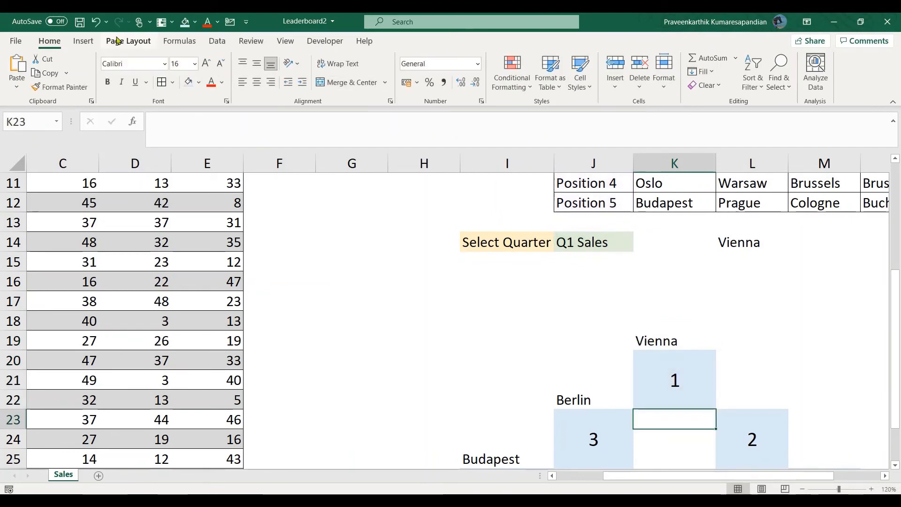
key(Right)
key(Up)
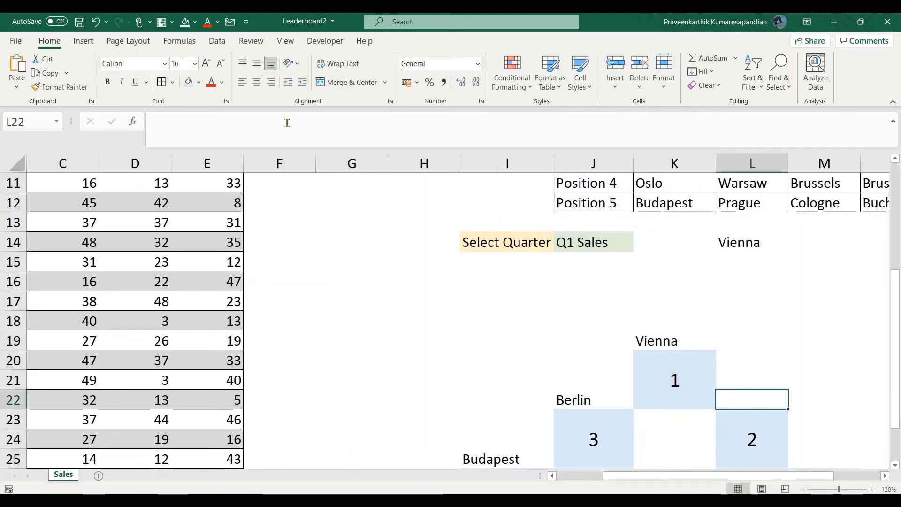
click(284, 121)
key(ctrl+v)
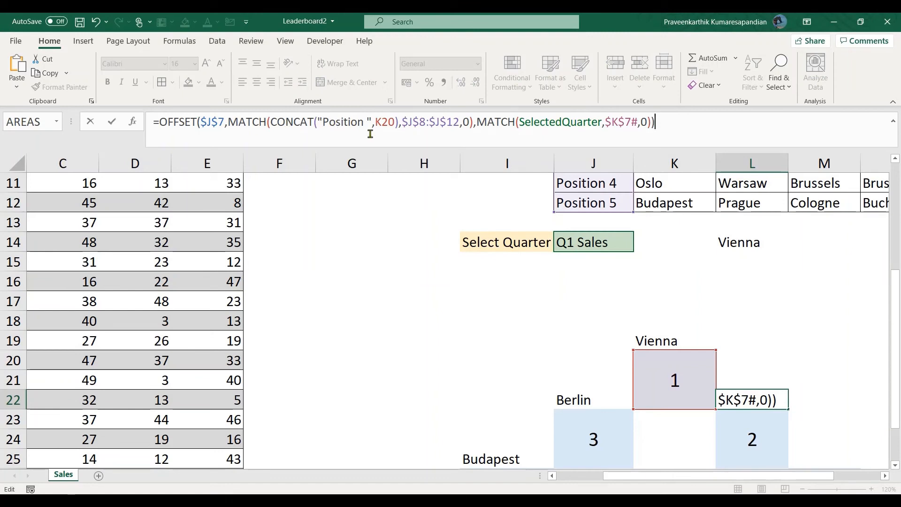
- Change the CONCAT reference in the L22 formula to L23 and commit it
click(383, 122)
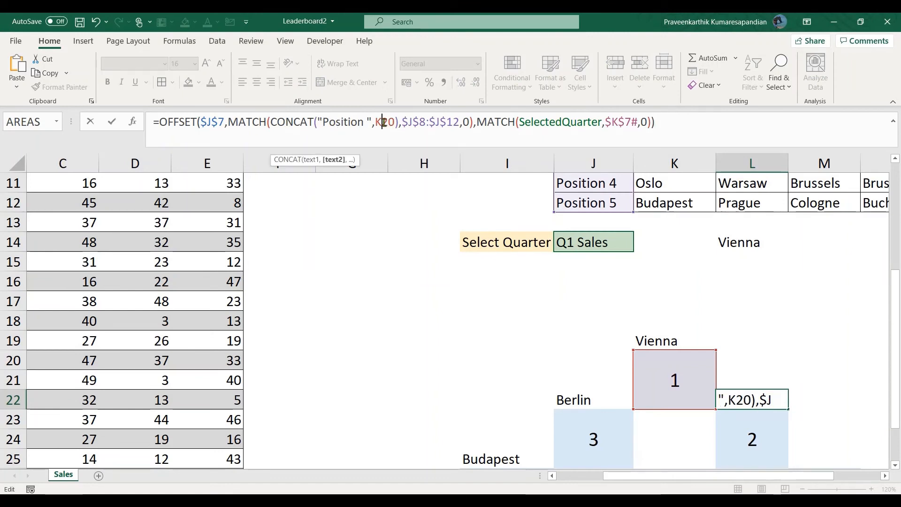
key(Delete)
text(L)
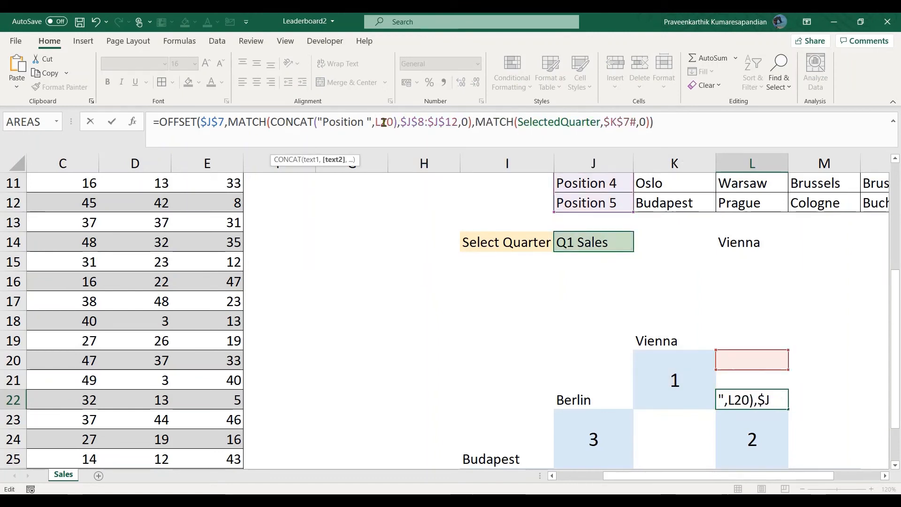
key(BackSpace)
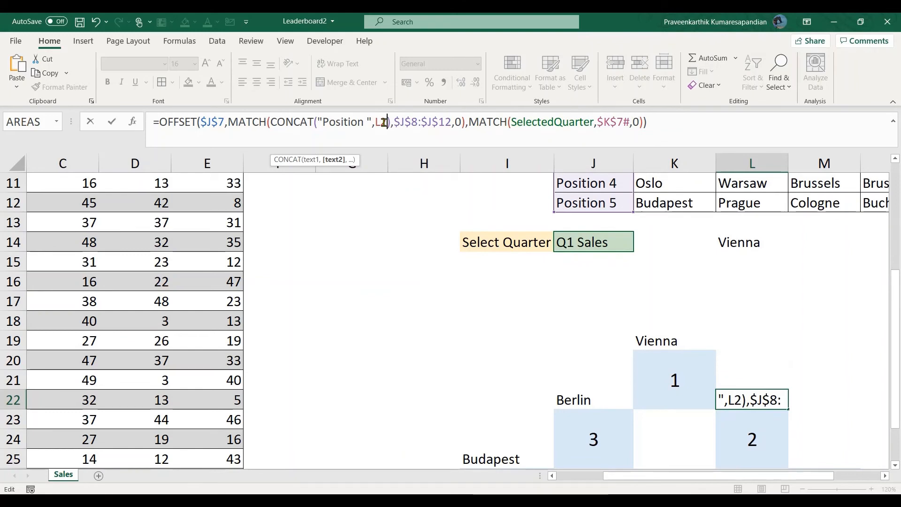
text(3)
key(Return)
key(Right)
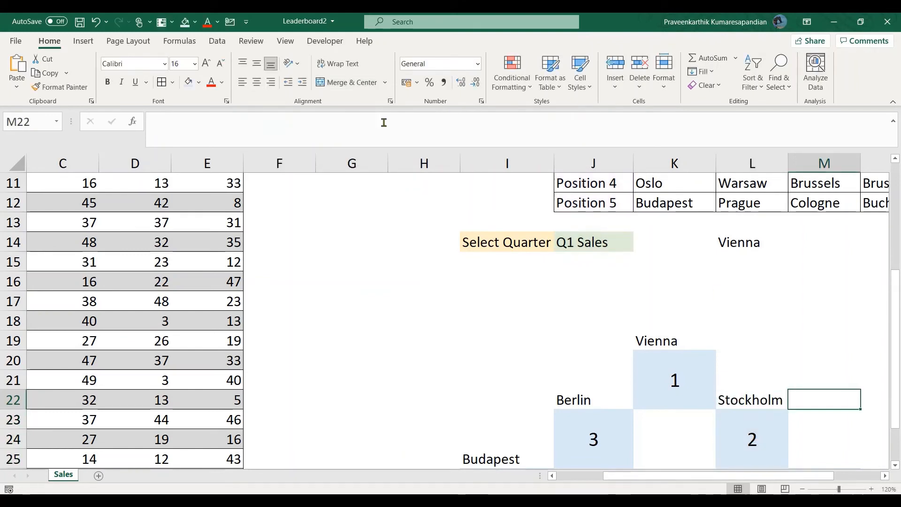
- Copy the full formula text from L22 and paste it into M25, directly above block 4
key(Left)
click(677, 124)
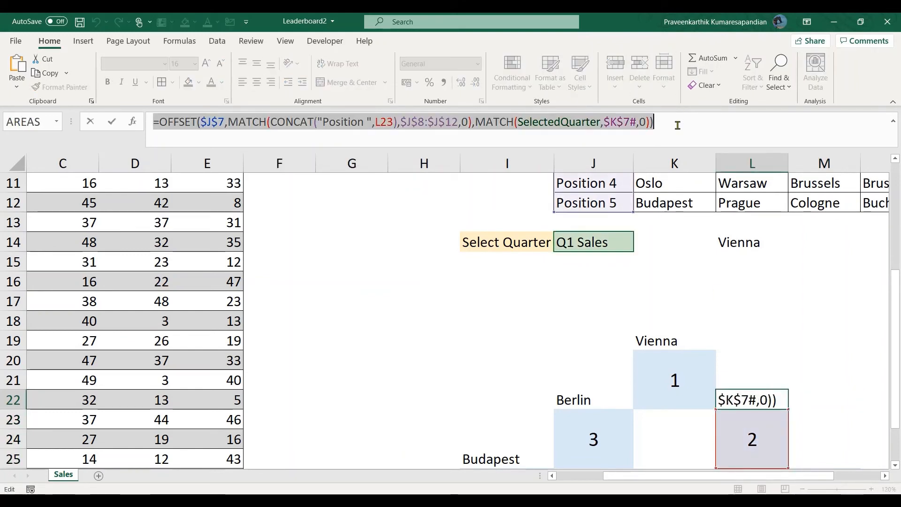
key(Return)
key(Return)
key(Right)
key(Up)
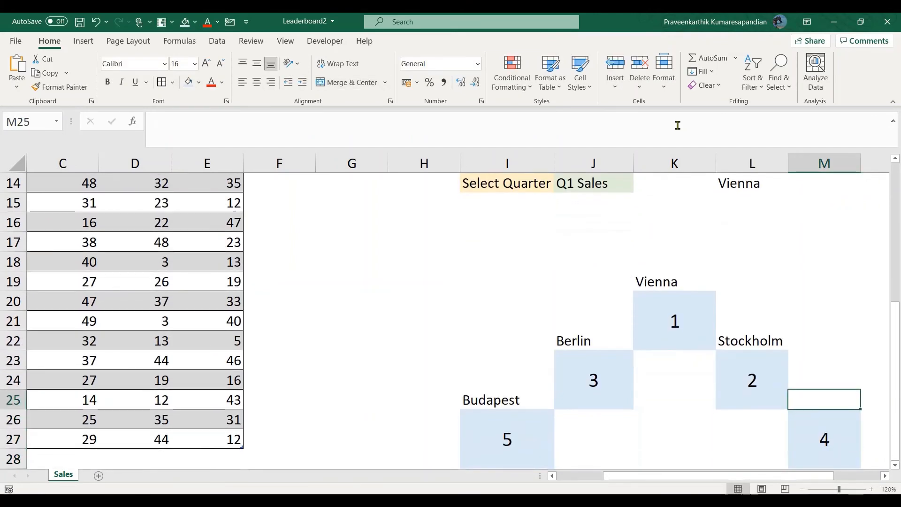
click(677, 125)
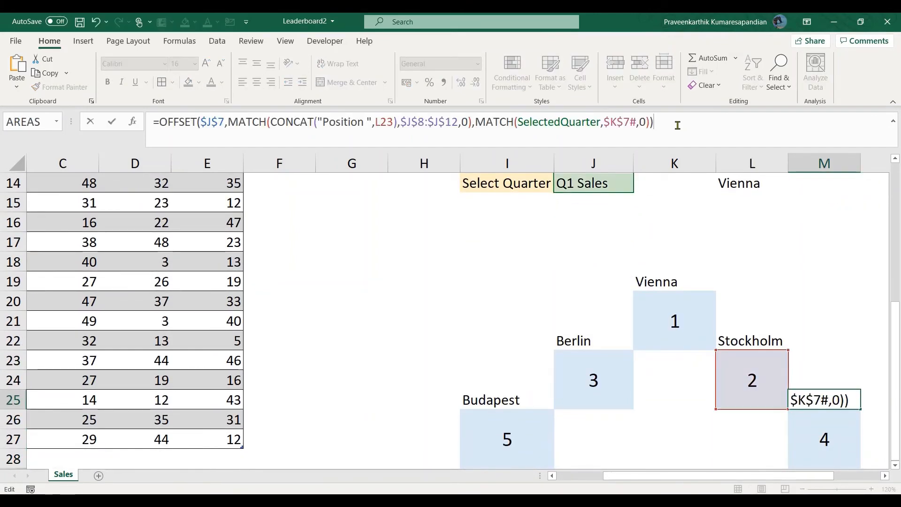
- Change the CONCAT reference in the M25 formula to M26 and commit it
click(382, 125)
key(BackSpace)
text(M)
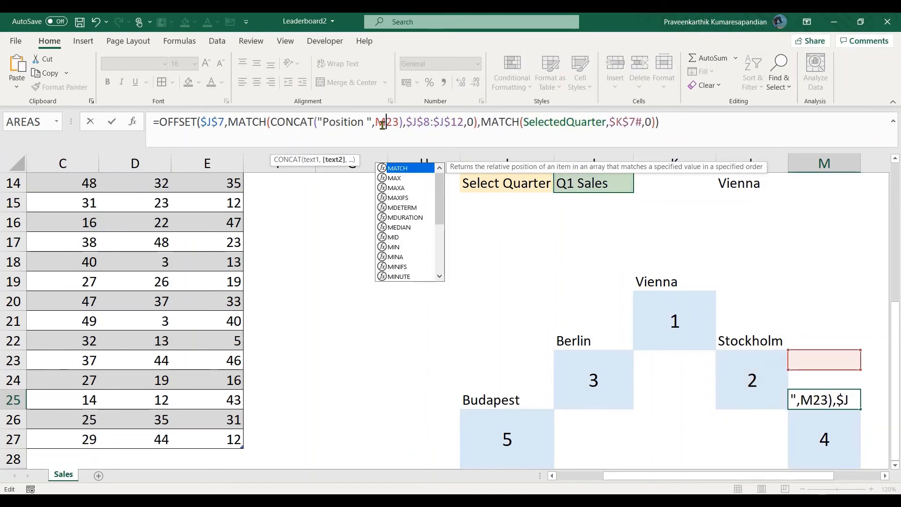
key(Right)
key(Right)
key(BackSpace)
text(6)
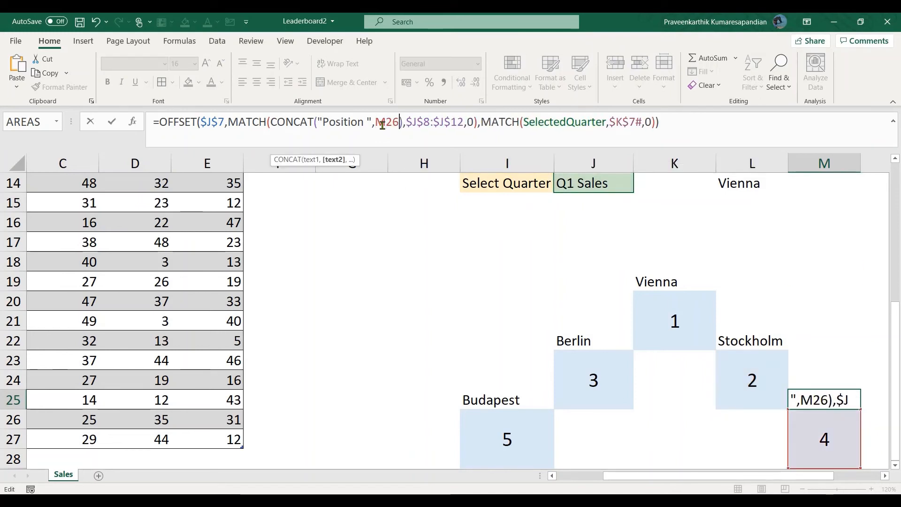
key(Return)
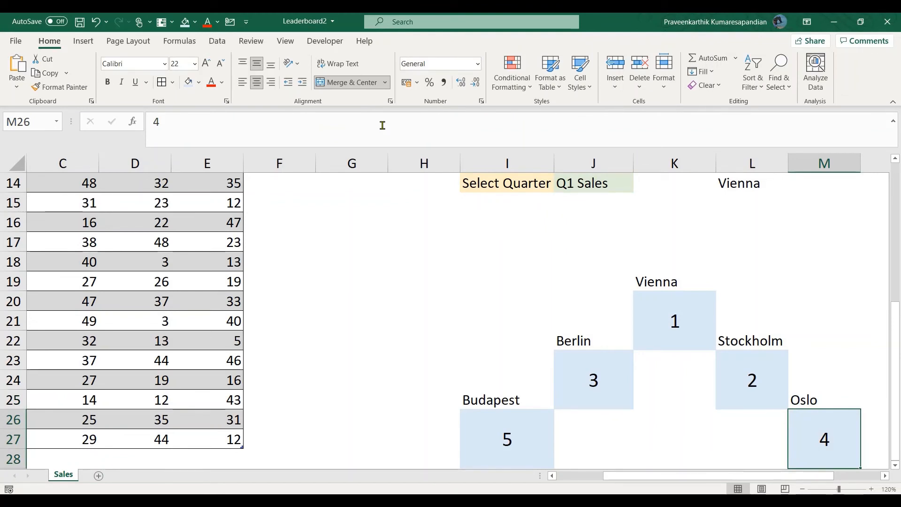
- Draw a rectangle about 2.2 cm high and 3.5 cm wide exactly over the merged block 5 in column I
key(Right)
key(Left)
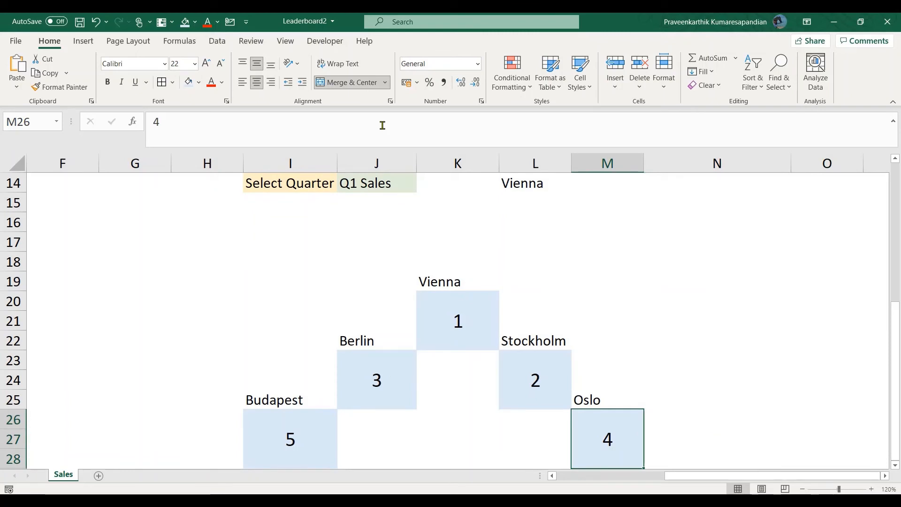
click(302, 451)
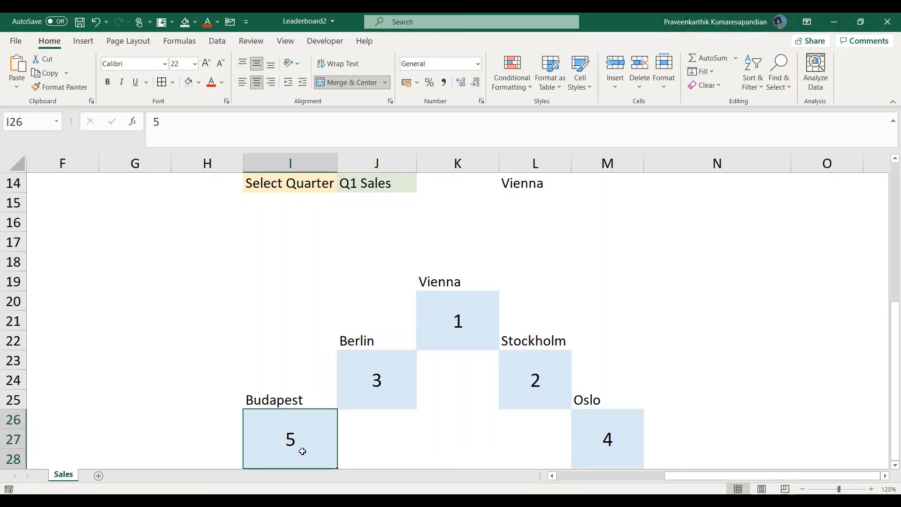
click(91, 46)
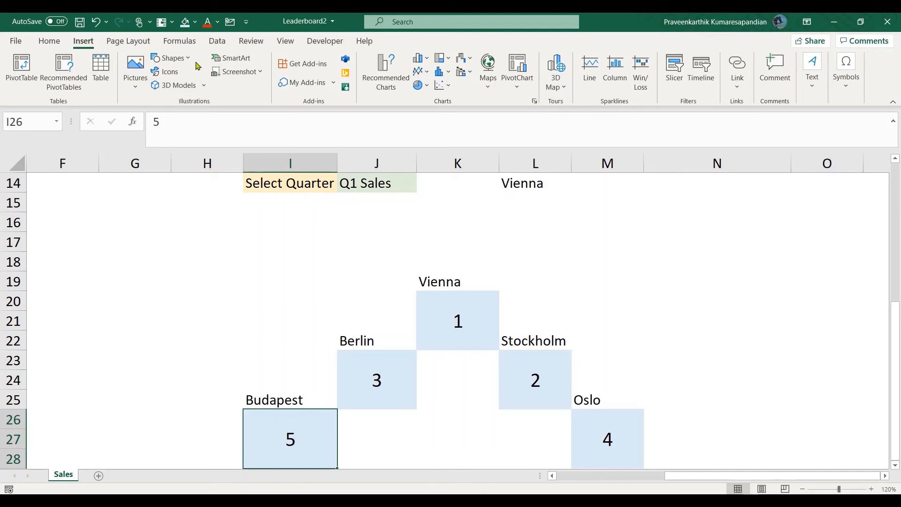
click(182, 58)
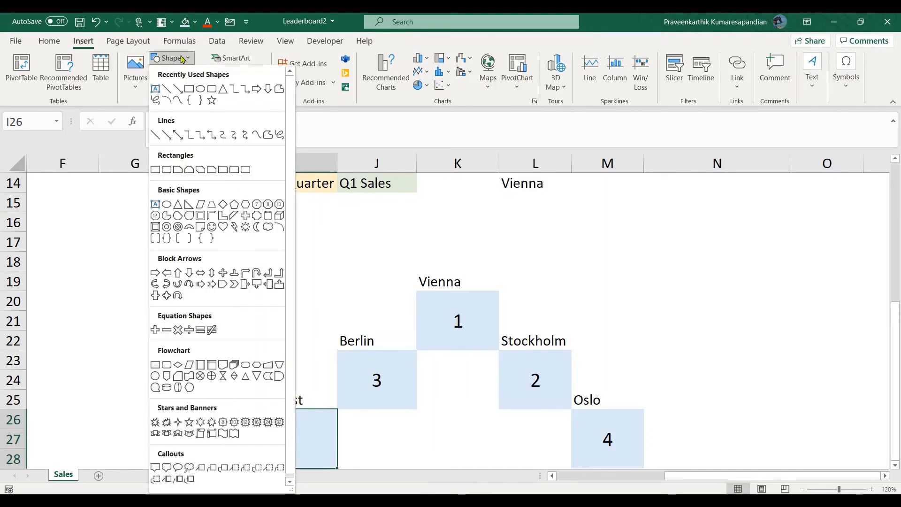
click(189, 89)
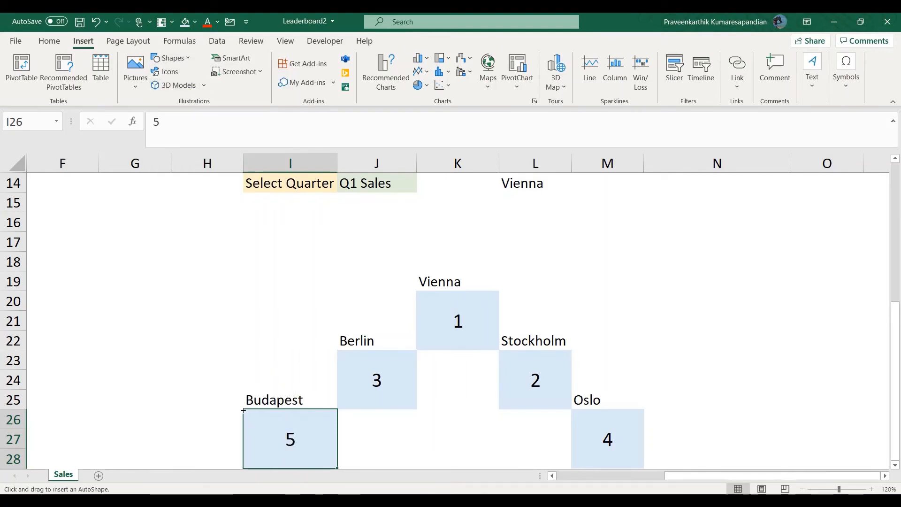
drag(243, 410, 338, 409)
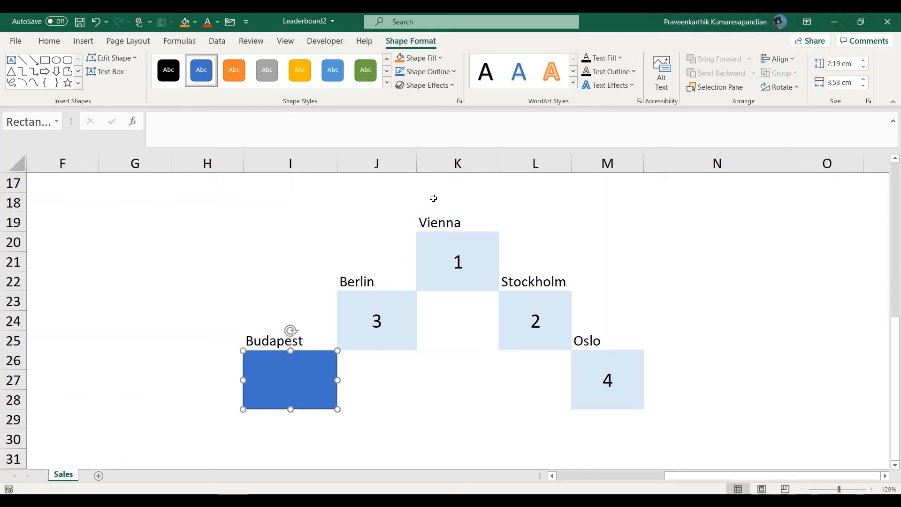
- Apply the first bevel preset as a shape effect to the rectangle over block 5
click(437, 86)
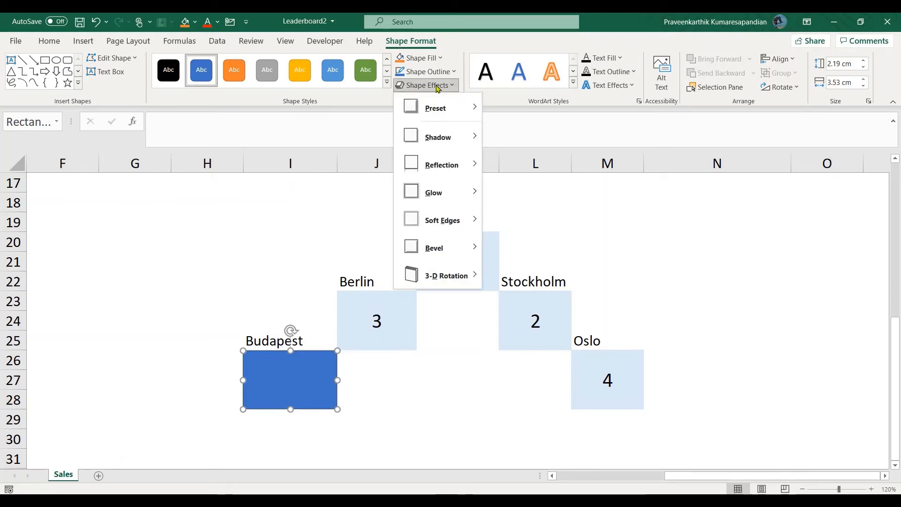
mouse_move(469, 249)
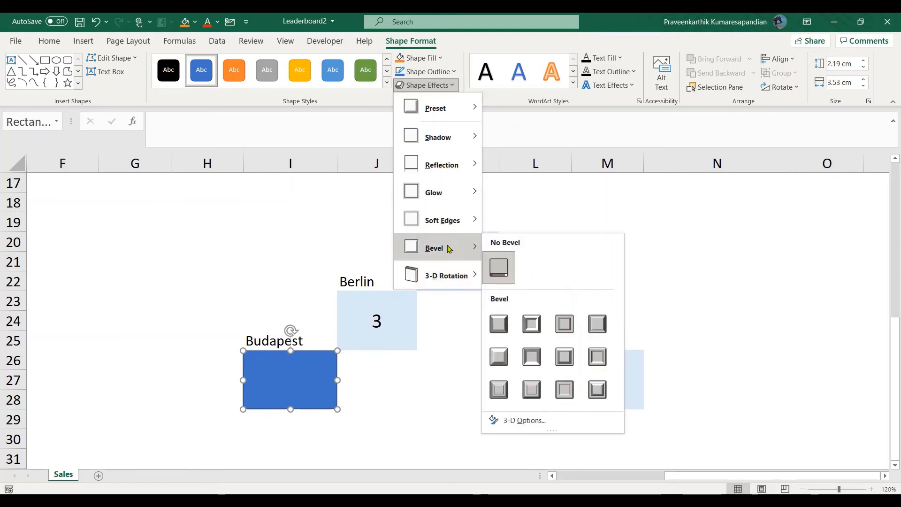
click(508, 321)
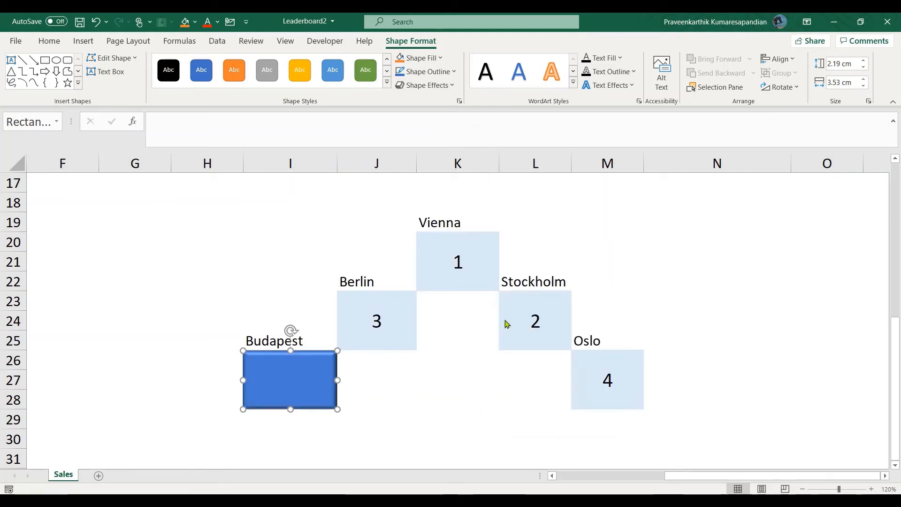
- Enter the text 5 in the beveled rectangle over block 5
click(49, 46)
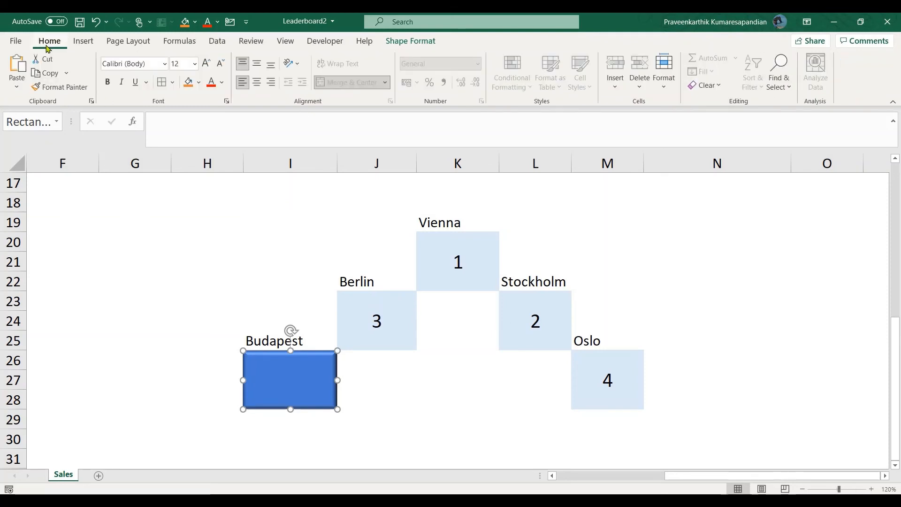
click(274, 383)
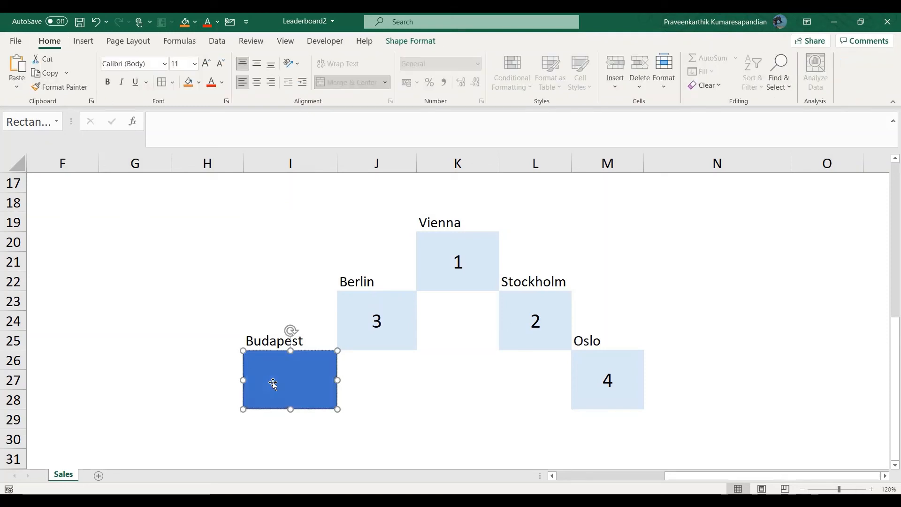
text(1)
key(Return)
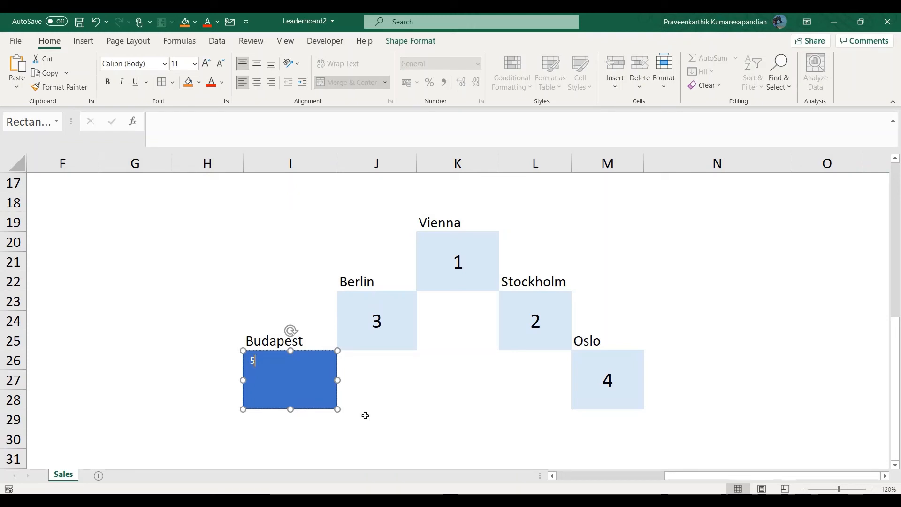
click(402, 387)
- Center the 5 vertically and horizontally in its rectangle and set its font size to 36
click(292, 382)
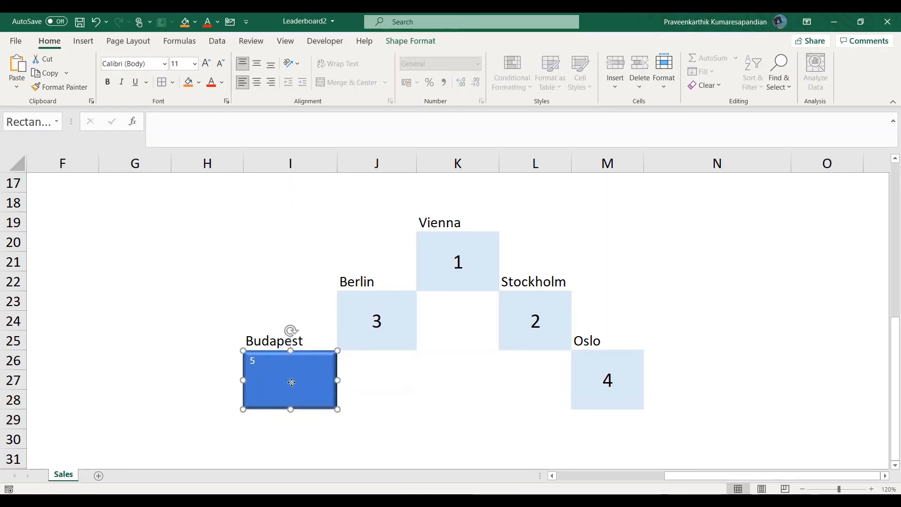
click(256, 64)
click(256, 82)
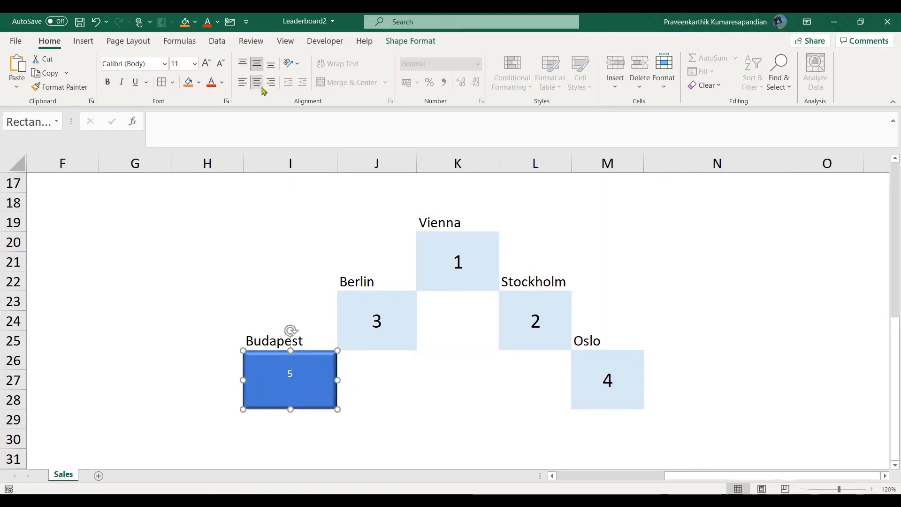
click(194, 63)
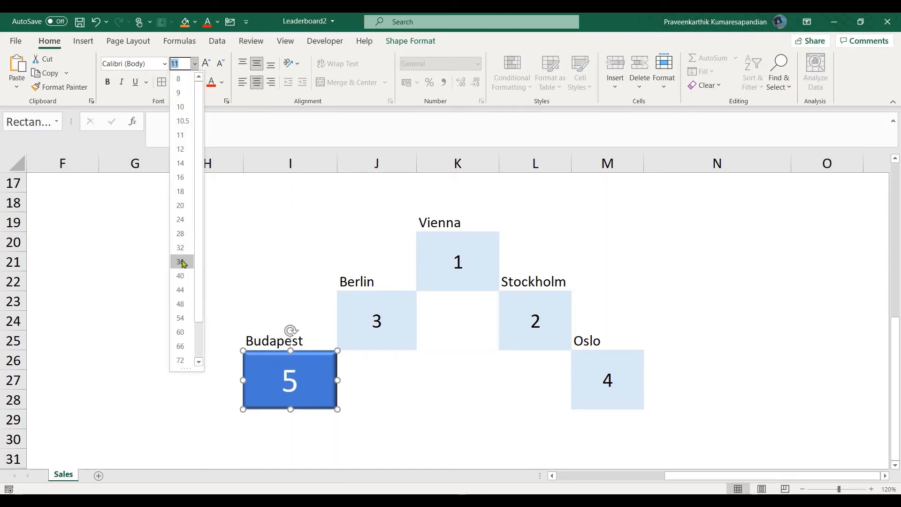
click(182, 262)
- Set the font size of the name in I25, above block 5, to 18
click(269, 338)
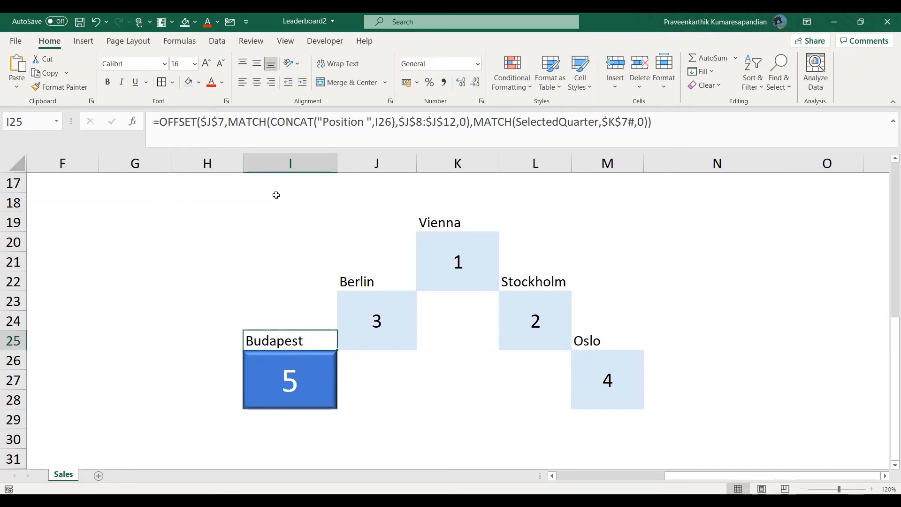
click(194, 63)
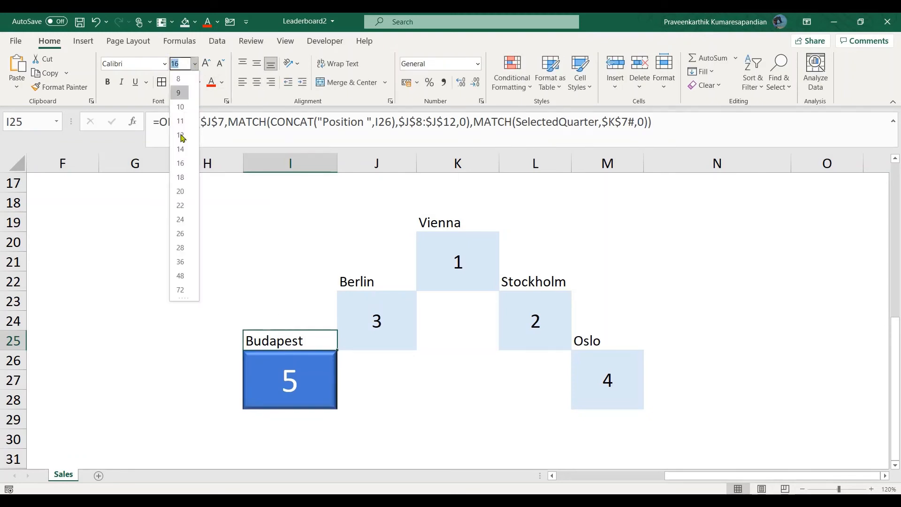
click(183, 182)
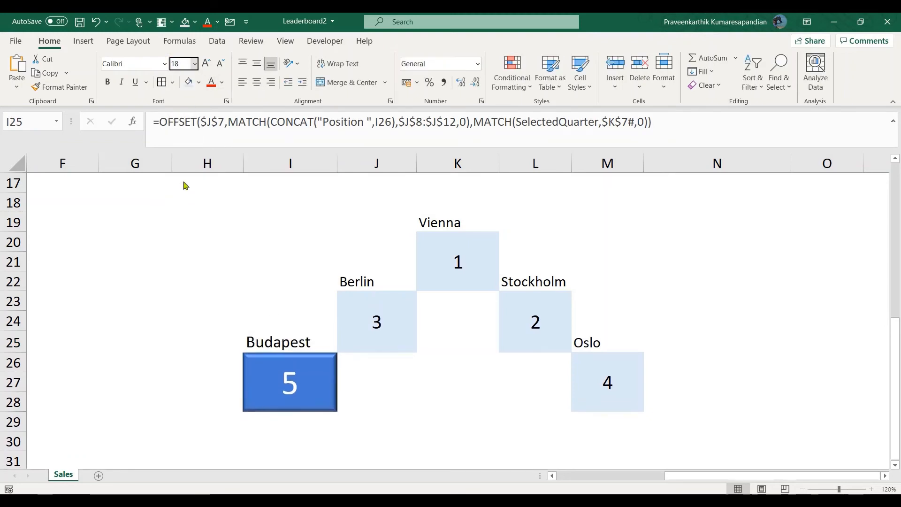
- Copy the block 5 rectangle onto block 4, widening column M slightly and narrowing the copy to fit the column
click(311, 374)
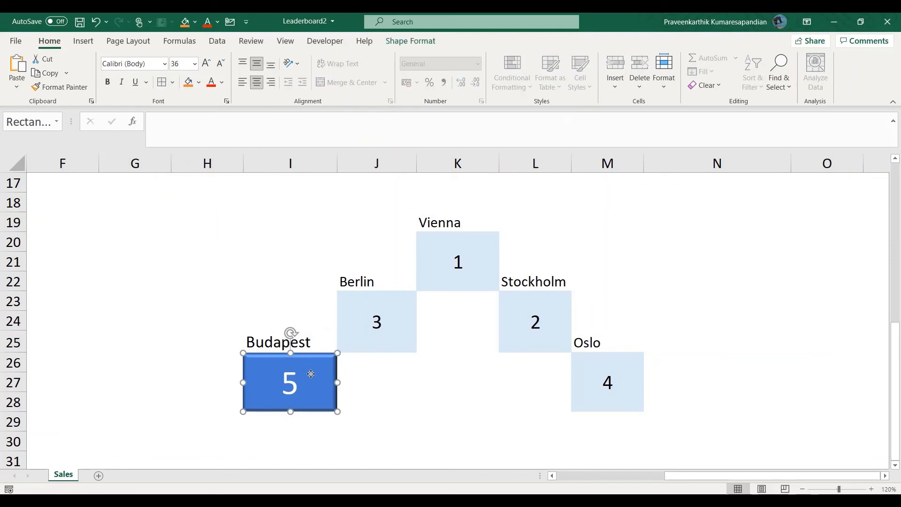
click(585, 378)
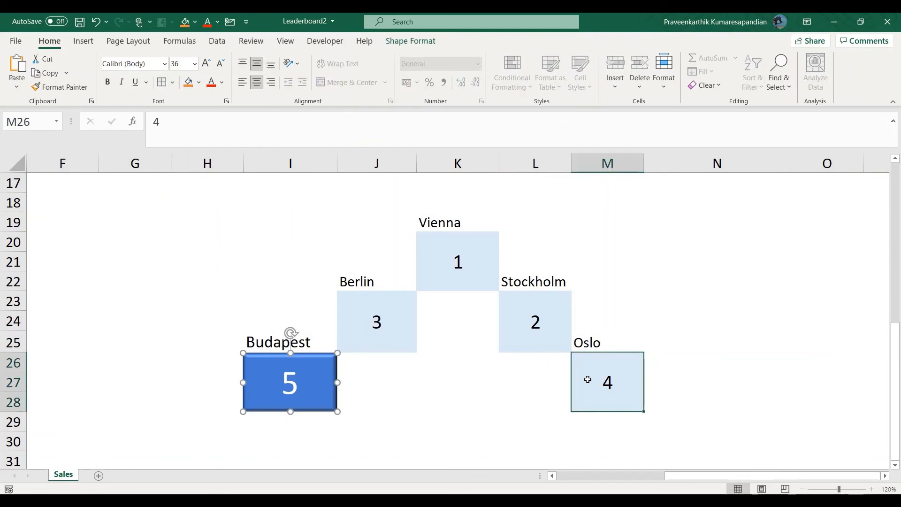
key(ctrl+v)
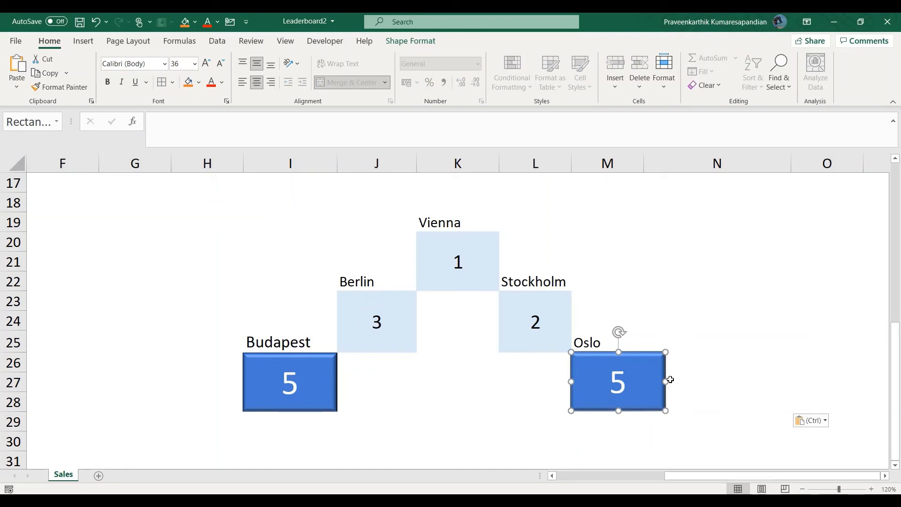
drag(643, 164, 652, 164)
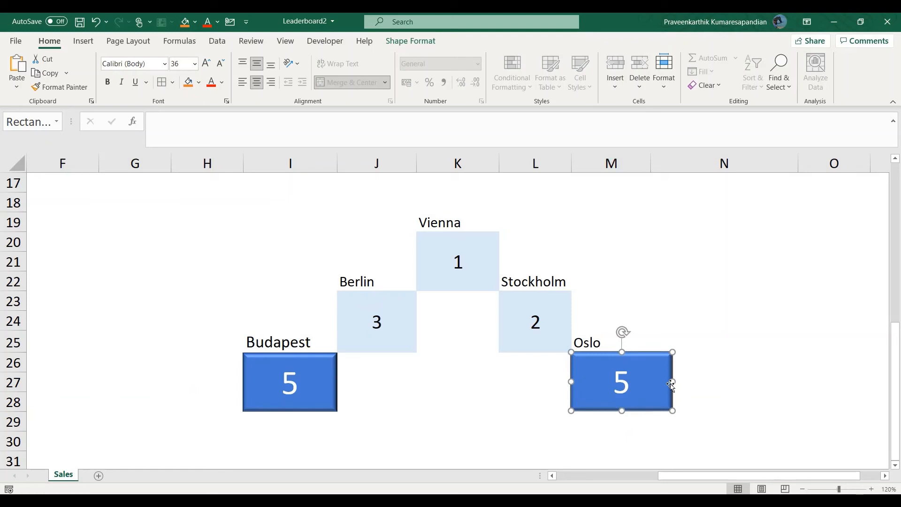
drag(673, 384, 650, 382)
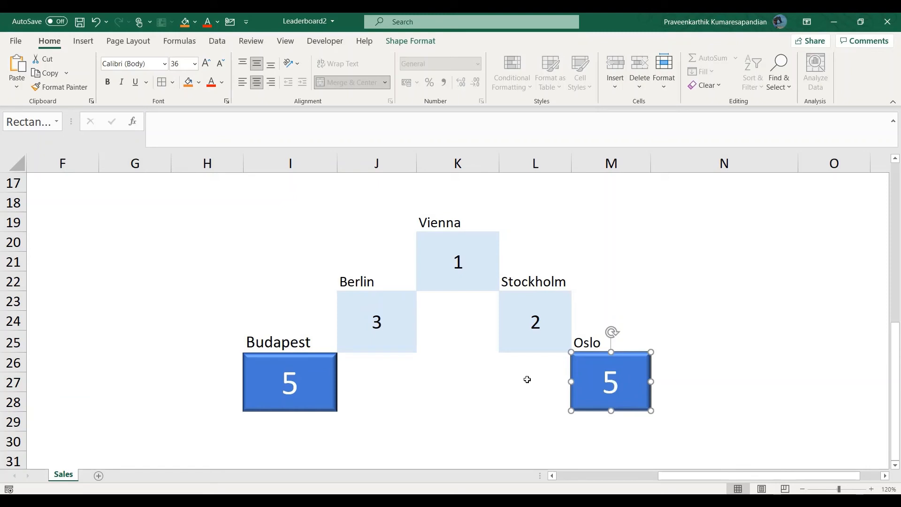
- Copy the block 5 rectangle onto block 3 and resize the copy to cover J23:J25 exactly
click(273, 391)
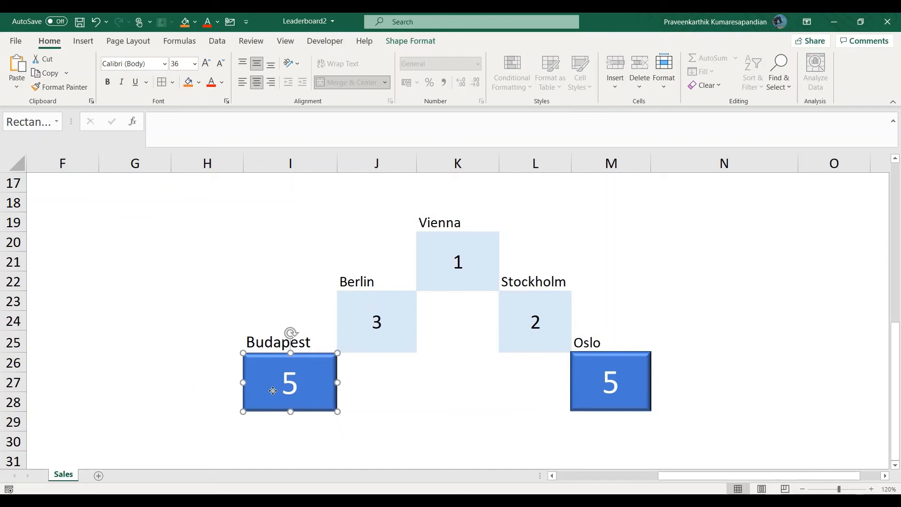
click(383, 325)
key(ctrl+v)
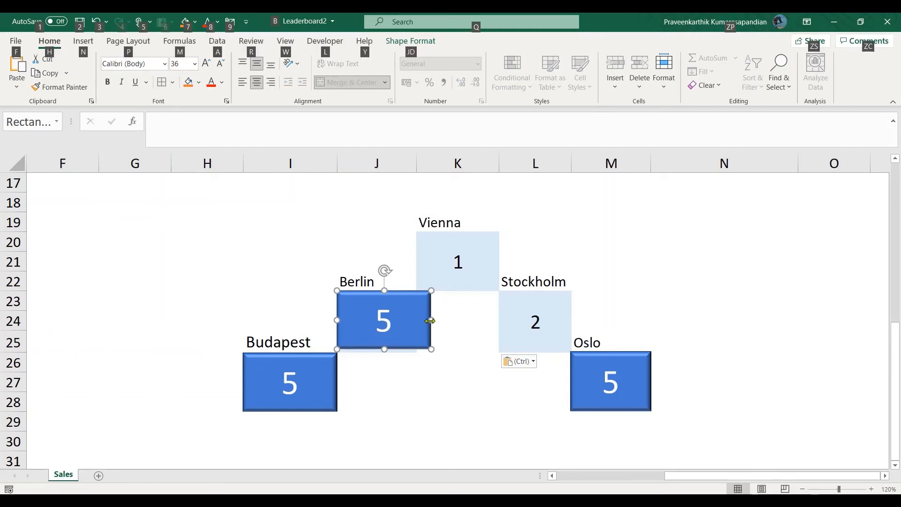
drag(431, 319, 413, 325)
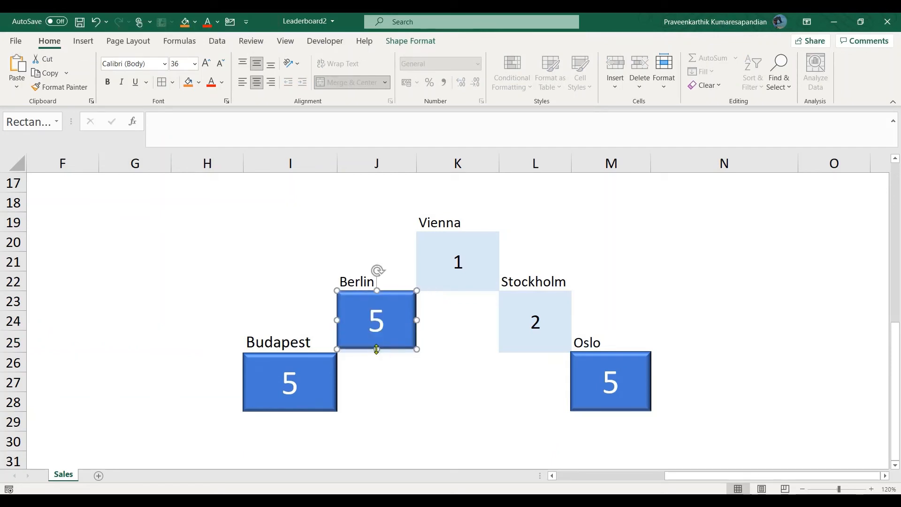
drag(377, 349, 377, 353)
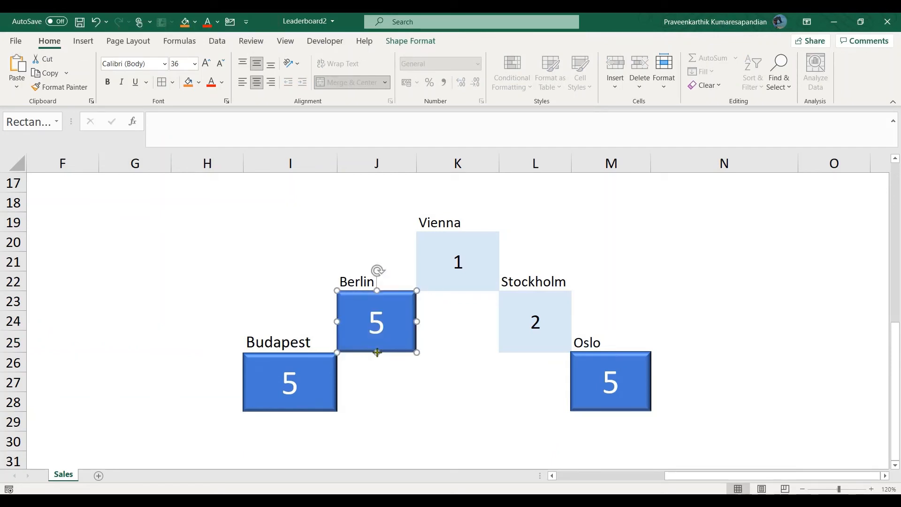
- Copy the block 3 rectangle onto block 2 and narrow the copy to the width of column L
click(387, 322)
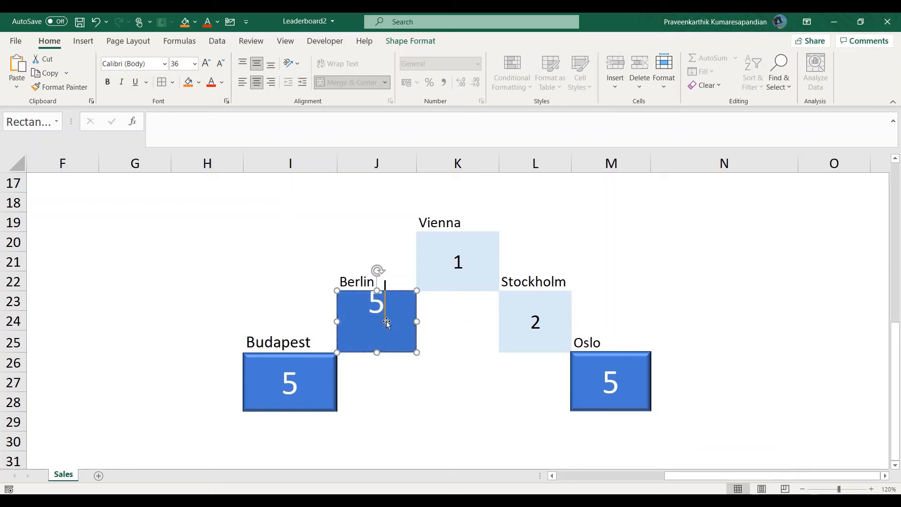
click(440, 334)
click(387, 325)
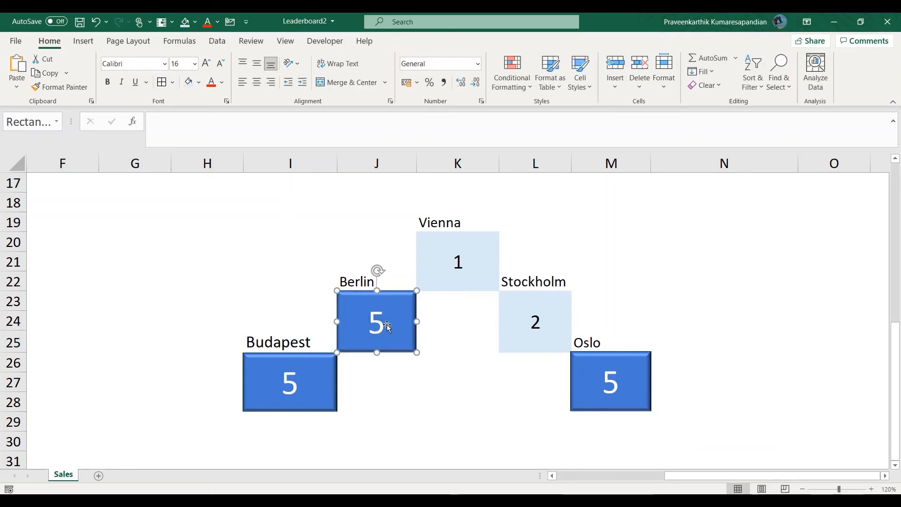
click(550, 323)
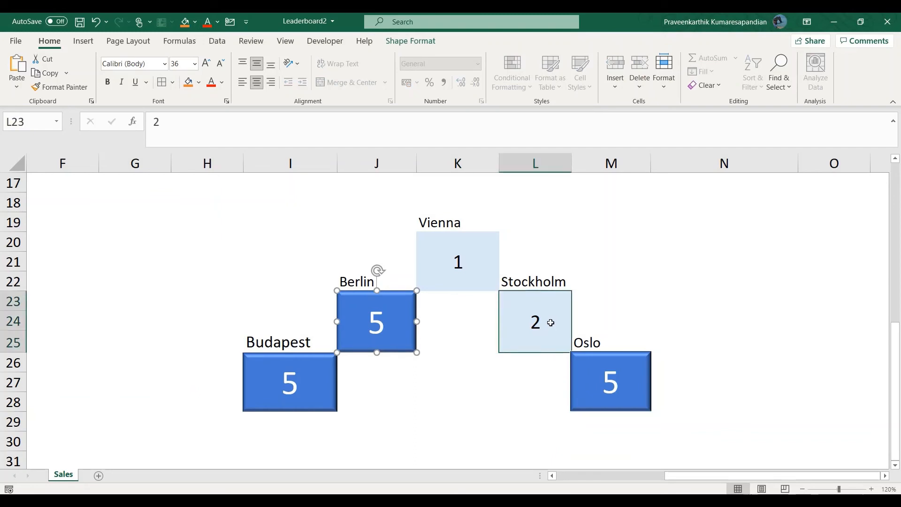
key(ctrl+v)
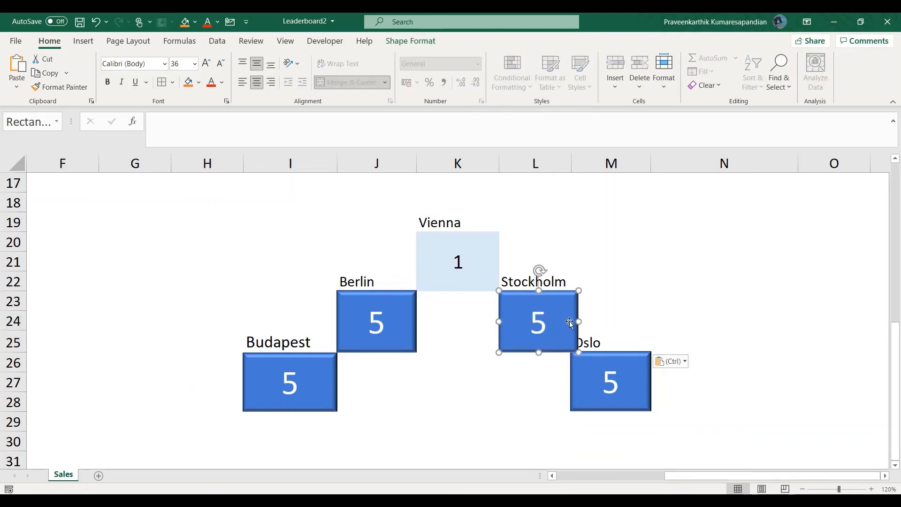
drag(579, 322, 571, 321)
drag(536, 354, 536, 360)
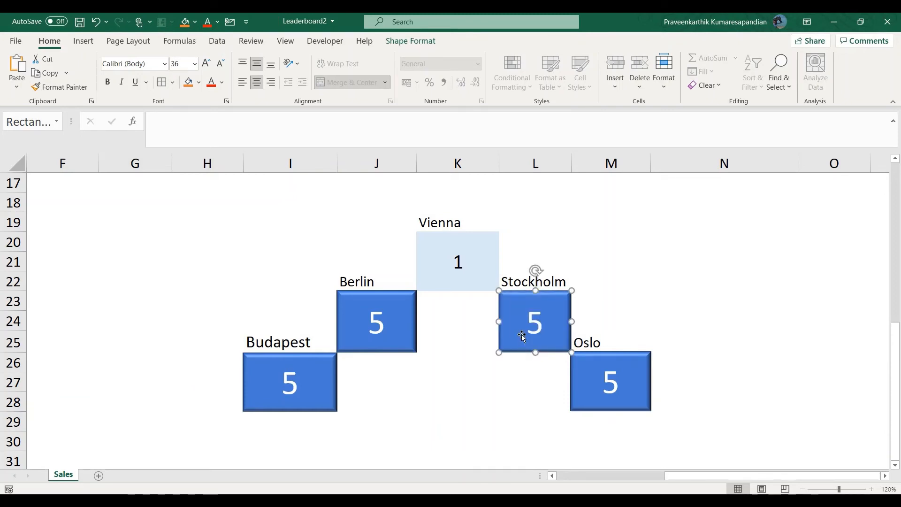
- Paste a copy of the rectangle onto block 1 and widen it to the width of column K
click(441, 267)
key(ctrl+v)
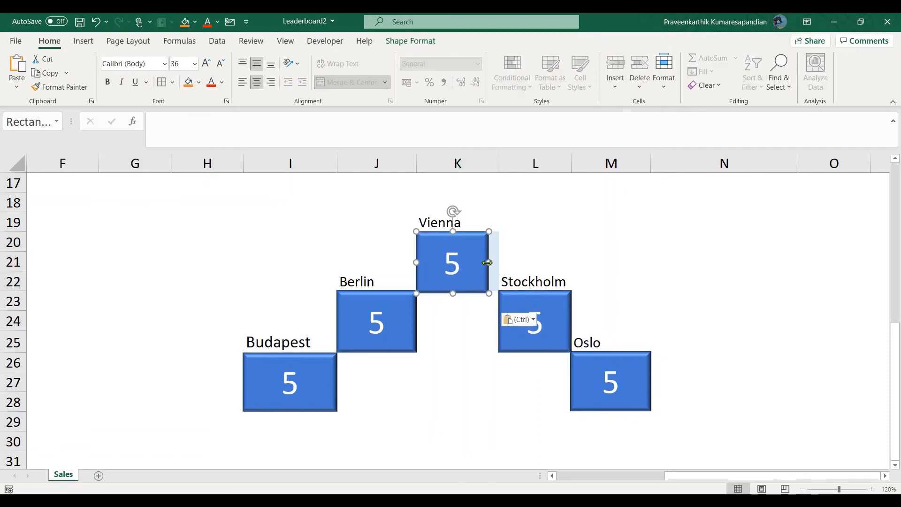
drag(487, 263, 496, 262)
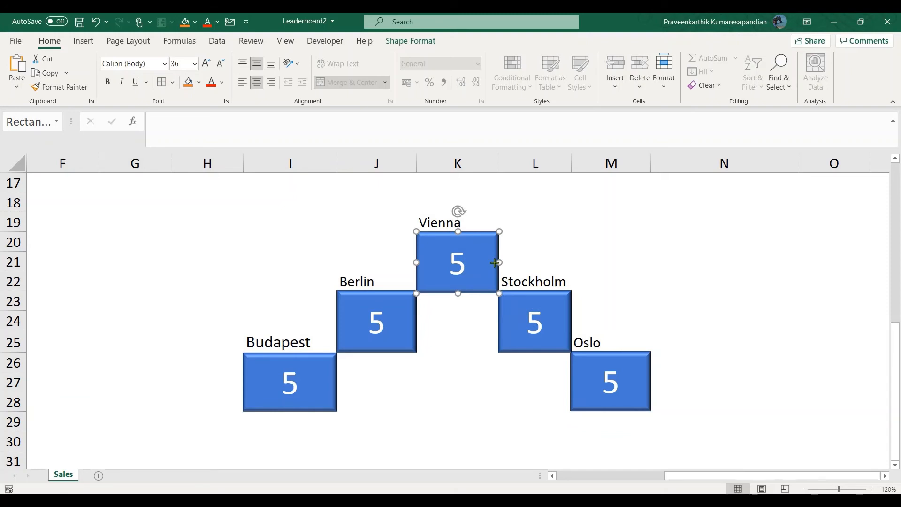
- Renumber the rectangle under Vienna as 1 and the one under Berlin as 3
double_click(465, 264)
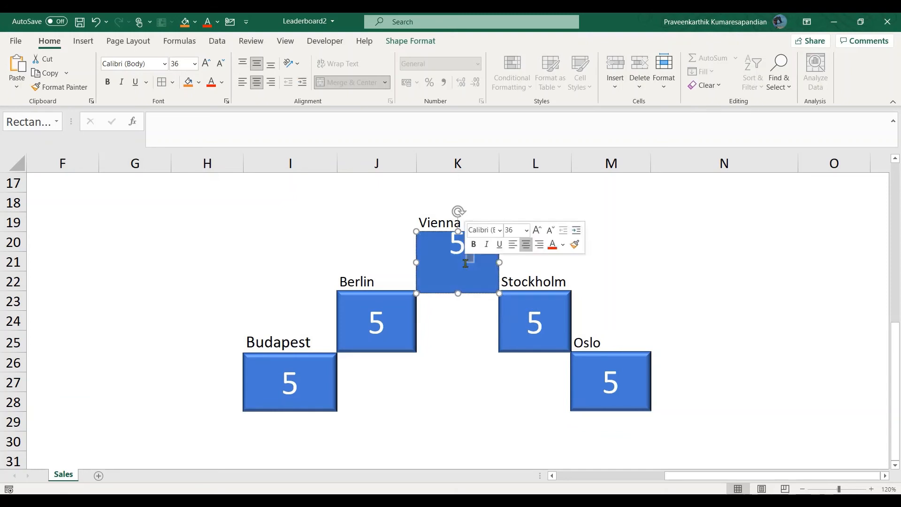
key(BackSpace)
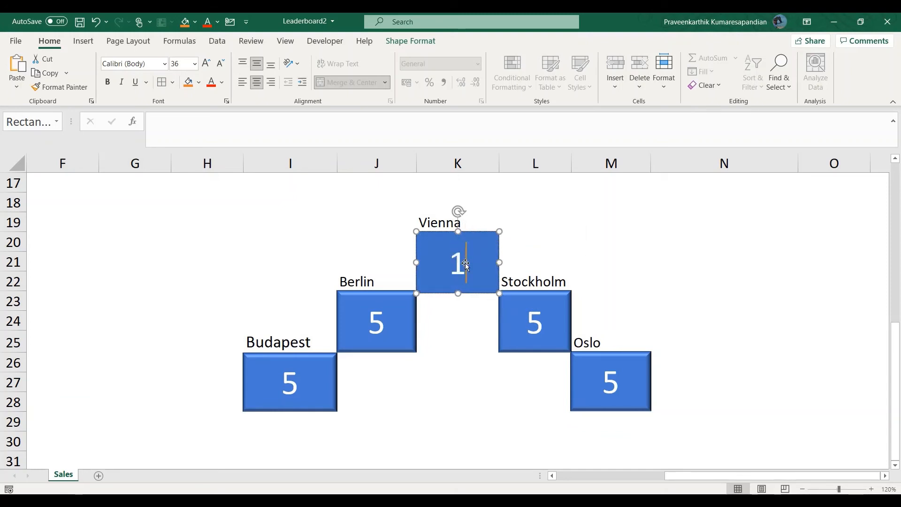
text(1)
double_click(396, 316)
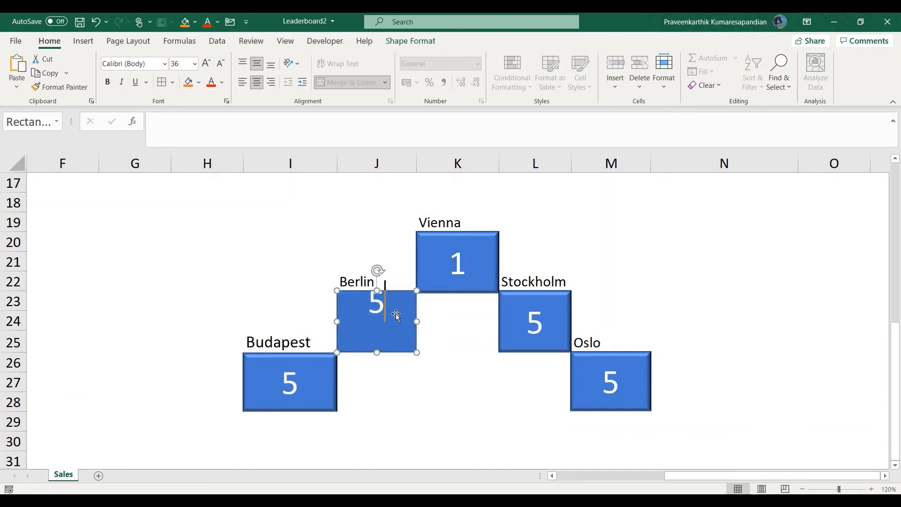
key(BackSpace)
text(3)
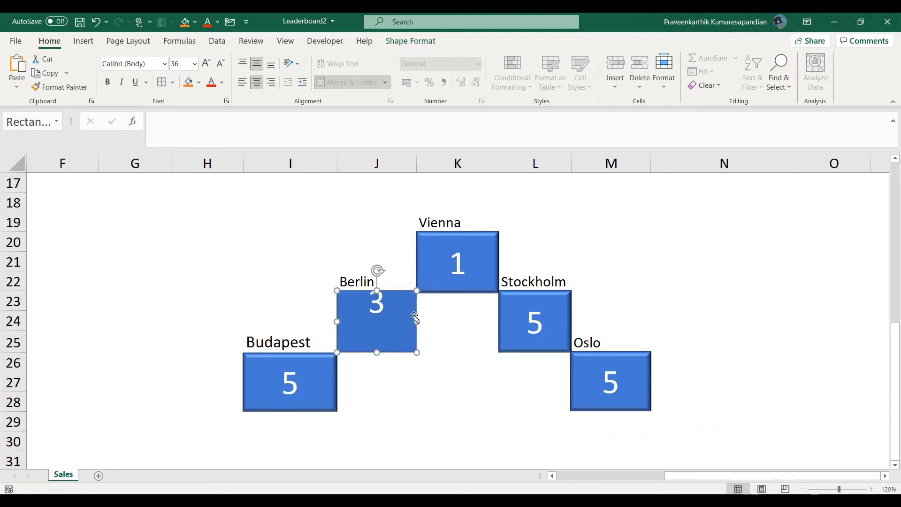
- Renumber the rectangle under Stockholm as 2 and the one under Oslo as 4
double_click(539, 326)
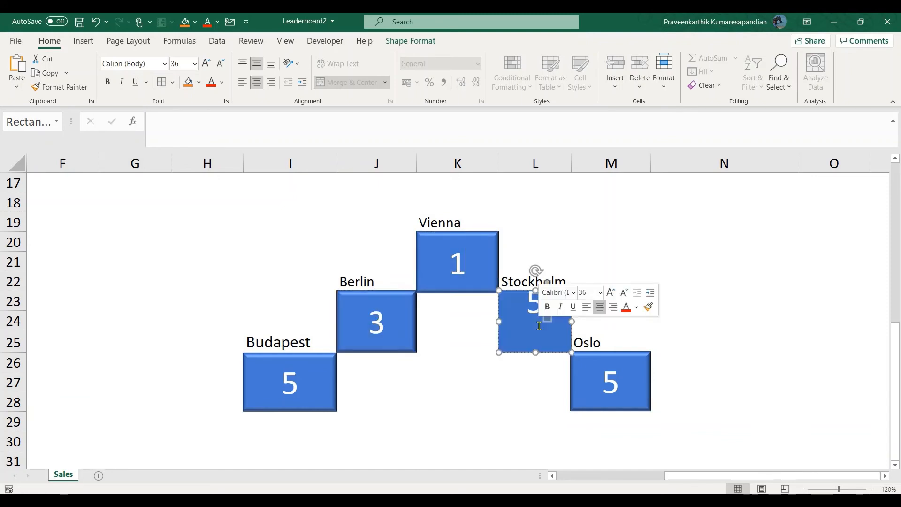
key(BackSpace)
text(2)
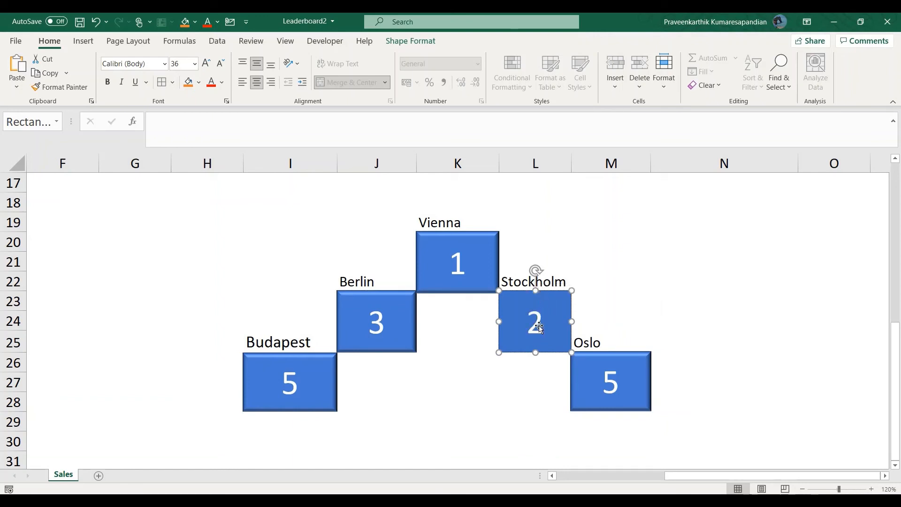
click(602, 391)
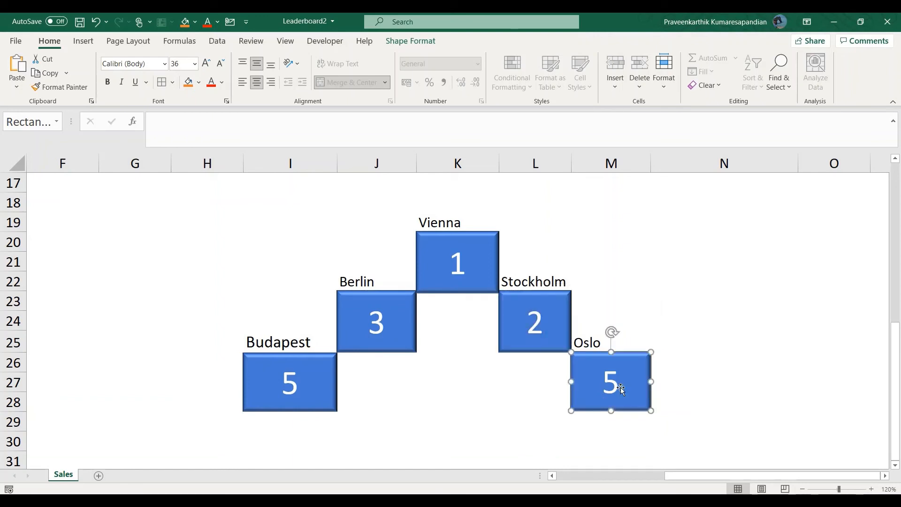
click(622, 391)
key(BackSpace)
text(4)
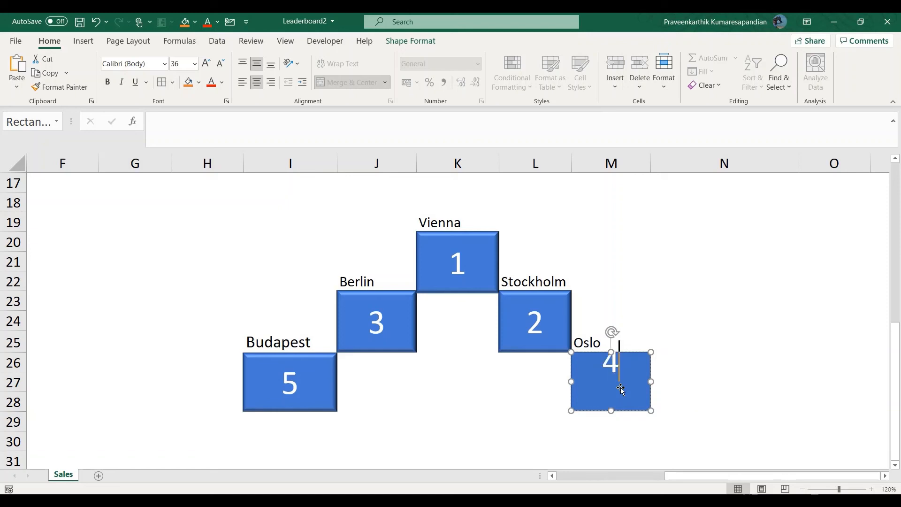
click(600, 334)
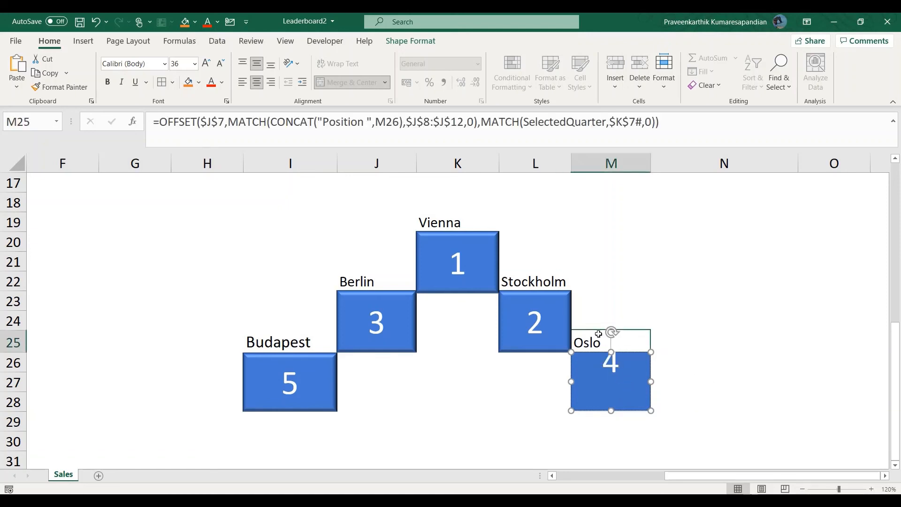
- Center the contents of cells H18:N30 both vertically and horizontally so the names sit centered above their blocks
click(173, 436)
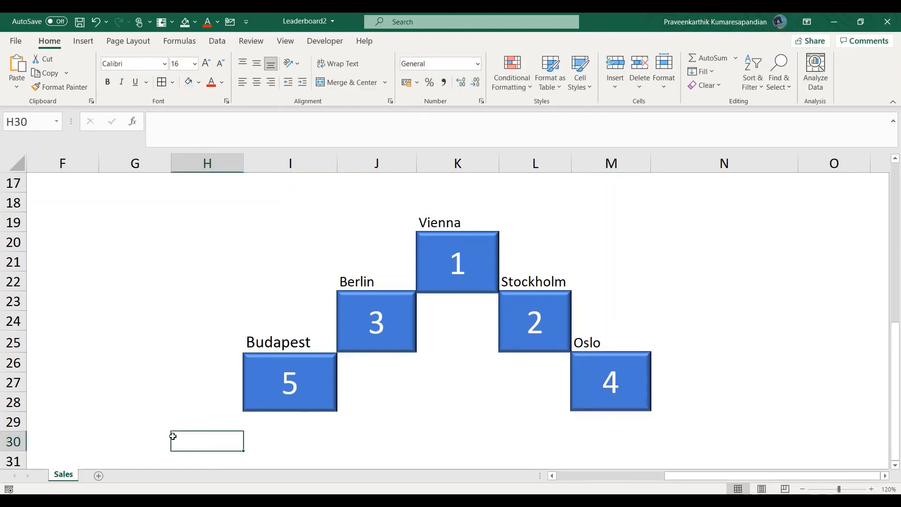
key(shift+Up)
key(shift+Up)
key(shift+Up)
key(shift+Up)
key(shift+Up)
key(shift+Up)
key(shift+Up)
key(shift+Up)
key(shift+Up)
key(shift+Up)
key(shift+Up)
key(shift+Up)
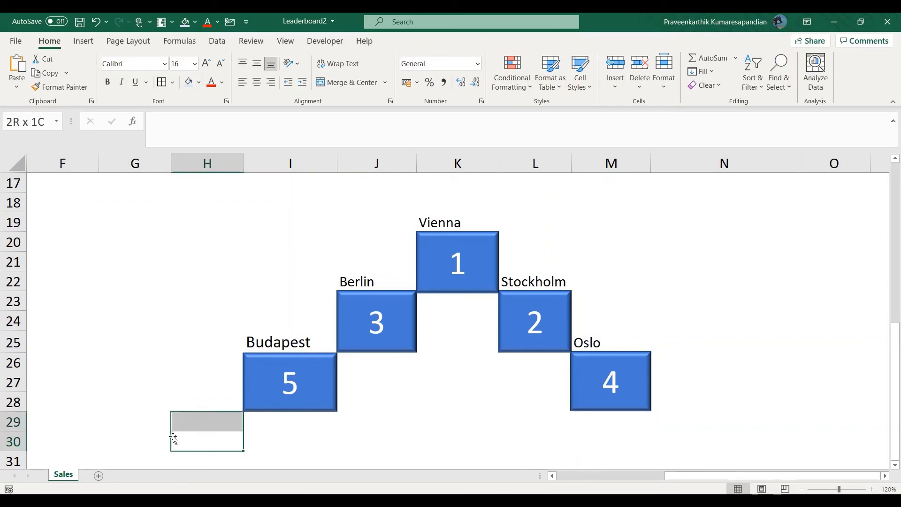
key(shift+Right)
key(shift+Right)
key(shift+Right)
key(shift+Right)
key(shift+Right)
key(shift+Right)
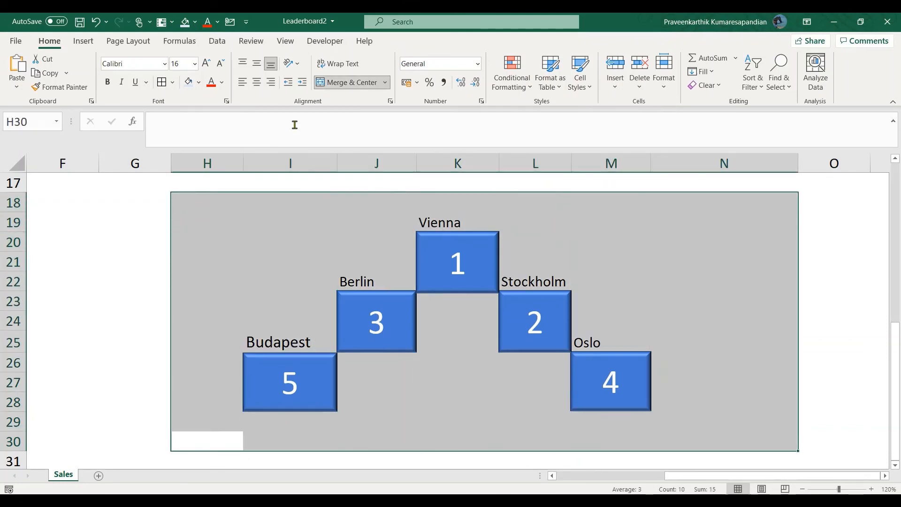
click(257, 63)
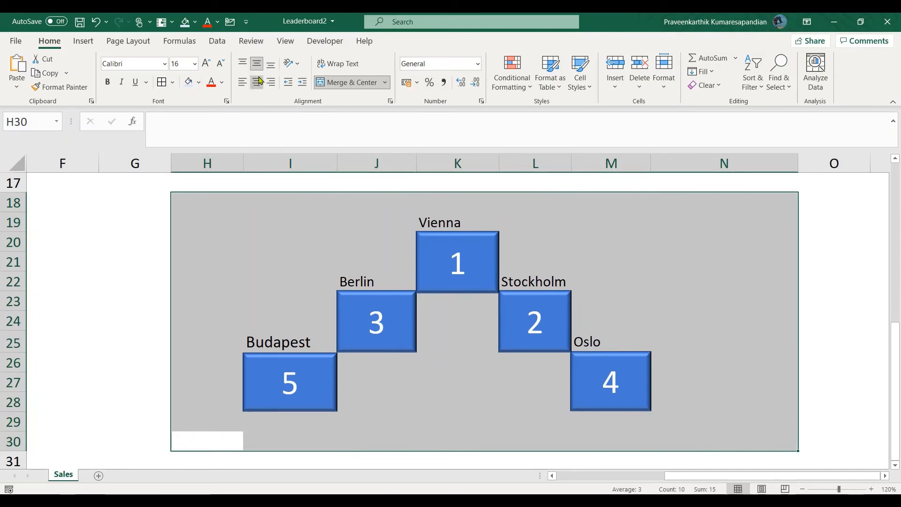
click(258, 82)
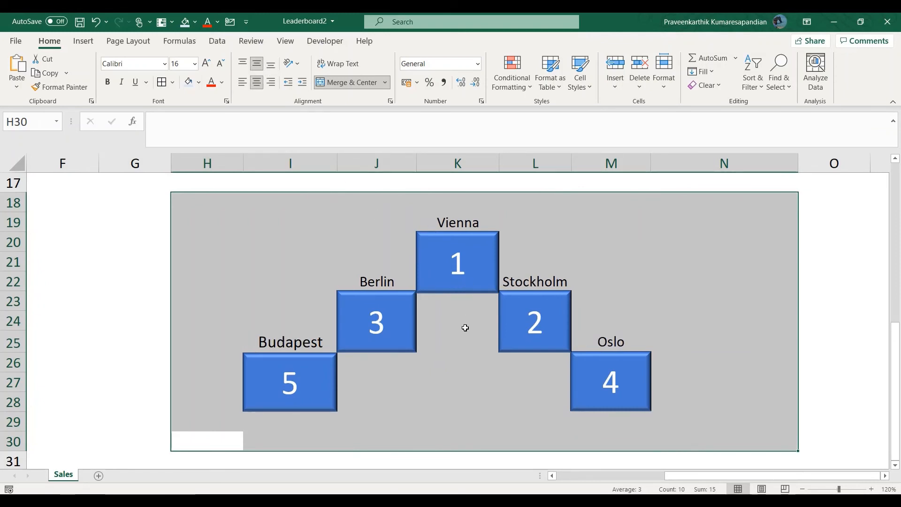
click(408, 372)
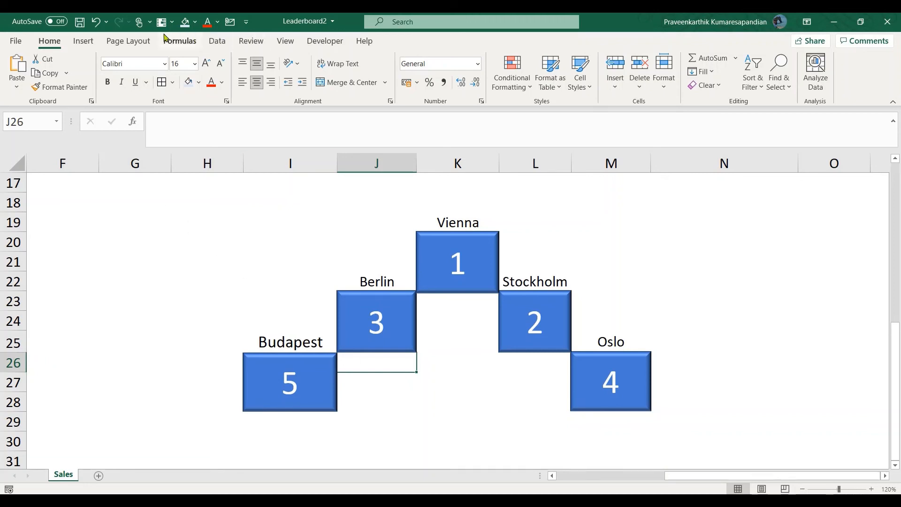
- Draw a rectangle about 15.4 cm wide and 8.8 cm high over the whole podium, from row 17 to row 28
click(84, 41)
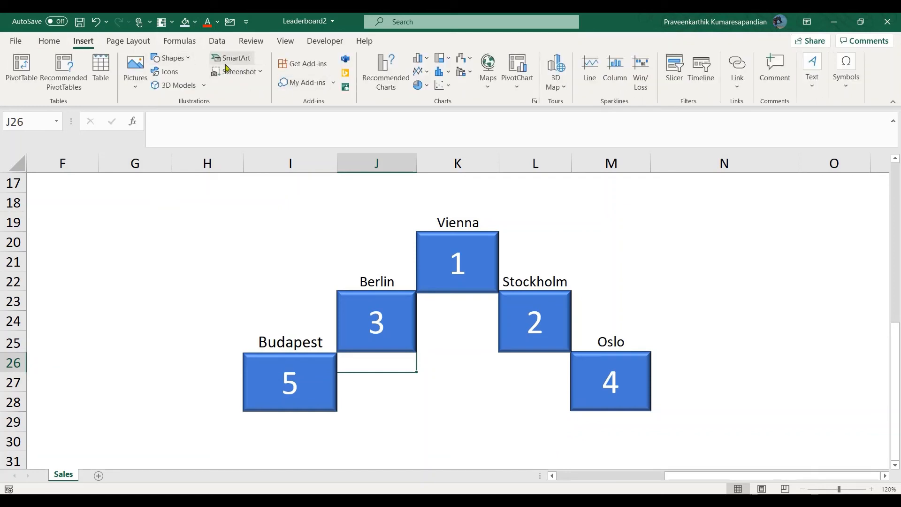
click(173, 58)
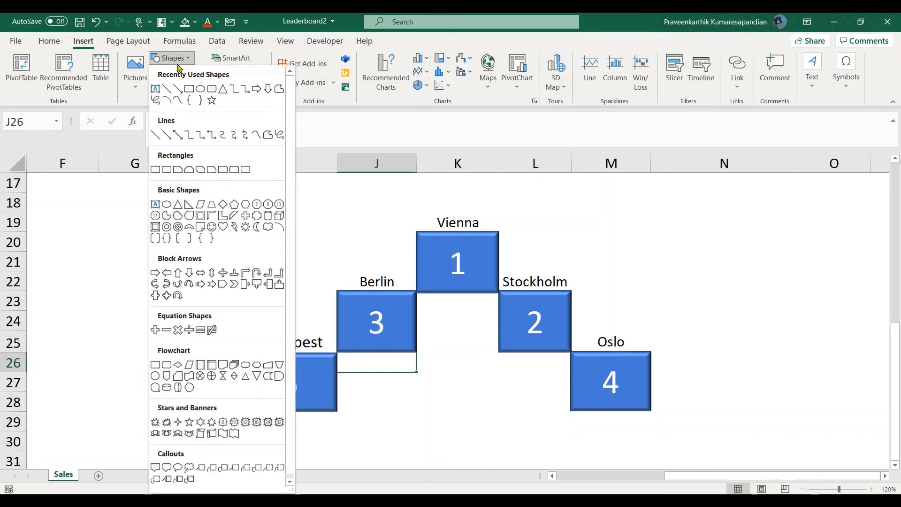
click(190, 90)
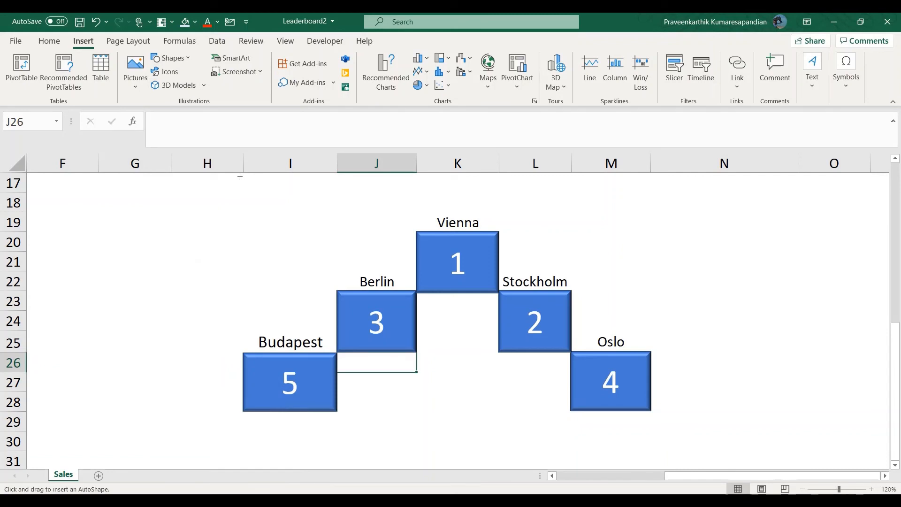
drag(240, 176, 654, 408)
key(alt)
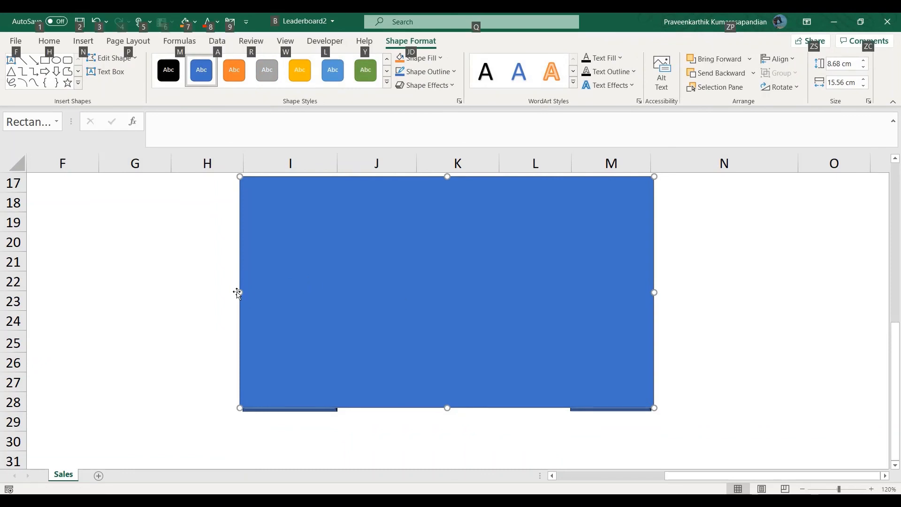
key(Escape)
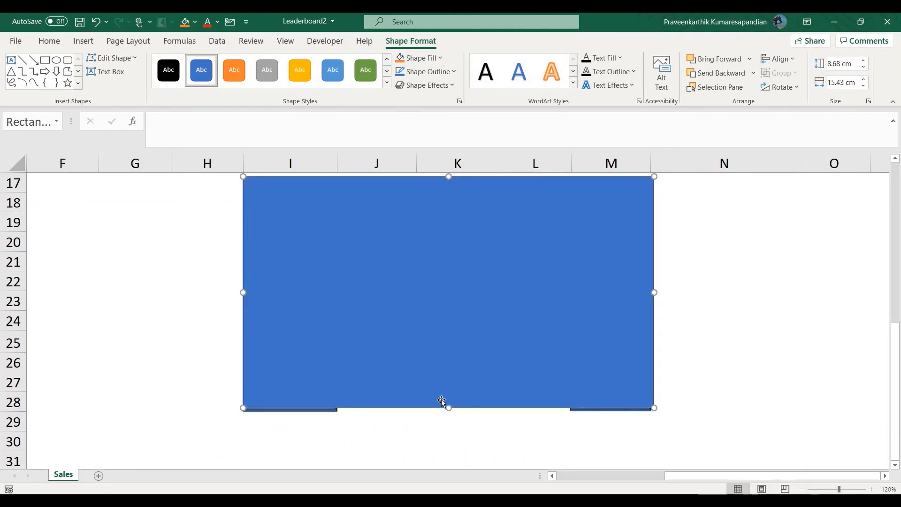
drag(447, 408, 448, 412)
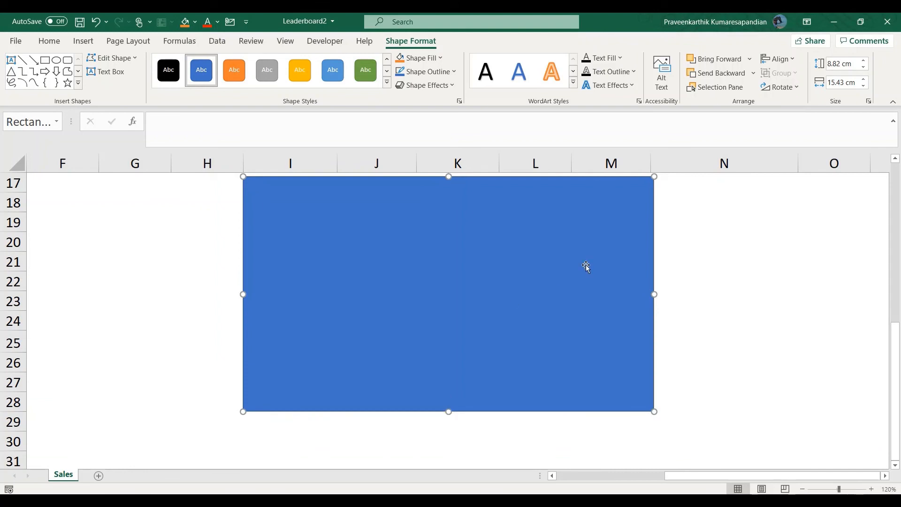
- Set the large rectangle's fill transparency to 80% and change its solid fill to light grey
right_click(590, 215)
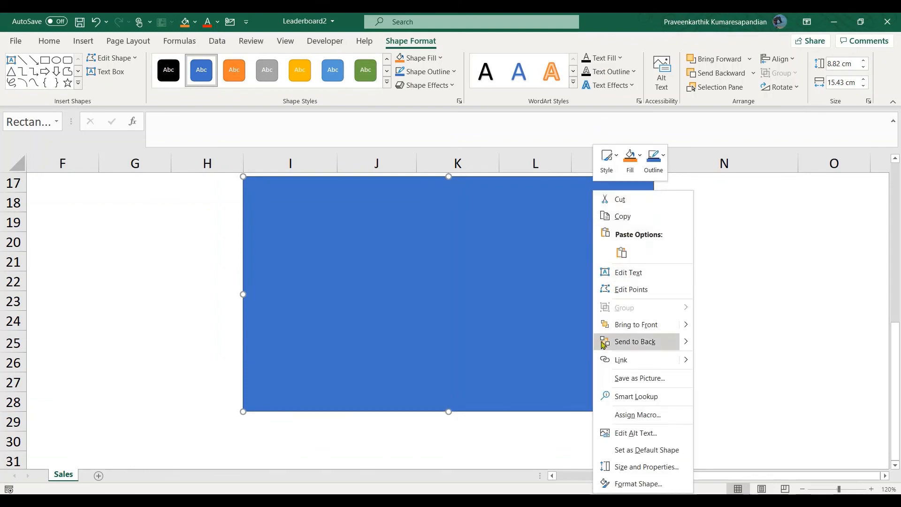
click(638, 484)
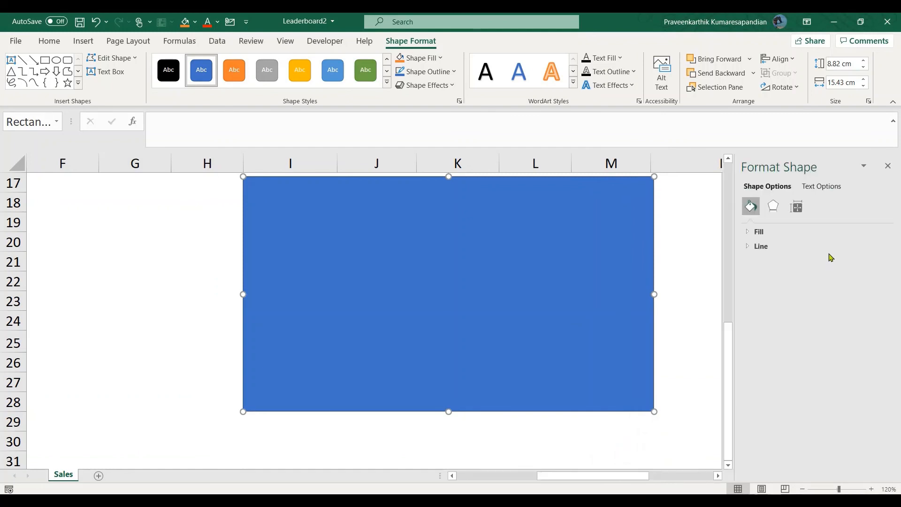
click(748, 233)
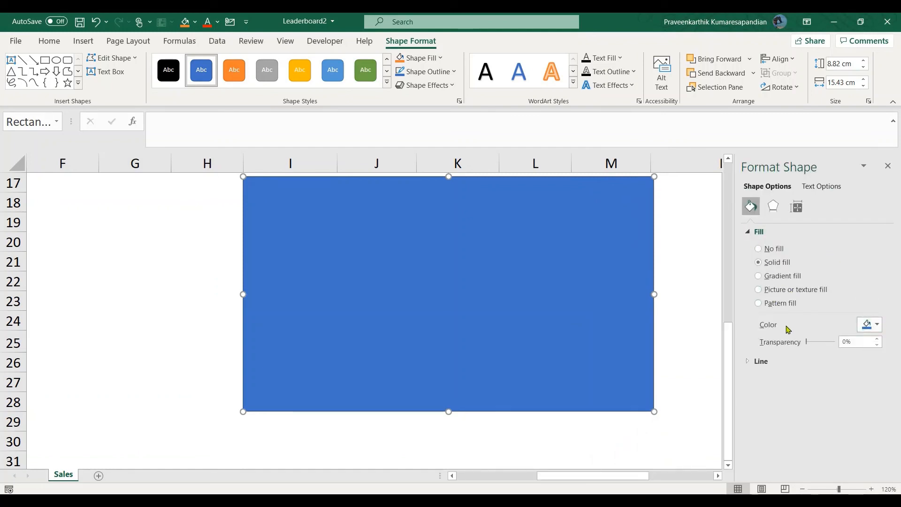
click(858, 344)
text(80)
key(Return)
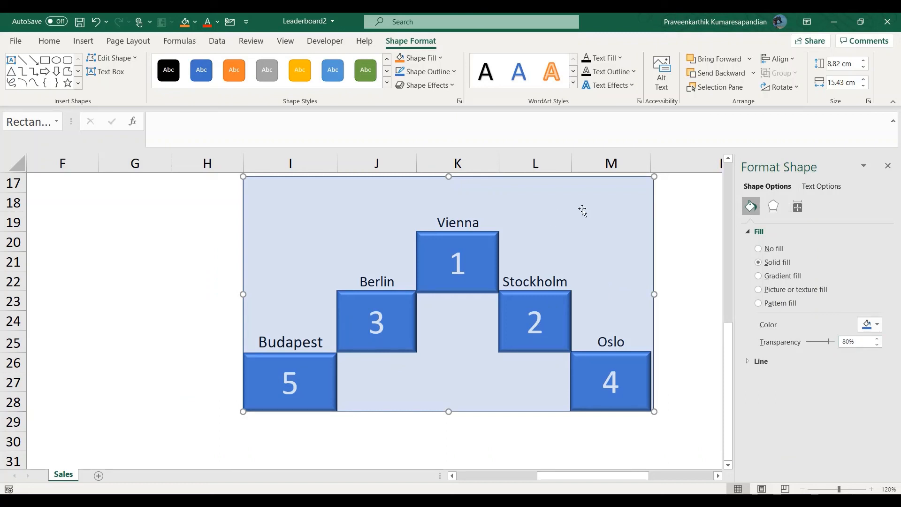
click(871, 324)
click(829, 356)
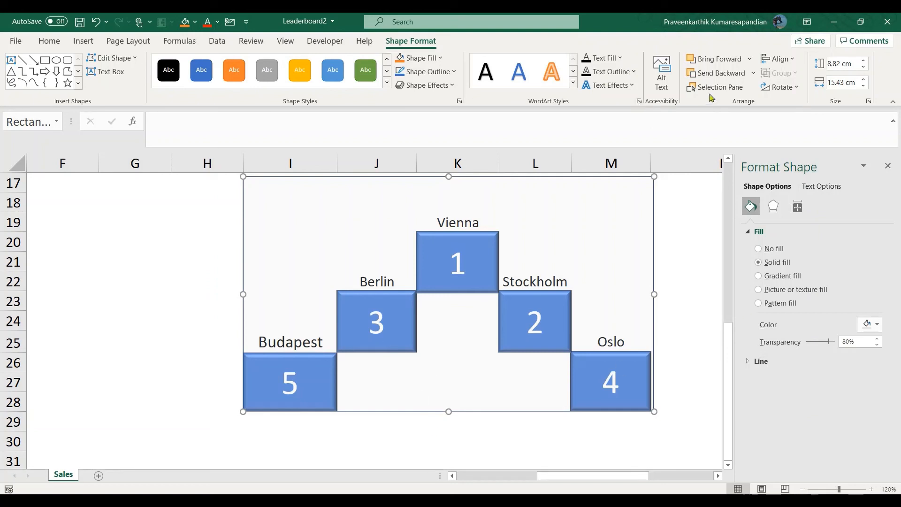
- Send the large background rectangle to the back, behind all five numbered blocks
click(731, 75)
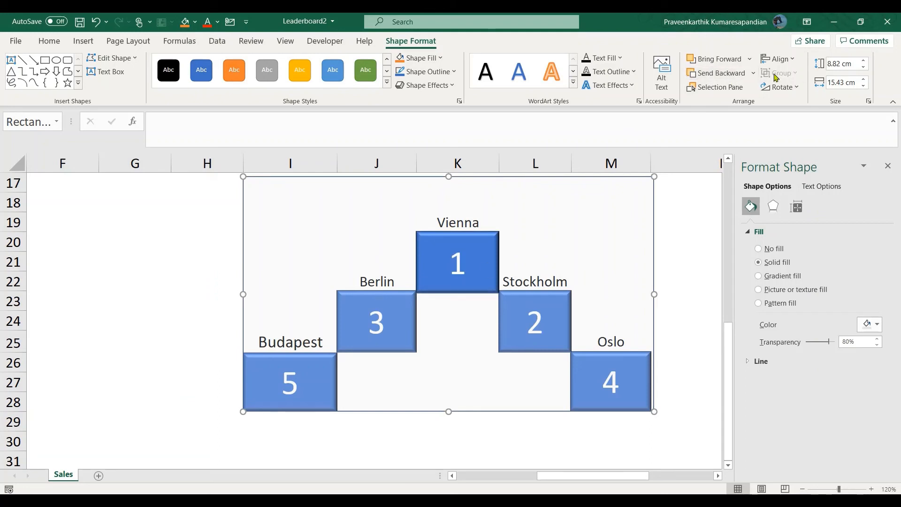
click(753, 73)
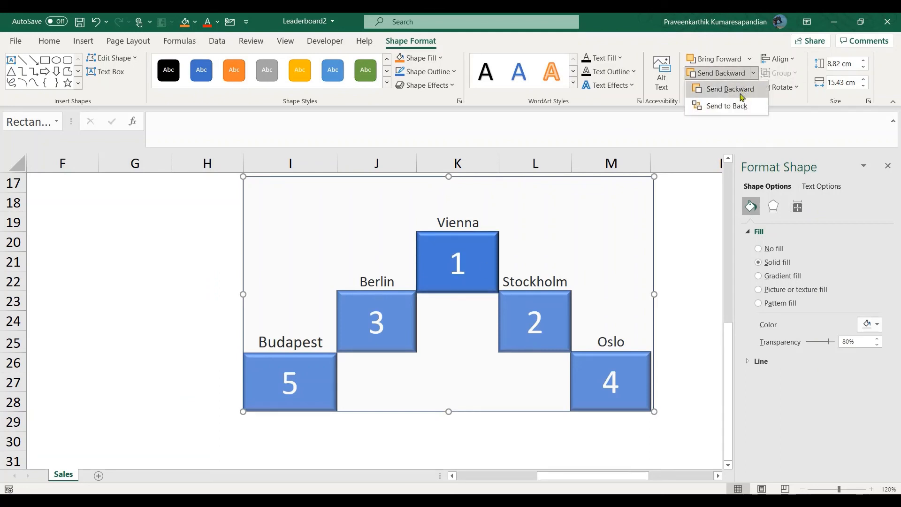
click(746, 89)
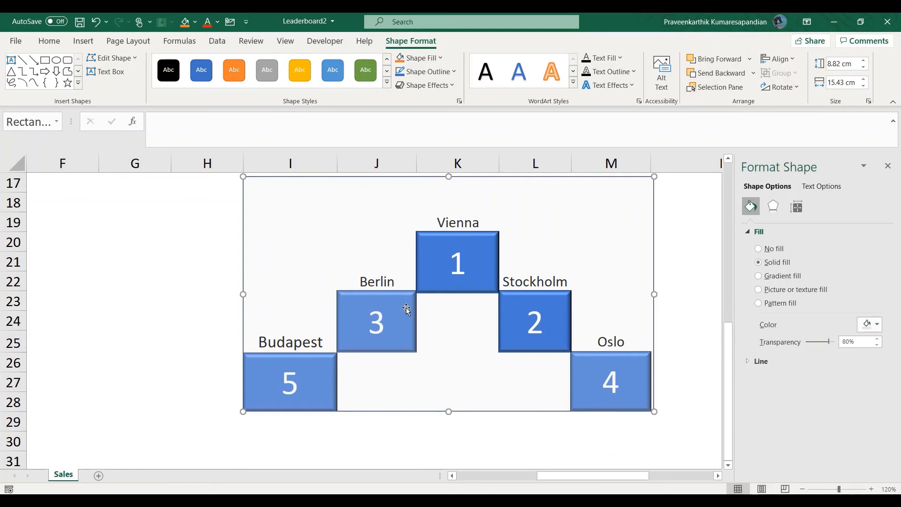
click(754, 73)
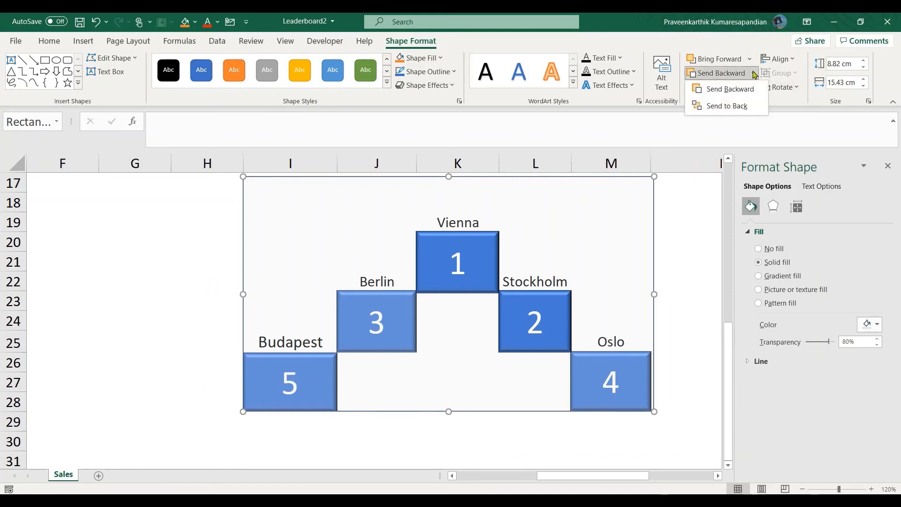
click(738, 105)
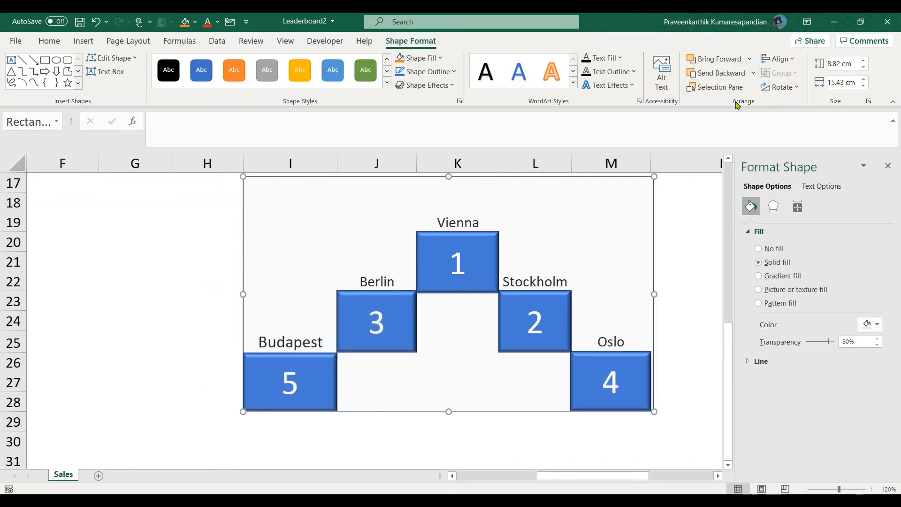
- Change the fill of the block 3 rectangle under Berlin to a light green theme color
click(403, 320)
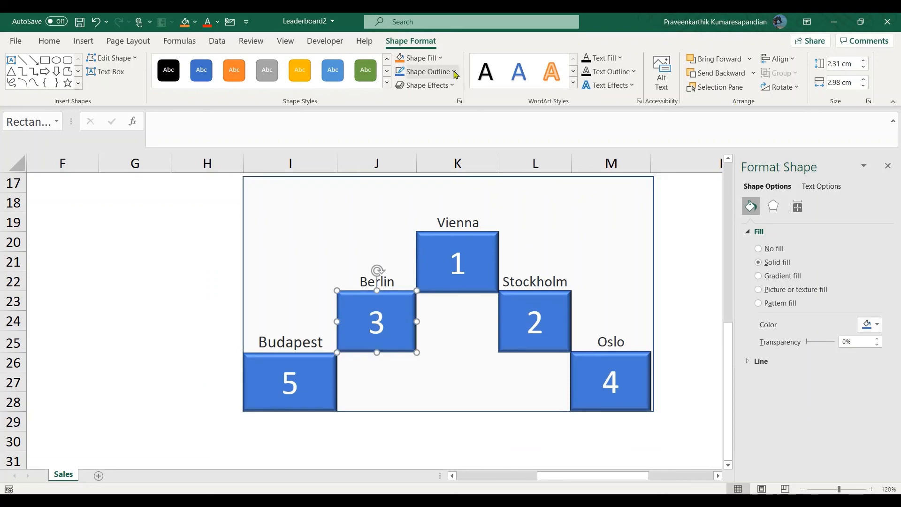
click(439, 58)
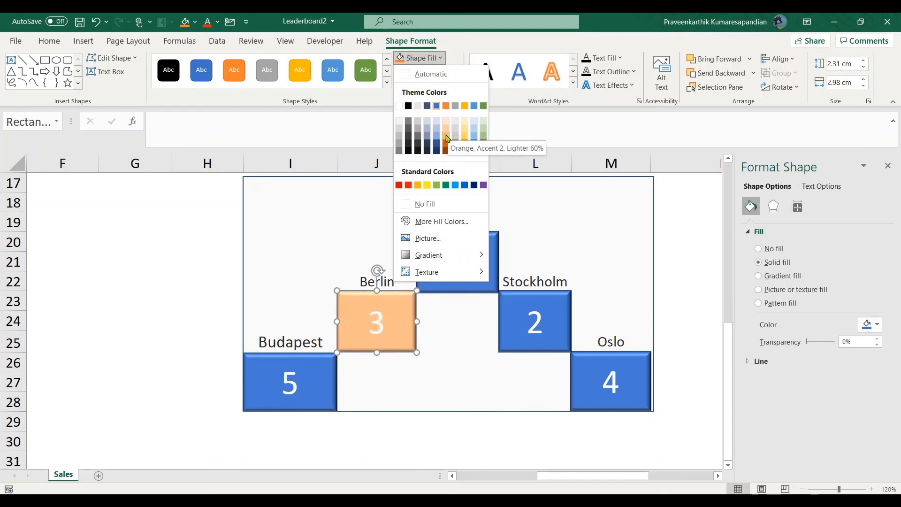
click(485, 139)
- Fill the block 2 rectangle with the same light green as block 3 and the block 1 rectangle with dark gold
click(529, 303)
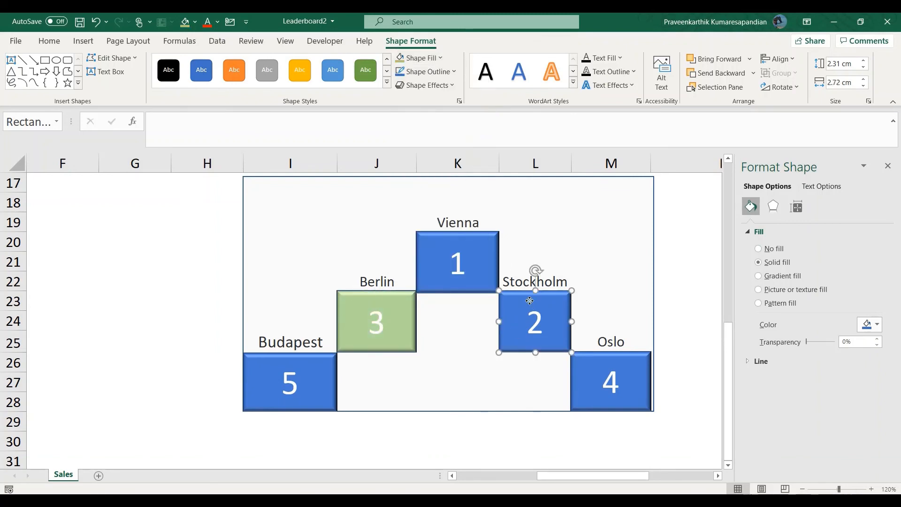
click(436, 64)
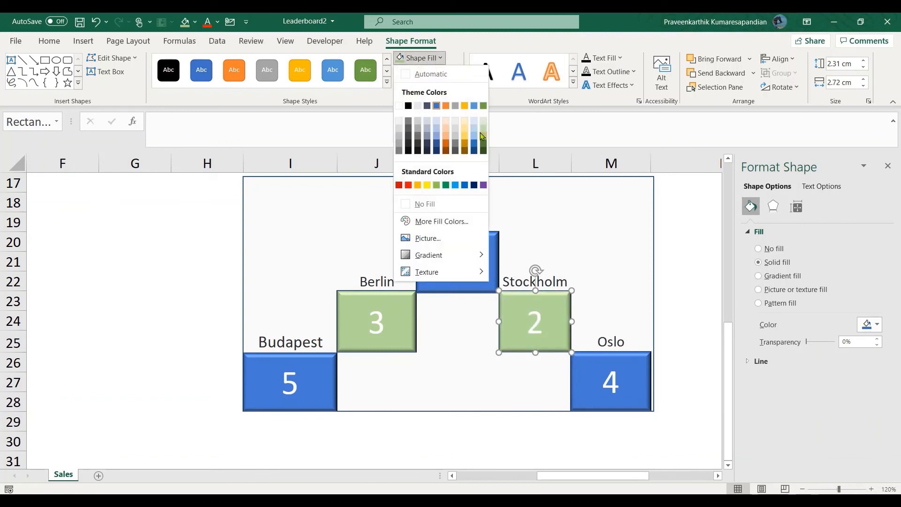
click(481, 135)
click(485, 239)
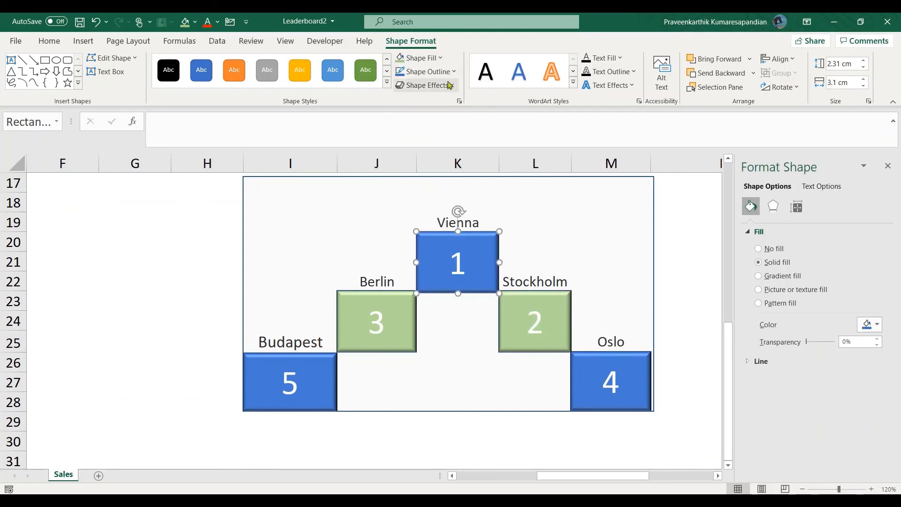
click(437, 60)
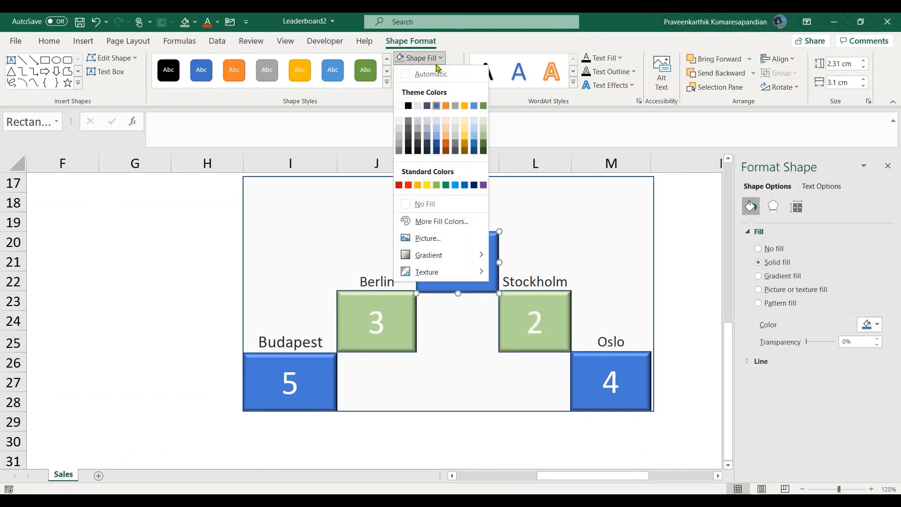
click(464, 143)
click(416, 432)
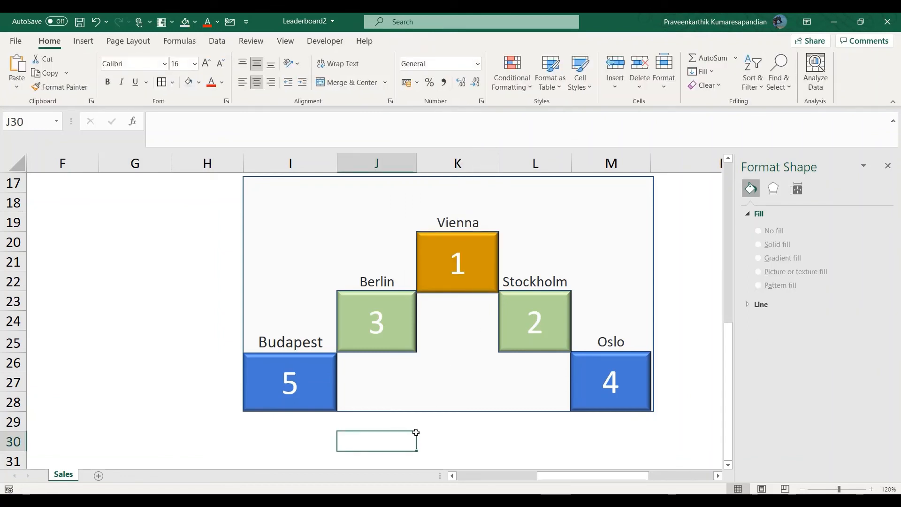
- Narrow the background rectangle to about 15.31 cm so its edge meets block 4, and close the shape formatting options
click(636, 365)
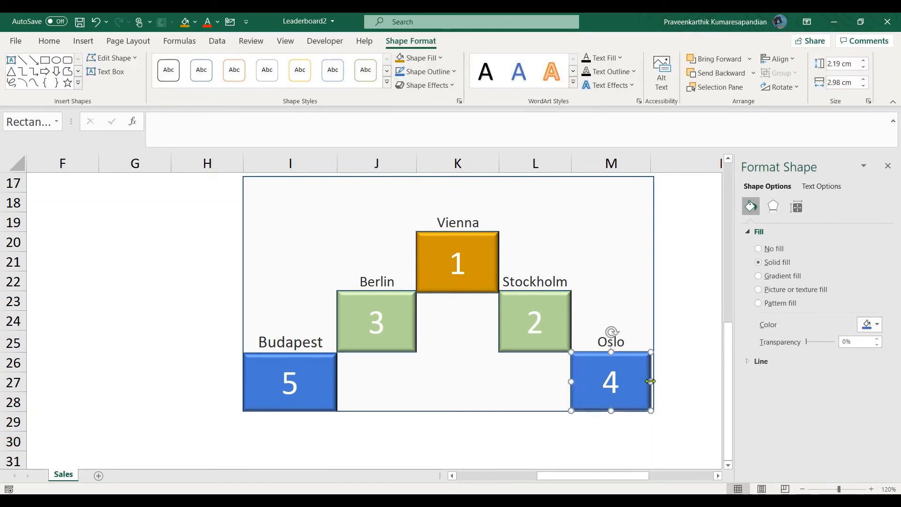
drag(651, 382, 654, 371)
click(657, 331)
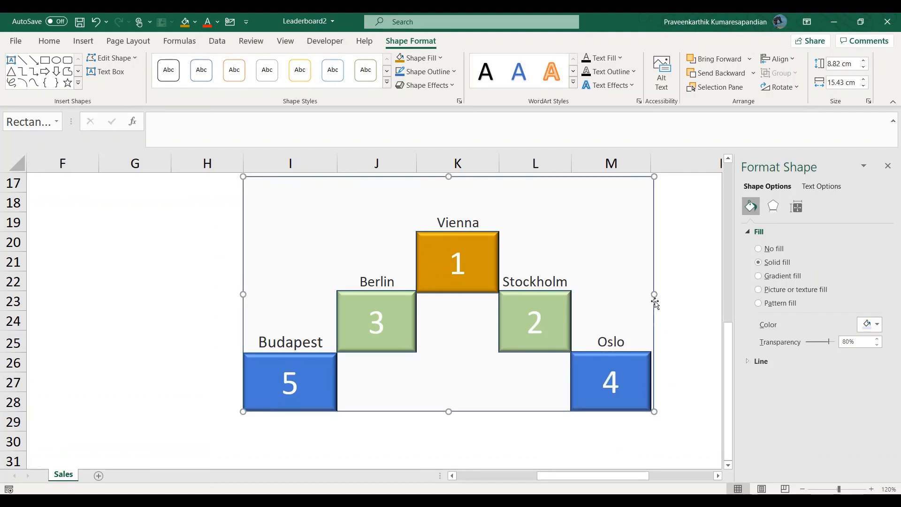
drag(656, 294, 651, 294)
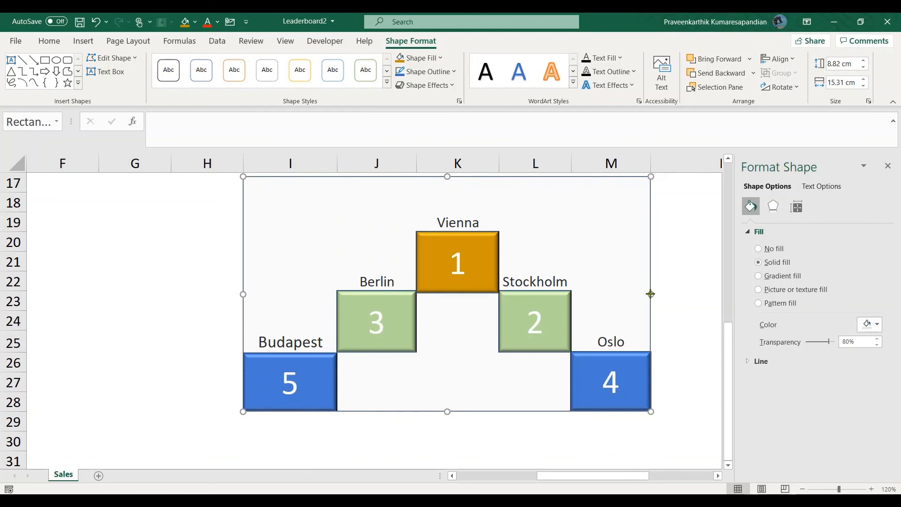
click(501, 443)
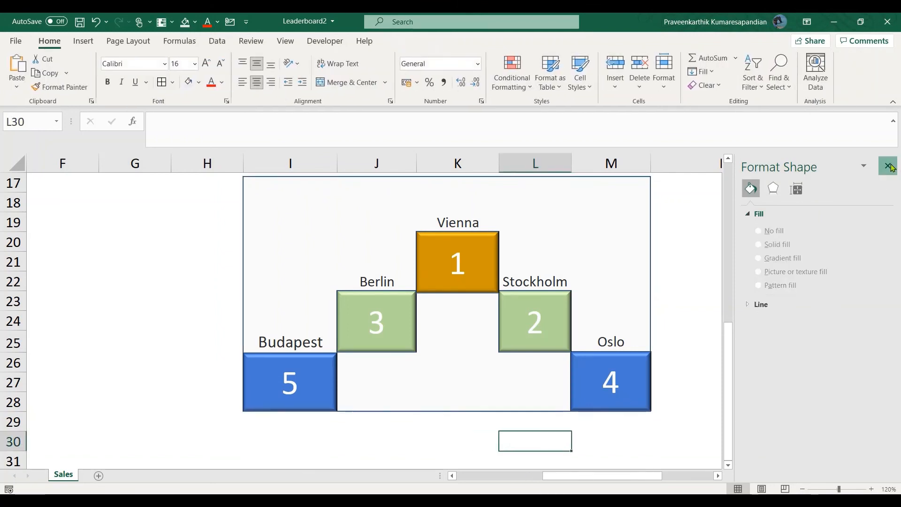
click(888, 166)
- Move the Select Quarter label and its dropdown cell from I14:J14 to I16:J16, and clear the test formula in L14
click(896, 159)
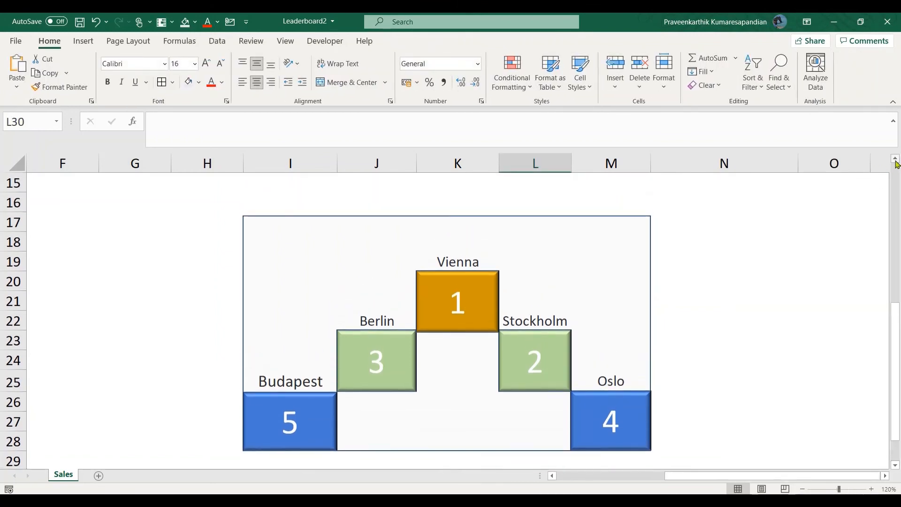
click(284, 208)
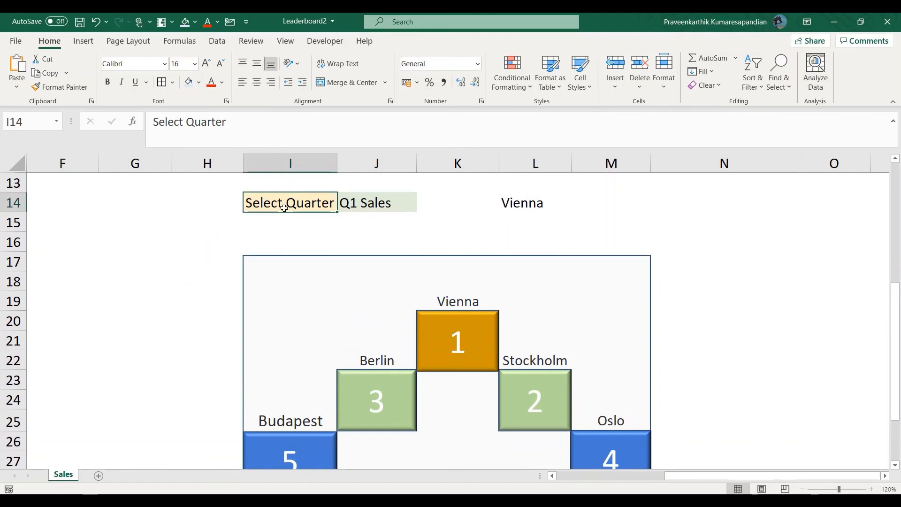
key(shift+Right)
key(ctrl+c)
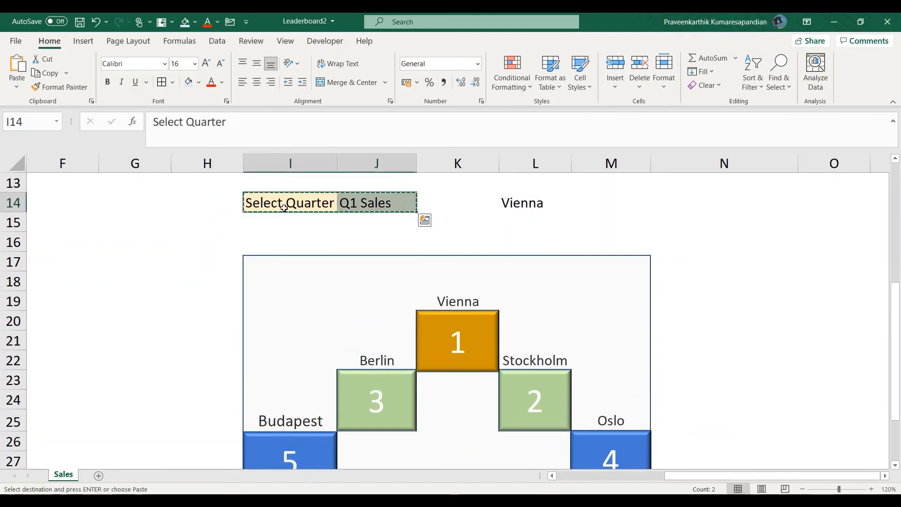
key(Down)
key(Down)
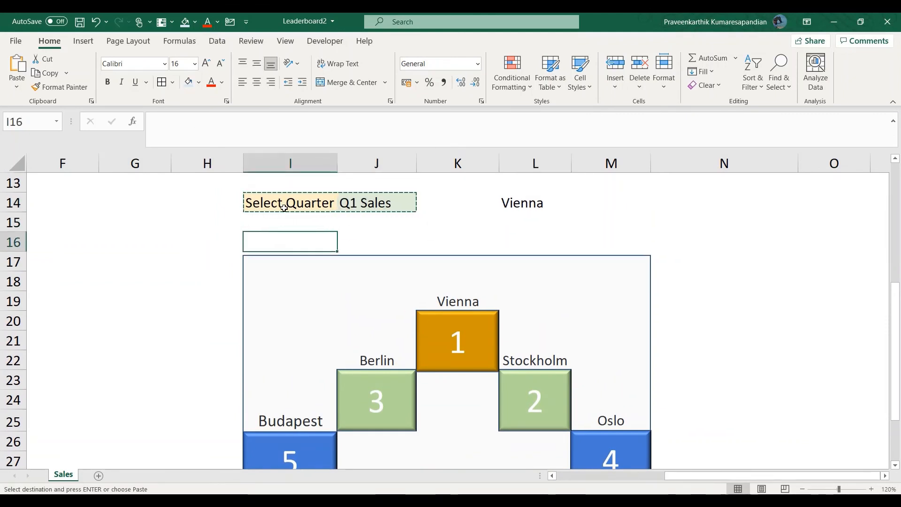
key(ctrl+v)
click(521, 206)
key(Delete)
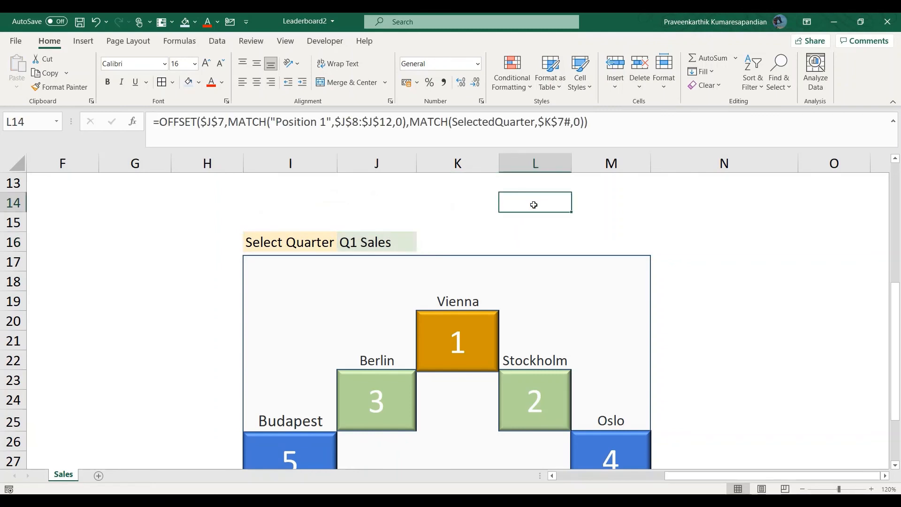
- Test the podium by switching the quarter in J16 to Q2 Sales, Q3 Sales and finally Q4 Sales
key(Left)
key(Left)
key(Down)
key(Down)
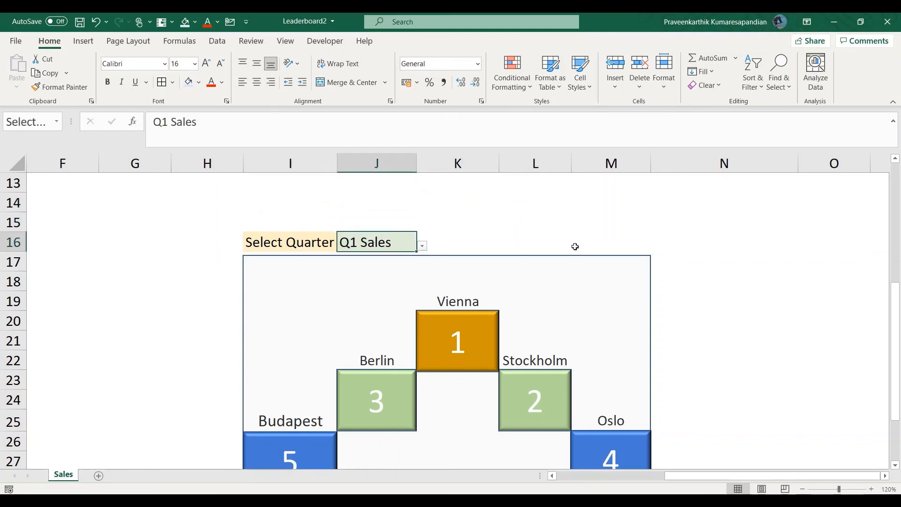
click(422, 245)
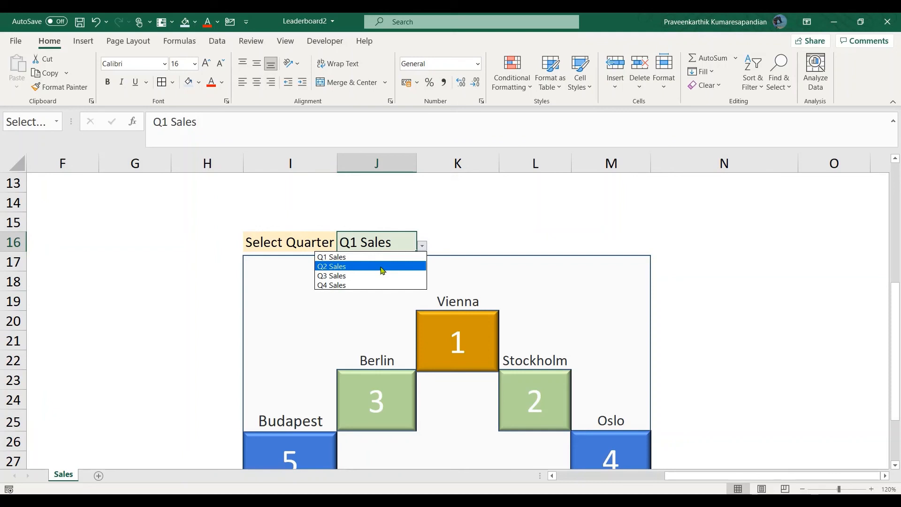
click(382, 266)
click(422, 245)
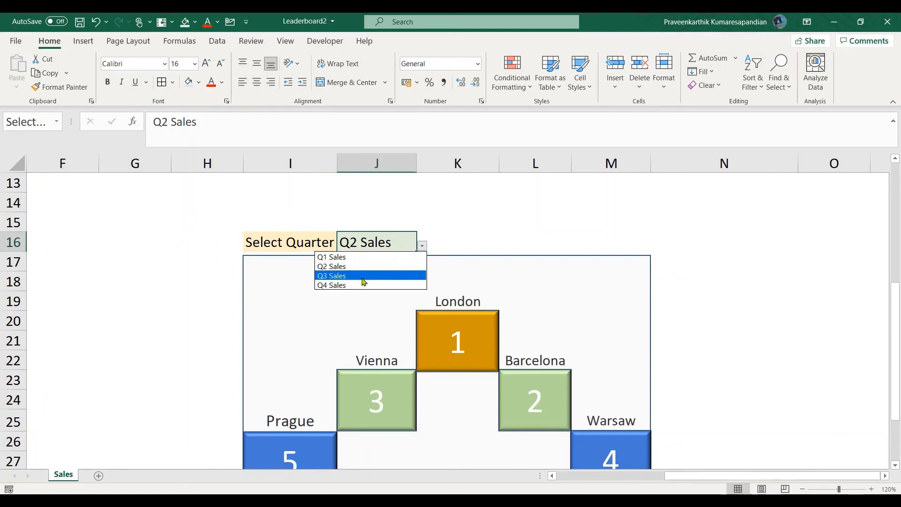
click(363, 276)
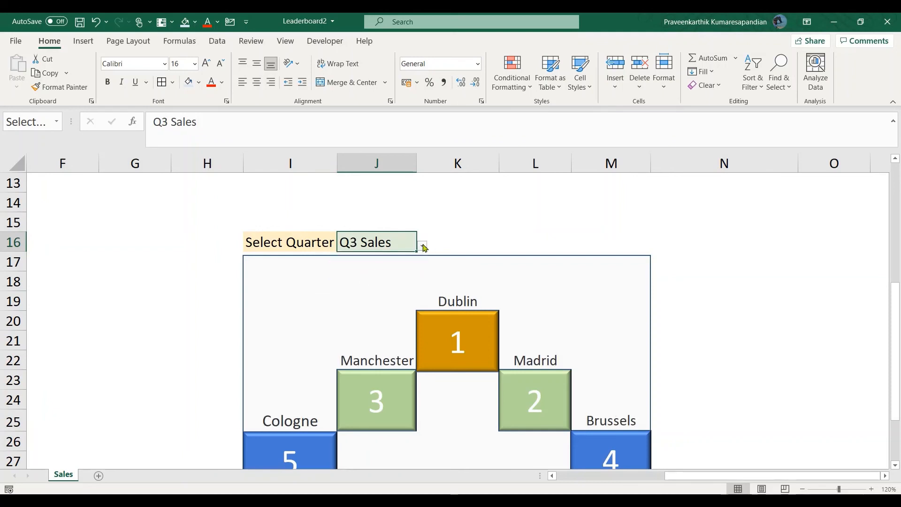
click(423, 246)
click(376, 285)
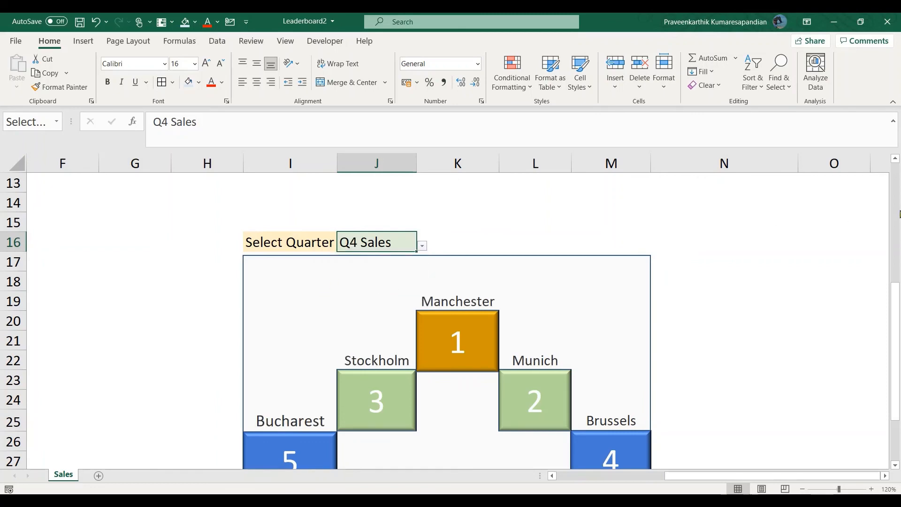
scroll(899, 213, up, 4)
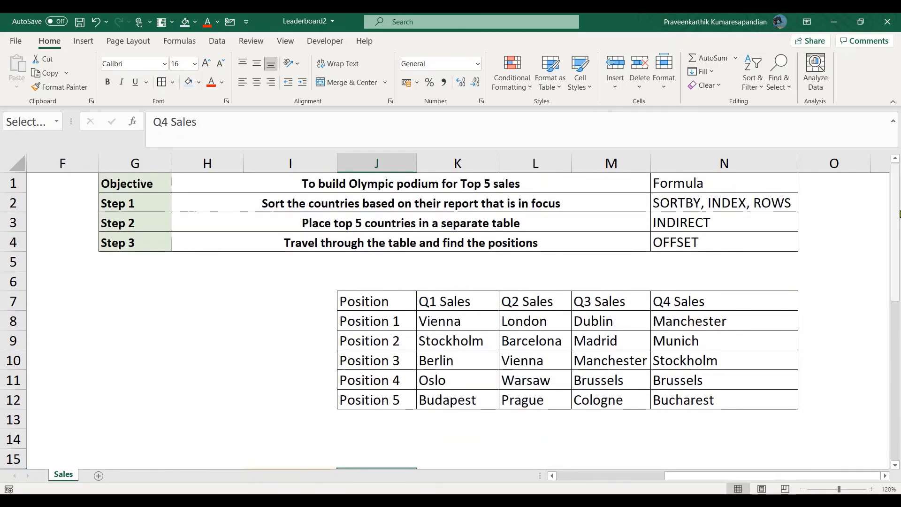
click(707, 377)
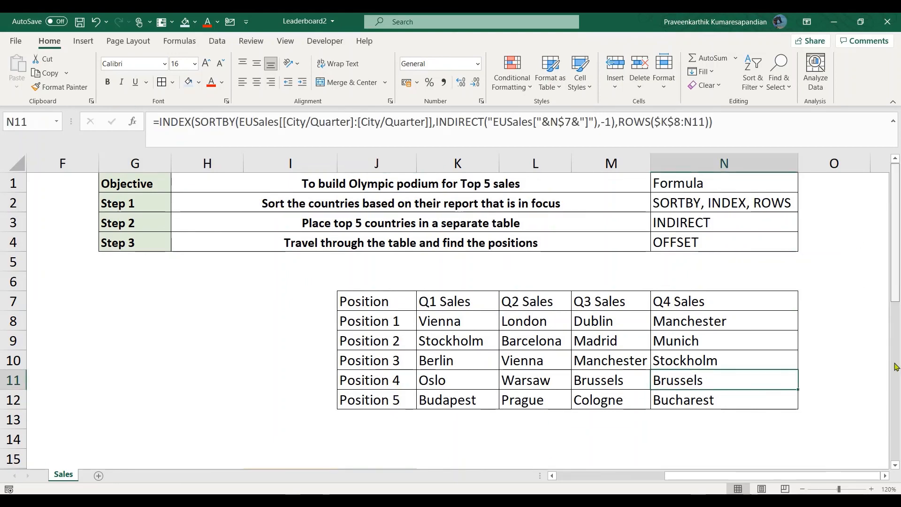
scroll(897, 394, down, 4)
drag(898, 404, 898, 284)
double_click(704, 224)
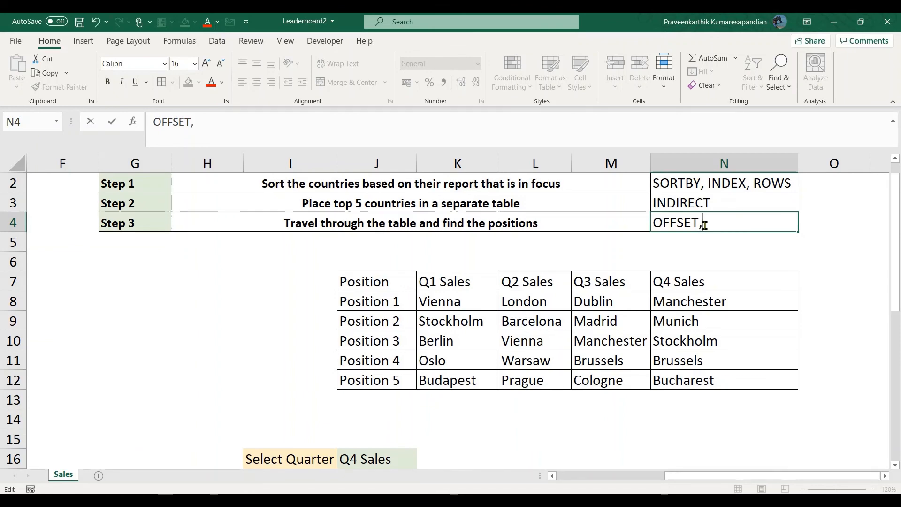
key(Return)
key(Return)
key(Return)
key(Return)
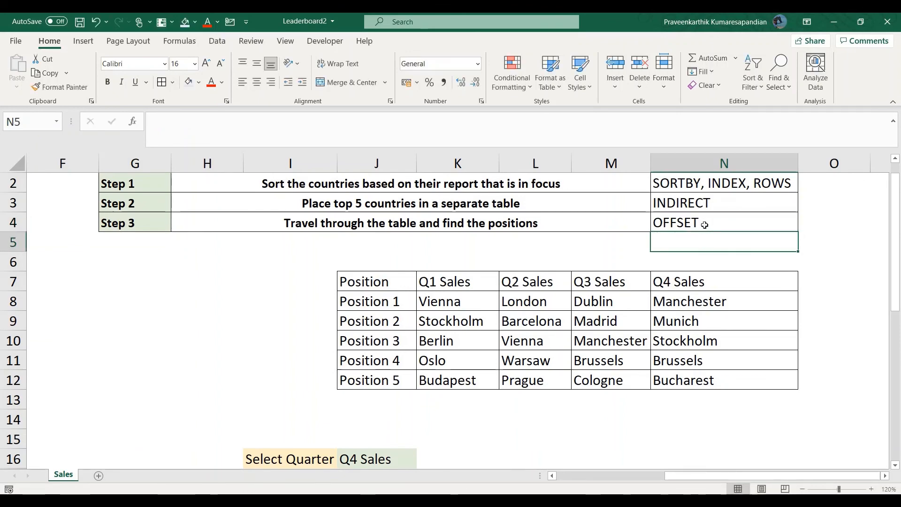
- Step through the position table and the podium cells to review the formulas behind the city names
key(Left)
key(Left)
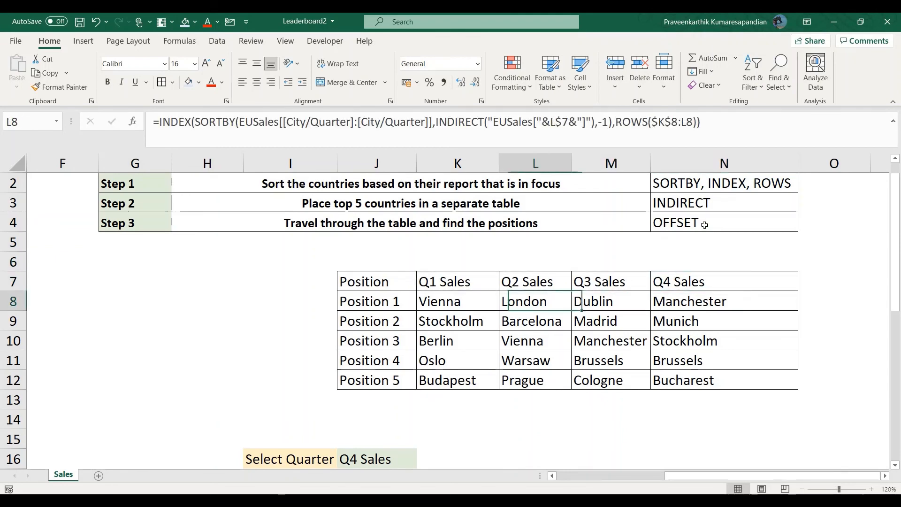
key(Down)
key(Down)
key(Down)
key(Down)
key(Down)
key(Down)
key(Down)
key(Down)
key(Down)
key(Down)
key(Down)
key(Down)
key(Down)
key(Down)
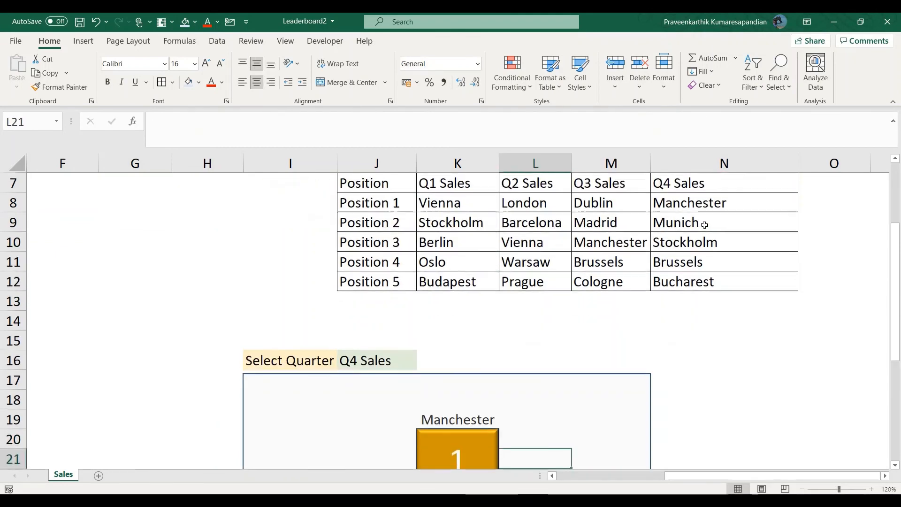
key(Left)
key(Up)
key(Up)
key(Up)
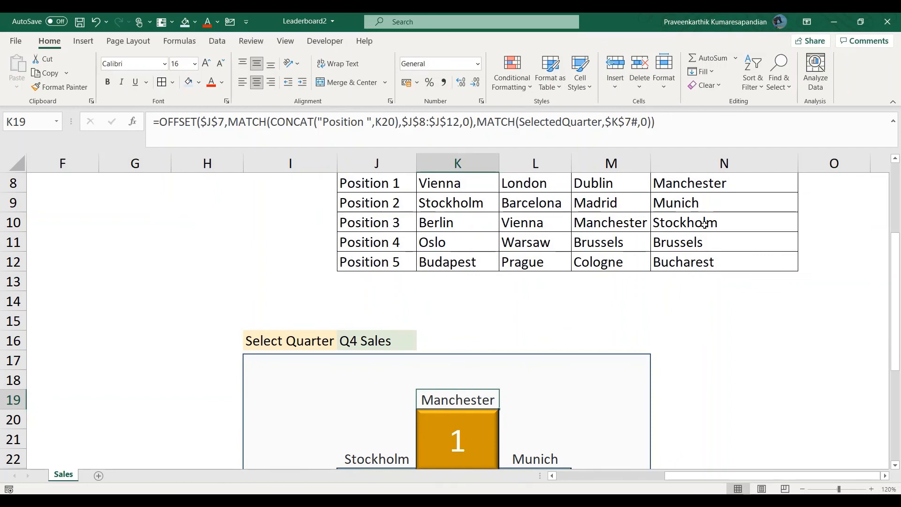
key(Up)
key(Up)
key(Up)
key(Up)
key(Up)
key(Up)
key(Up)
key(Up)
key(Up)
key(Up)
key(Up)
key(Up)
key(Up)
key(Up)
key(Up)
key(Up)
key(Up)
key(Up)
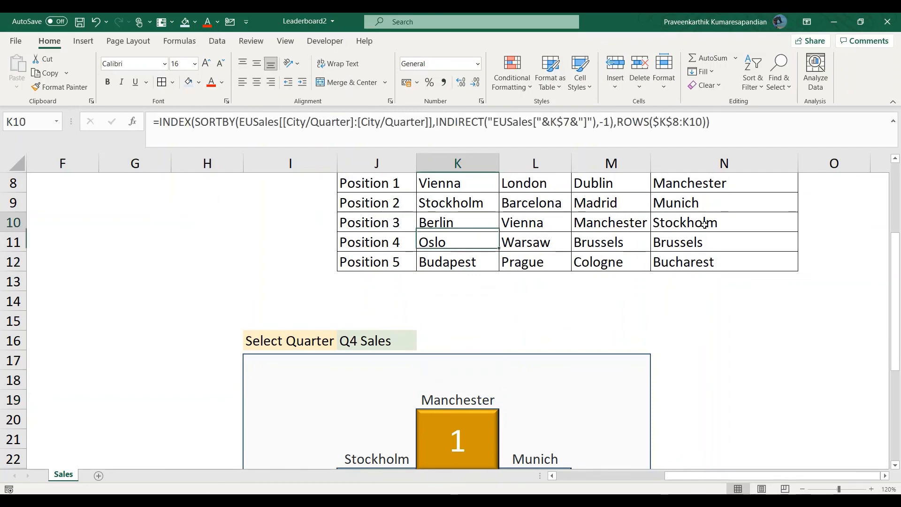
key(Down)
key(Down)
key(Down)
- Add MATCH to the Step 3 formula list in cell N4 so that it reads OFFSET,MATCH
click(705, 224)
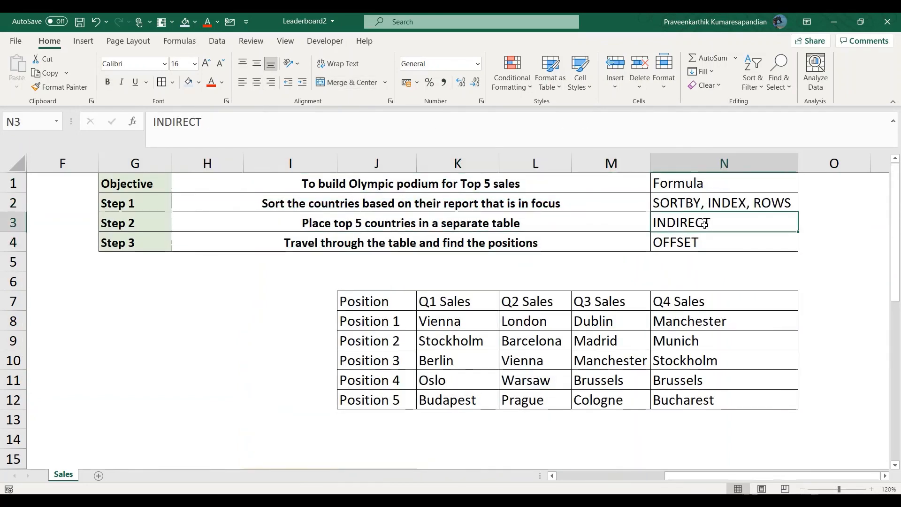
click(740, 244)
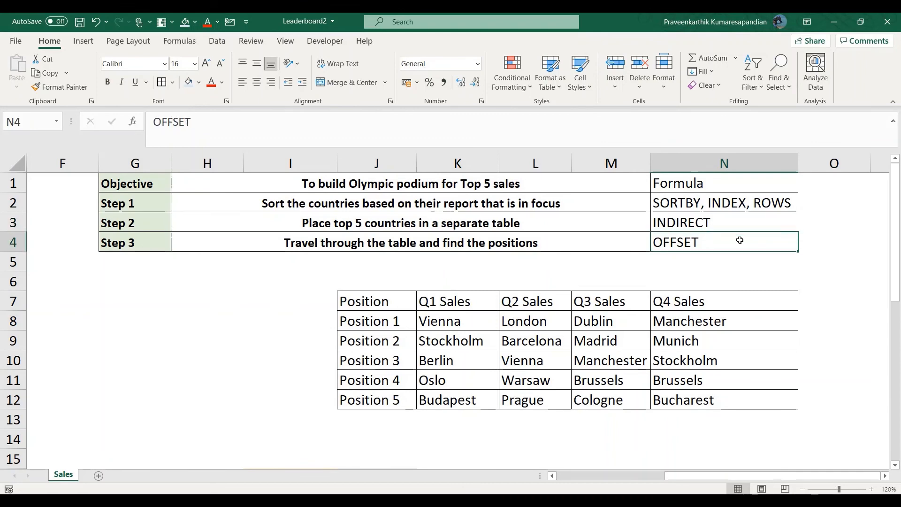
click(439, 119)
text(,MA)
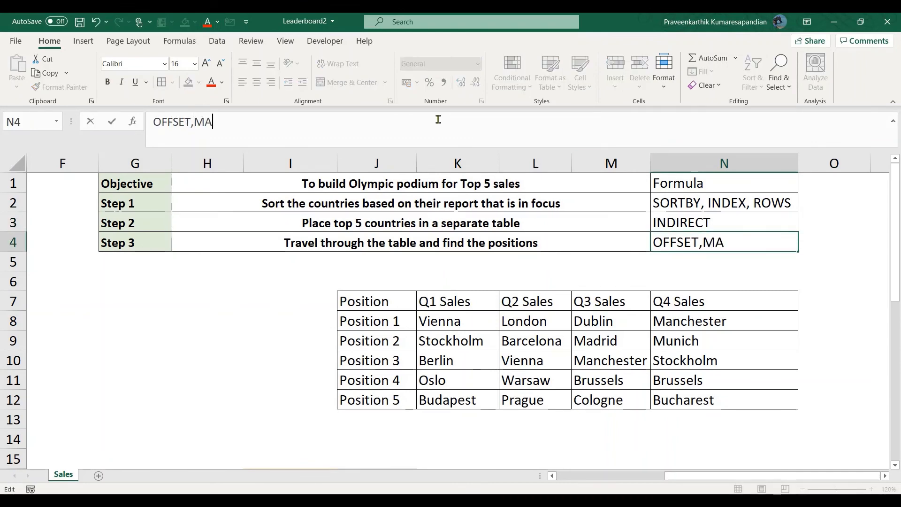
text(TCH)
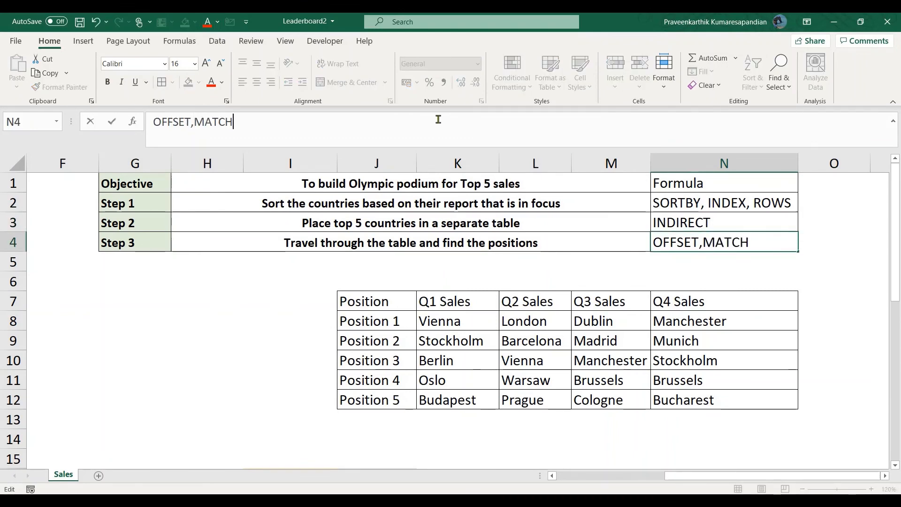
key(Return)
key(Up)
key(Left)
key(Left)
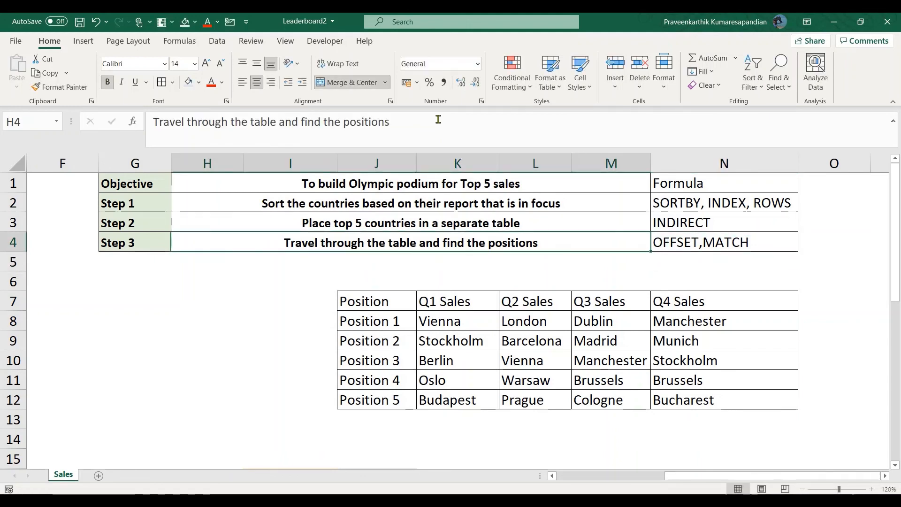
key(Right)
key(Right)
key(Right)
key(Left)
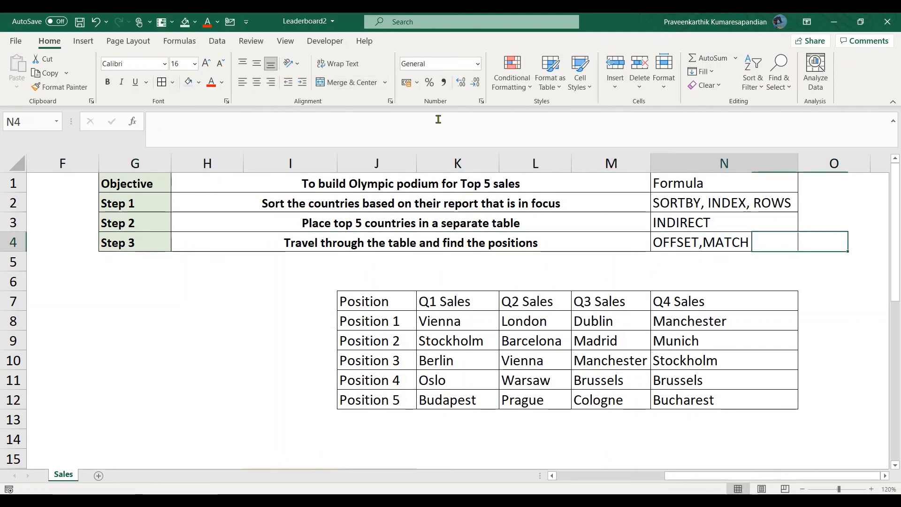
key(shift+Up)
key(shift+Up)
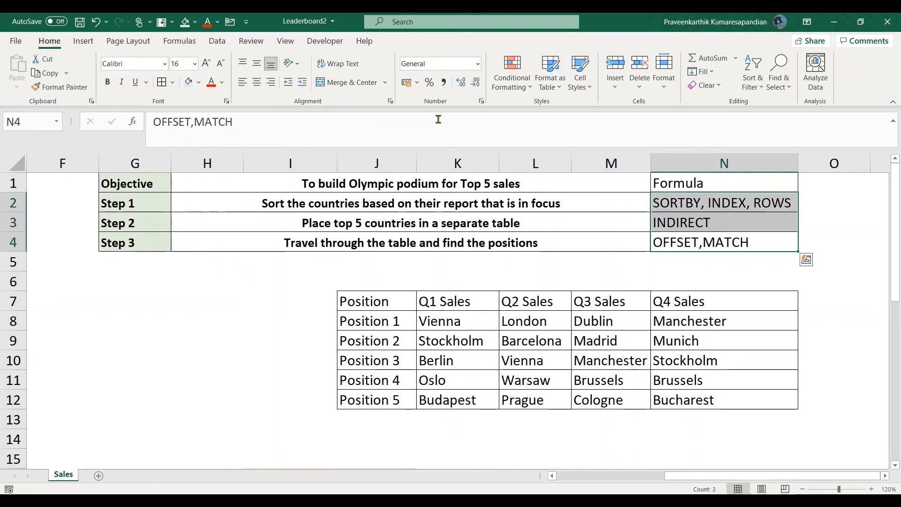
key(Down)
key(Down)
key(Down)
key(Down)
key(Down)
key(Down)
key(Down)
key(Down)
key(Down)
key(Down)
key(Down)
key(Down)
key(Down)
key(Down)
key(Down)
key(Down)
key(Down)
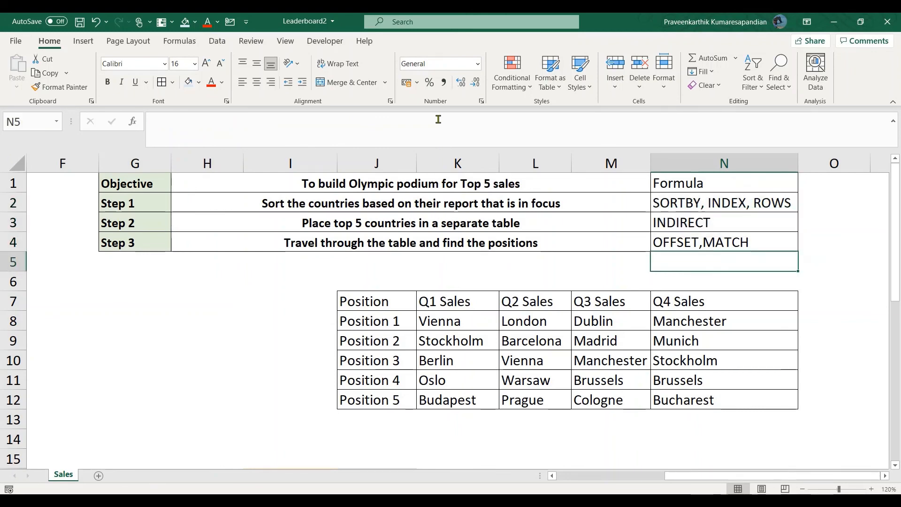
- Move from the formula list past the position table to the podium in rows 17 to 28 and examine its layout
key(Left)
key(Left)
key(Left)
key(Up)
key(Left)
key(Left)
key(Down)
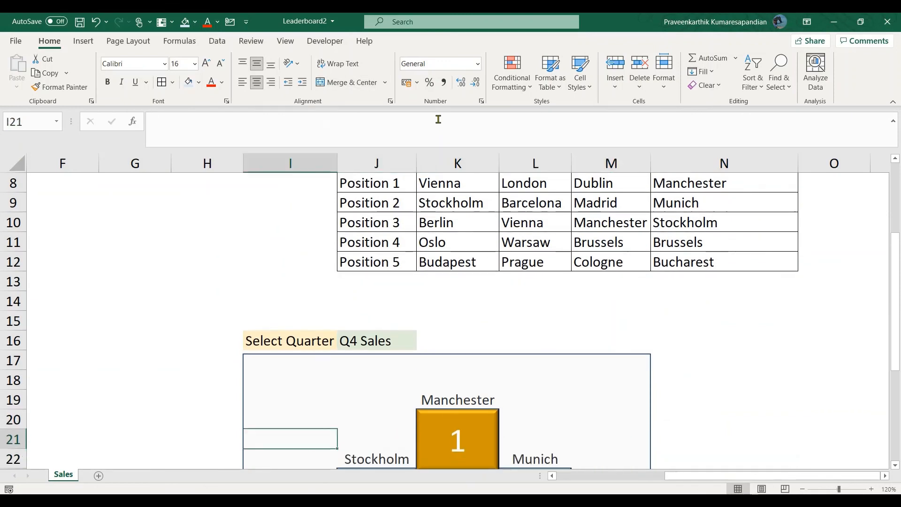
key(Down)
key(Down)
key(Down)
key(Down)
key(Down)
key(Down)
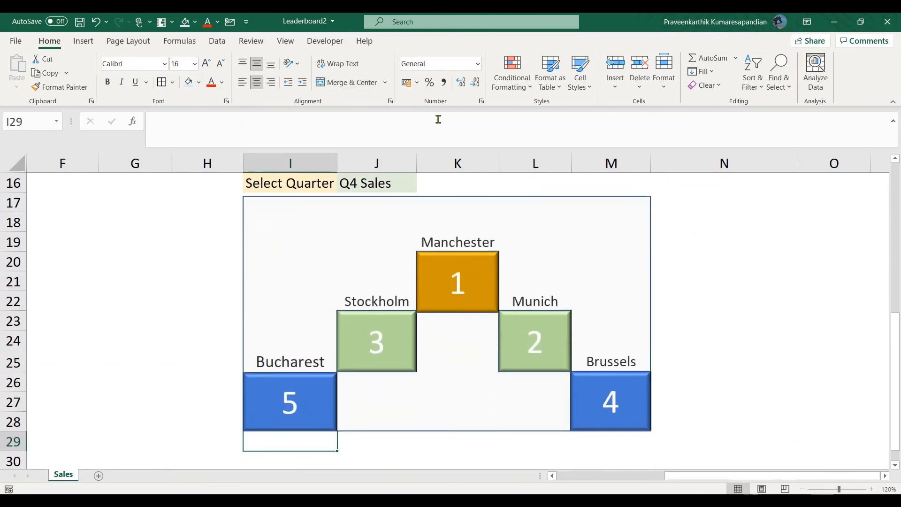
key(Up)
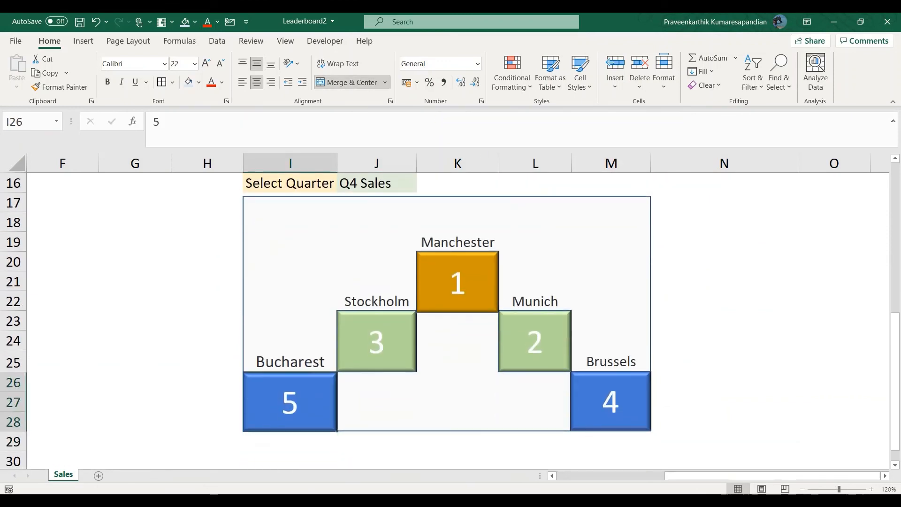
- Switch to the Leaderboard workbook, examine the reference podium on the Leaderboard-Ex2 sheet, and return to Leaderboard2
click(455, 467)
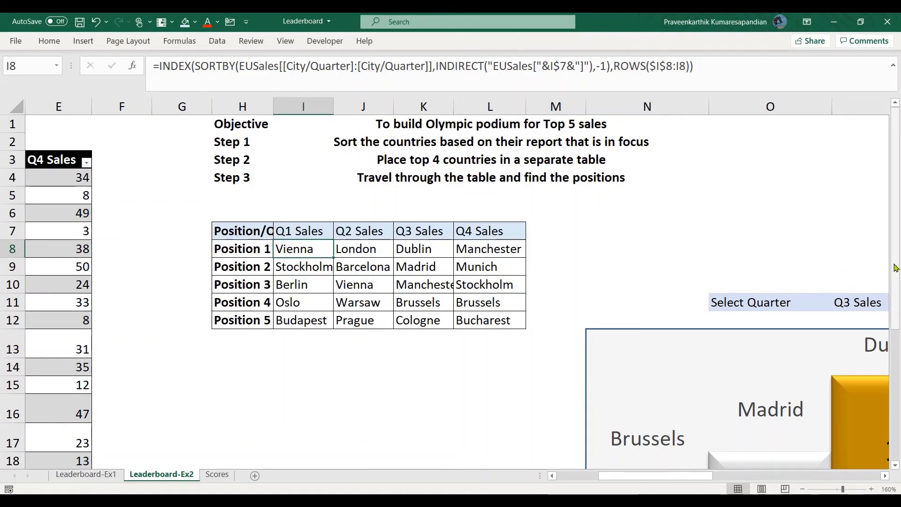
scroll(894, 267, down, 3)
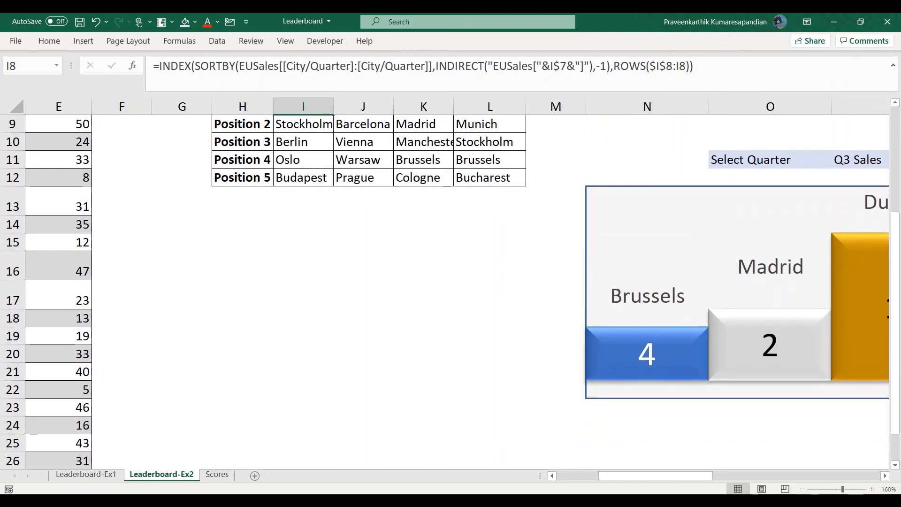
drag(643, 476, 726, 475)
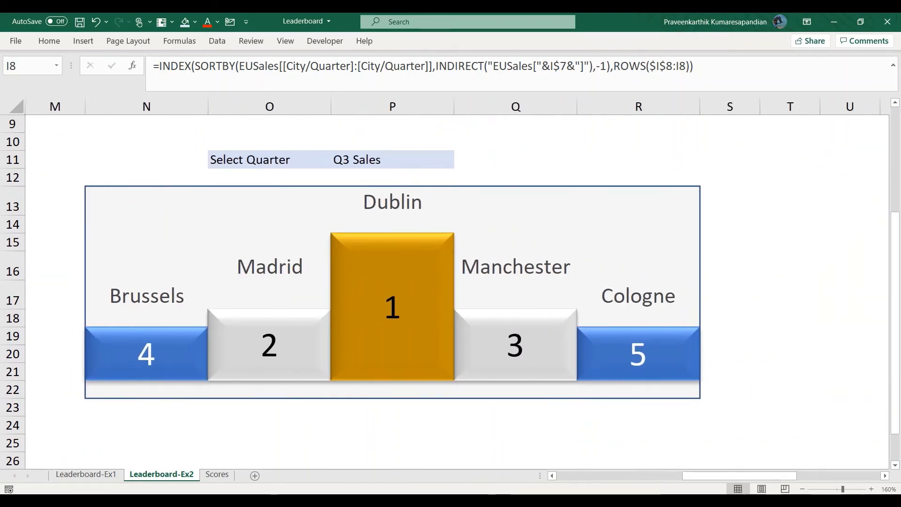
mouse_move(507, 501)
click(572, 444)
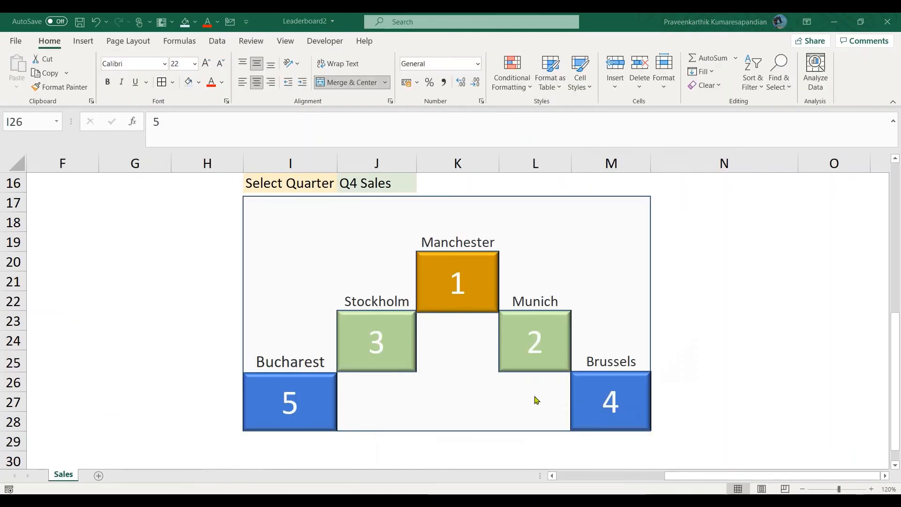
- Stretch the gold block 1 downward to the base of the podium frame at row 28
click(450, 271)
click(427, 295)
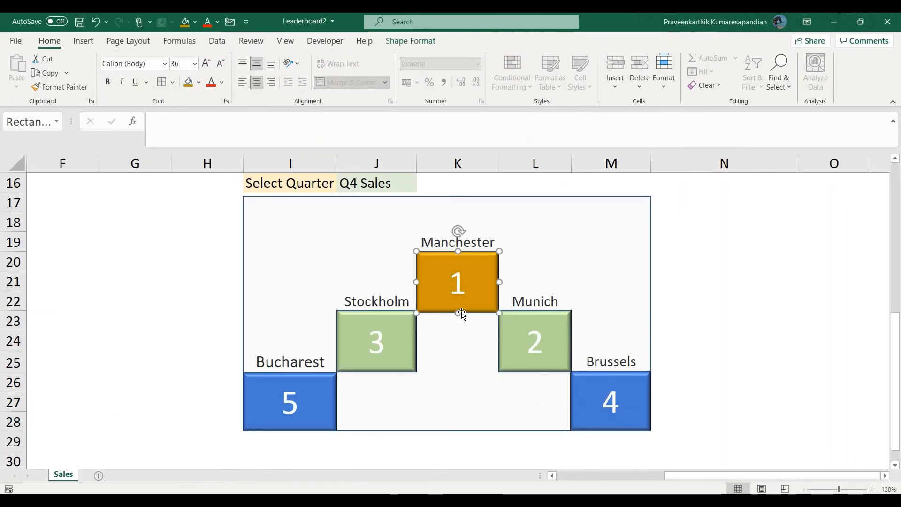
drag(461, 313, 463, 427)
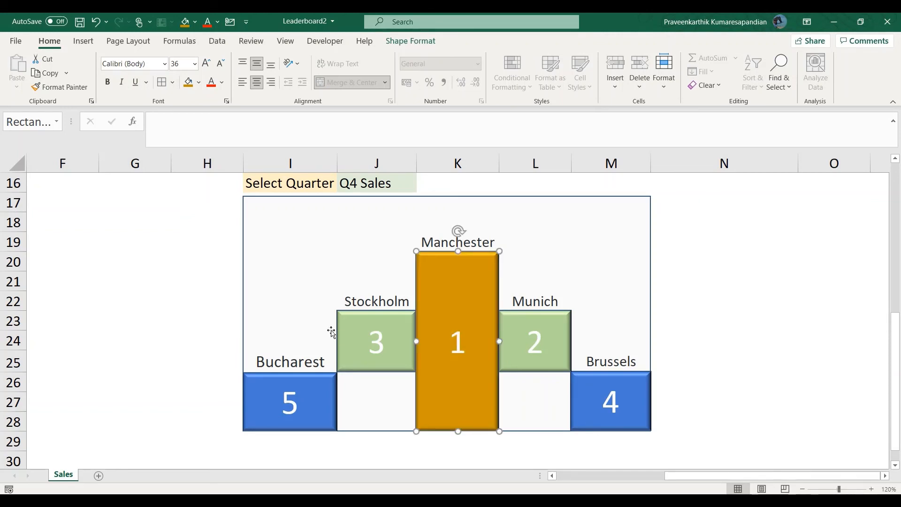
- Stretch the green blocks 3 and 2 downward to the frame's base at row 28, and deselect the shapes
click(358, 325)
click(356, 330)
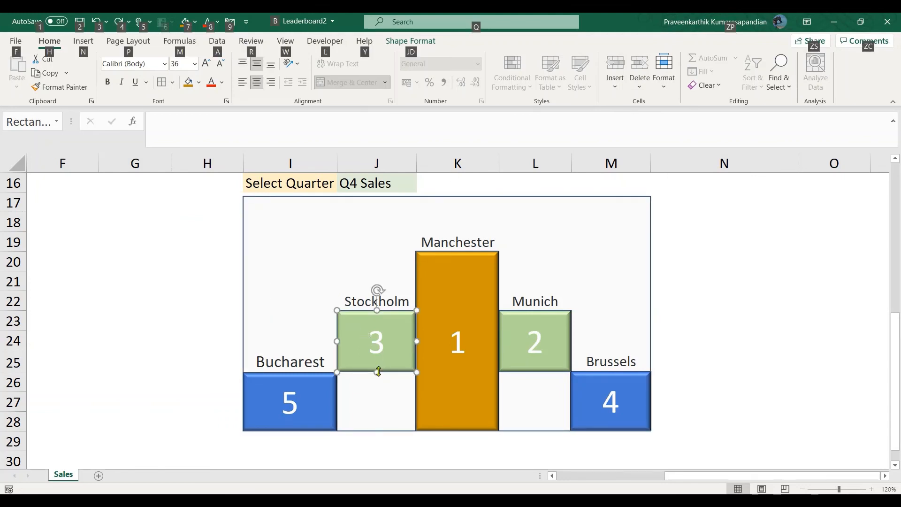
drag(377, 373, 371, 431)
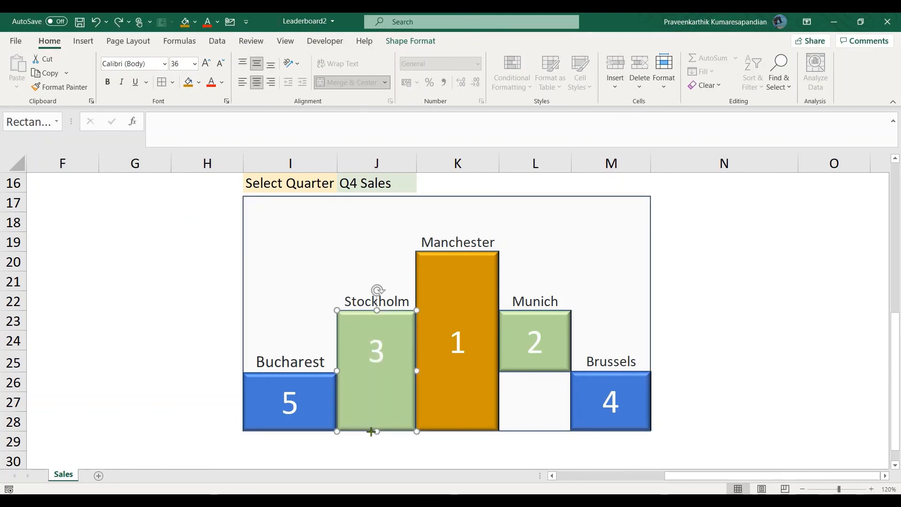
click(515, 355)
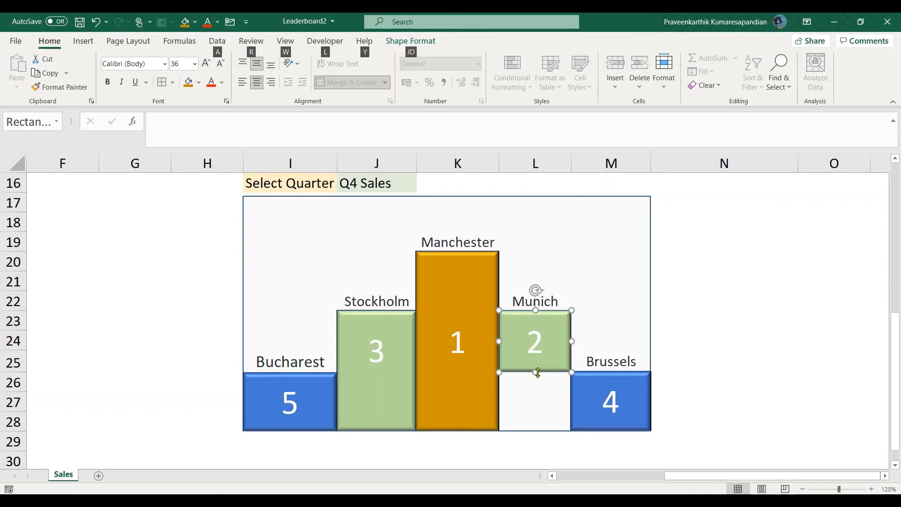
drag(538, 371, 535, 427)
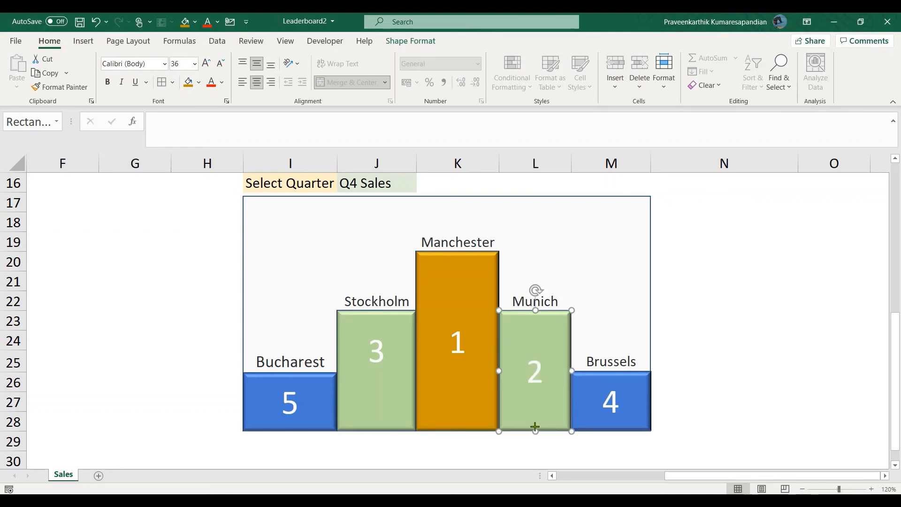
click(455, 247)
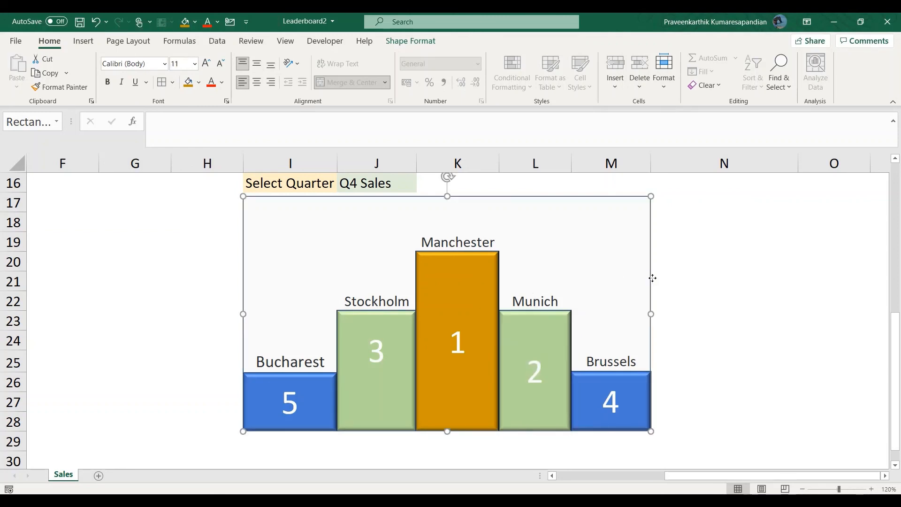
click(669, 282)
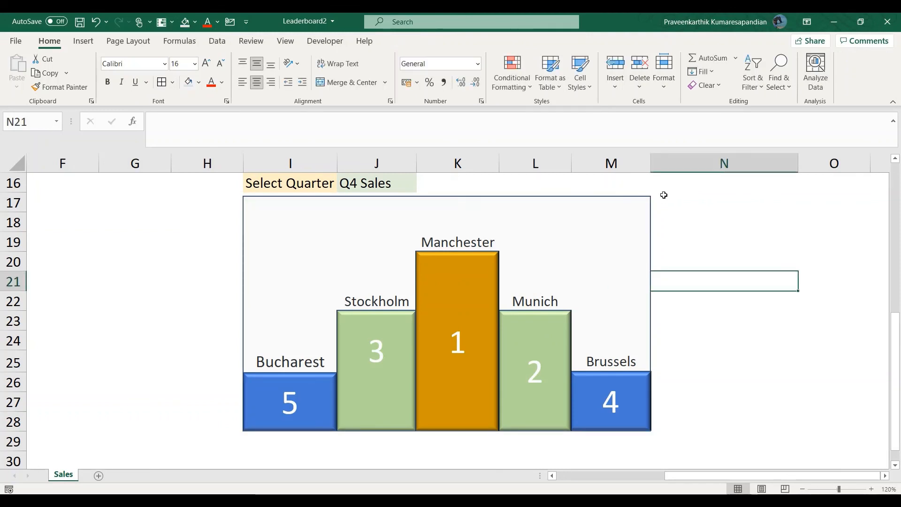
- Open the list of quarters in the Select Quarter cell J16
click(381, 182)
click(421, 188)
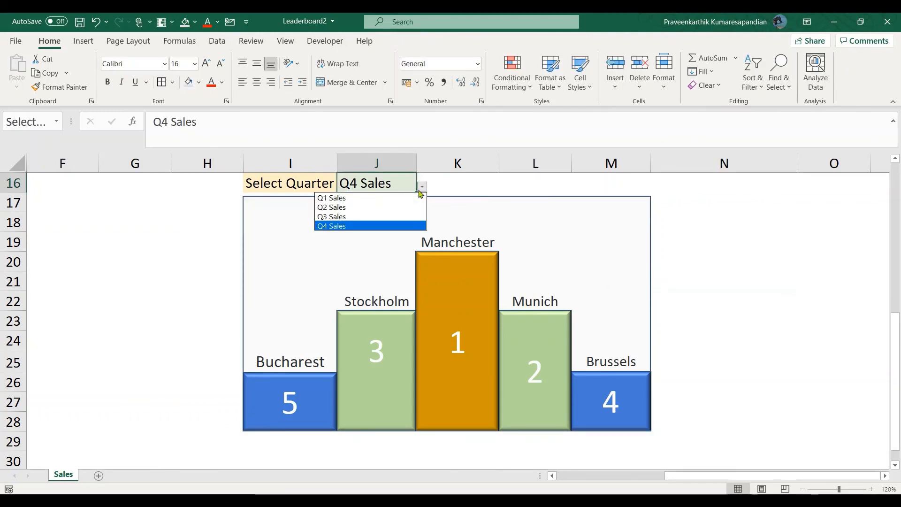